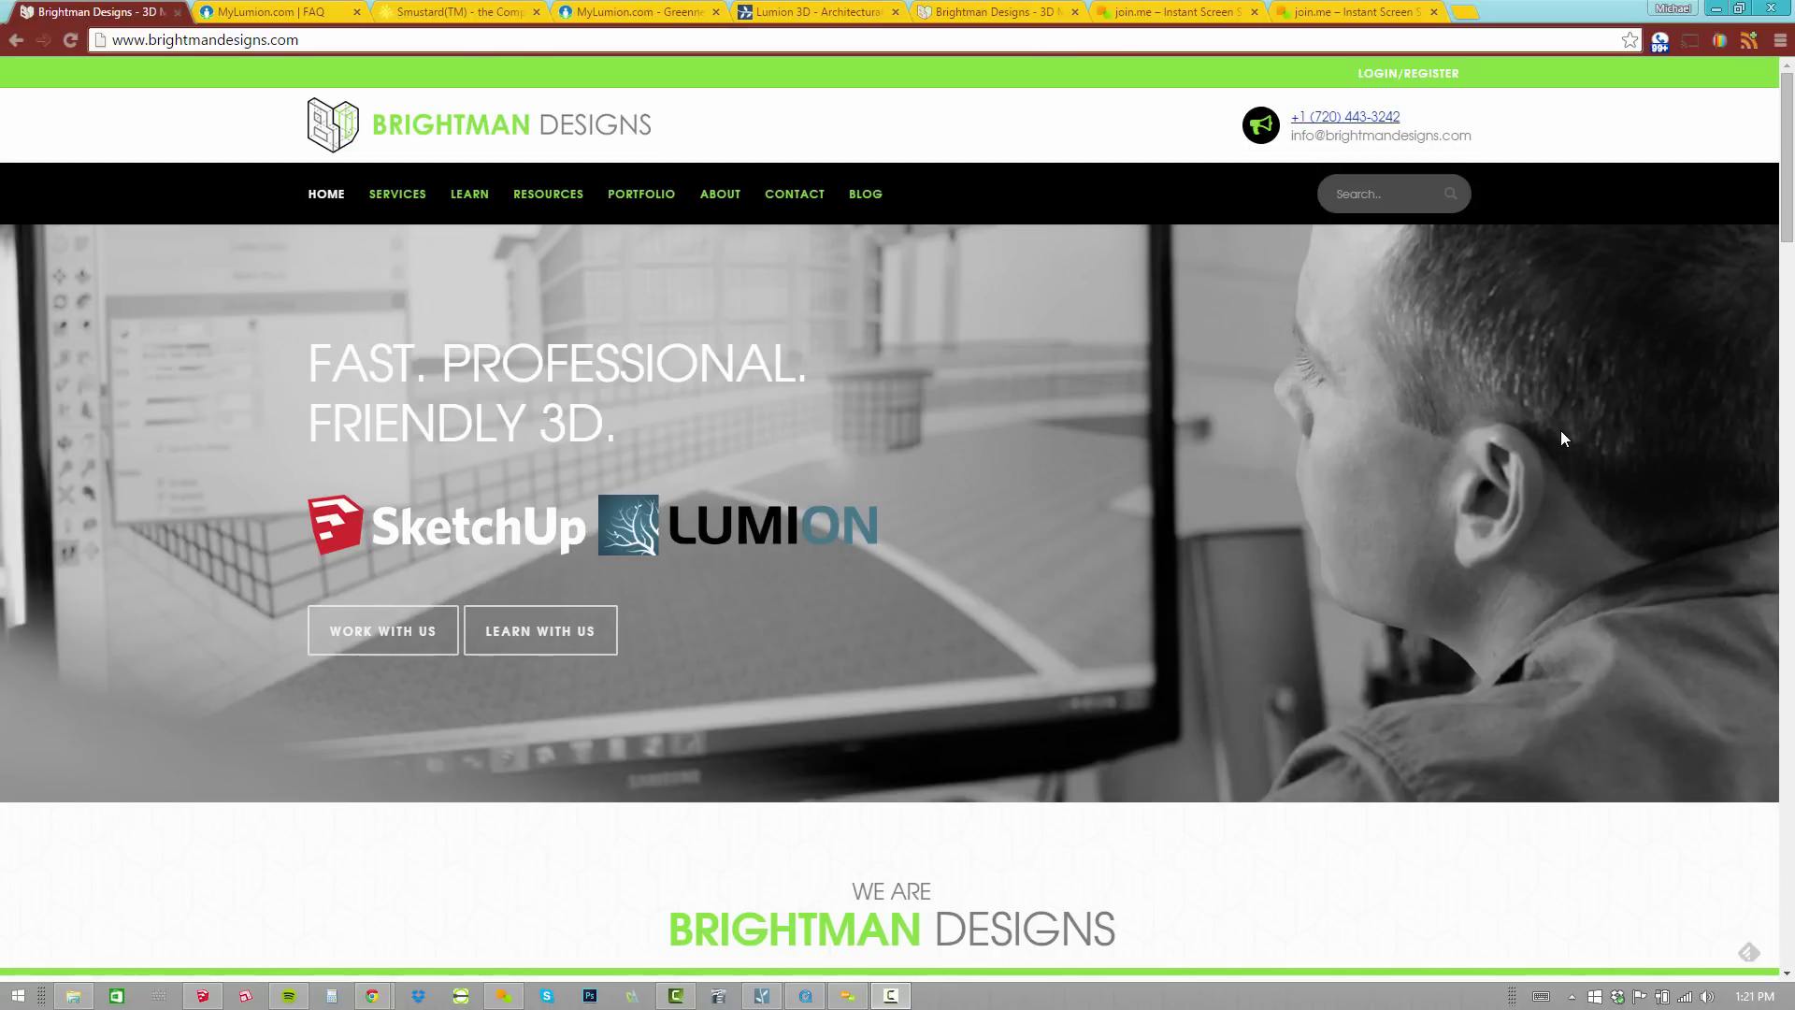
{"action": "left_click", "coordinate": [271, 11]}
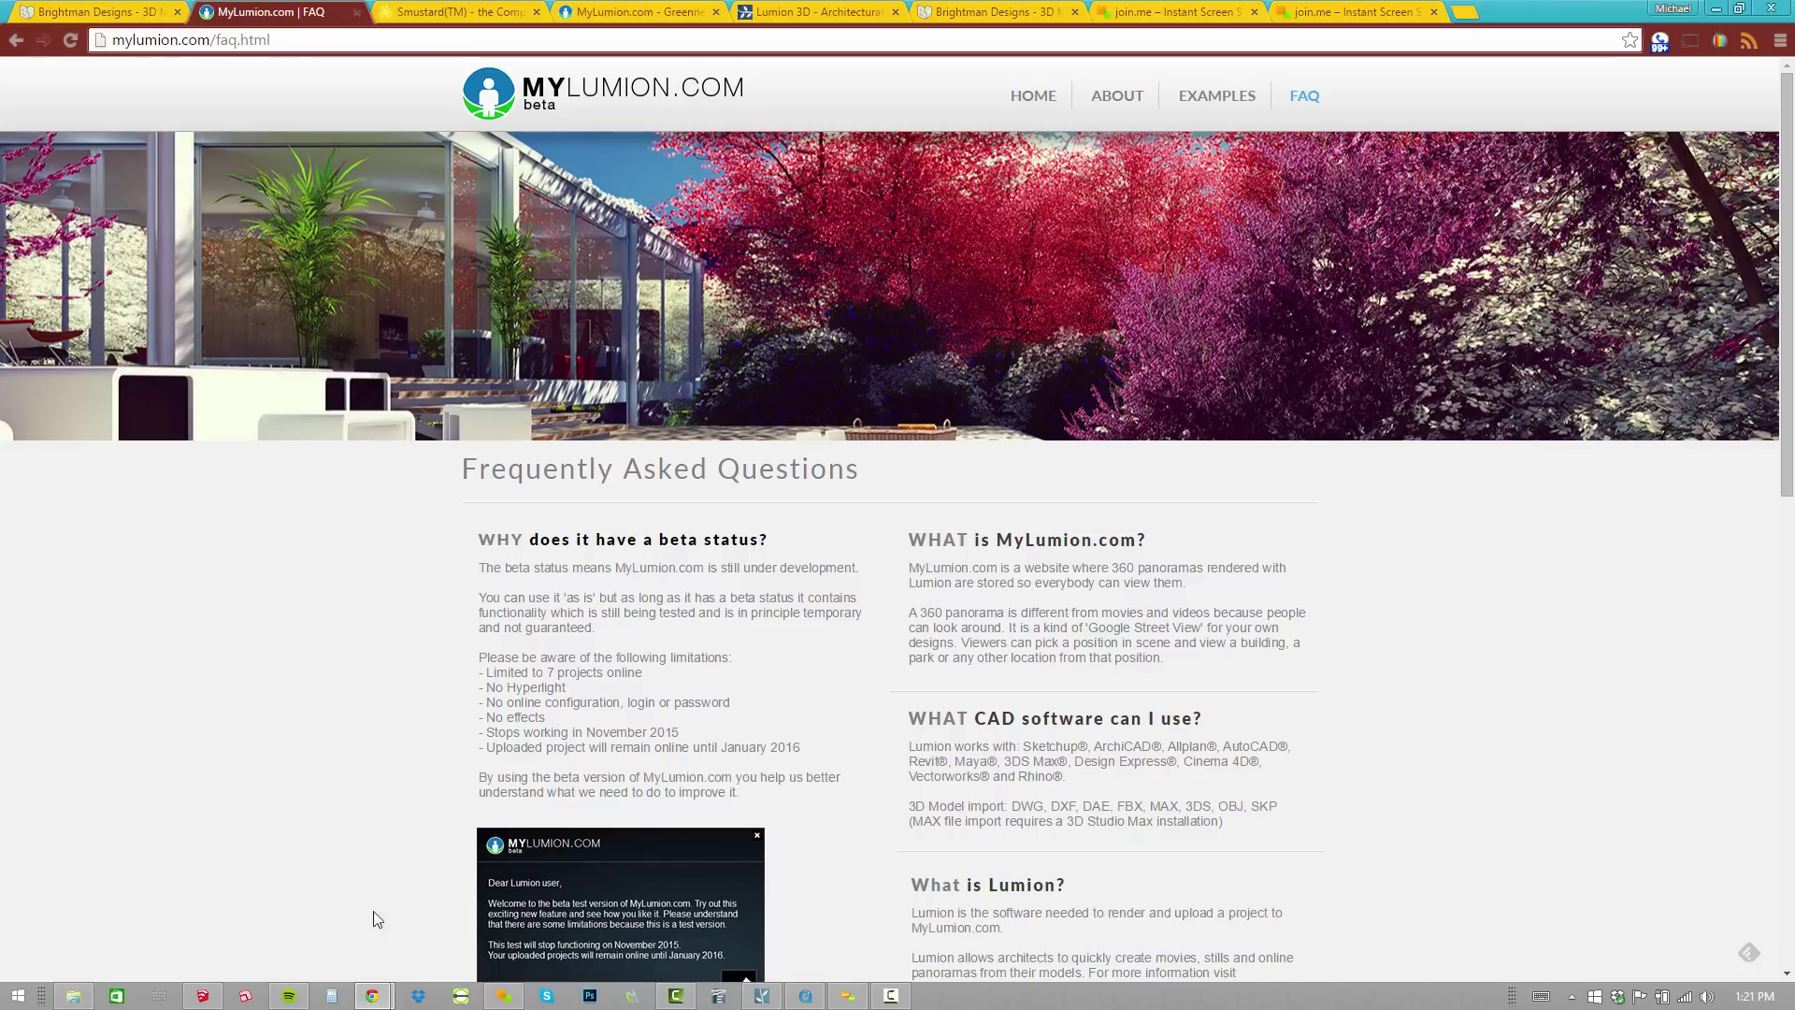
Orbit and zoom around the GREENNESS house exterior, from the garage side to the green roof.
{"action": "left_click", "coordinate": [202, 996]}
{"action": "key", "text": "o"}
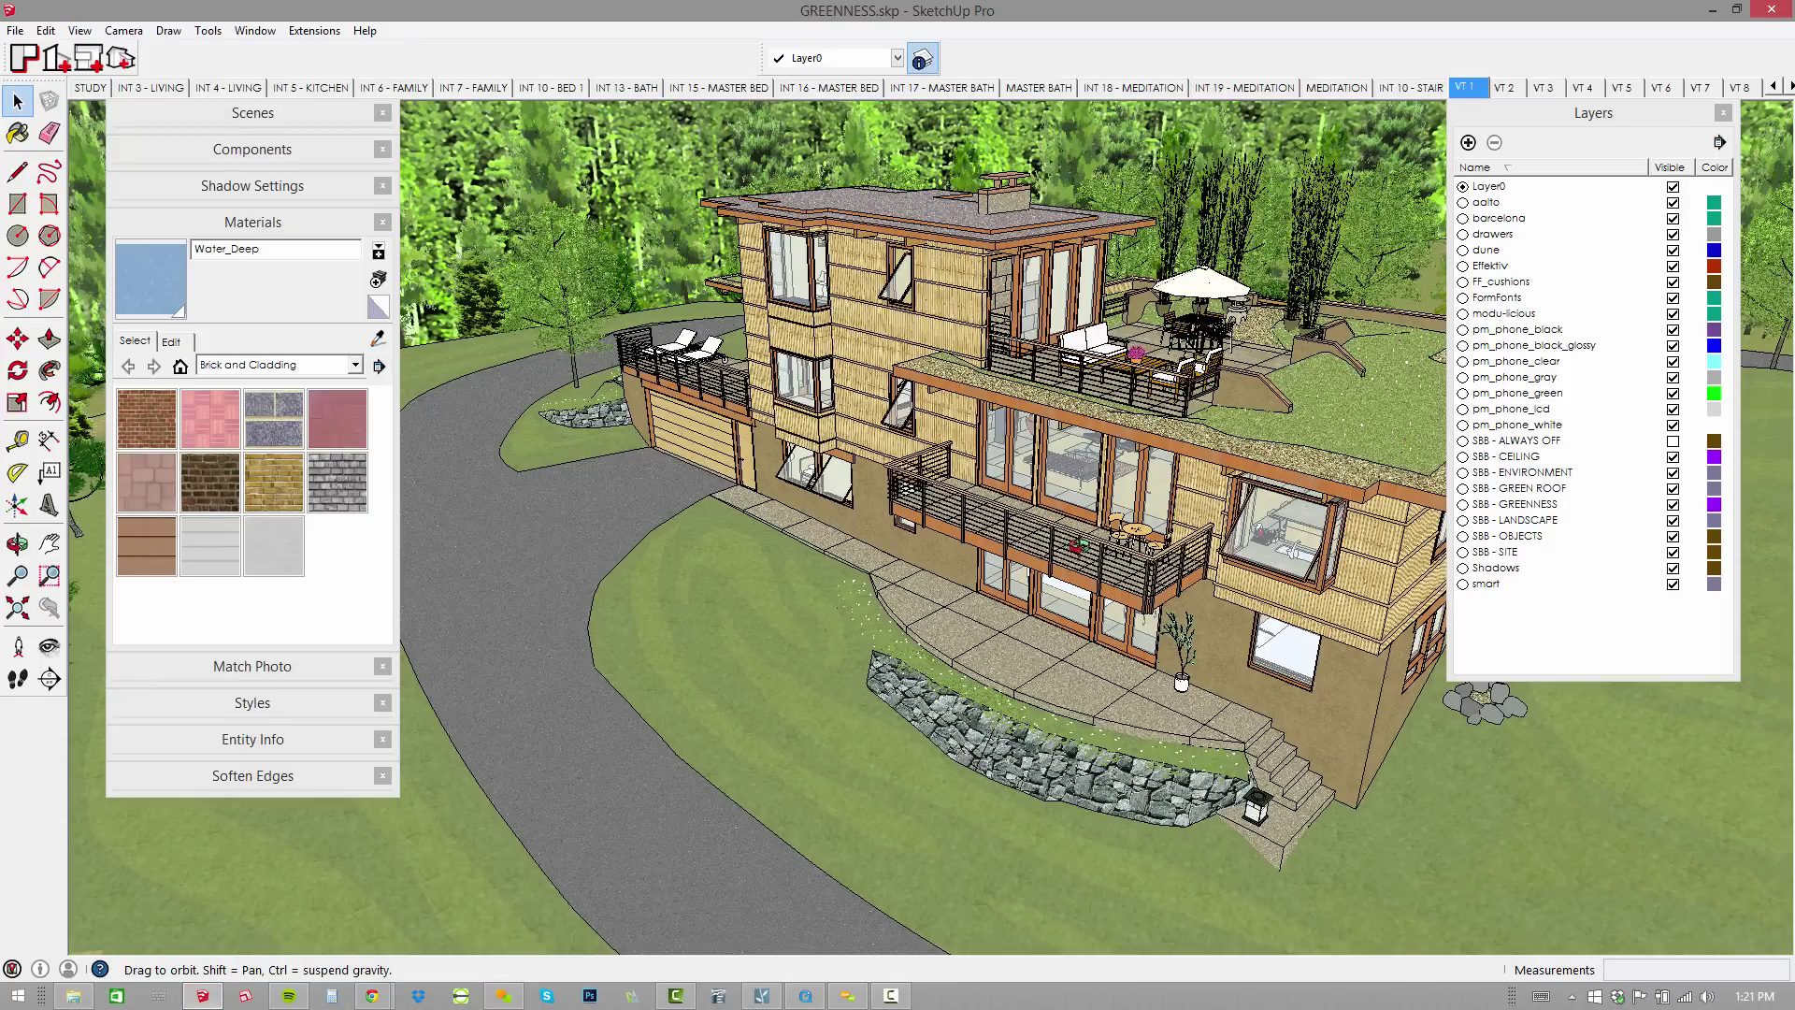
{"action": "middle_click_drag", "start_coordinate": [1085, 452], "coordinate": [1060, 521]}
{"action": "scroll", "coordinate": [1097, 459], "scroll_direction": "up", "scroll_amount": 3}
{"action": "scroll", "coordinate": [900, 458], "scroll_direction": "up", "scroll_amount": 5}
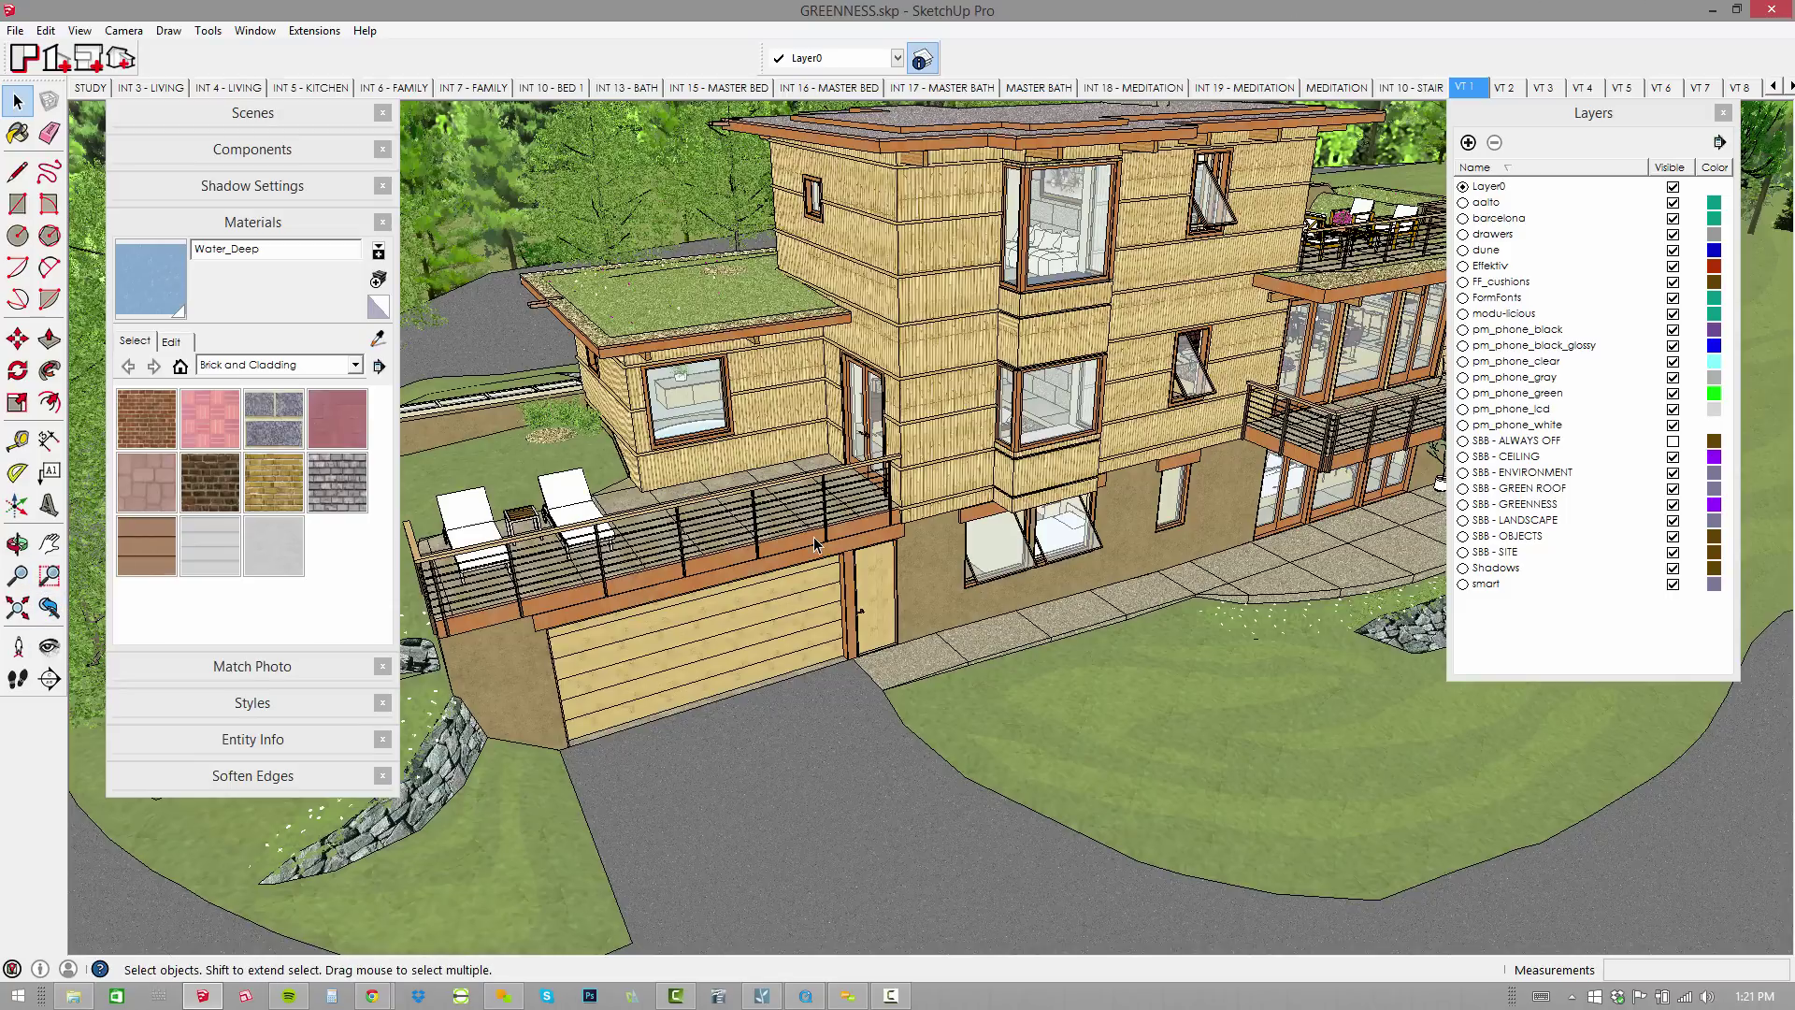
{"action": "mouse_move", "coordinate": [833, 540]}
{"action": "middle_mouse_down"}
{"action": "mouse_move", "coordinate": [1066, 618]}
{"action": "mouse_move", "coordinate": [1173, 498]}
{"action": "mouse_move", "coordinate": [963, 699]}
{"action": "mouse_move", "coordinate": [865, 624]}
{"action": "mouse_move", "coordinate": [986, 692]}
{"action": "middle_mouse_up"}
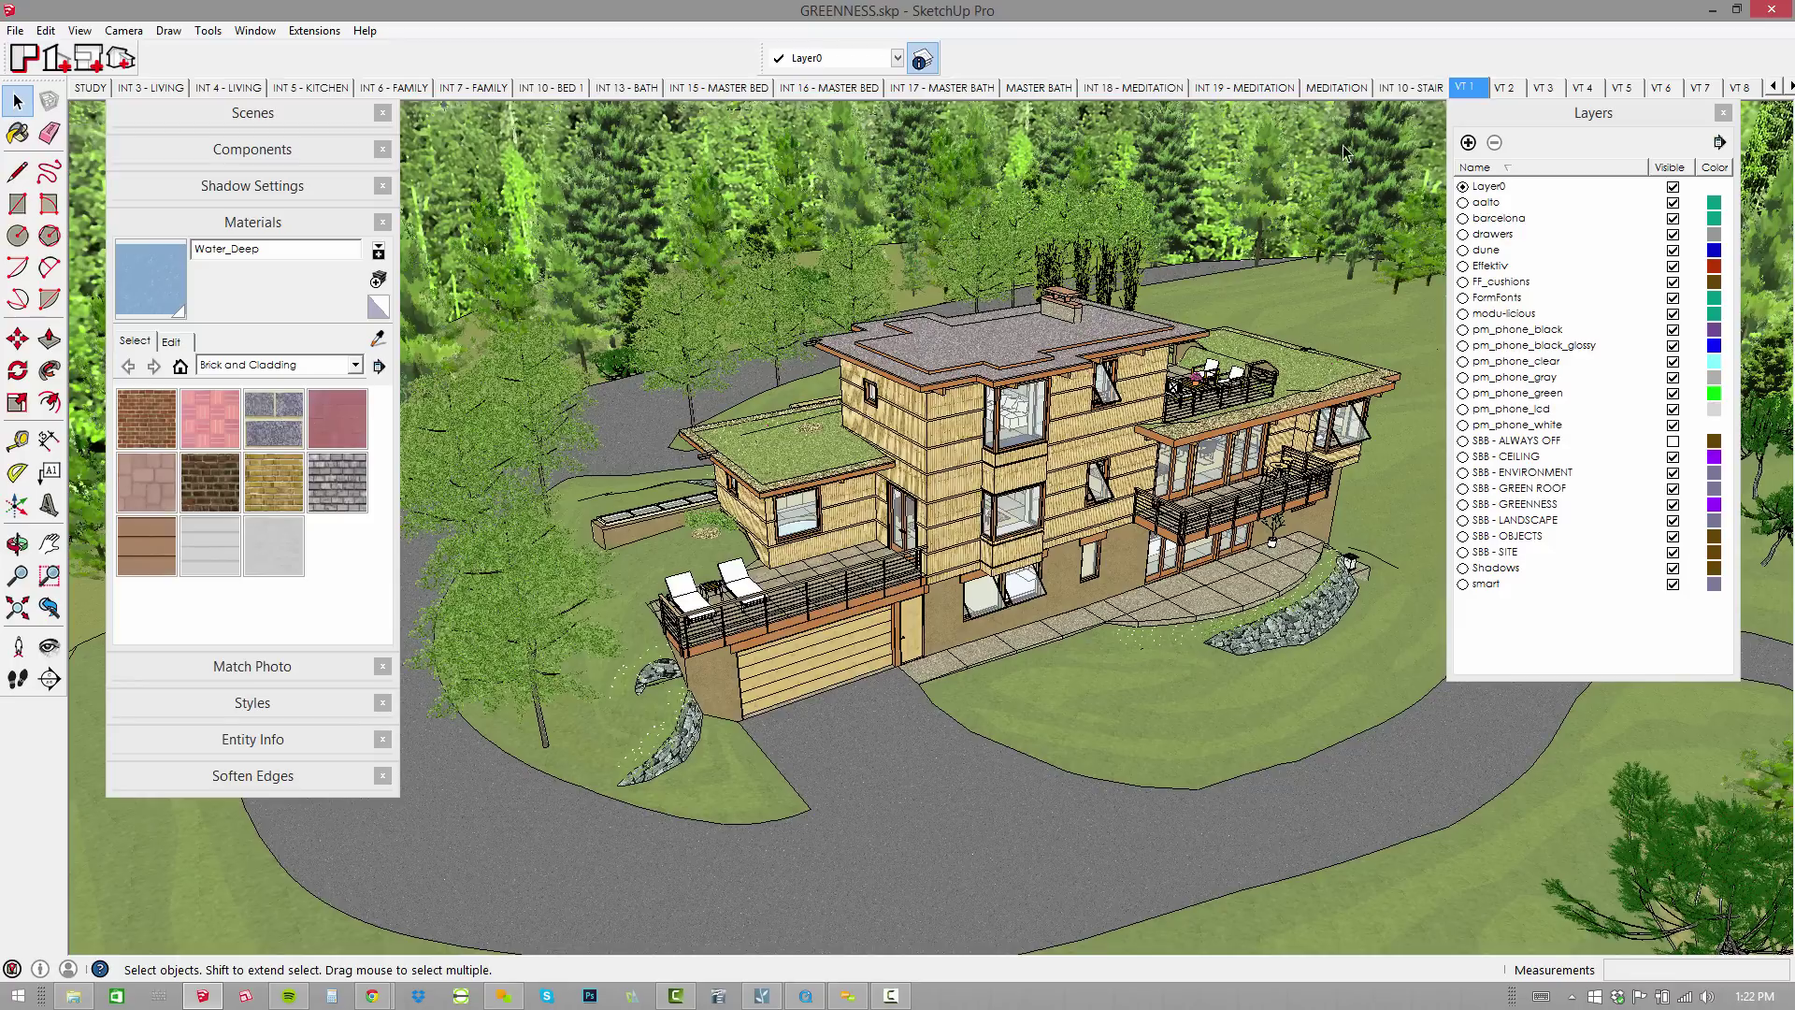
{"action": "middle_click_drag", "start_coordinate": [1146, 307], "coordinate": [338, 365]}
{"action": "scroll", "coordinate": [1104, 468], "scroll_direction": "up", "scroll_amount": 5}
{"action": "scroll", "coordinate": [1072, 683], "scroll_direction": "down", "scroll_amount": 5}
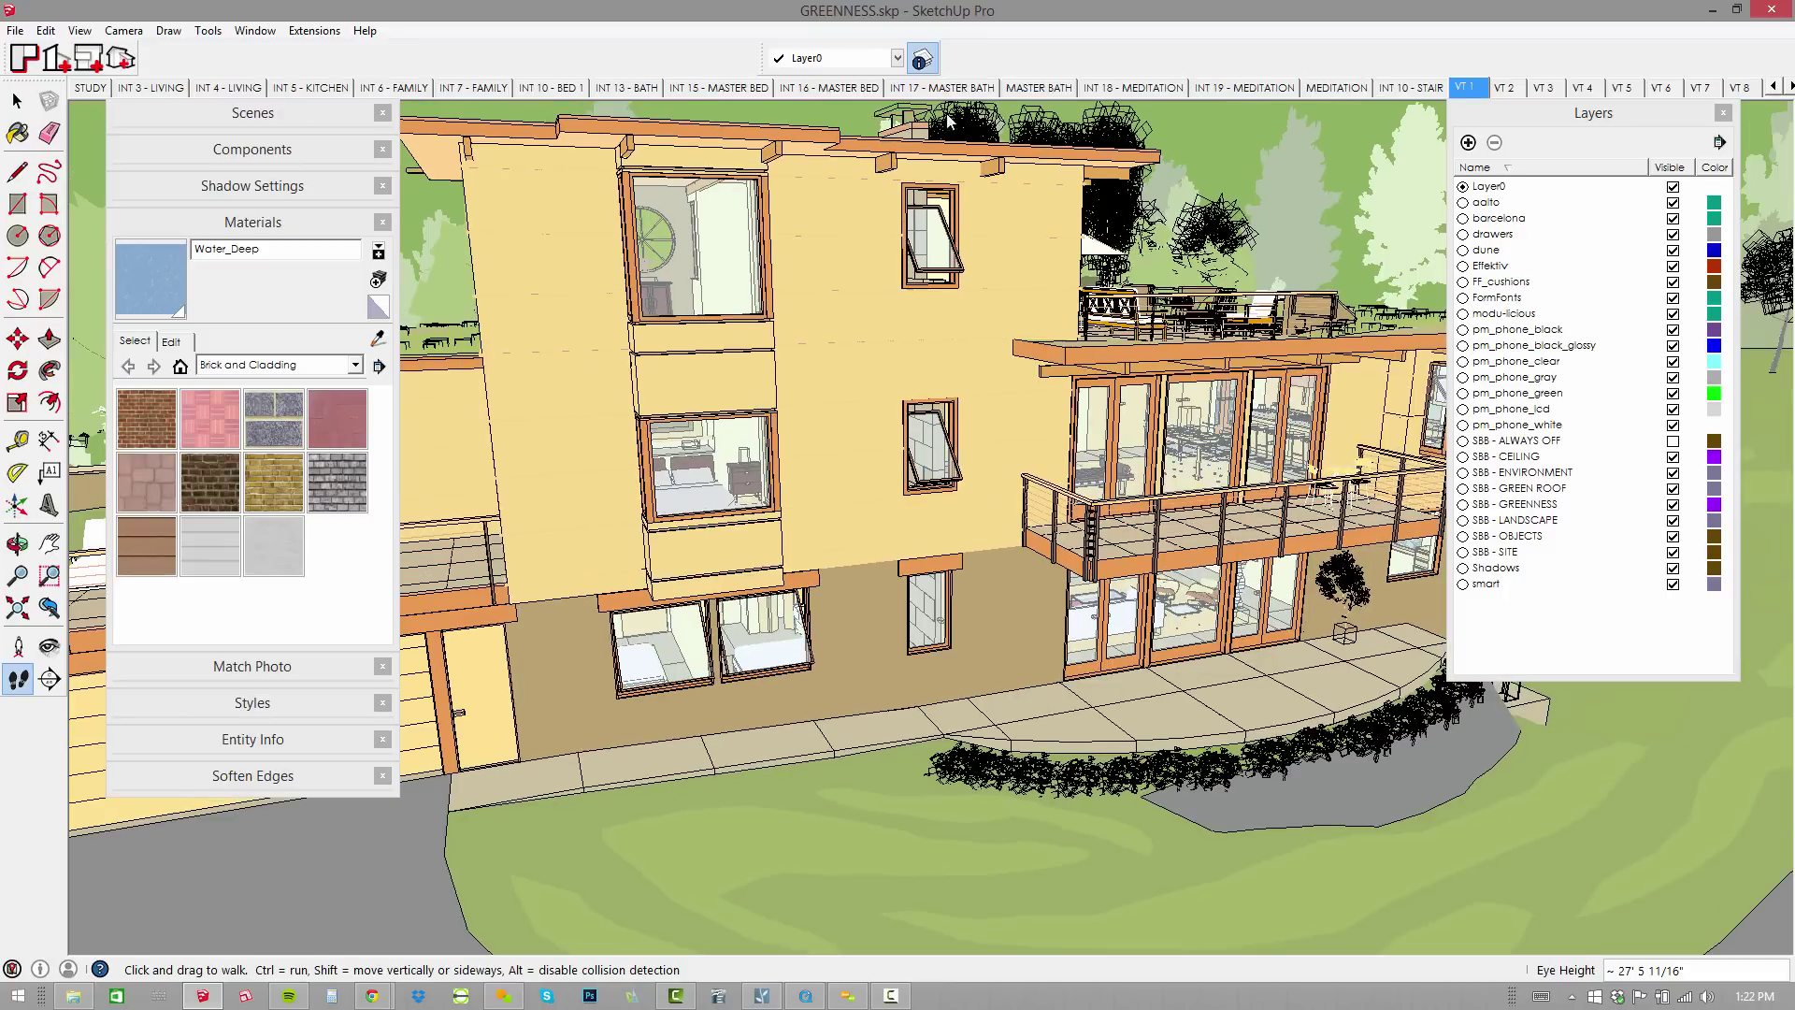
Jump to the VT 1 scene and use Look Around to frame the window and ceiling.
{"action": "left_click", "coordinate": [1451, 88]}
{"action": "left_click", "coordinate": [1472, 89]}
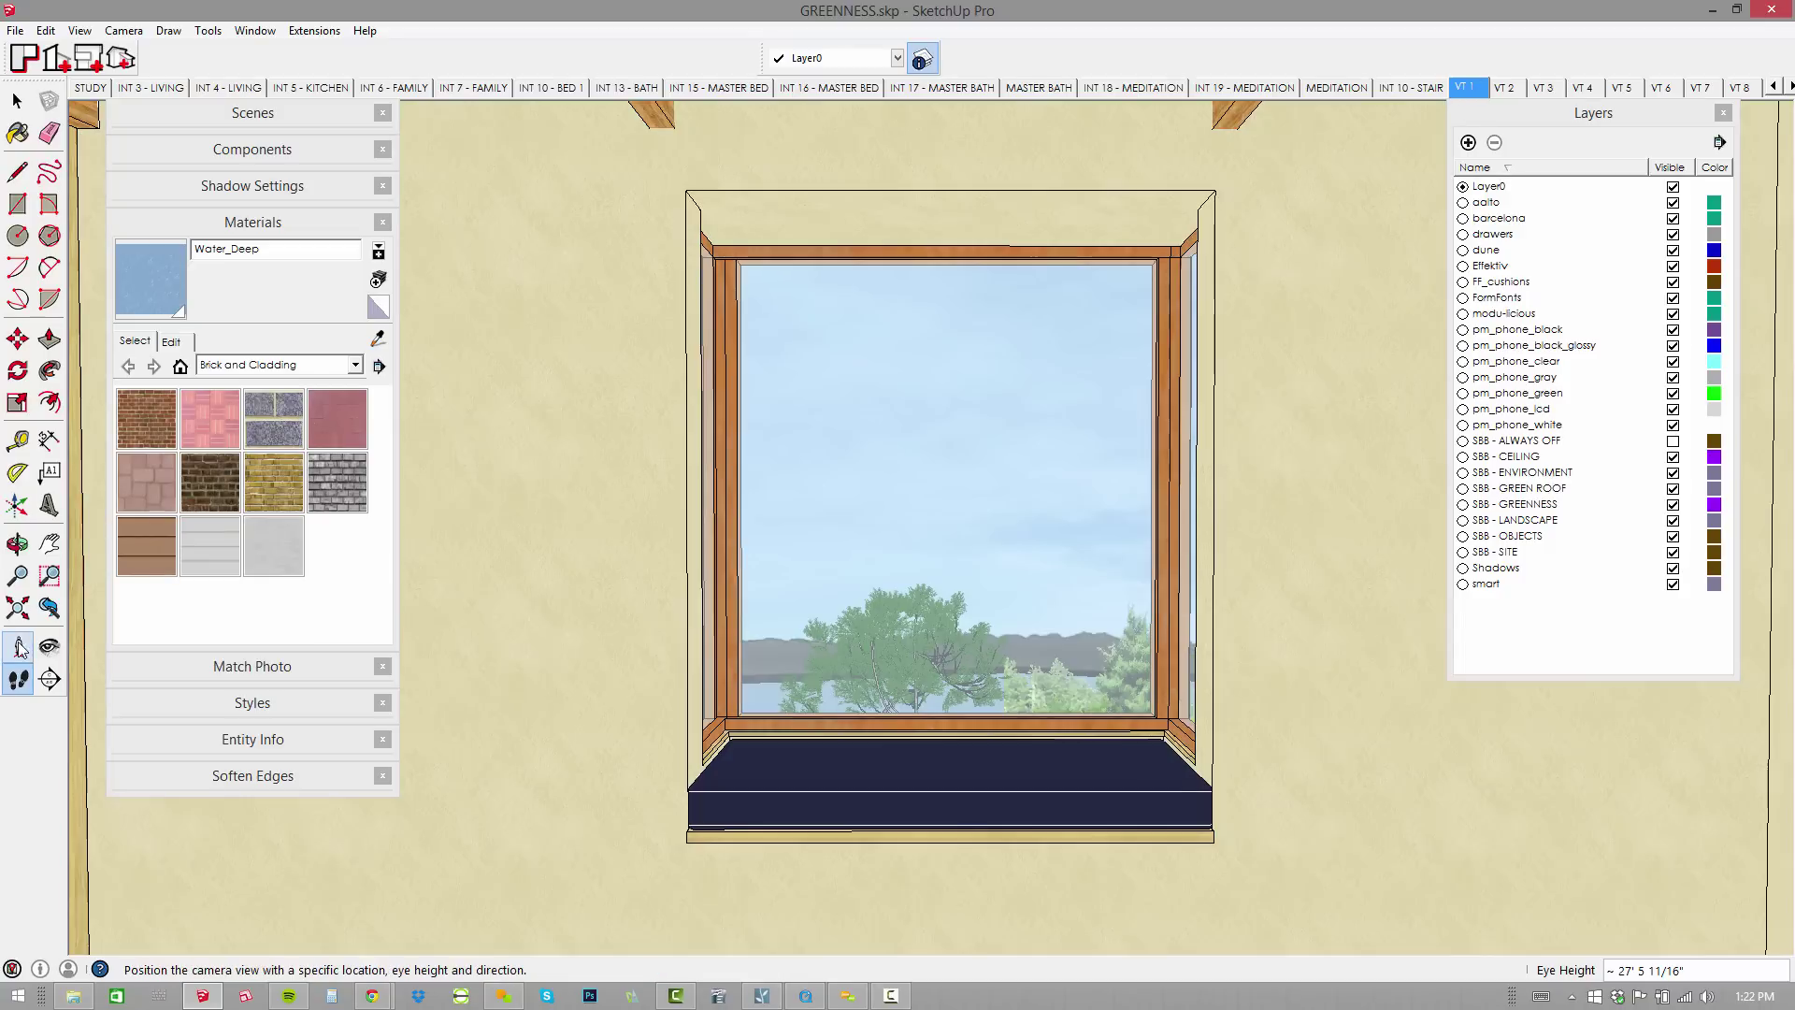
{"action": "left_click", "coordinate": [50, 646]}
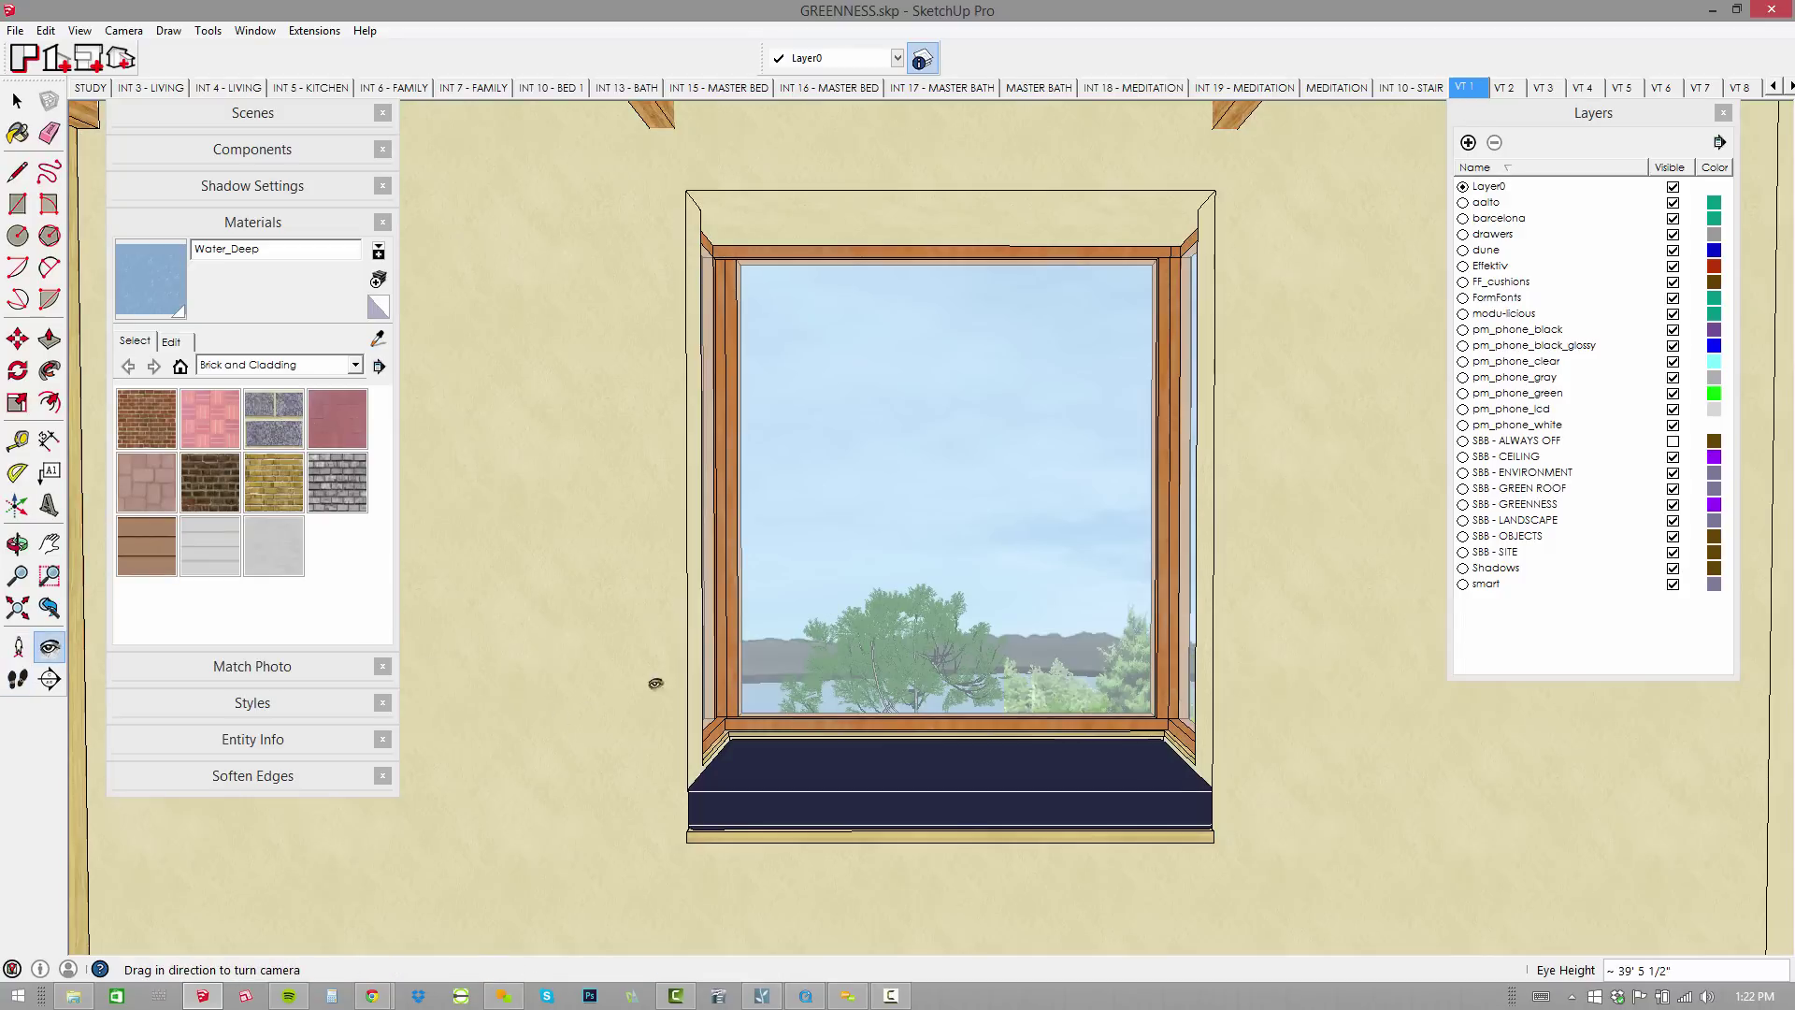
{"action": "left_click_drag", "start_coordinate": [657, 677], "coordinate": [1002, 529]}
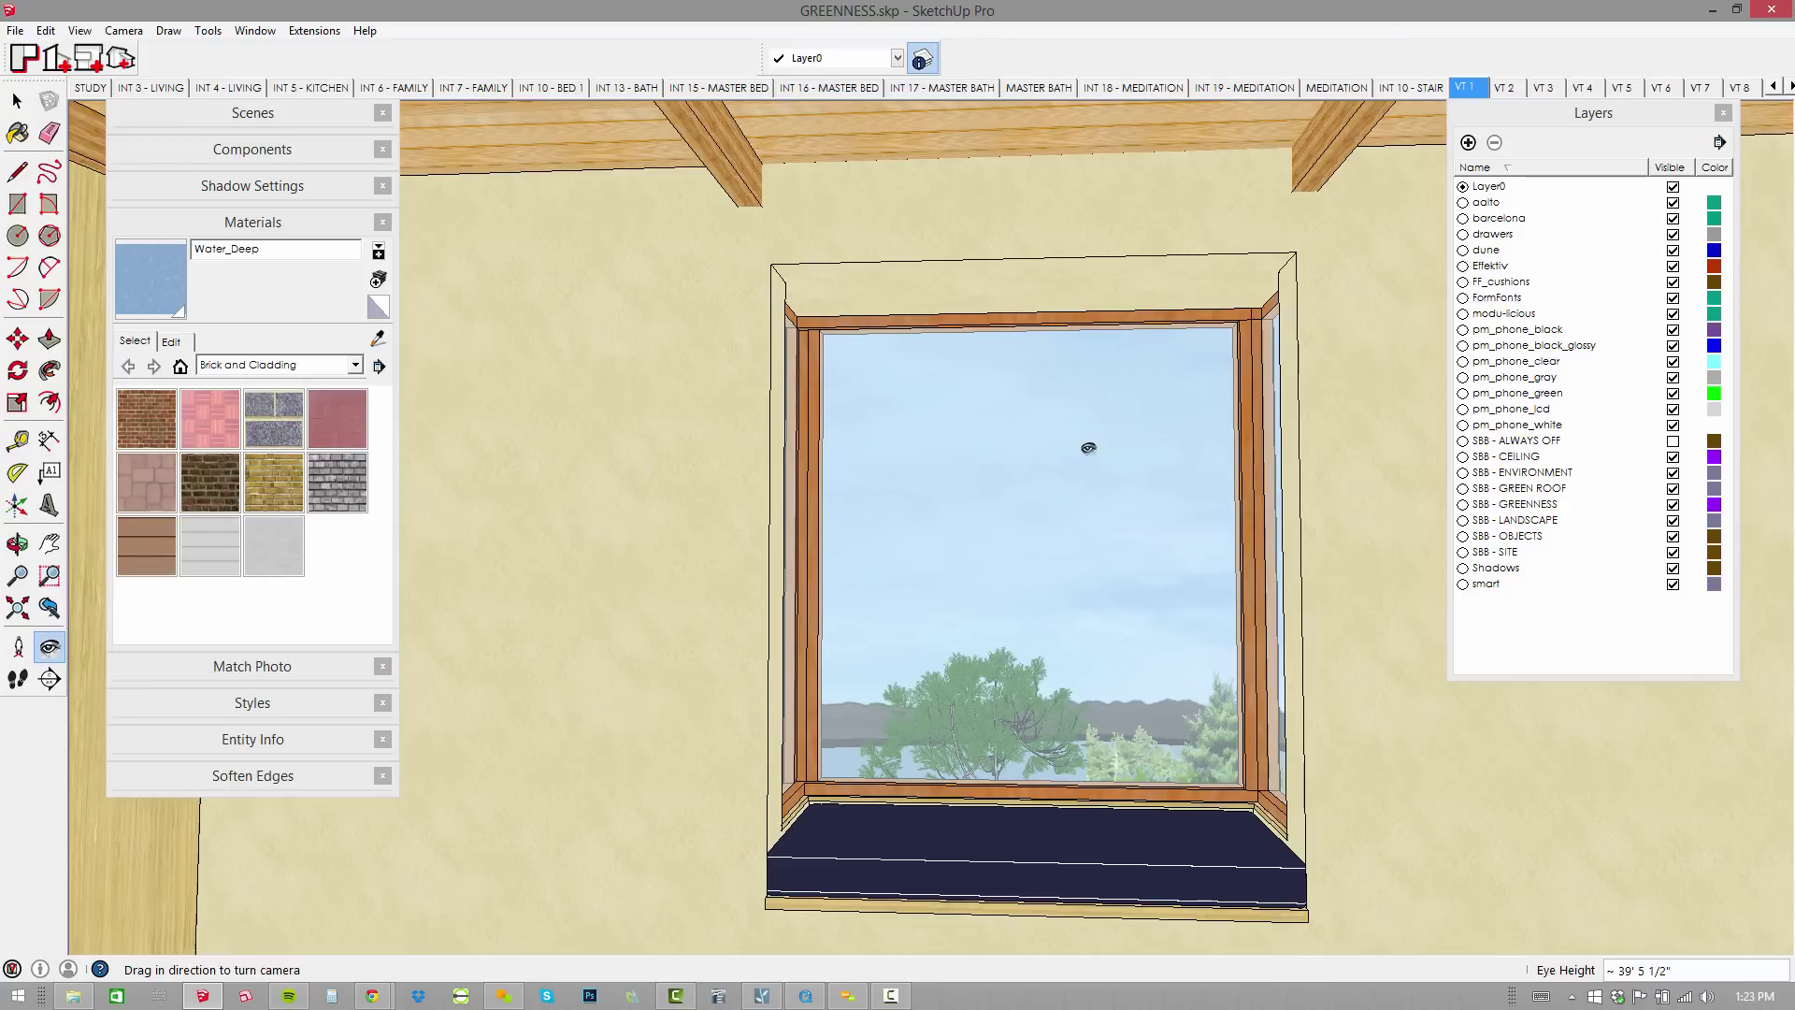
{"action": "left_click", "coordinate": [109, 32]}
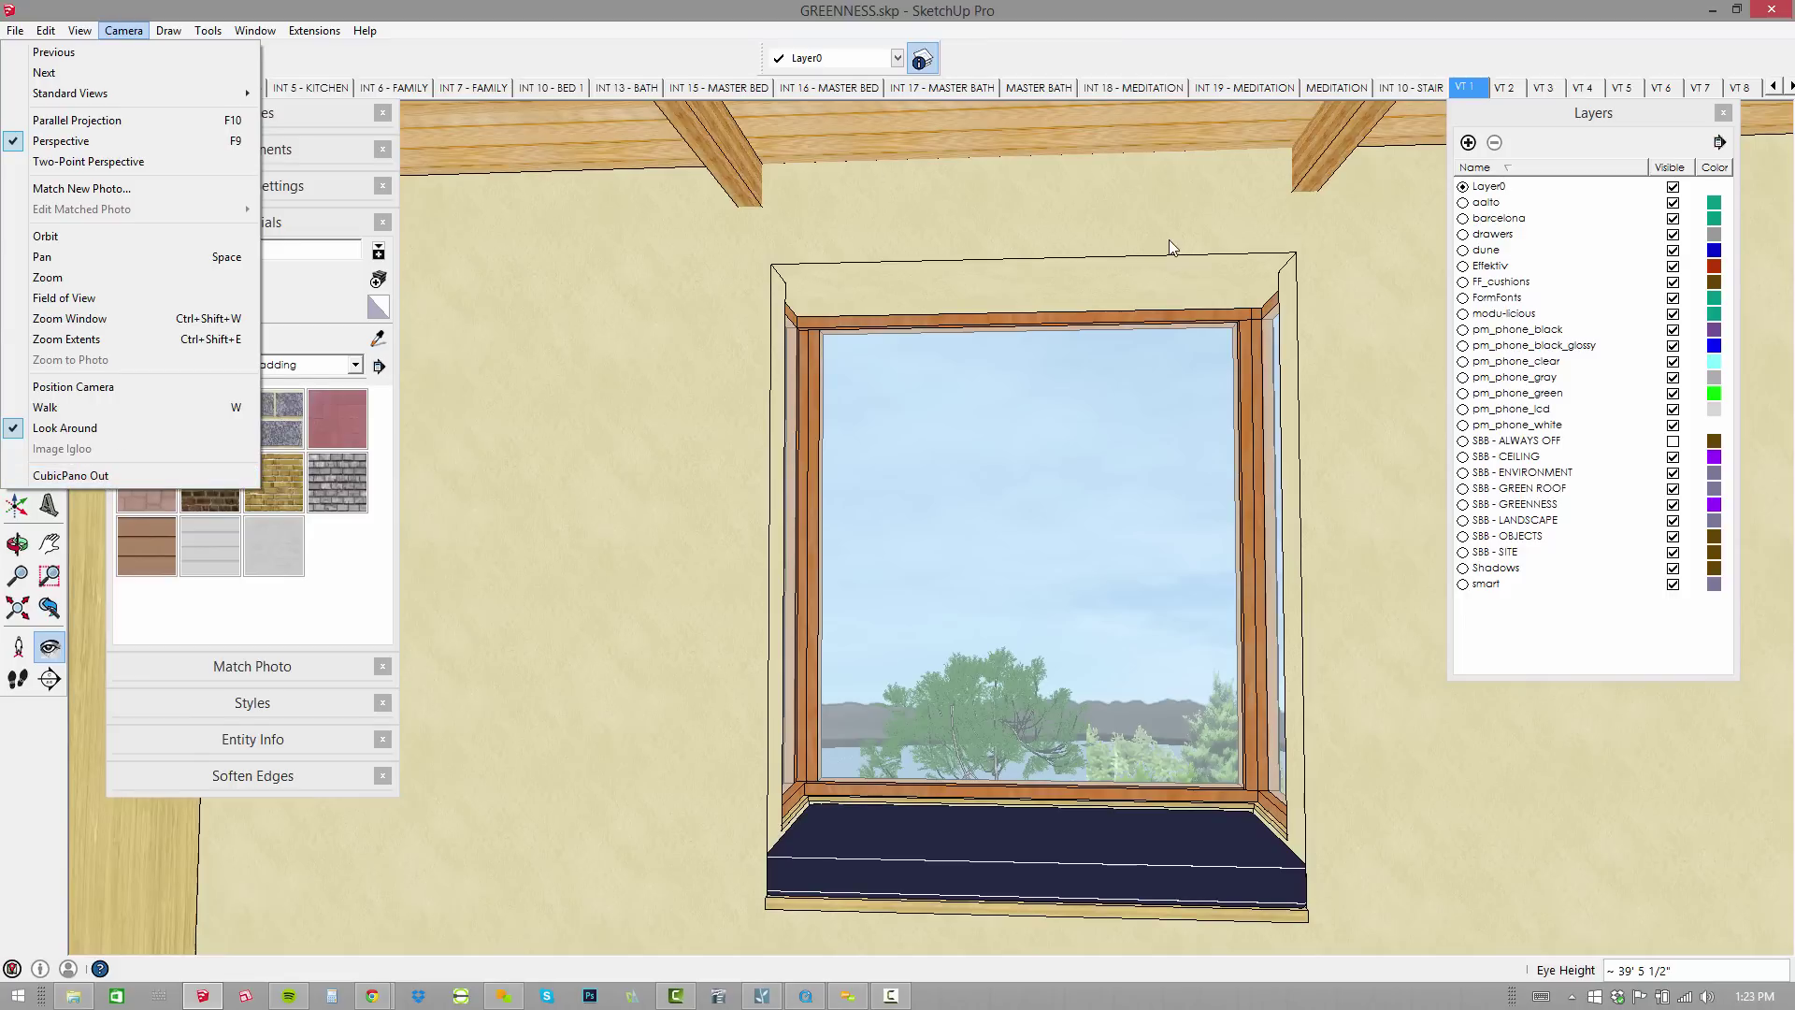
Search Smustard.com scripts for 'cubic' and open the CubicPanoOut page.
{"action": "key", "text": "alt+Tab"}
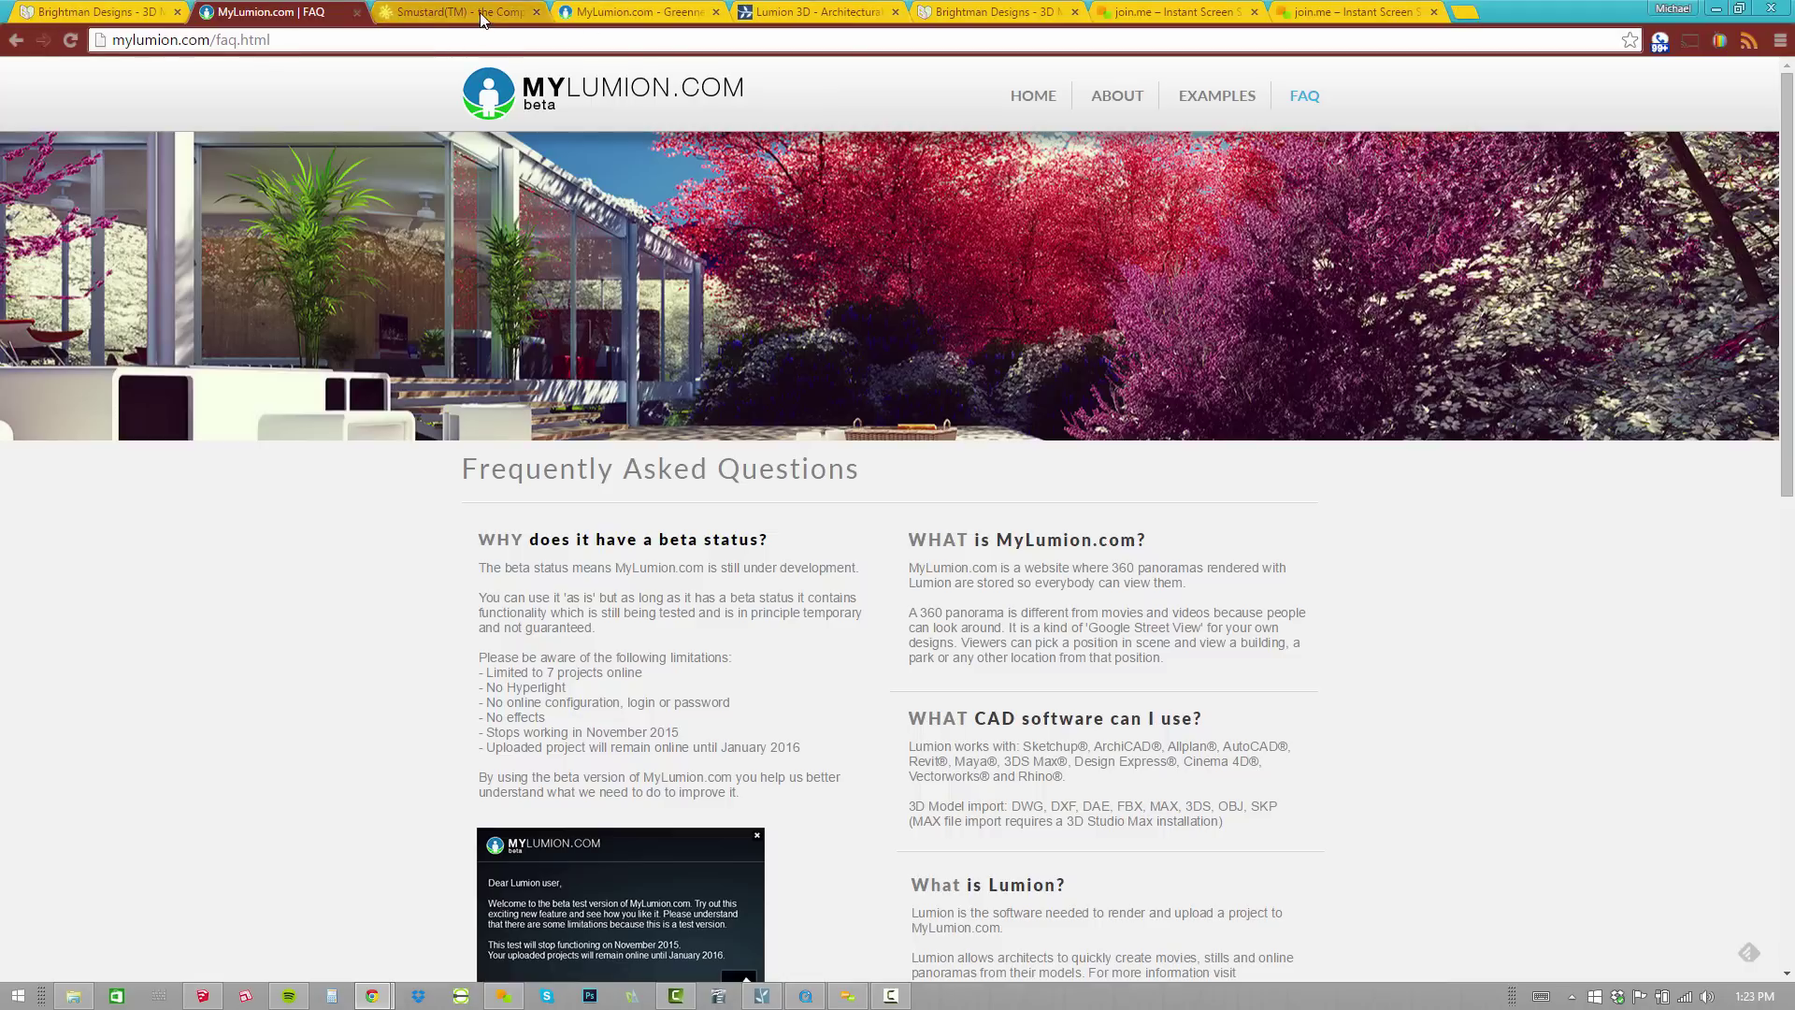
{"action": "left_click", "coordinate": [483, 13]}
{"action": "left_click", "coordinate": [282, 40]}
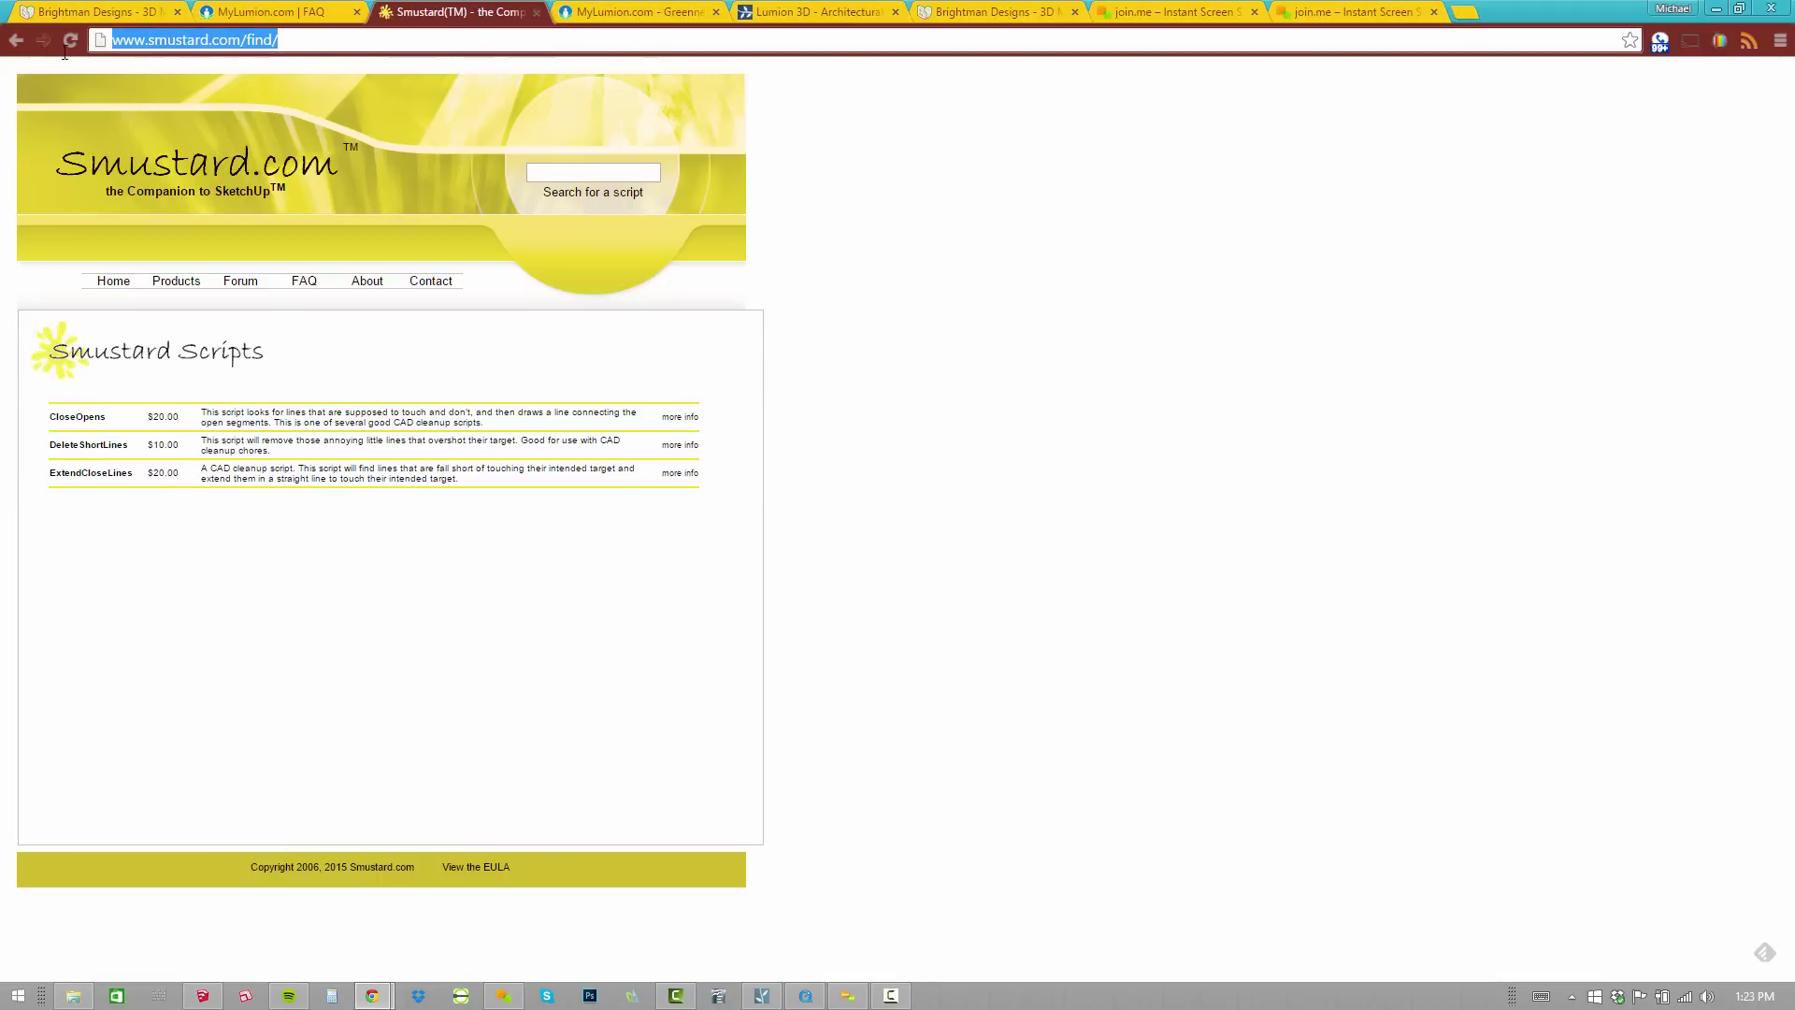
{"action": "left_click", "coordinate": [595, 193]}
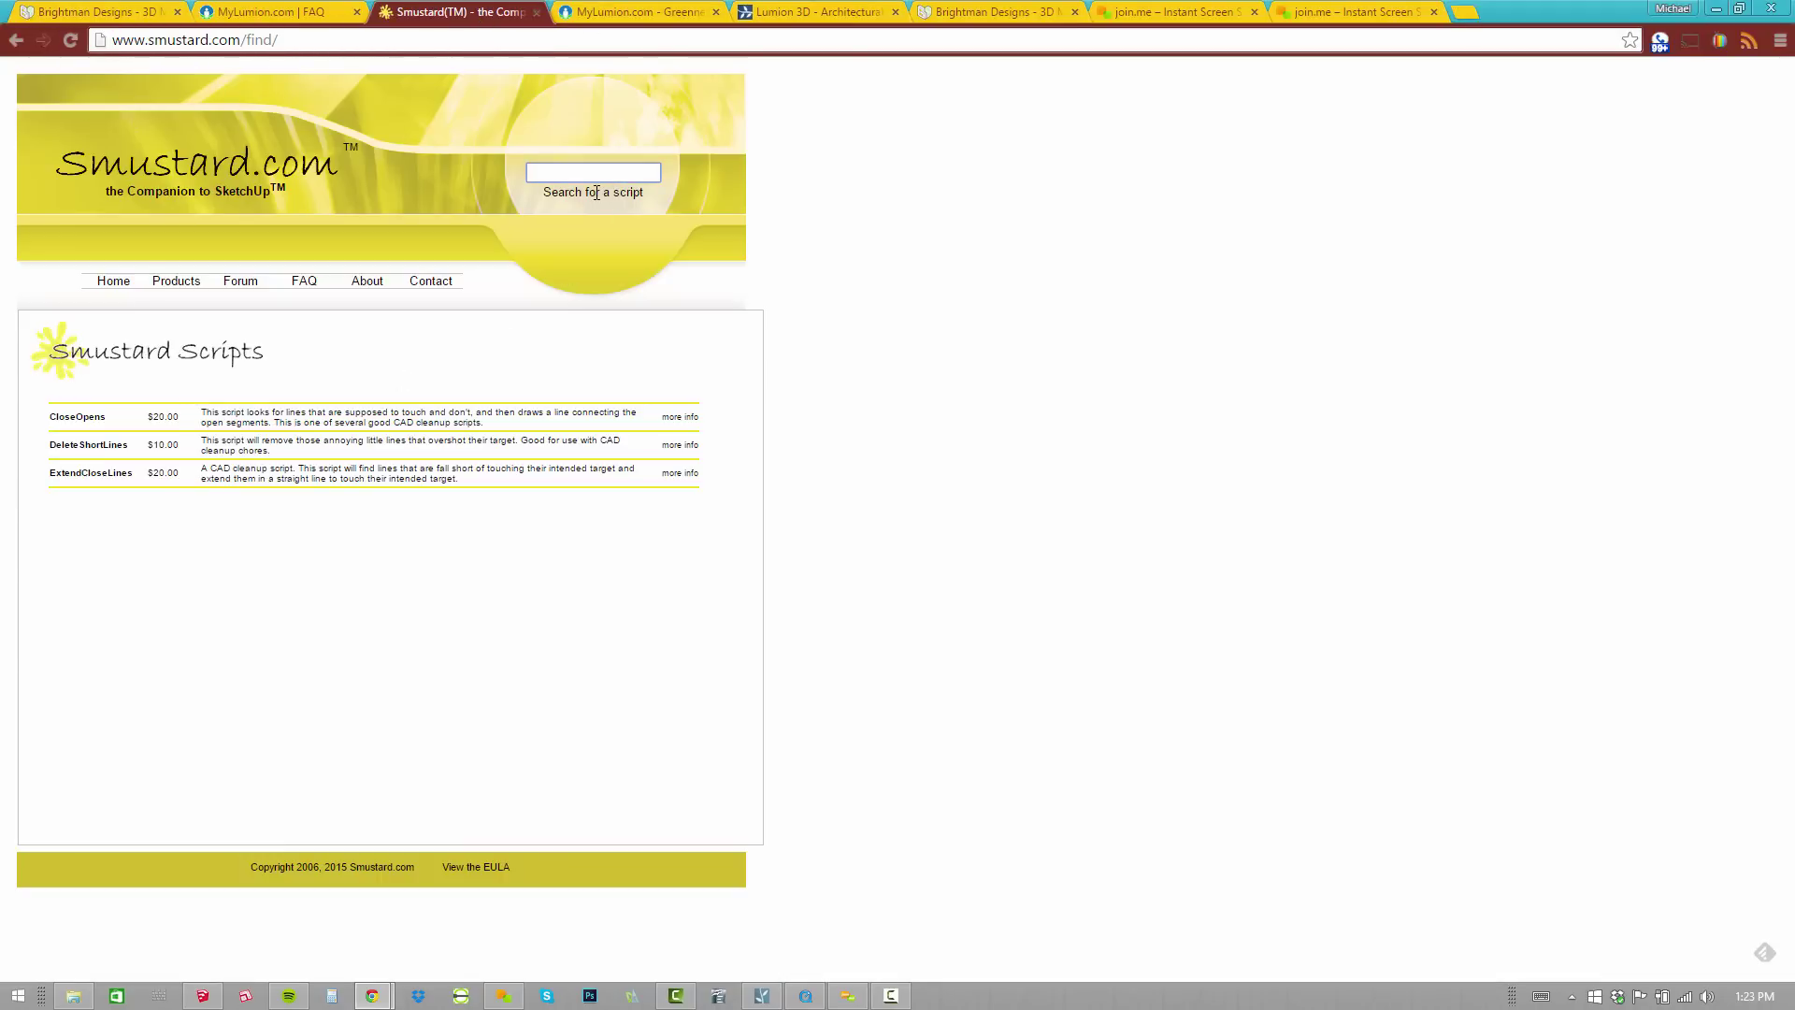
{"action": "type", "text": "cubic"}
{"action": "key", "text": "Return"}
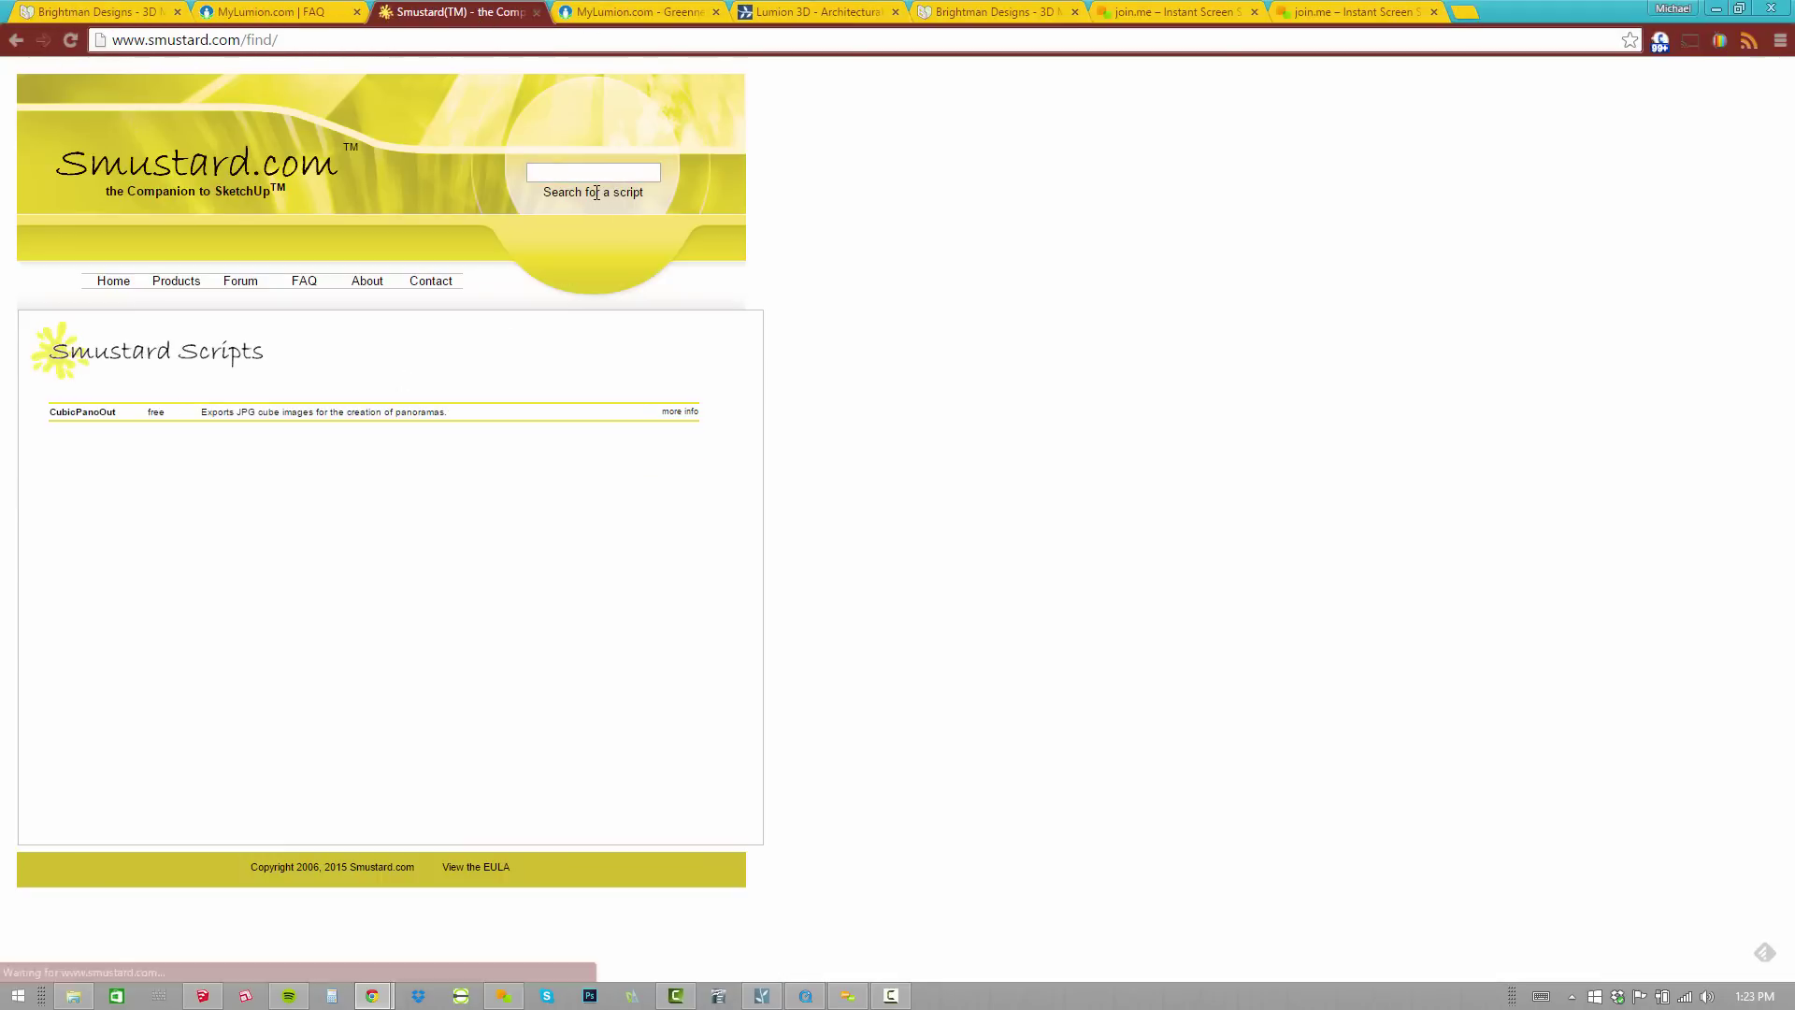
{"action": "left_click", "coordinate": [97, 413]}
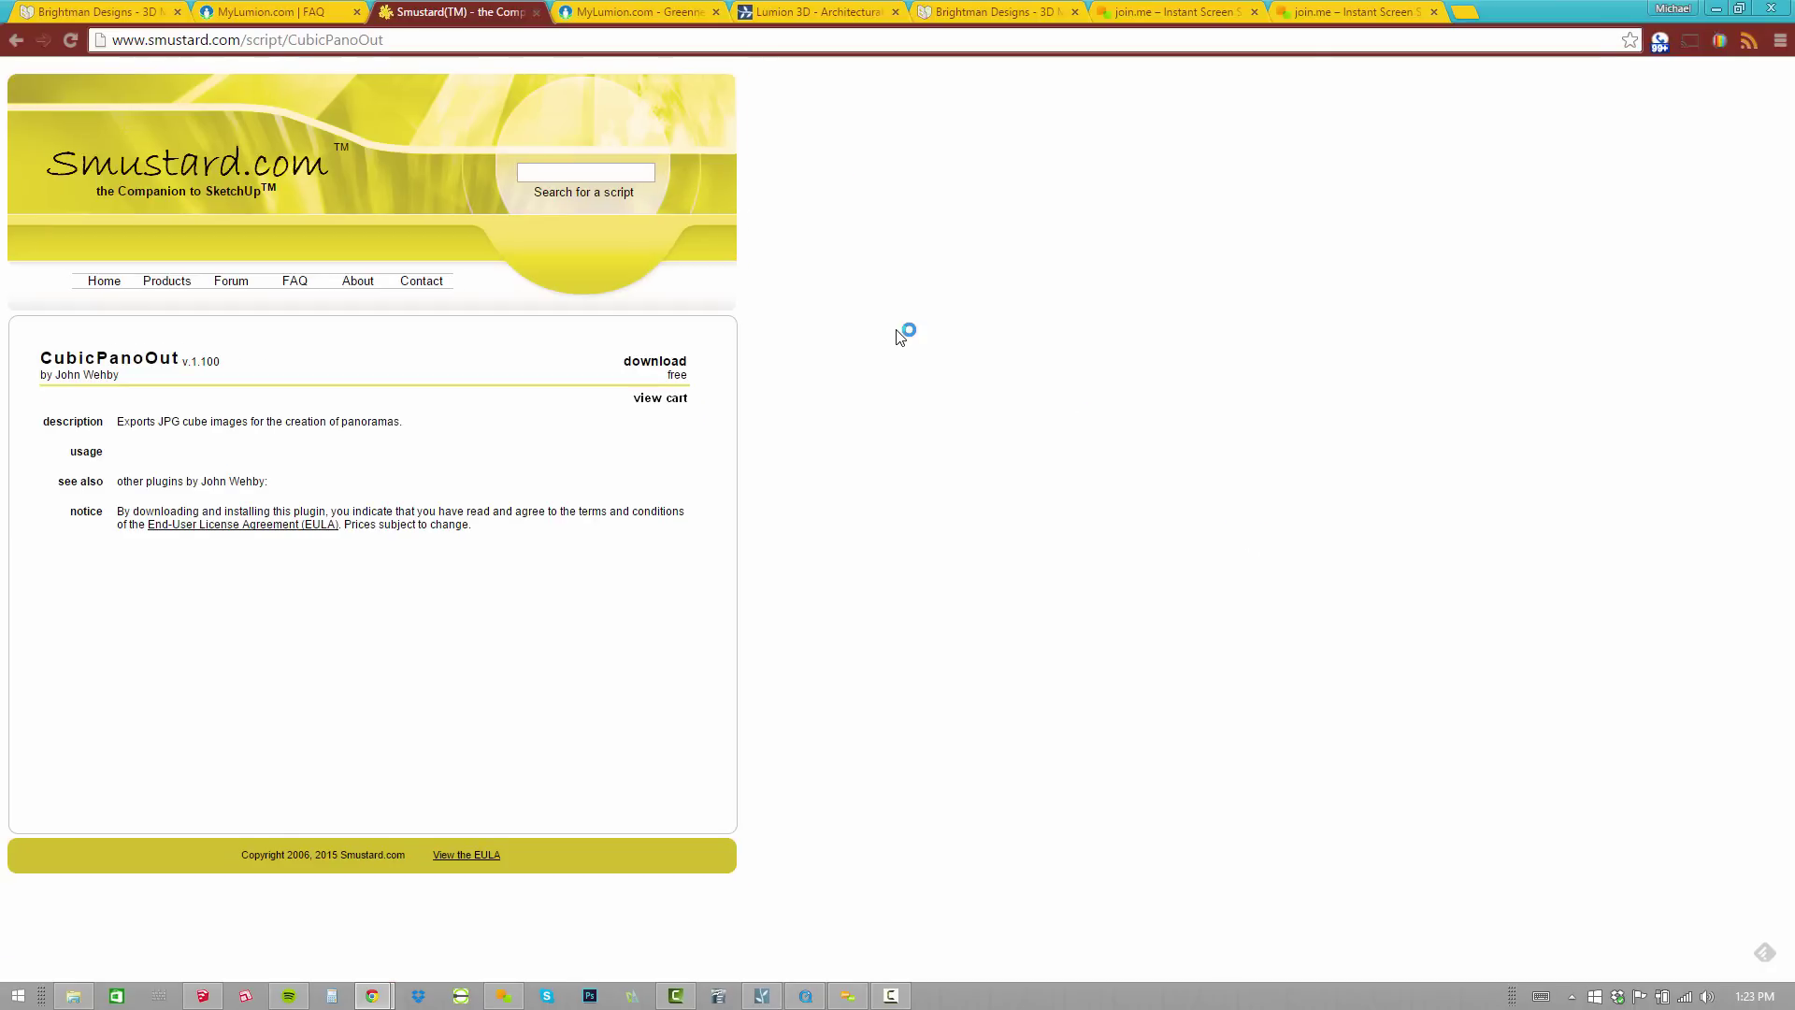
Start a Camera > CubicPano Out export with resolution set to 1200.
{"action": "key", "text": "alt+Tab"}
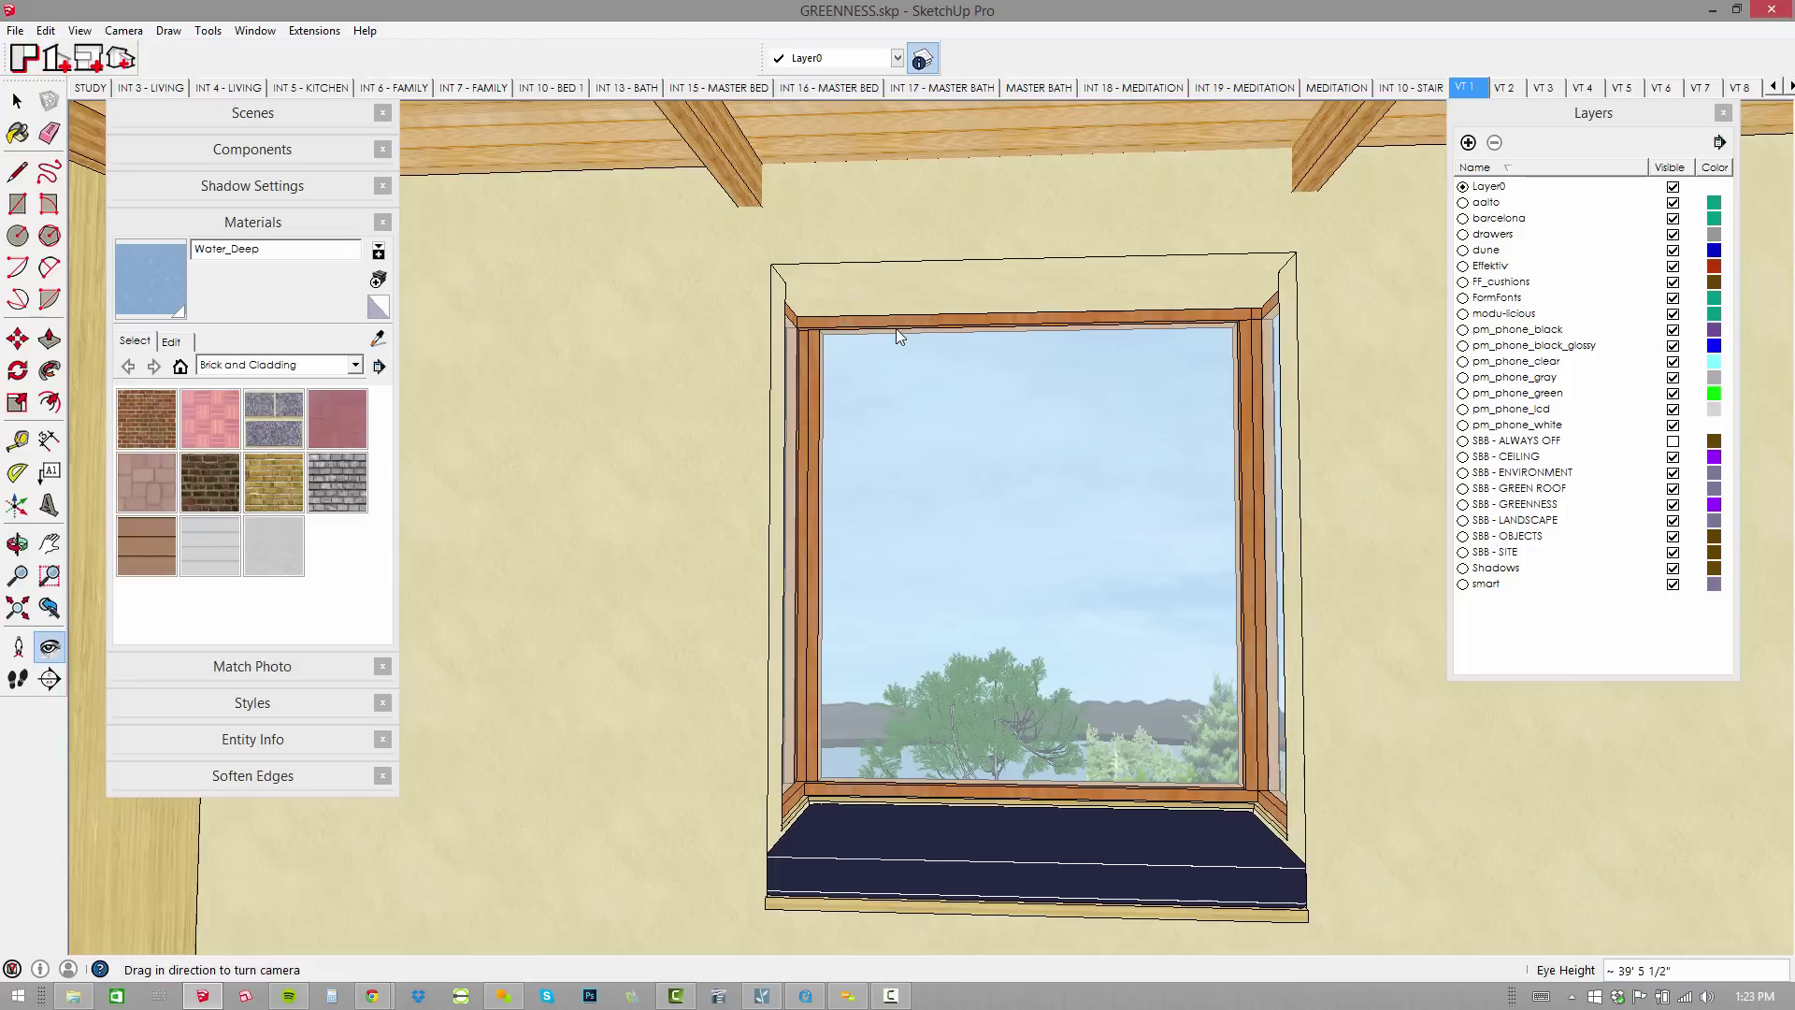
{"action": "left_click", "coordinate": [124, 31]}
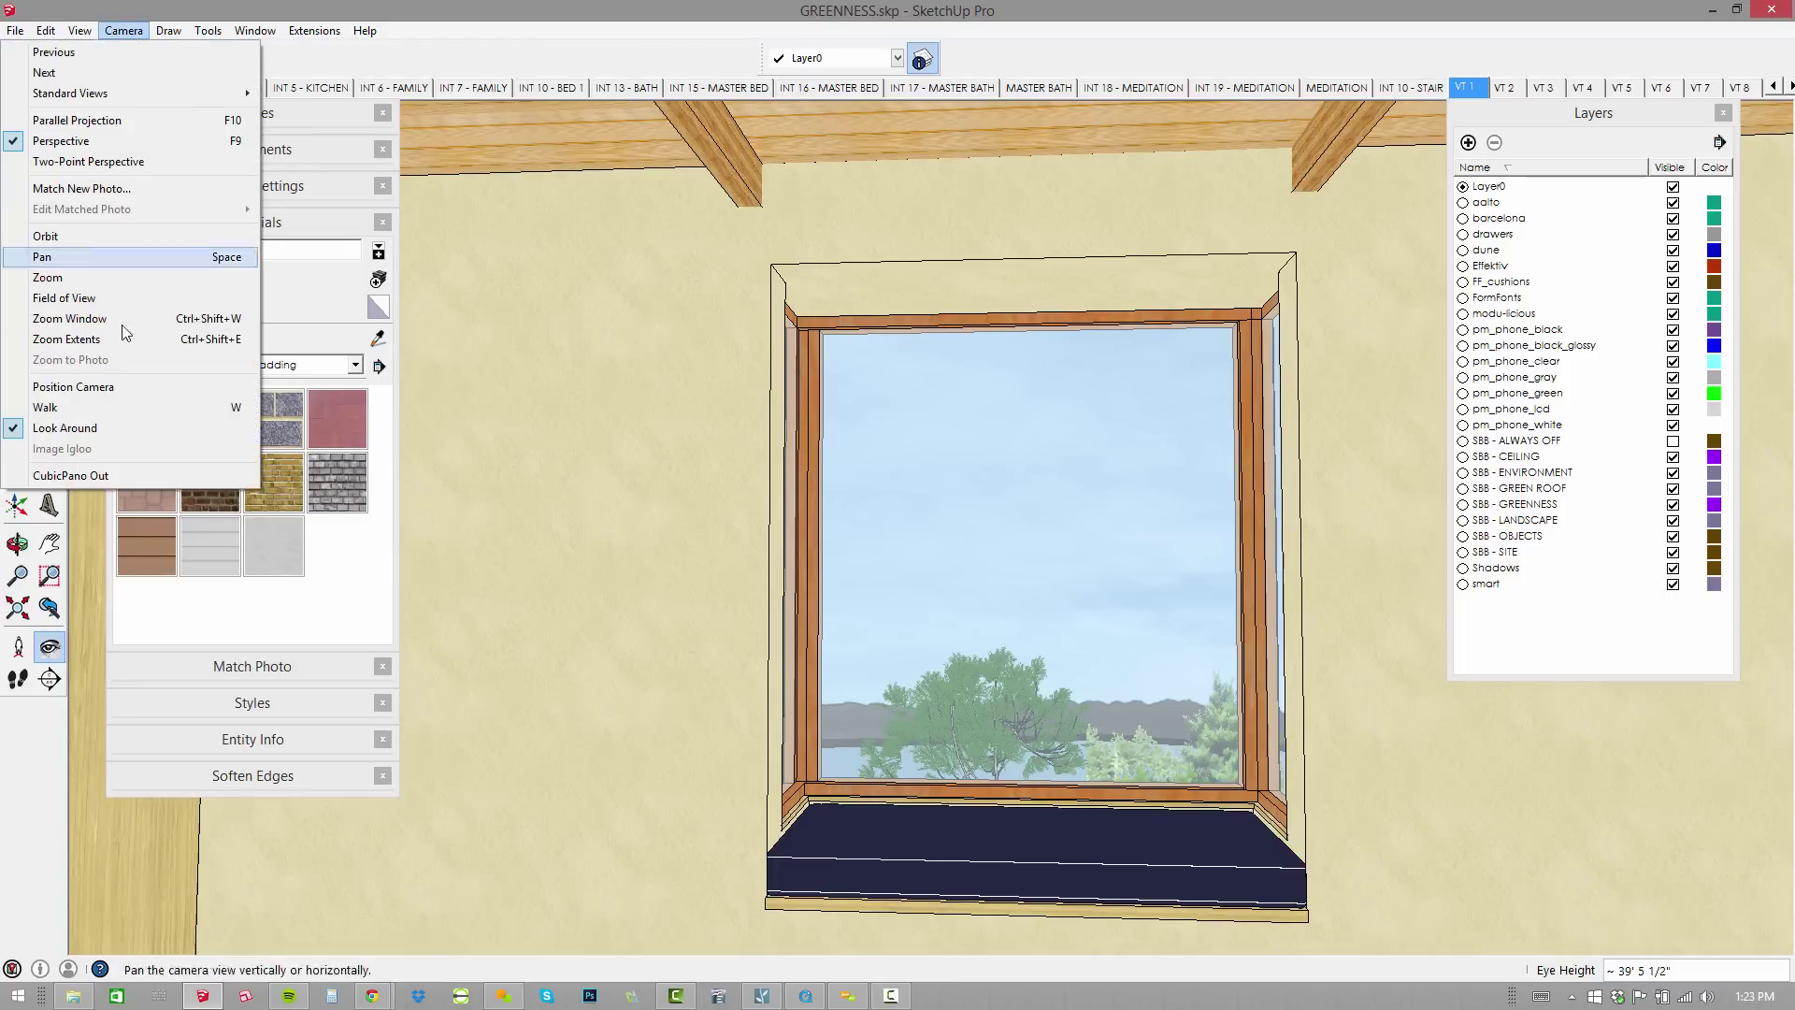
{"action": "left_click", "coordinate": [125, 475]}
{"action": "key", "text": "shift+Tab"}
{"action": "key", "text": "shift+Tab"}
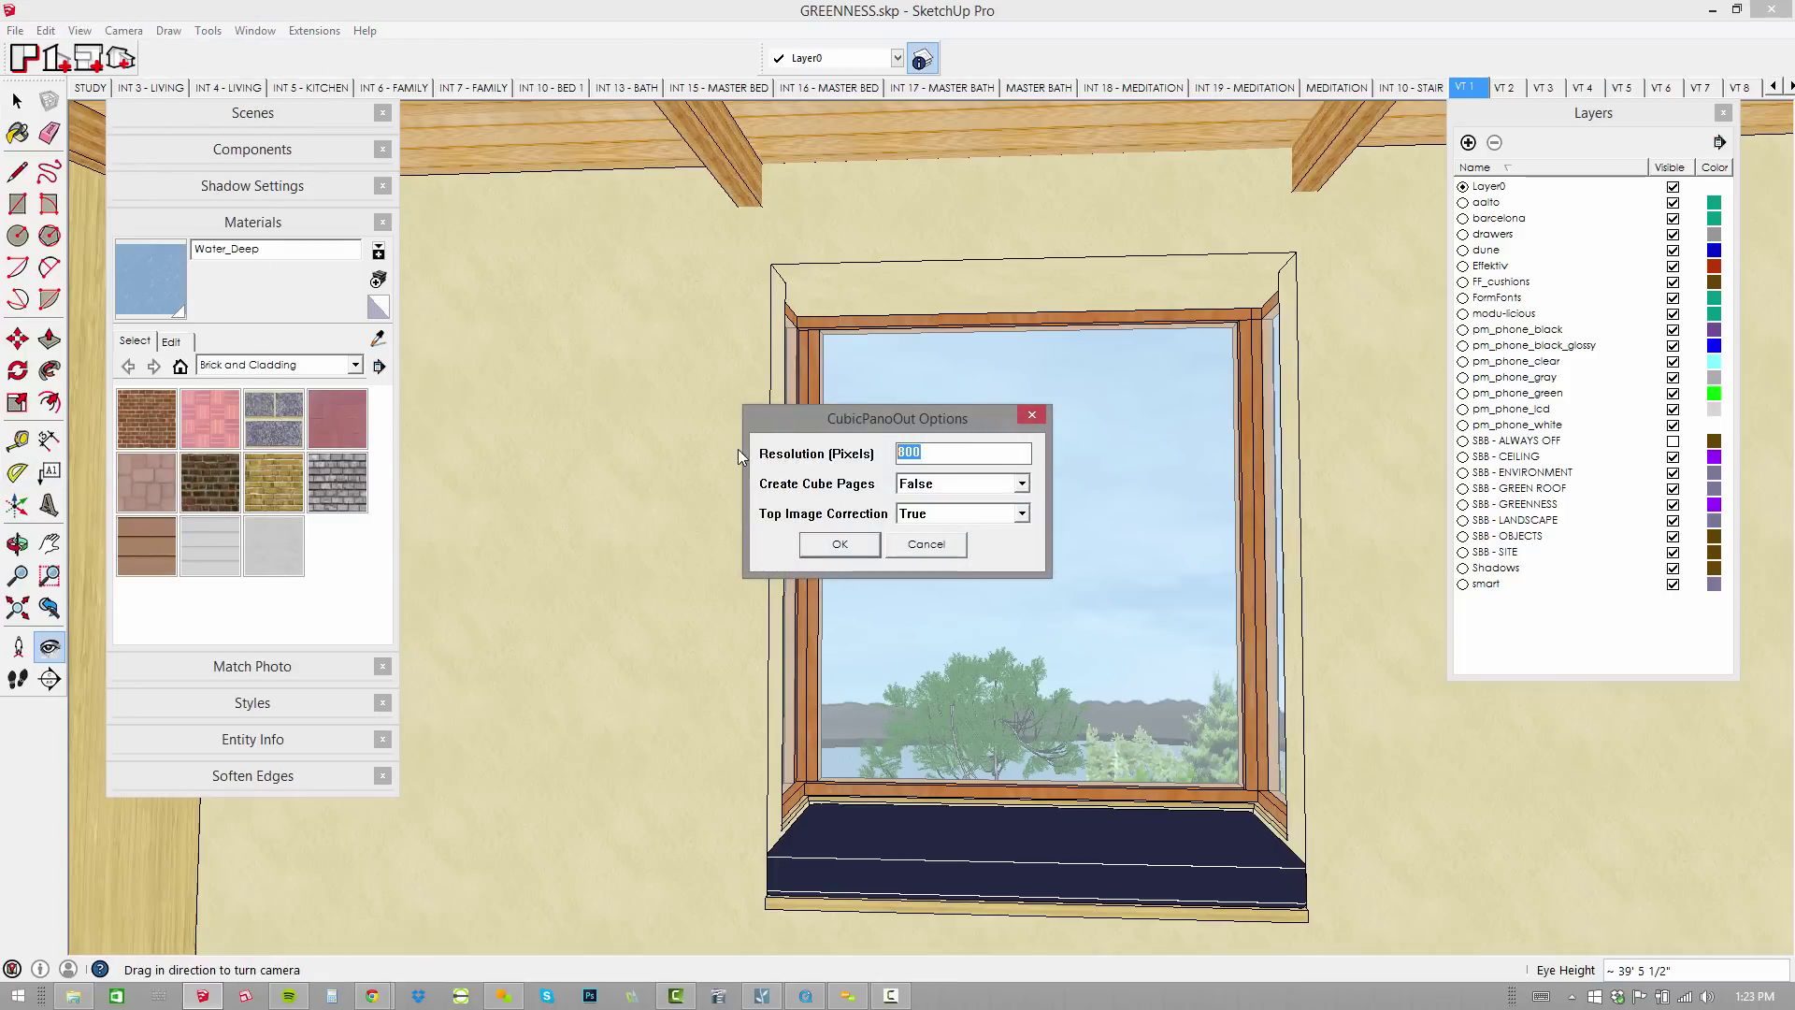
{"action": "type", "text": "12"}
{"action": "key", "text": "BackSpace"}
{"action": "key", "text": "BackSpace"}
{"action": "type", "text": "1200"}
{"action": "left_click", "coordinate": [839, 544]}
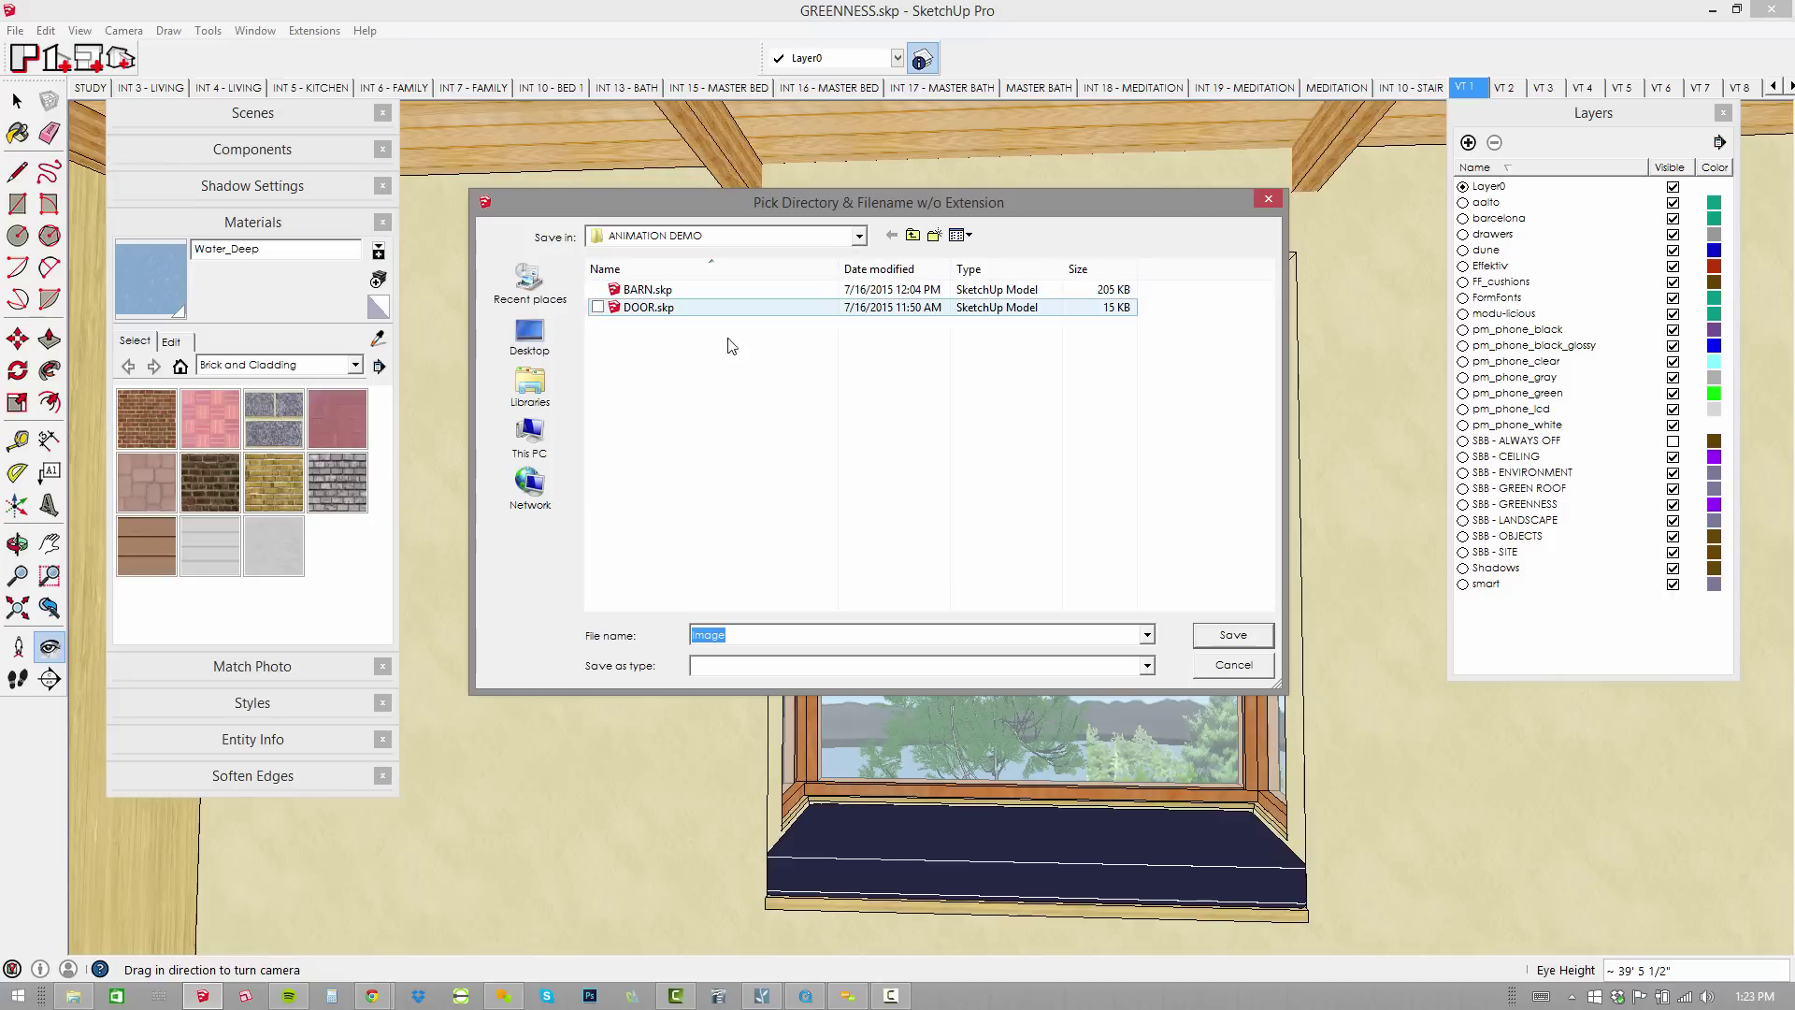
Browse the save location to Dropbox > BRIGHTMAN DESIGNS > PRESENTATIONS > 150716 ONLINE HELP SESSION > VT.
{"action": "left_click", "coordinate": [790, 241]}
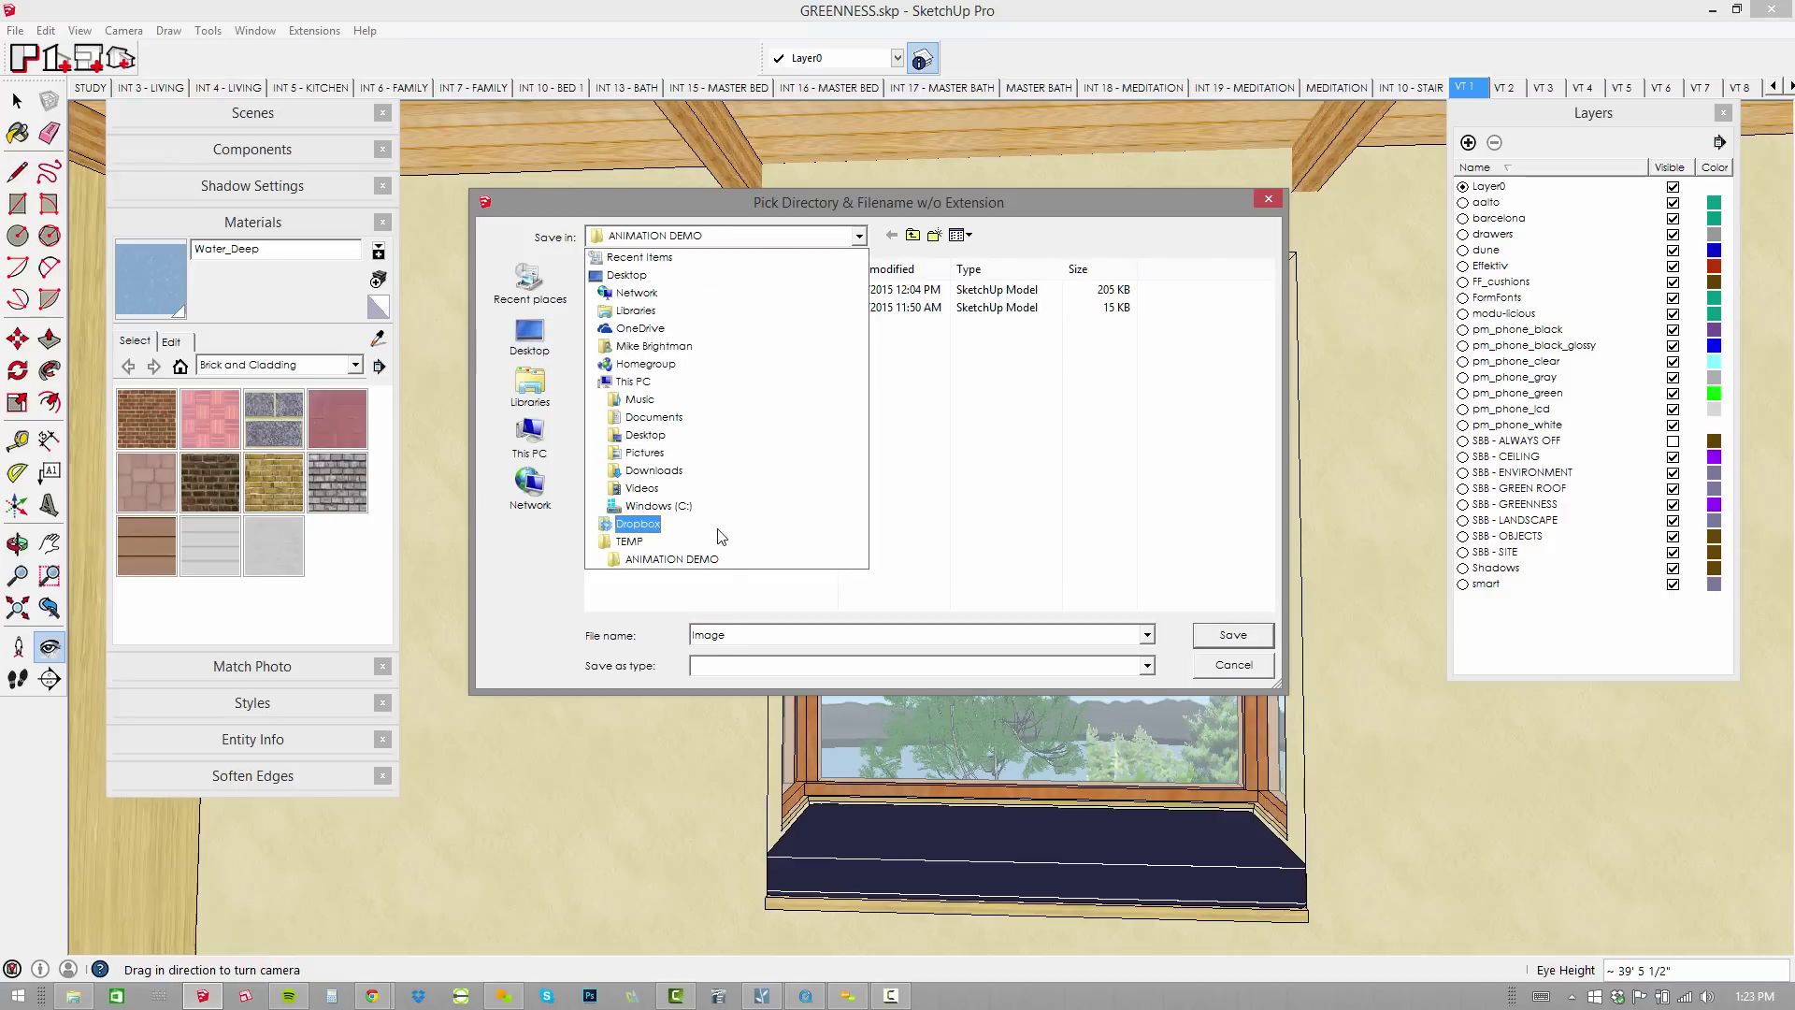
{"action": "left_click", "coordinate": [718, 529]}
{"action": "left_click", "coordinate": [732, 306]}
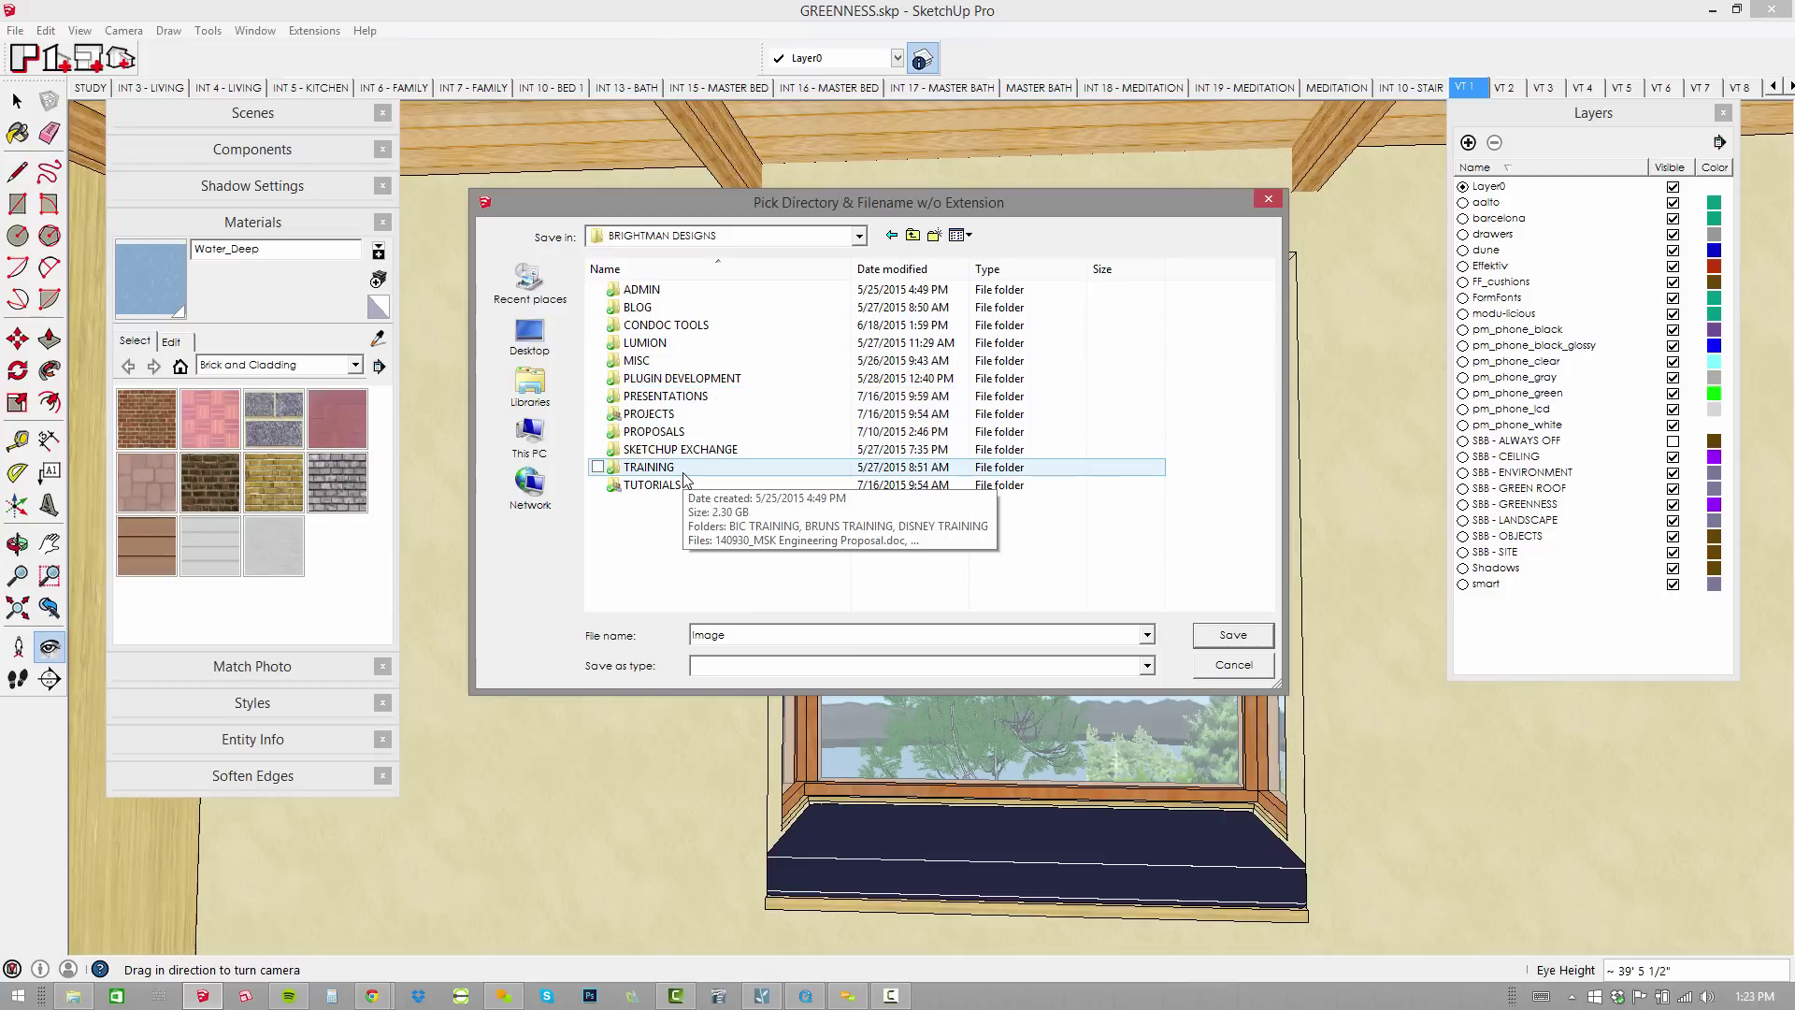
{"action": "double_click", "coordinate": [696, 396]}
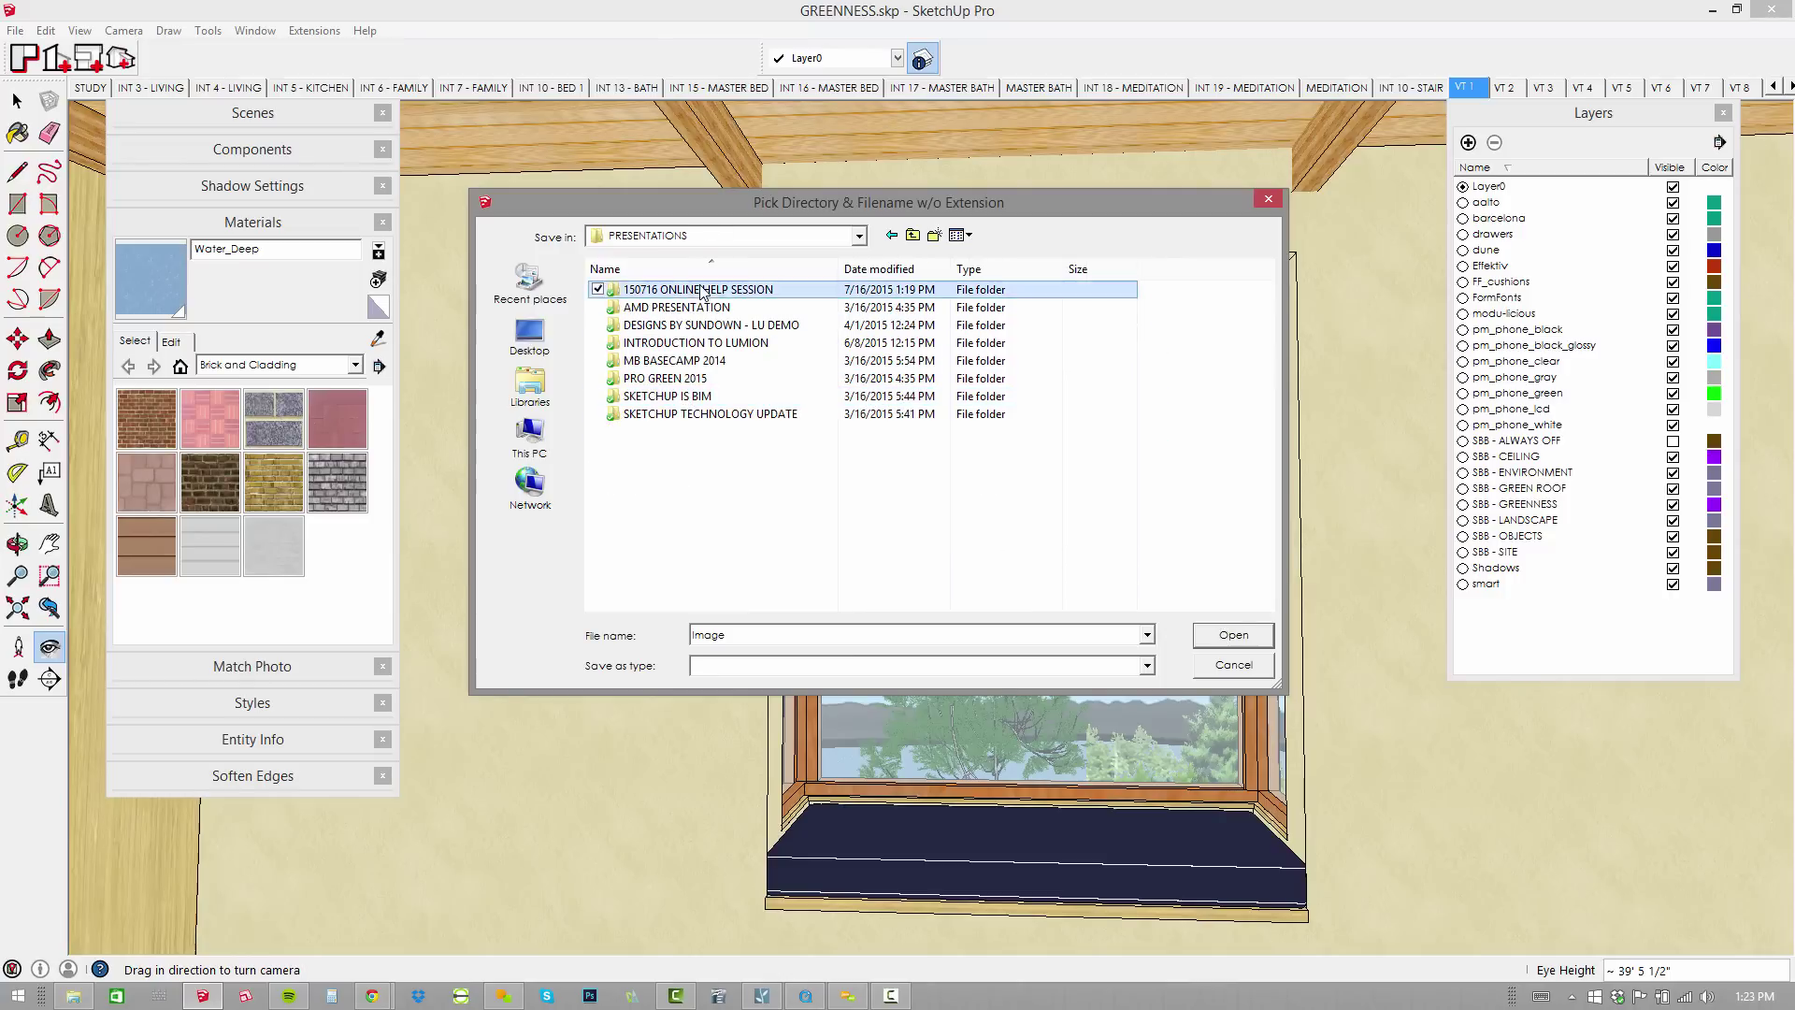
{"action": "double_click", "coordinate": [703, 291]}
{"action": "double_click", "coordinate": [694, 307]}
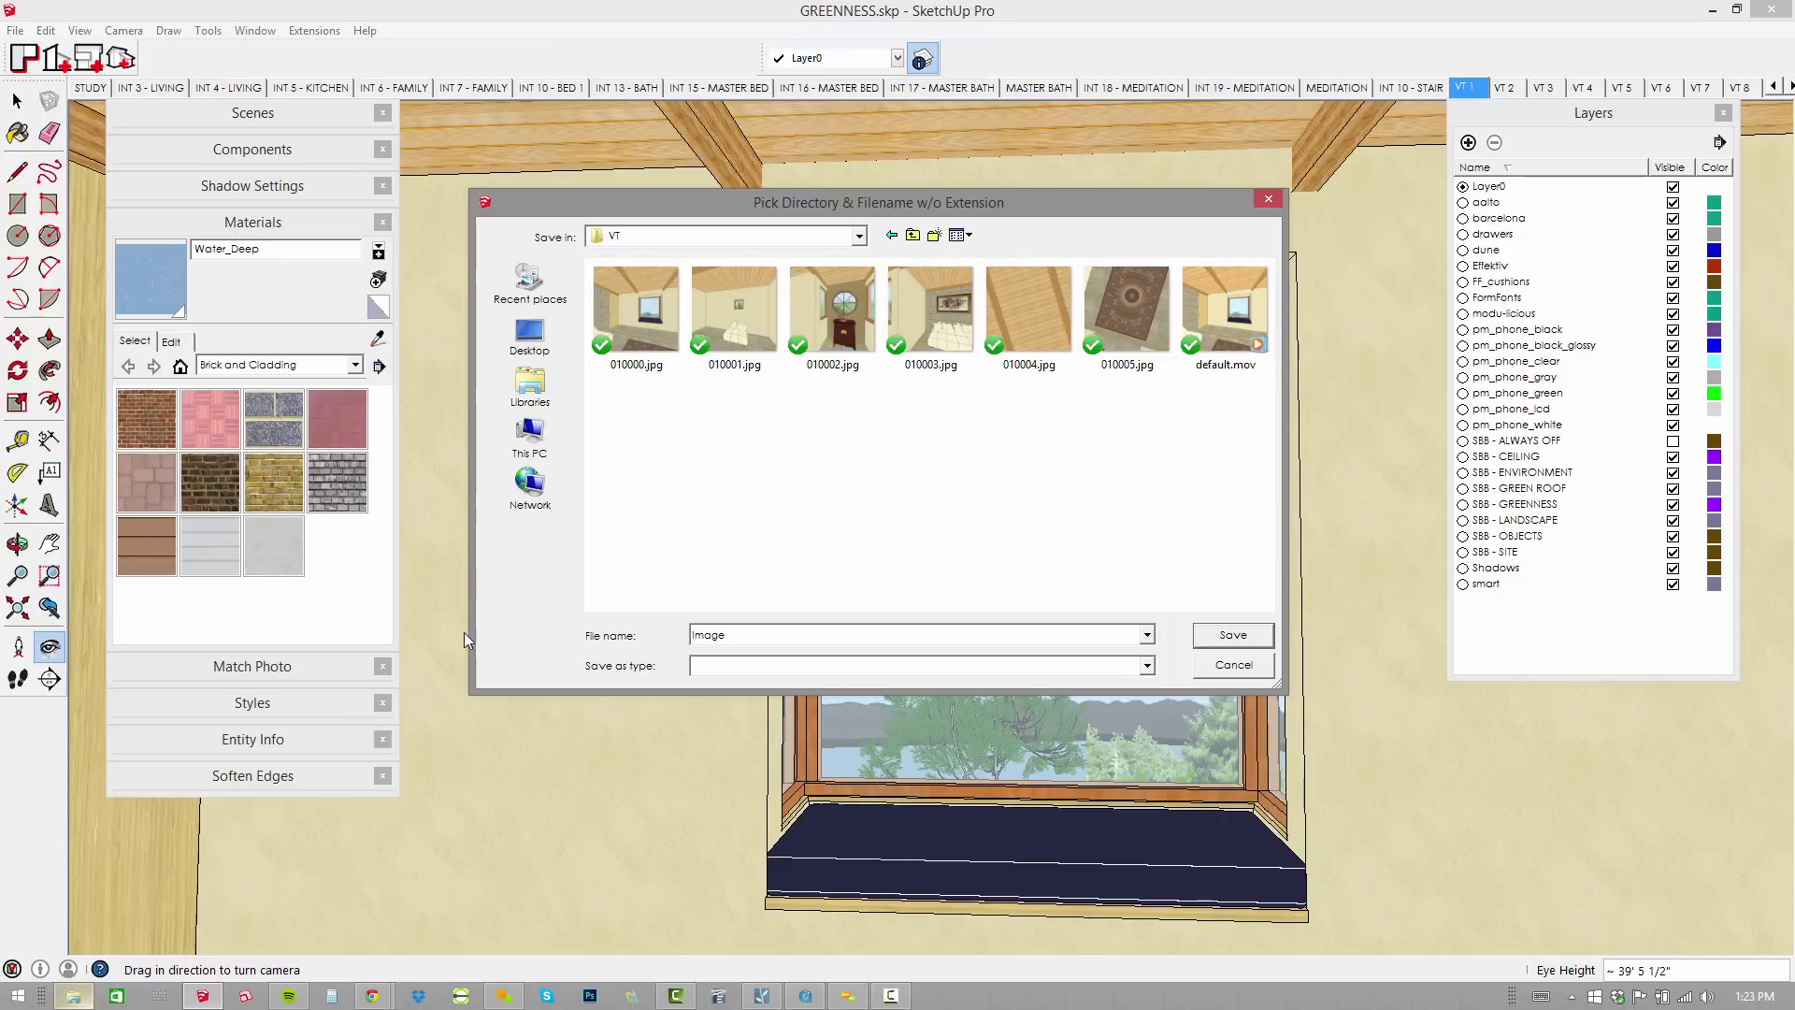
In File Explorer, delete the seven old files from the VT folder.
{"action": "left_click", "coordinate": [72, 997]}
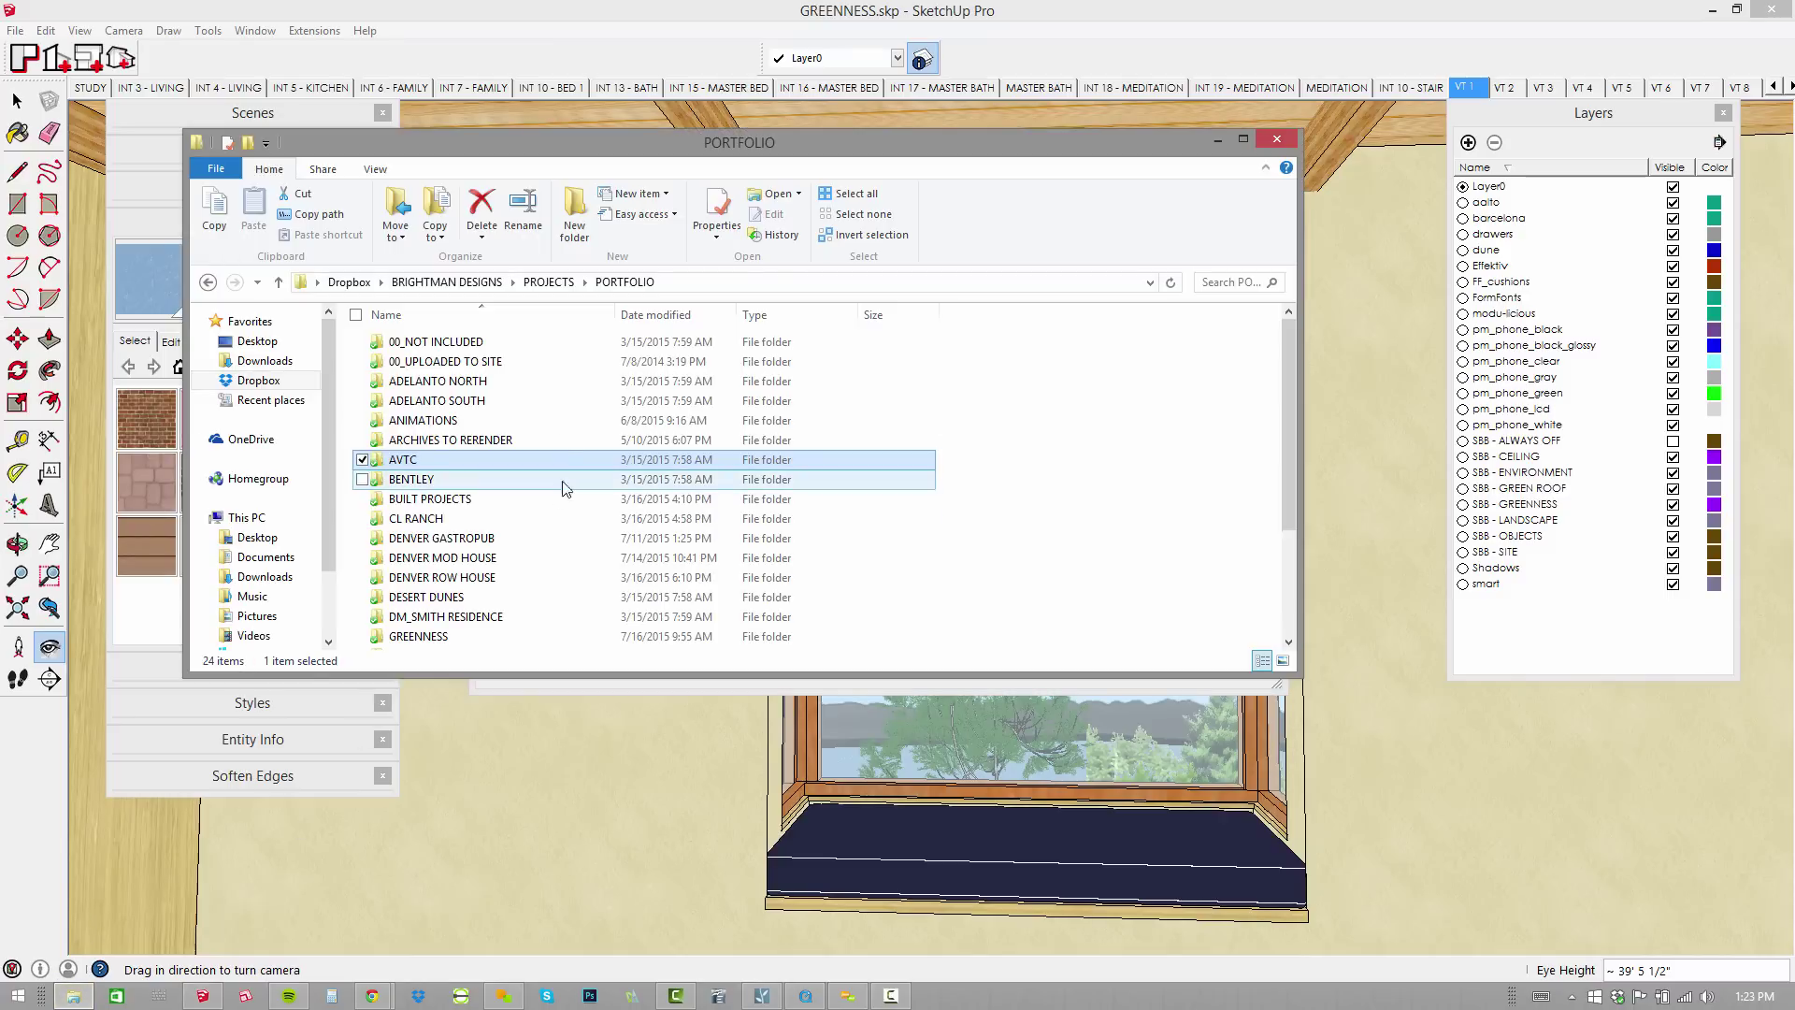
{"action": "left_click", "coordinate": [485, 284]}
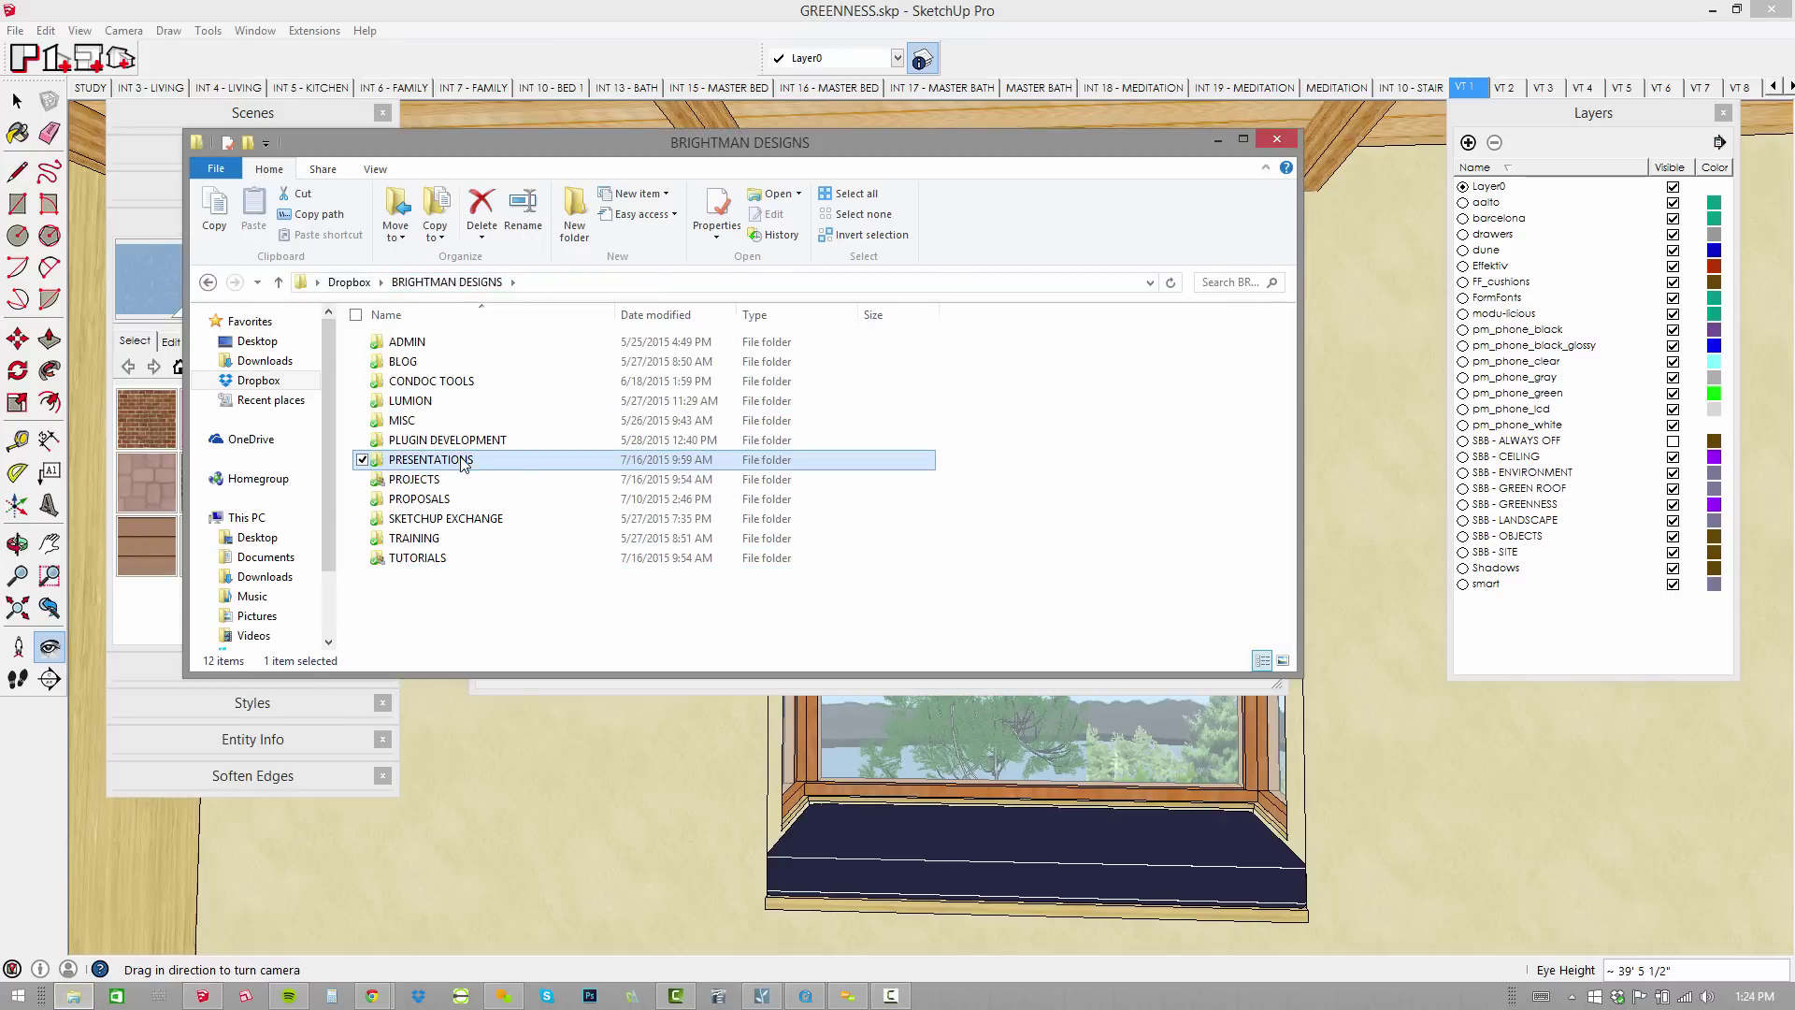
{"action": "double_click", "coordinate": [462, 460]}
{"action": "double_click", "coordinate": [450, 343]}
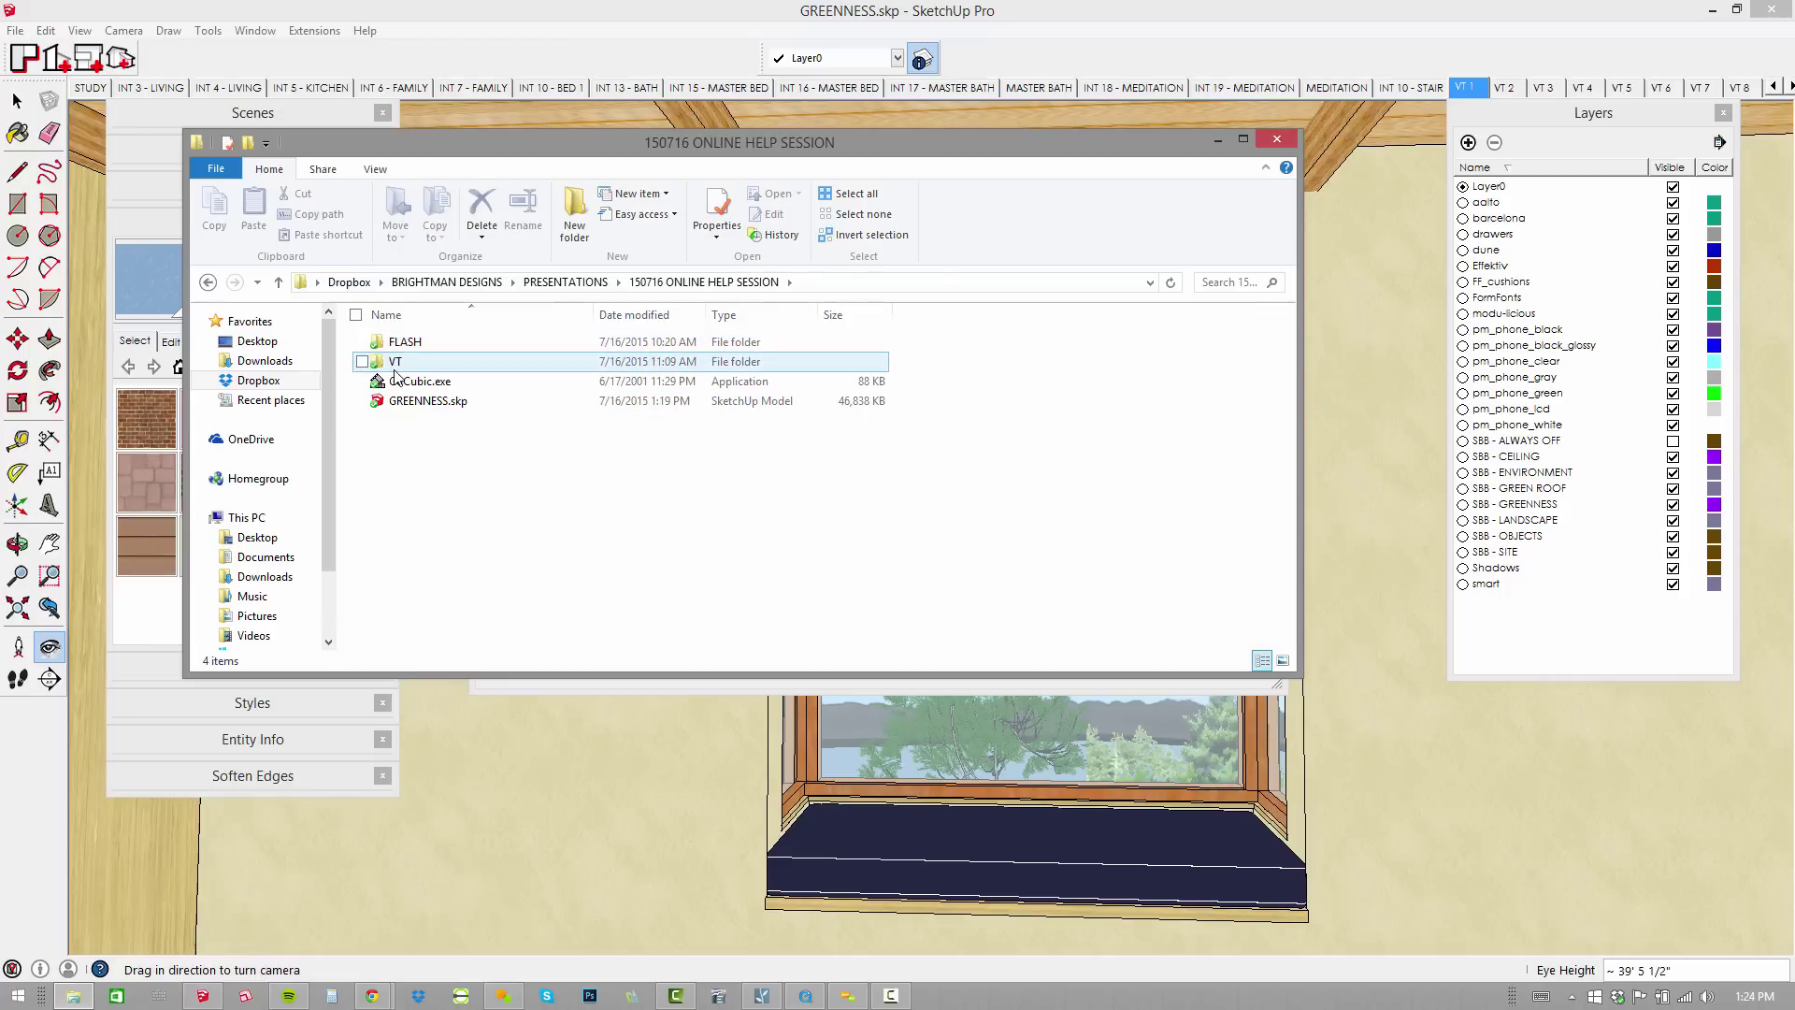
{"action": "double_click", "coordinate": [452, 361]}
{"action": "left_click_drag", "start_coordinate": [1122, 471], "coordinate": [376, 353]}
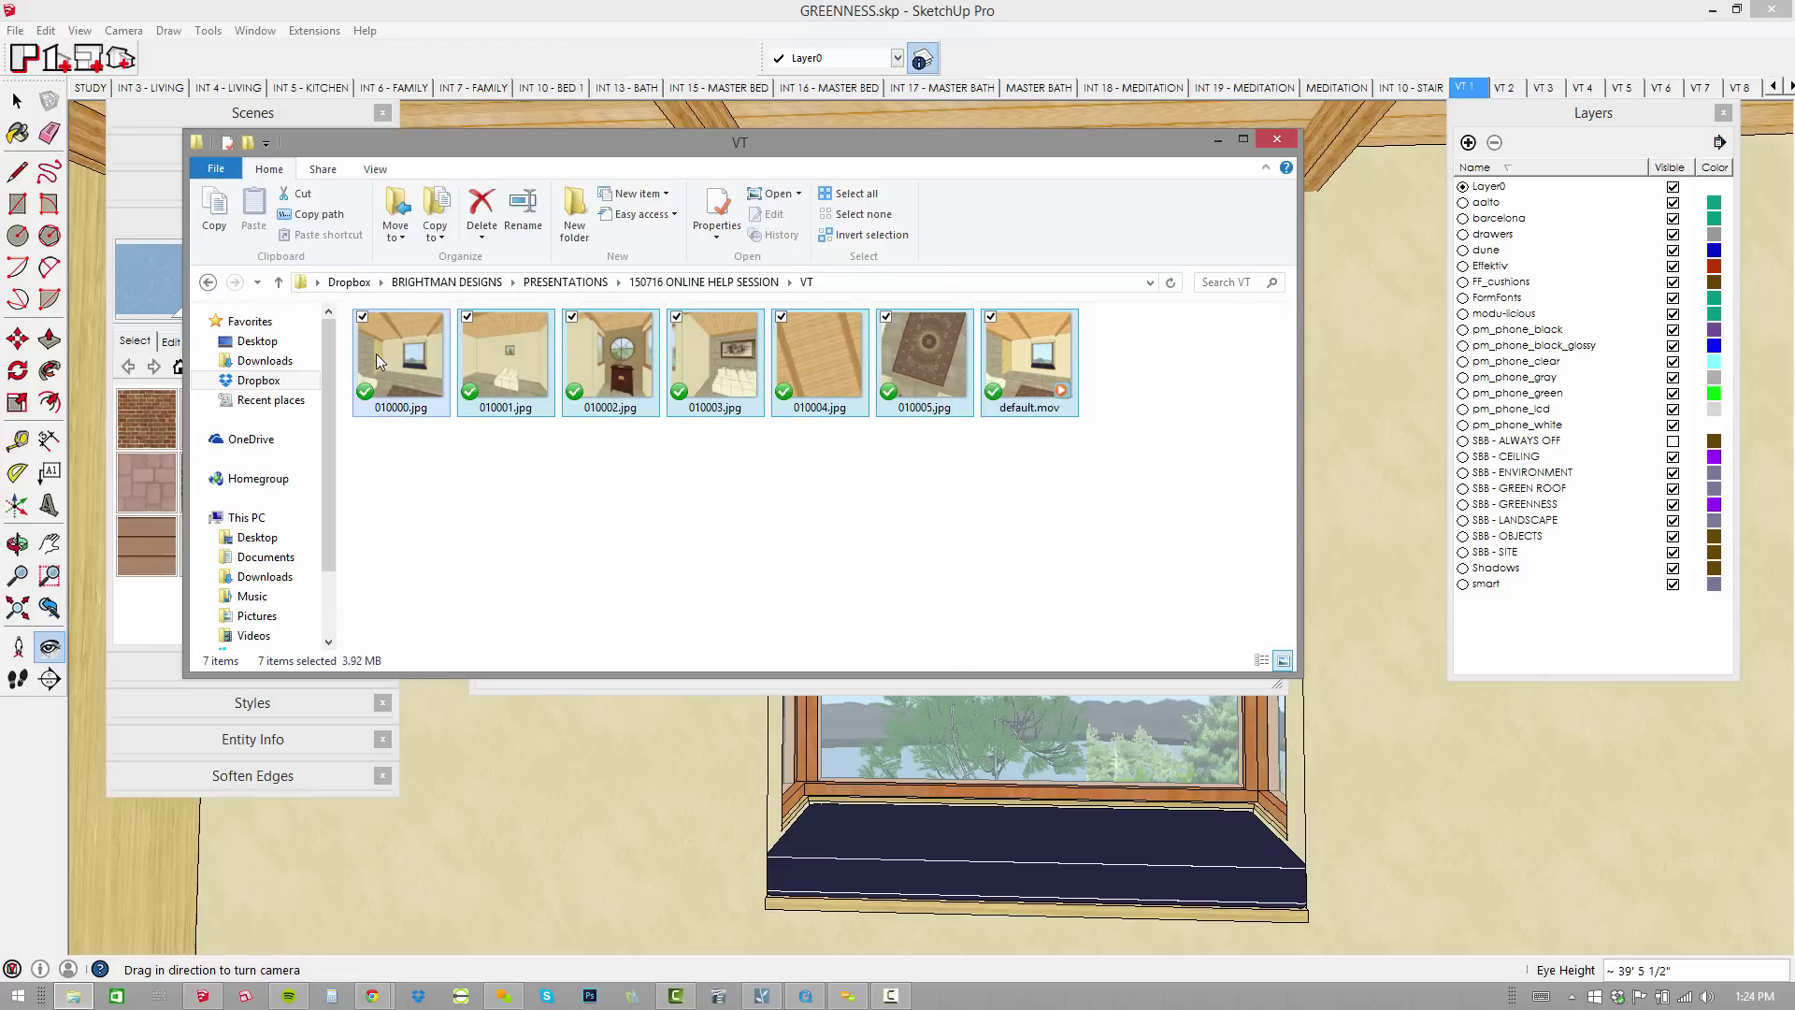
{"action": "key", "text": "Delete"}
Save the cube images into VT under the default name 'image'.
{"action": "left_click", "coordinate": [671, 7]}
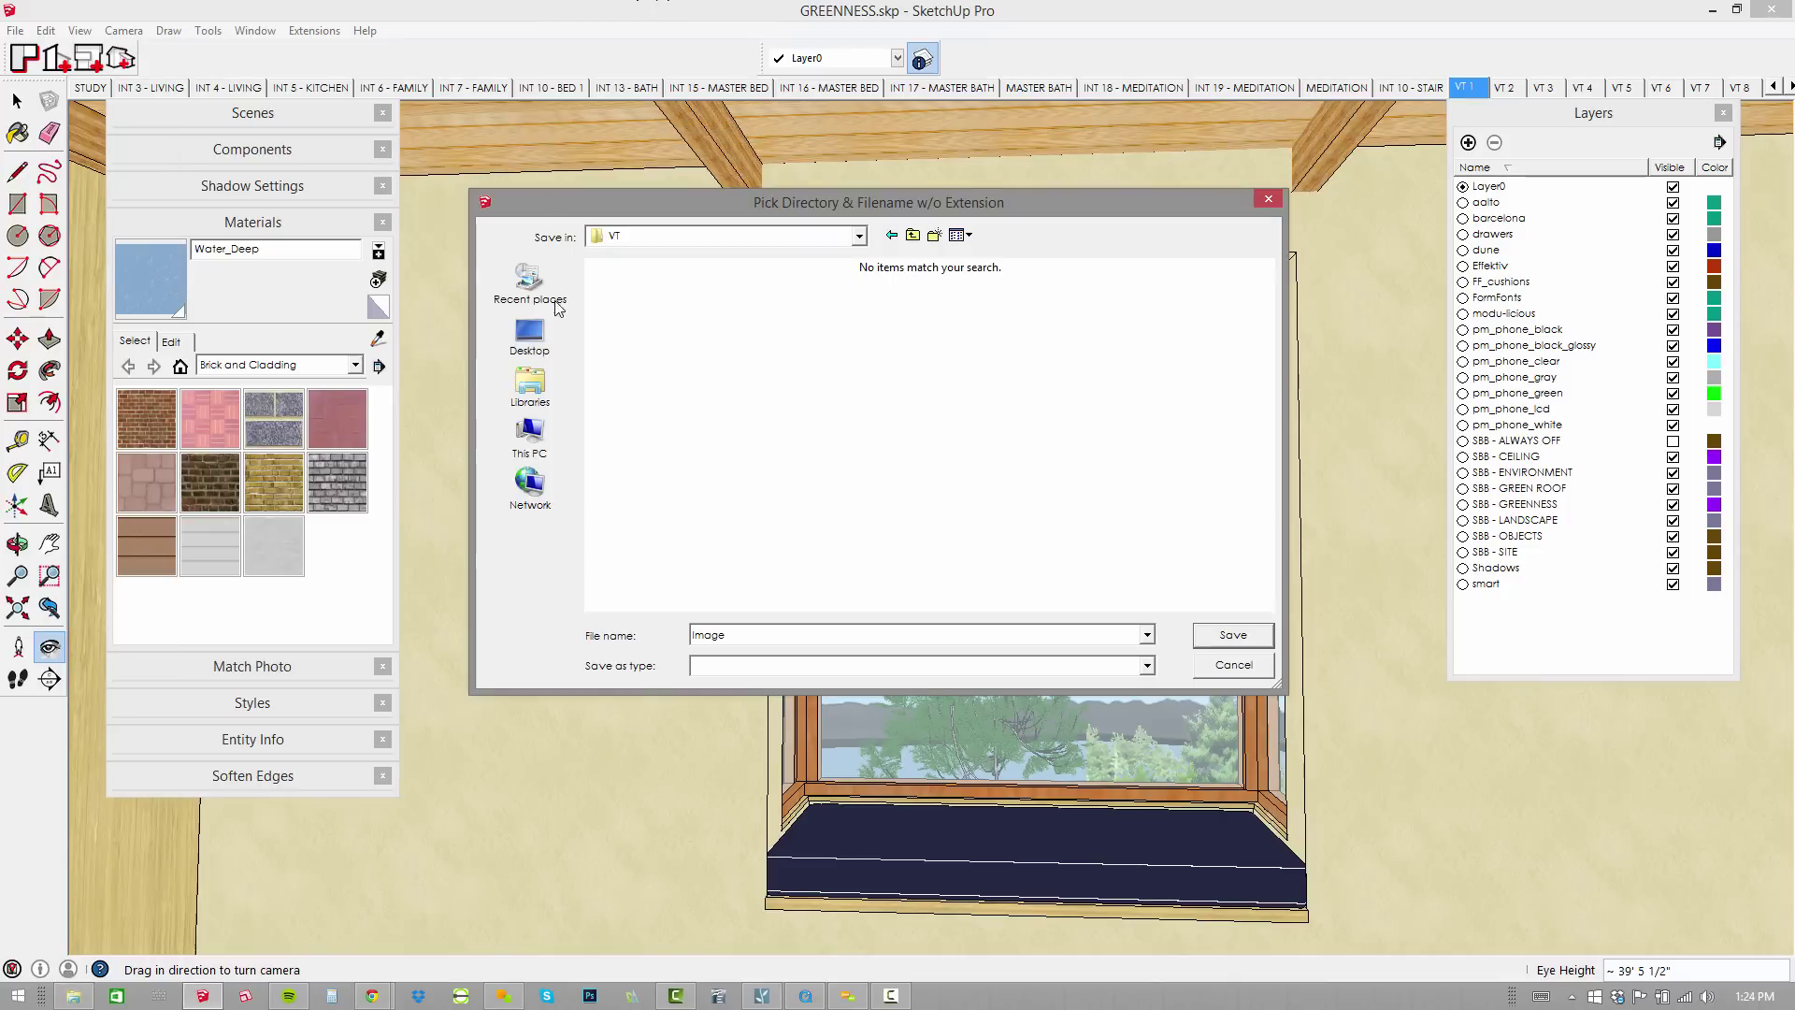
{"action": "double_click", "coordinate": [742, 637]}
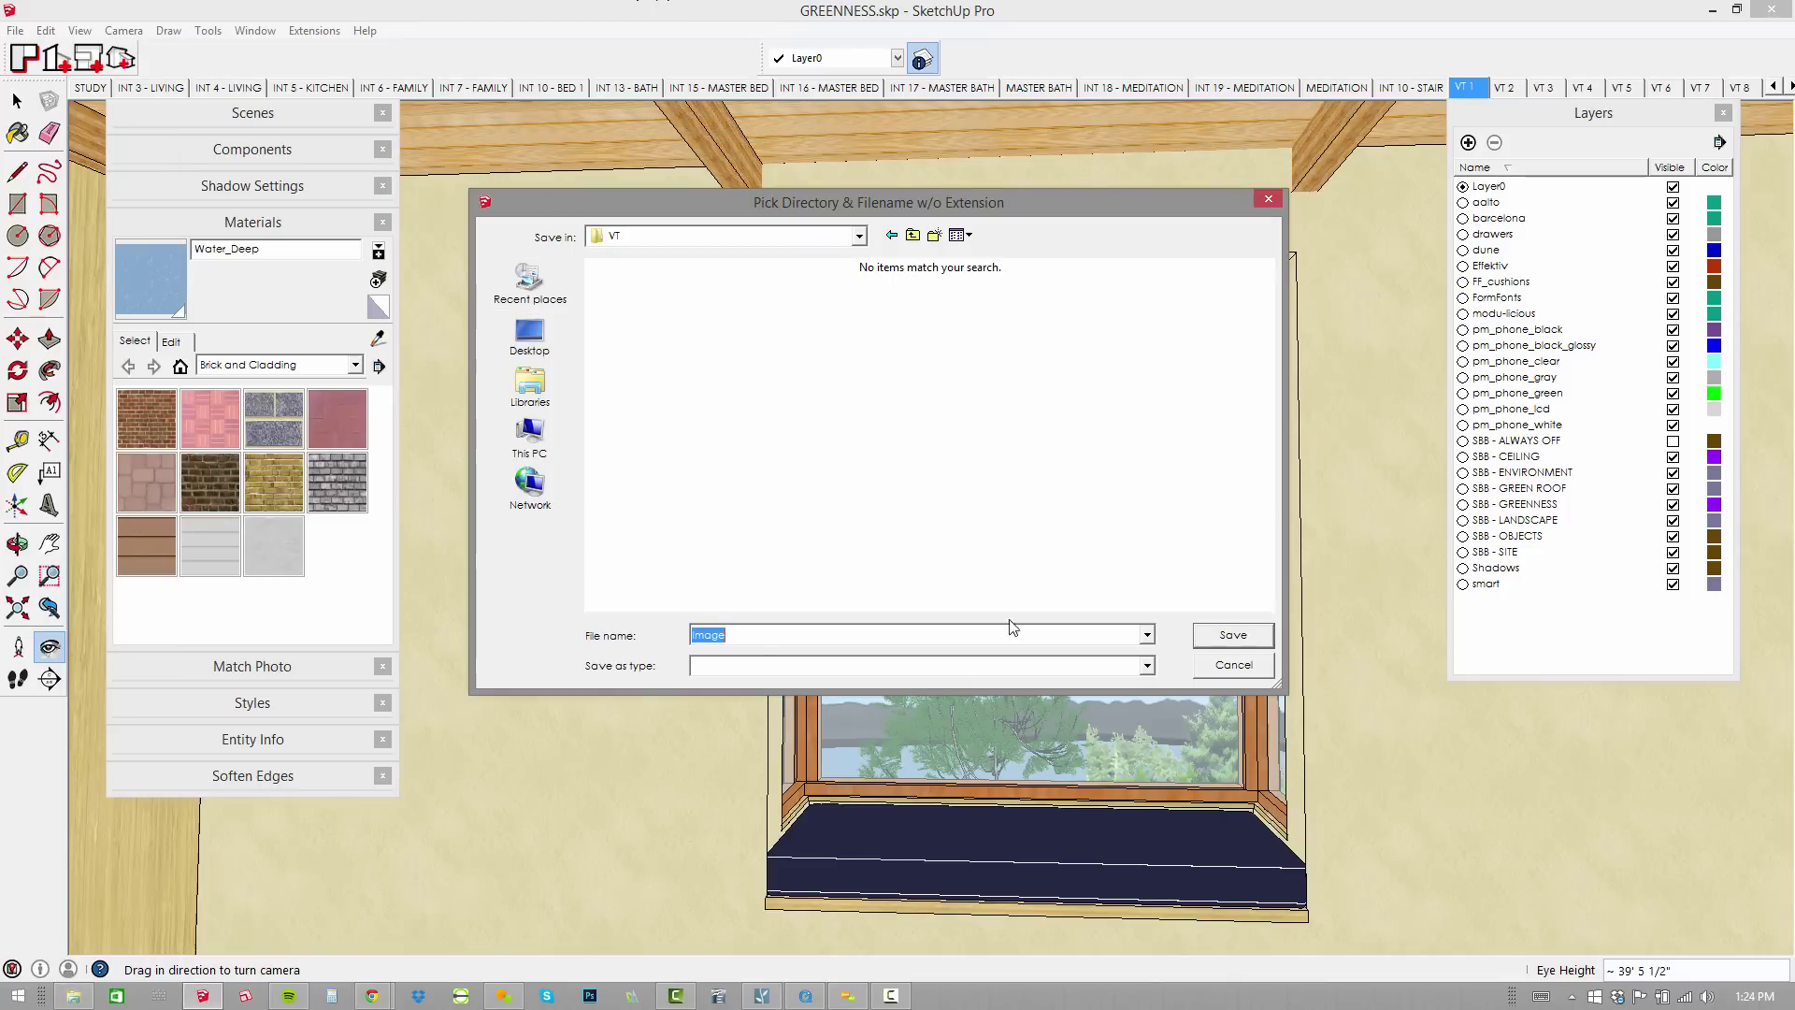
{"action": "left_click", "coordinate": [1268, 640]}
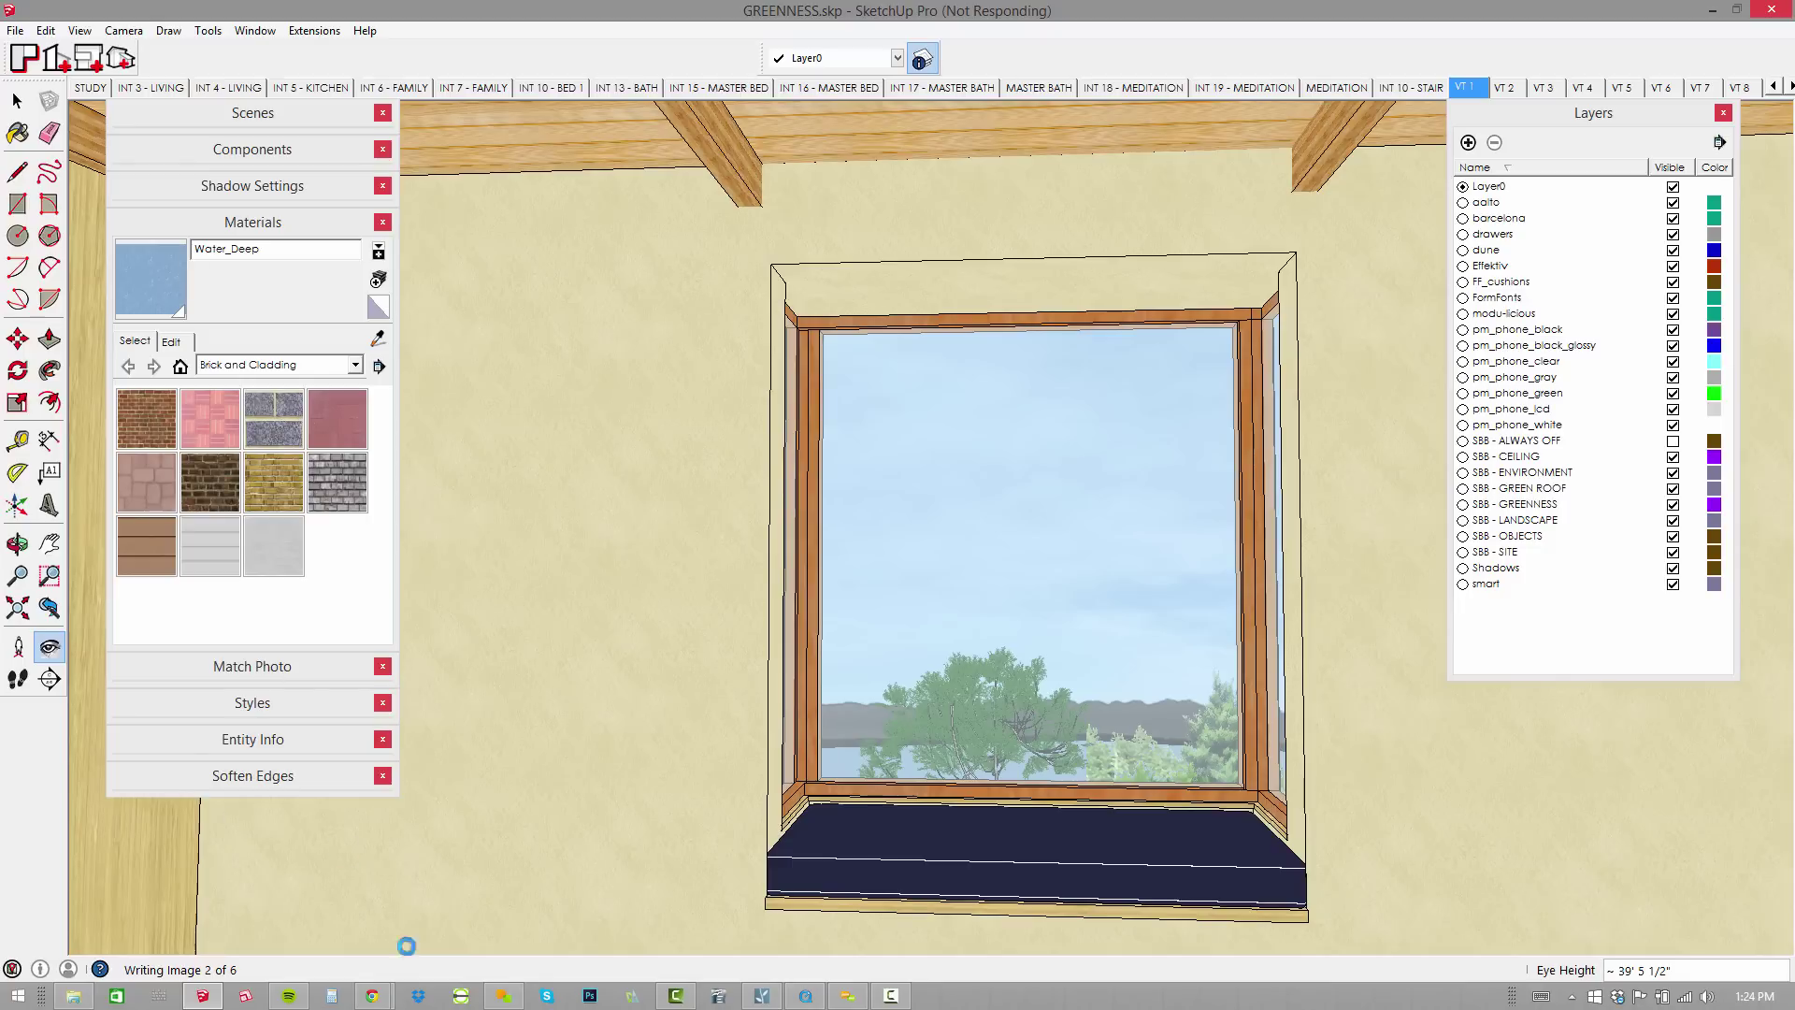
Open Image0000.jpg from the VT folder, step through the renders, then close the viewer.
{"action": "left_click", "coordinate": [74, 997]}
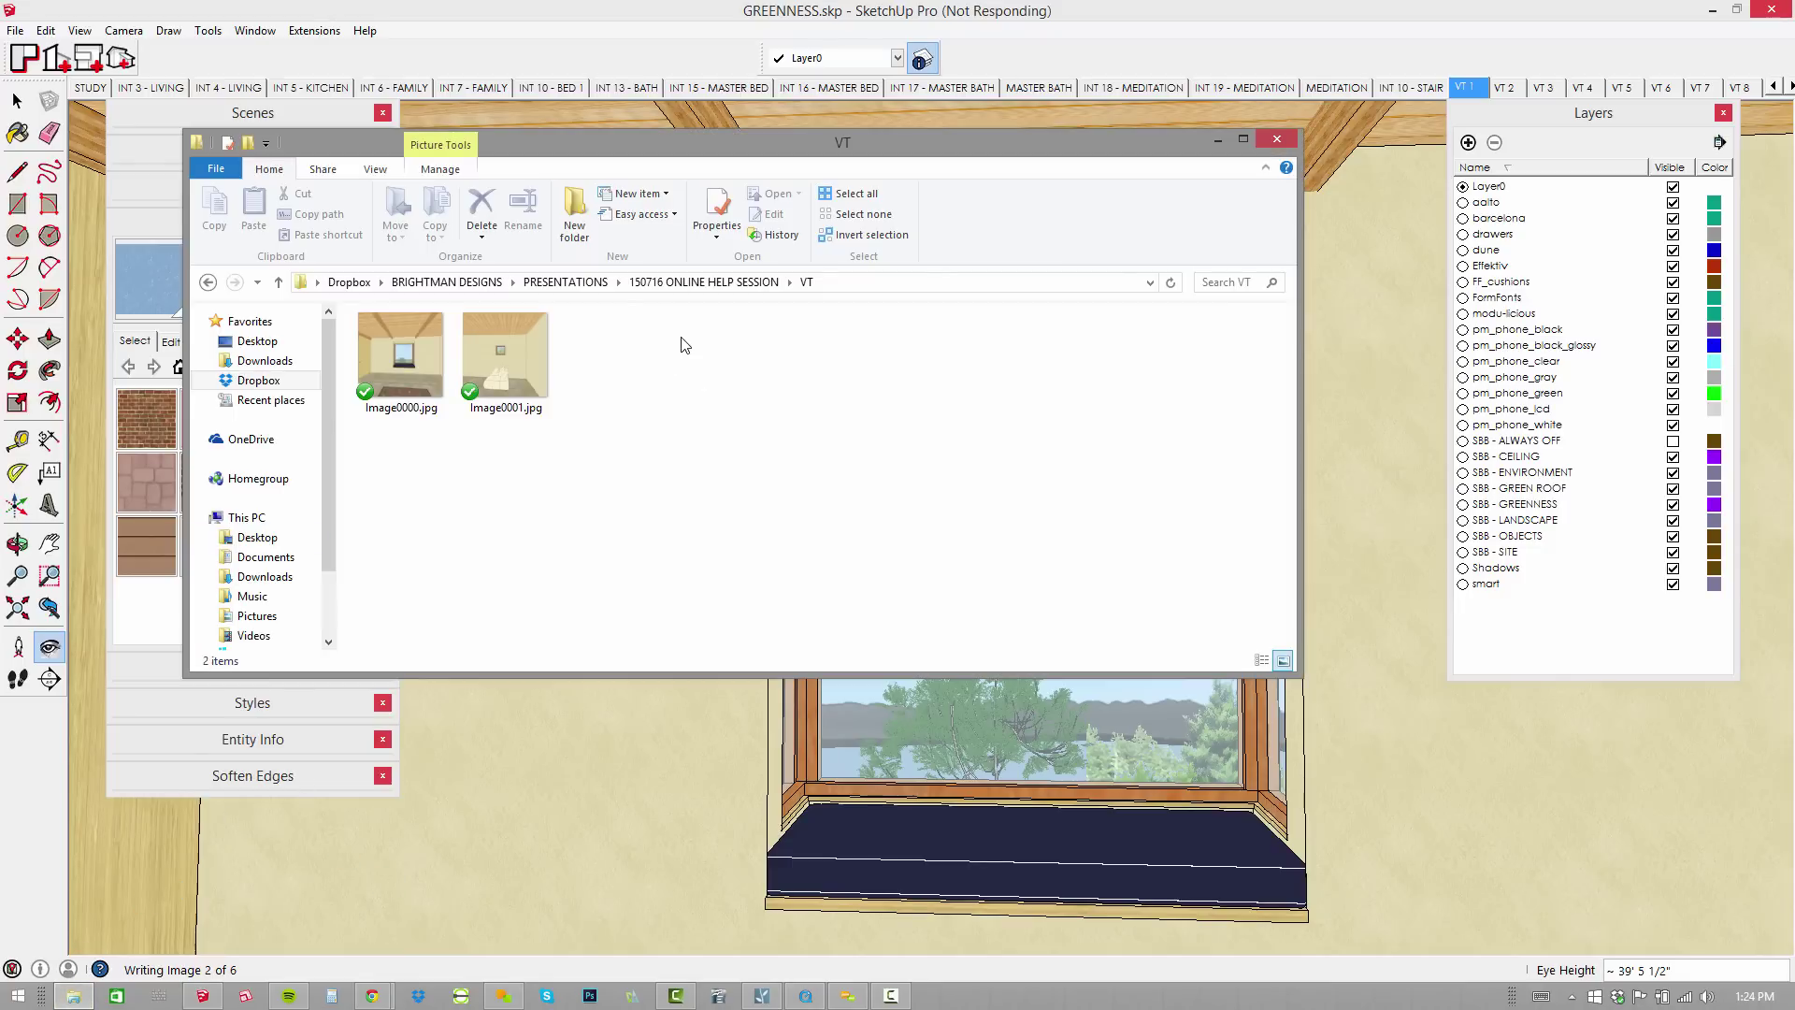
{"action": "double_click", "coordinate": [400, 355]}
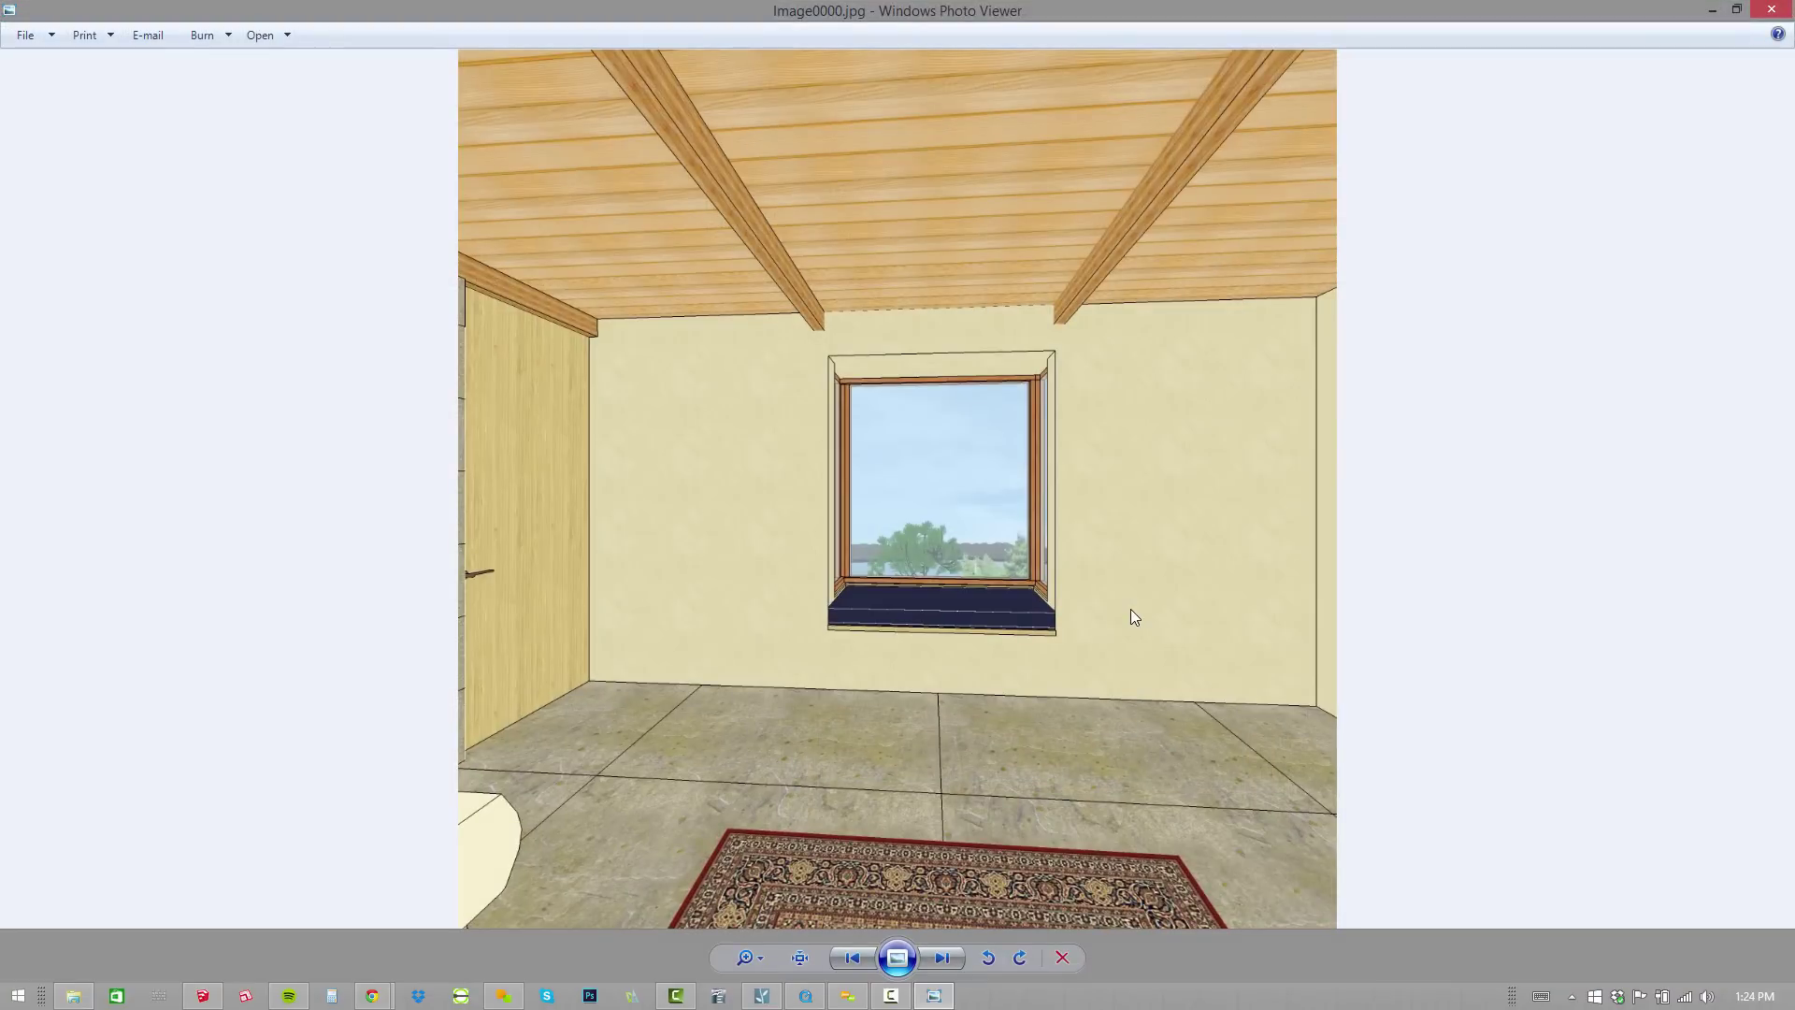
{"action": "key", "text": "Right"}
{"action": "key", "text": "Right"}
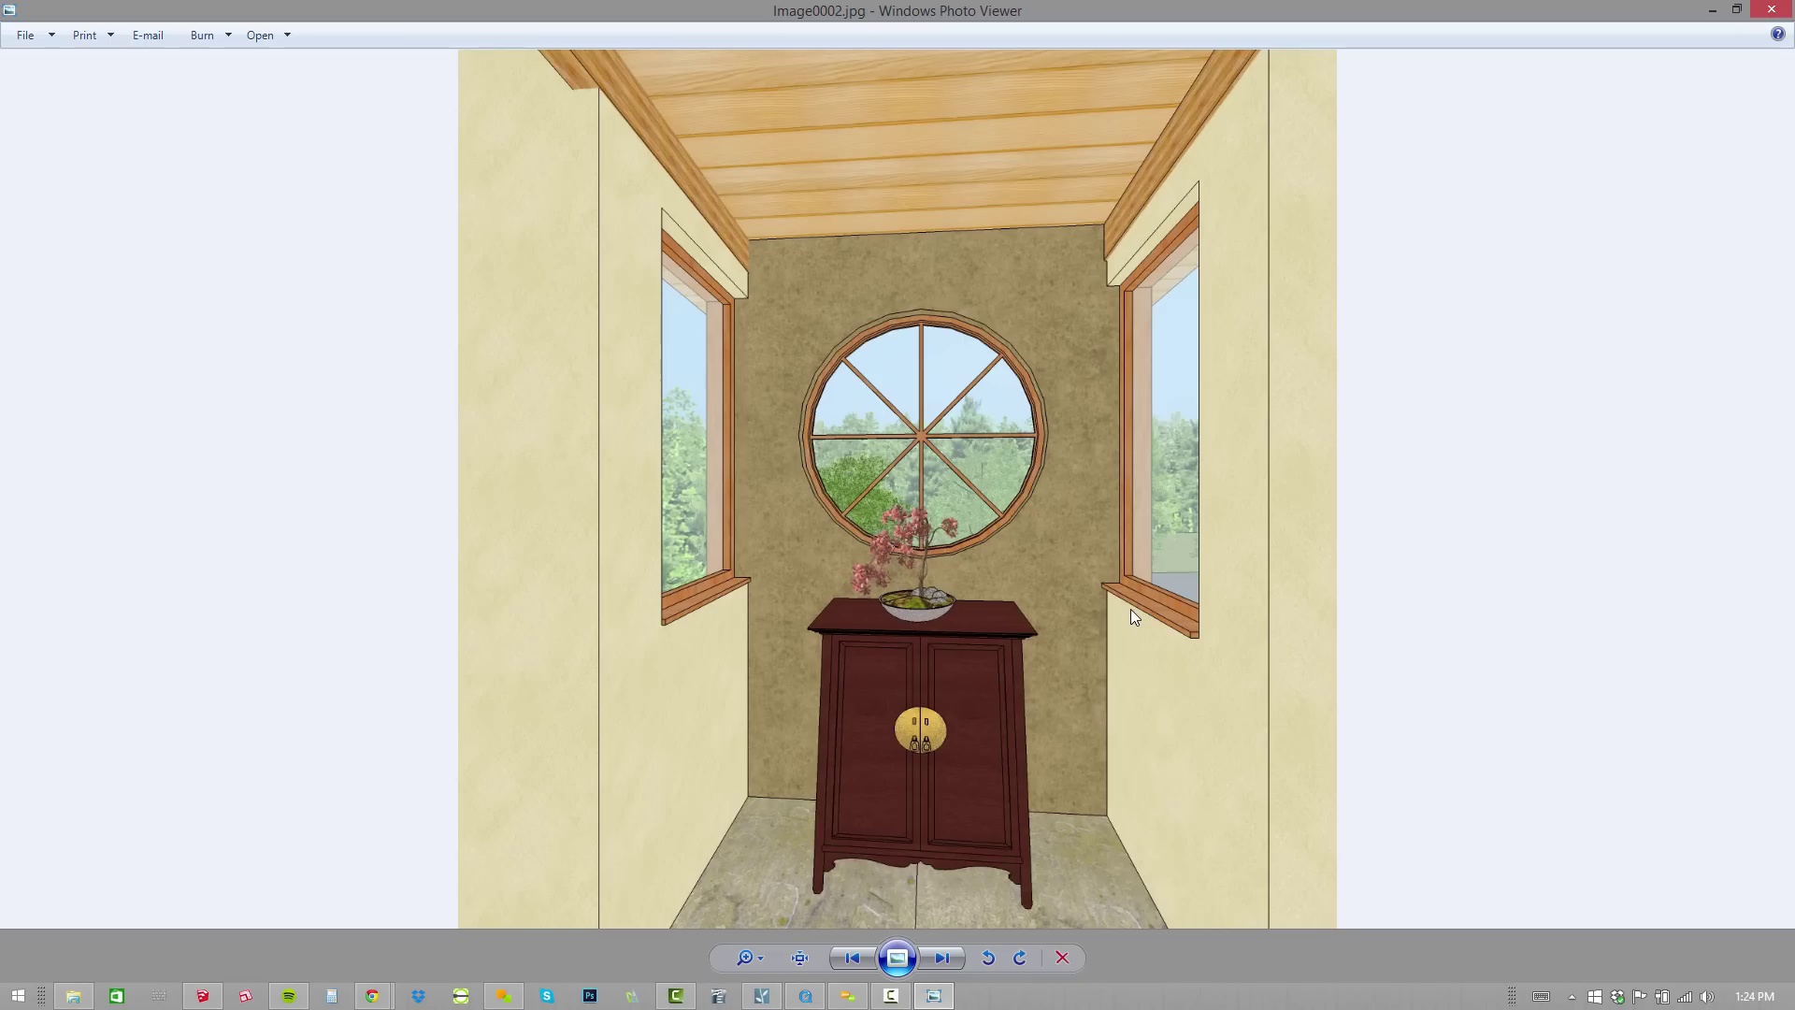
{"action": "key", "text": "Right"}
{"action": "key", "text": "Right"}
{"action": "key", "text": "Right"}
{"action": "key", "text": "Right"}
{"action": "key", "text": "Right"}
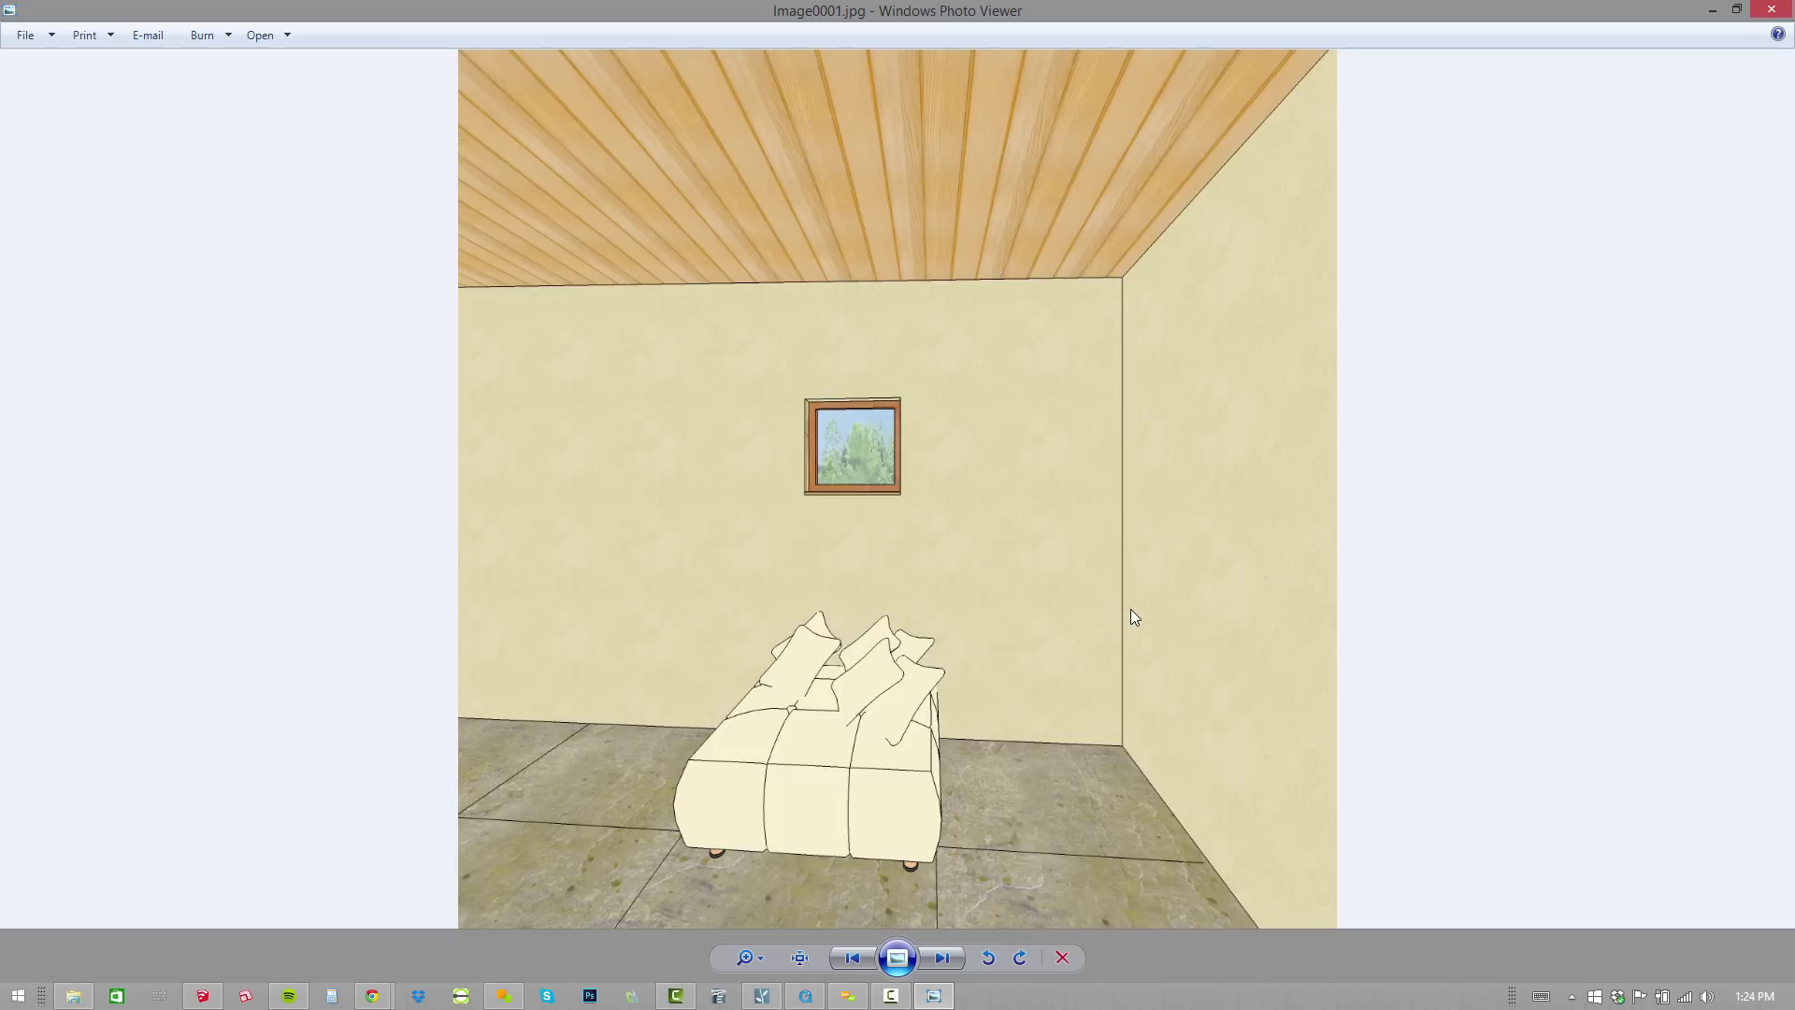
{"action": "key", "text": "Left"}
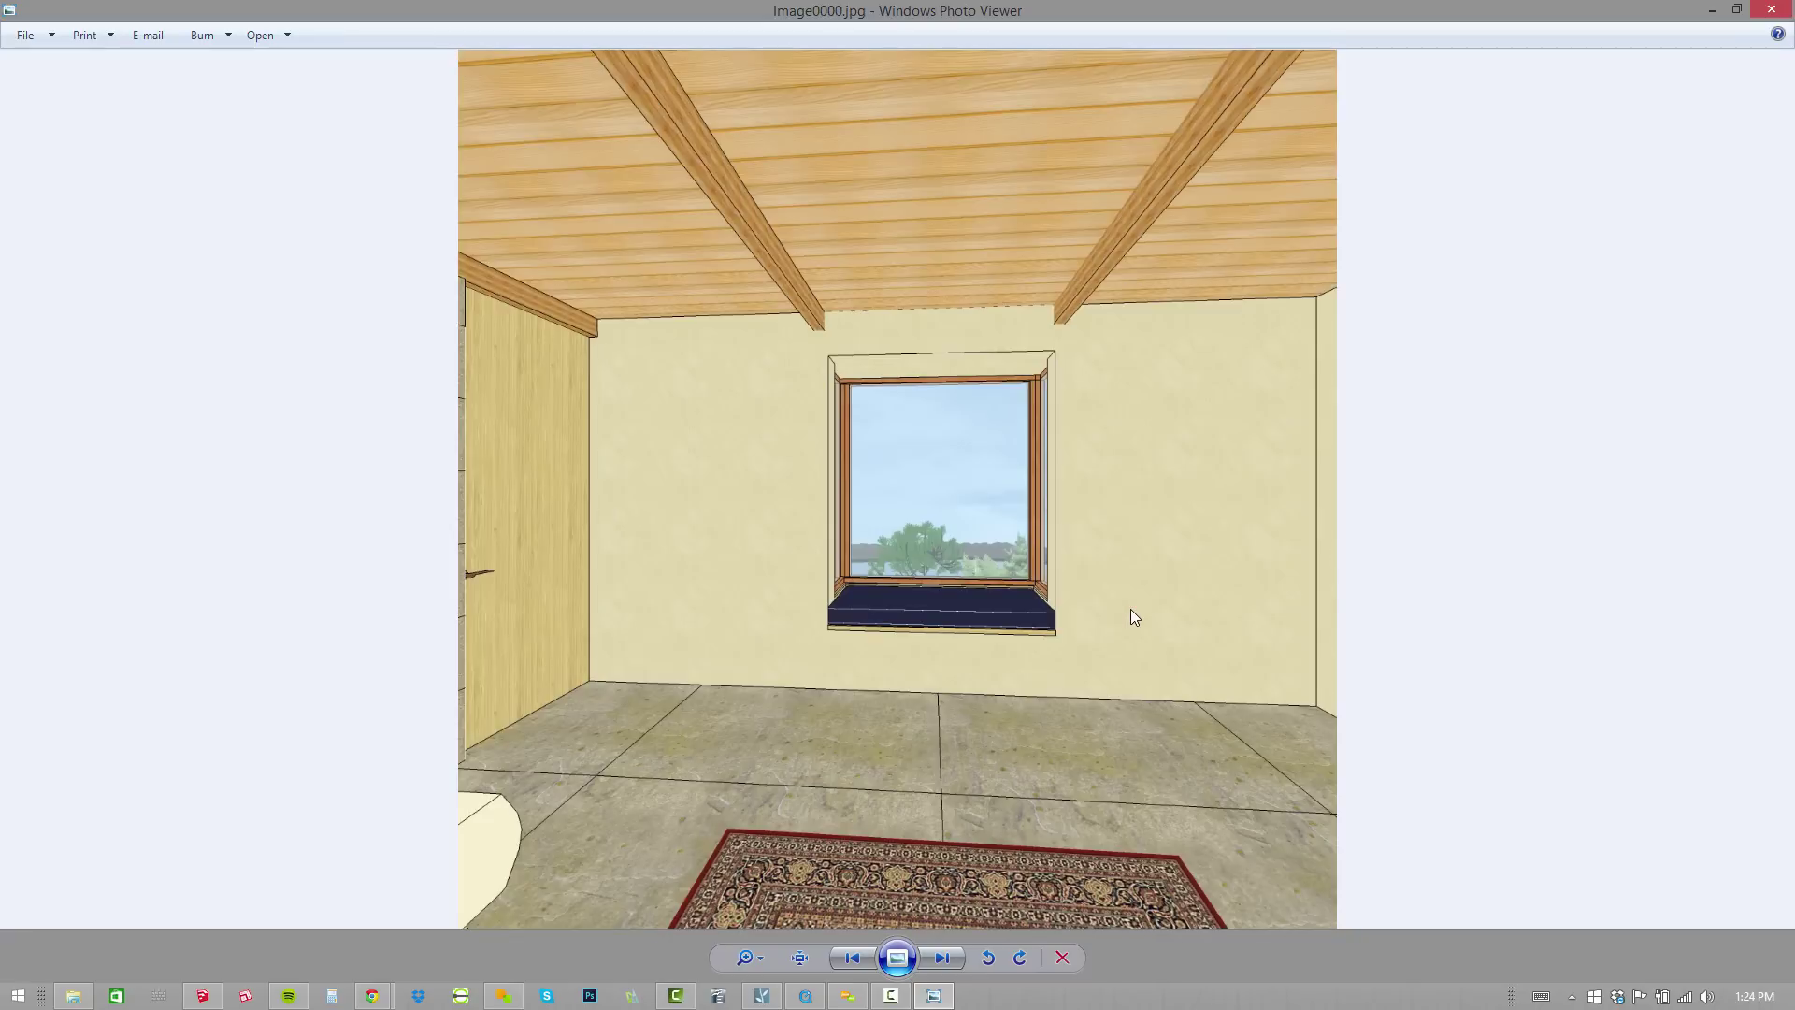
{"action": "left_click", "coordinate": [1772, 9]}
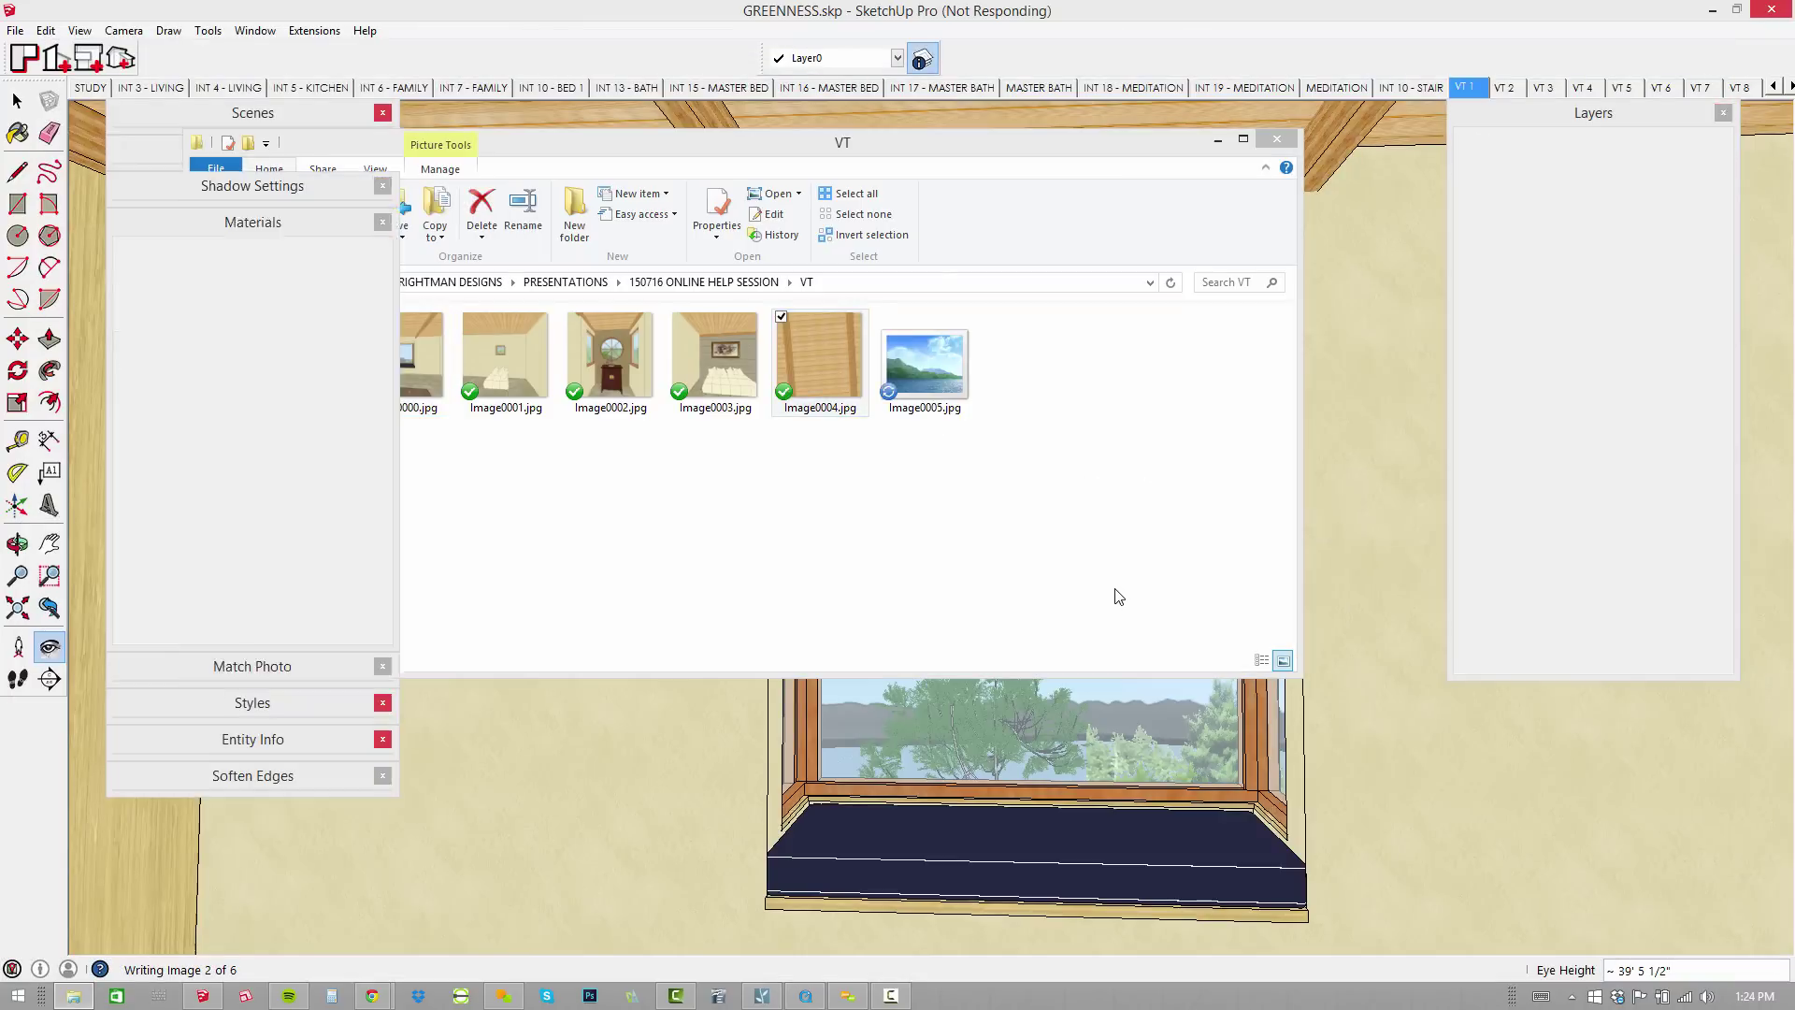
Reopen Image0004.jpg and flip through the bedroom and round-window renders.
{"action": "key", "text": "Return"}
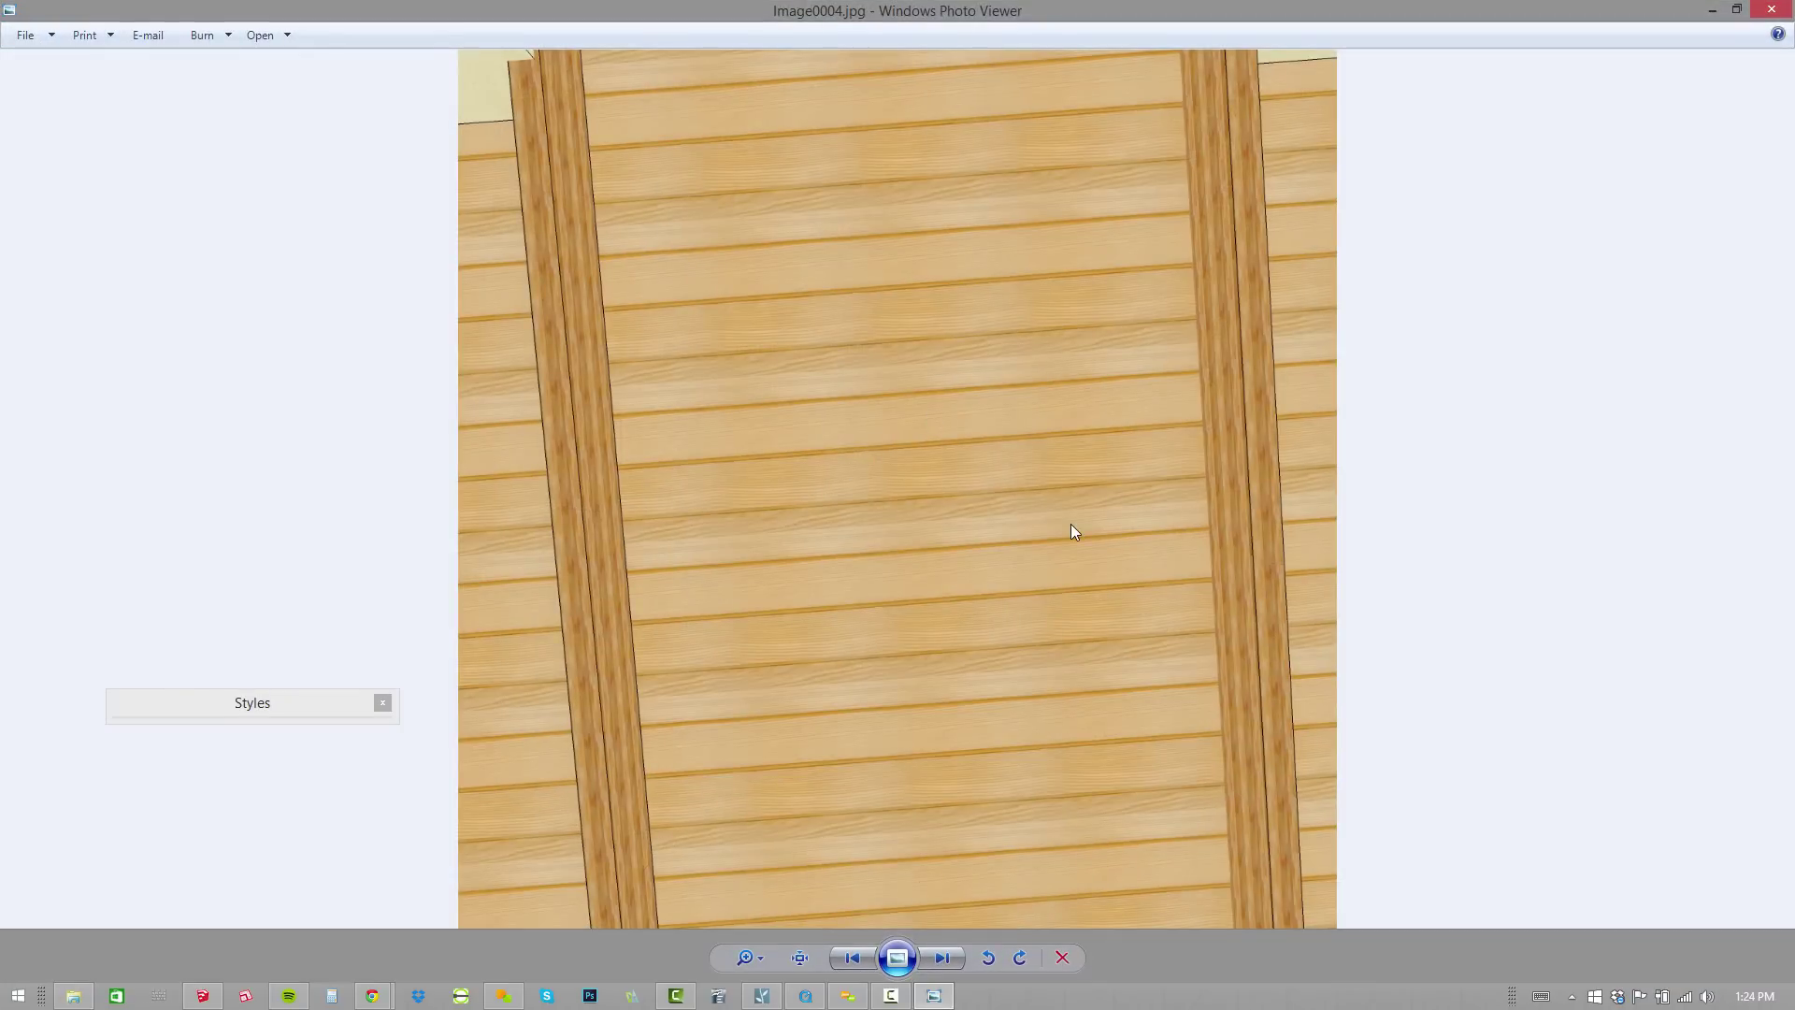
{"action": "key", "text": "Right"}
{"action": "key", "text": "Right"}
{"action": "key", "text": "Right"}
{"action": "key", "text": "Right"}
{"action": "key", "text": "Right"}
{"action": "key", "text": "Right"}
{"action": "key", "text": "Right"}
{"action": "key", "text": "Right"}
{"action": "key", "text": "Right"}
{"action": "key", "text": "Right"}
{"action": "key", "text": "Left"}
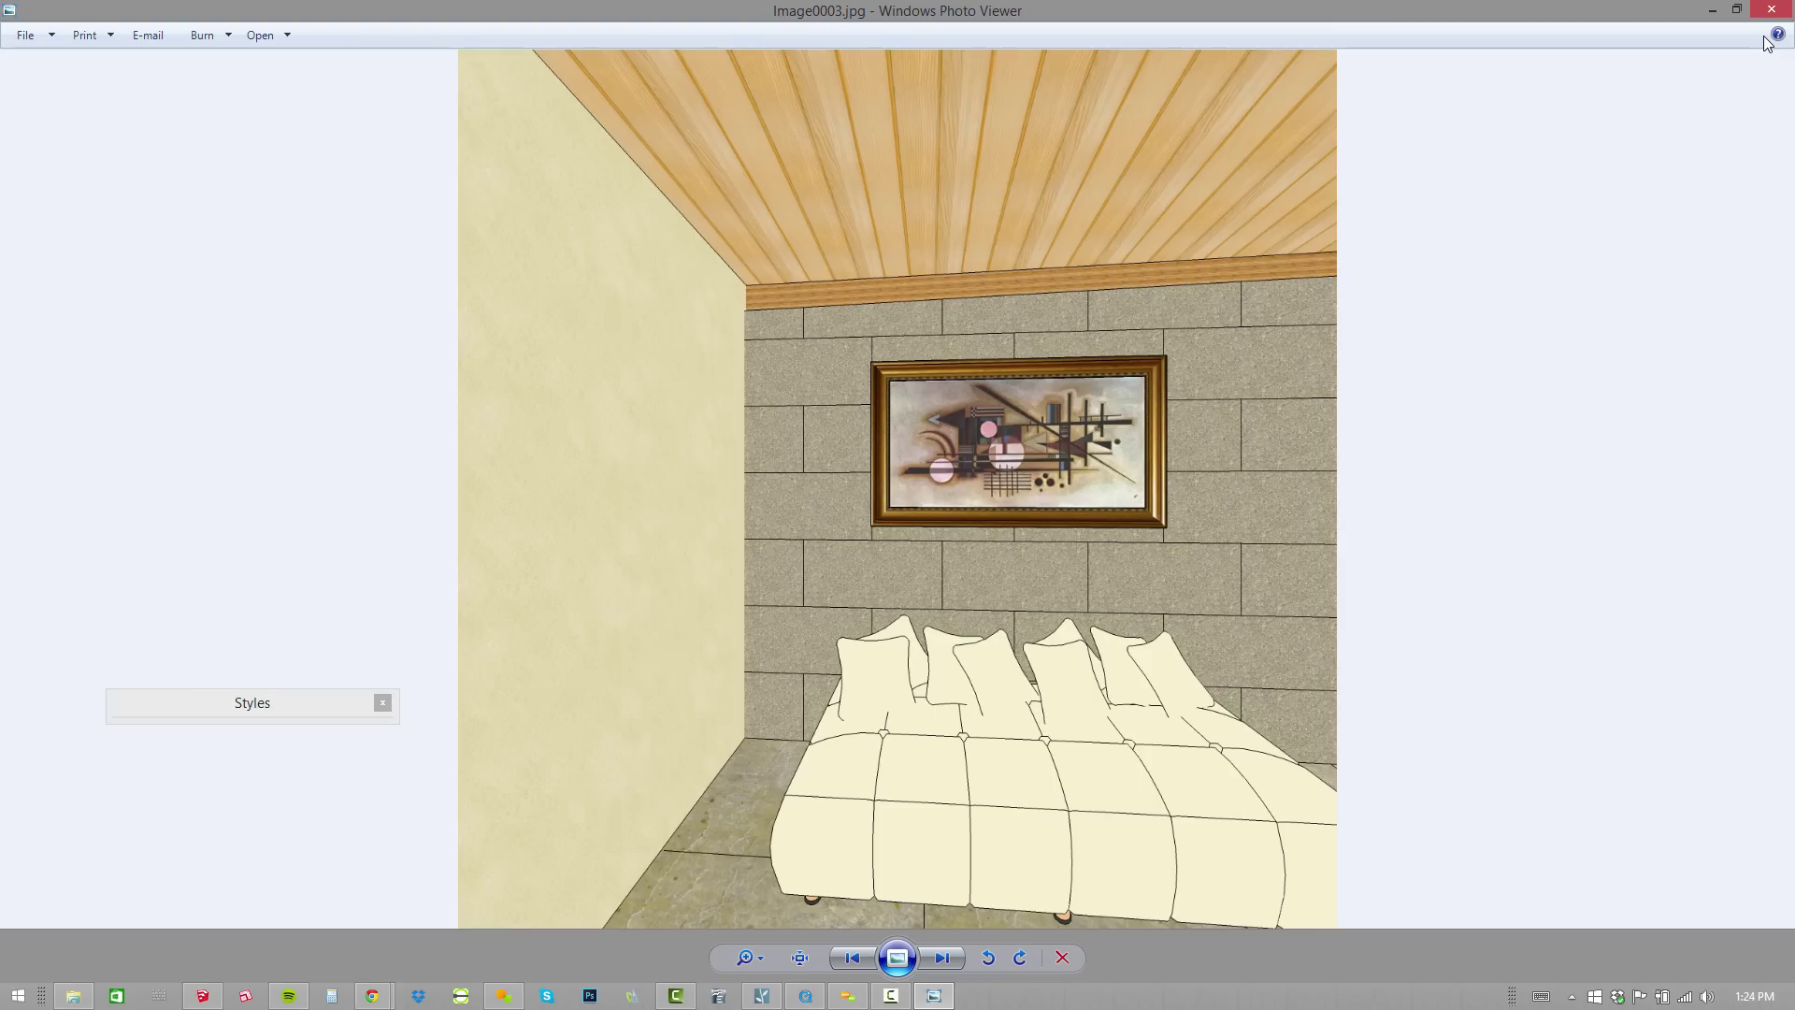
{"action": "key", "text": "Left"}
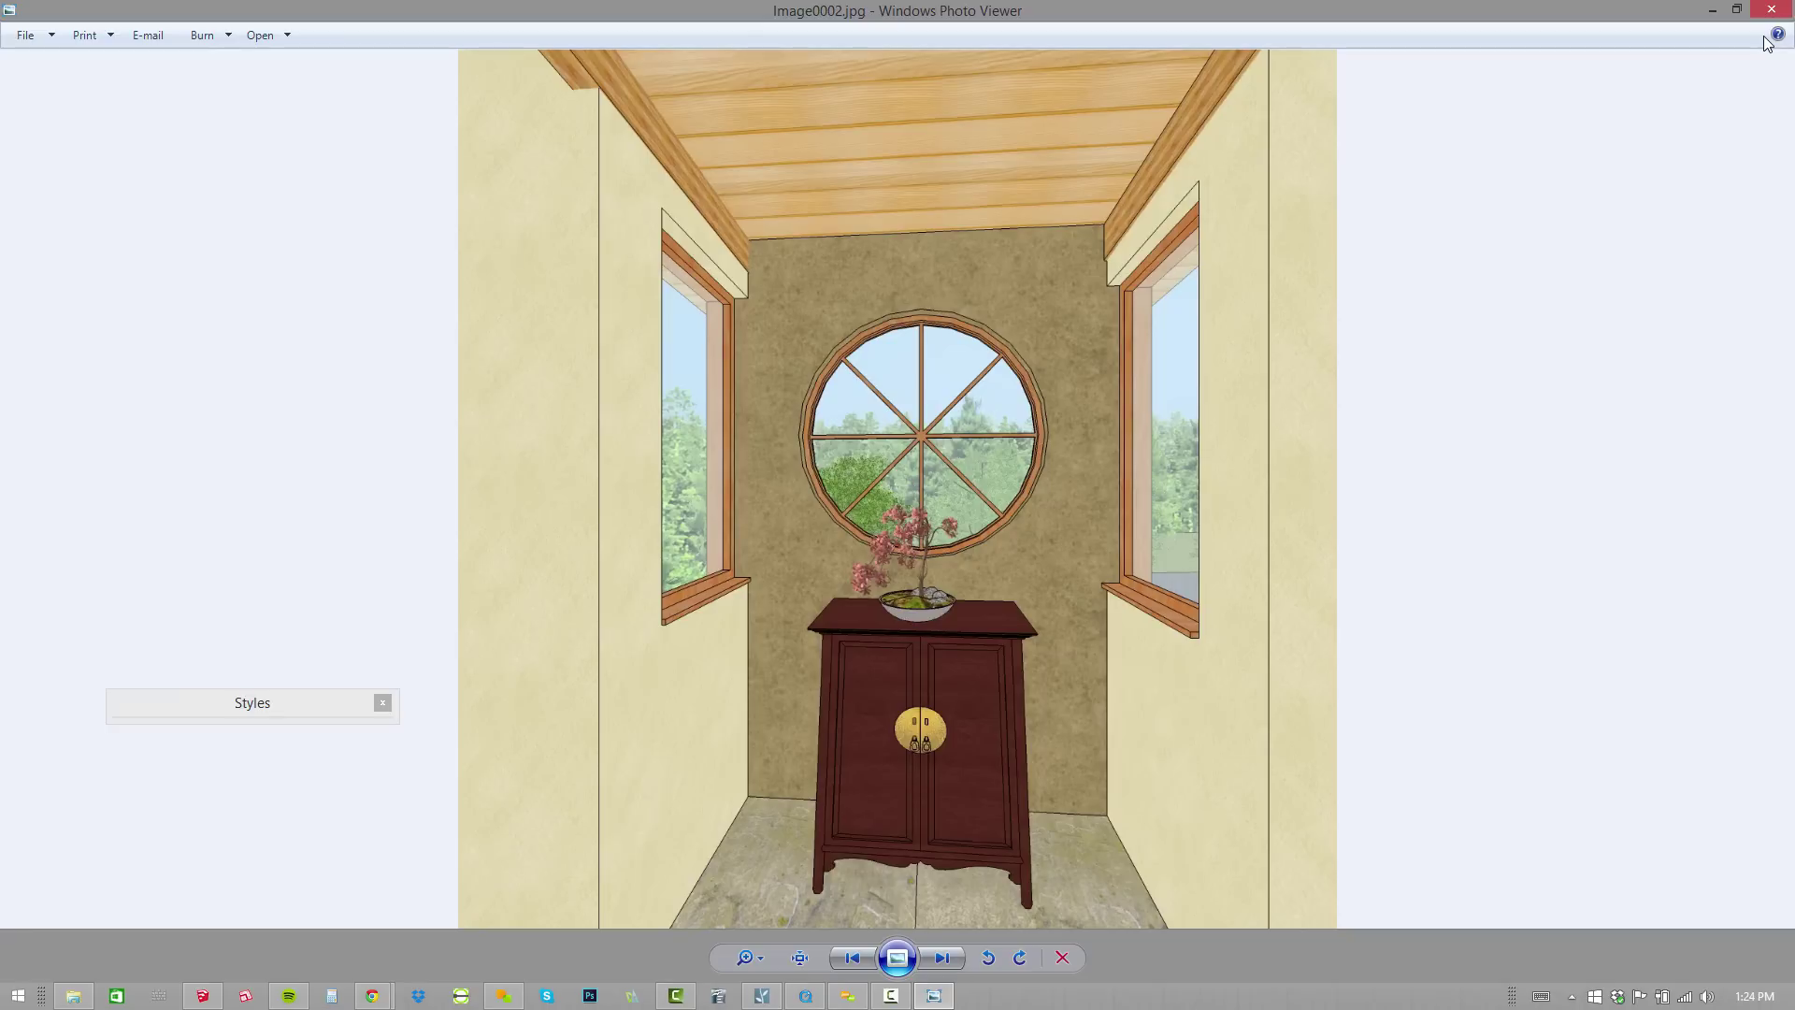
{"action": "key", "text": "Right"}
{"action": "key", "text": "Right"}
{"action": "key", "text": "Right"}
{"action": "key", "text": "Right"}
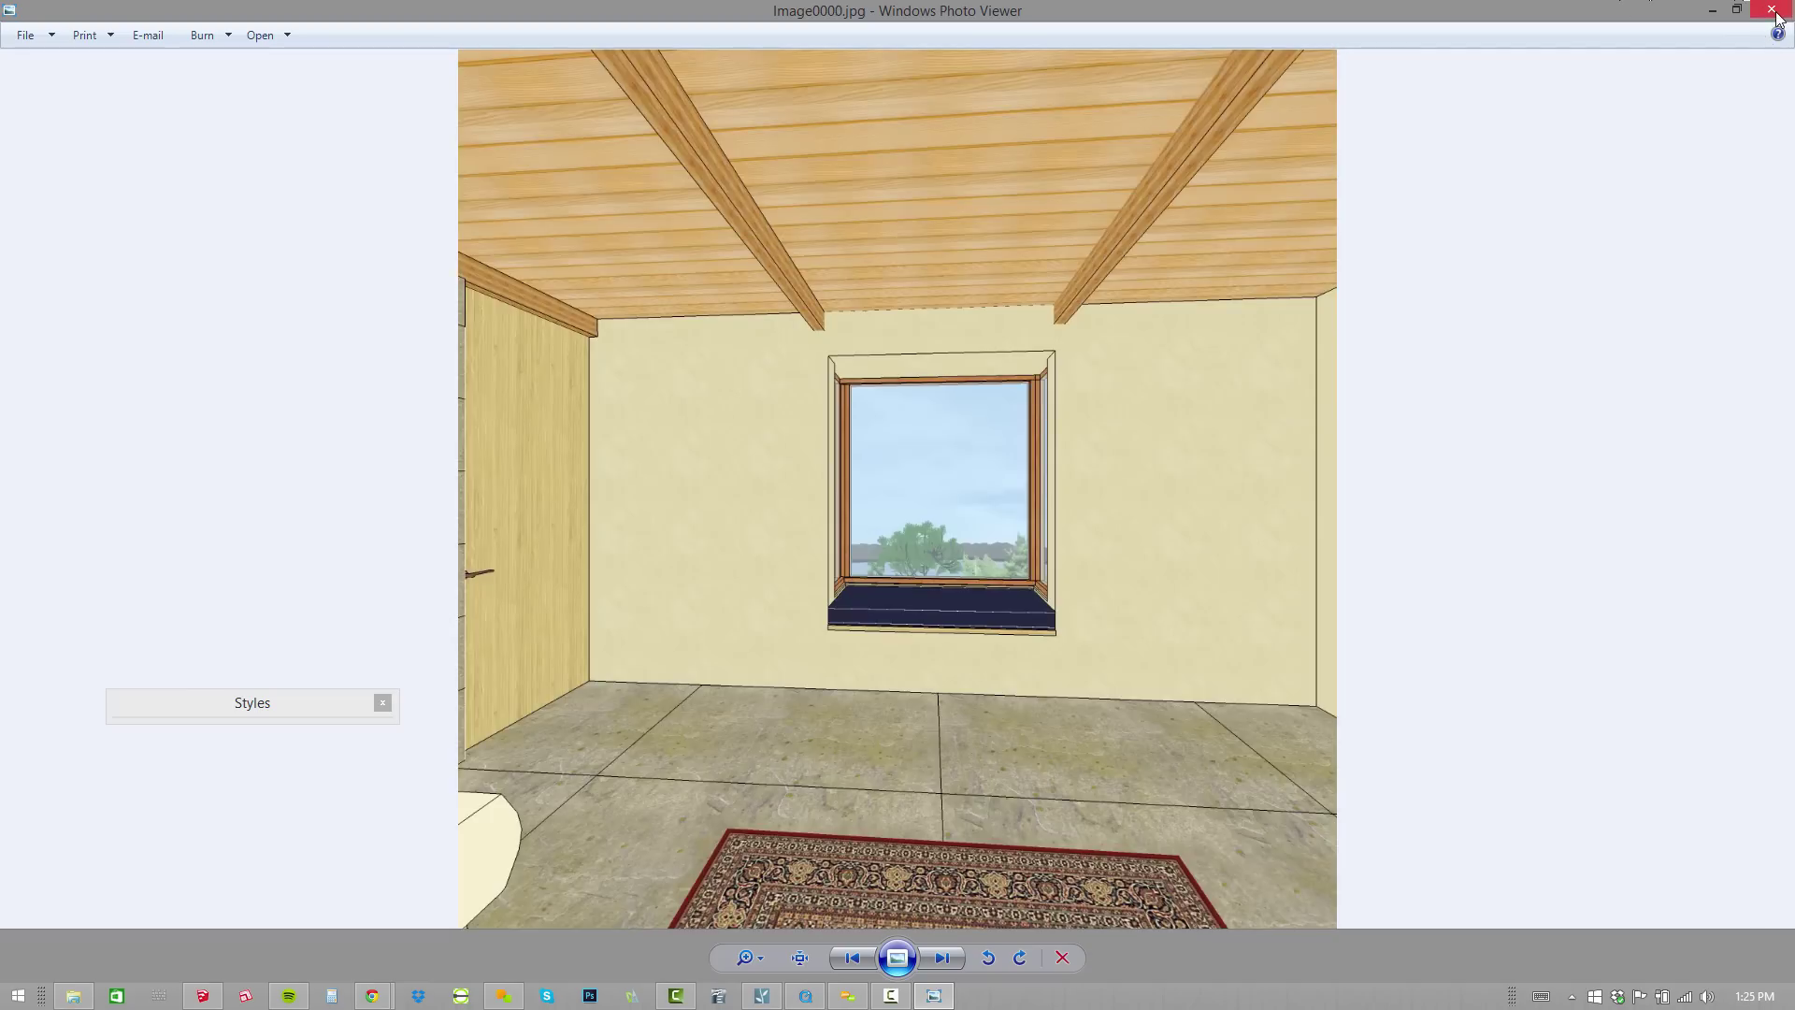
Dismiss the export success message and go up to 150716 ONLINE HELP SESSION, selecting GoCubic.exe.
{"action": "left_click", "coordinate": [1772, 10]}
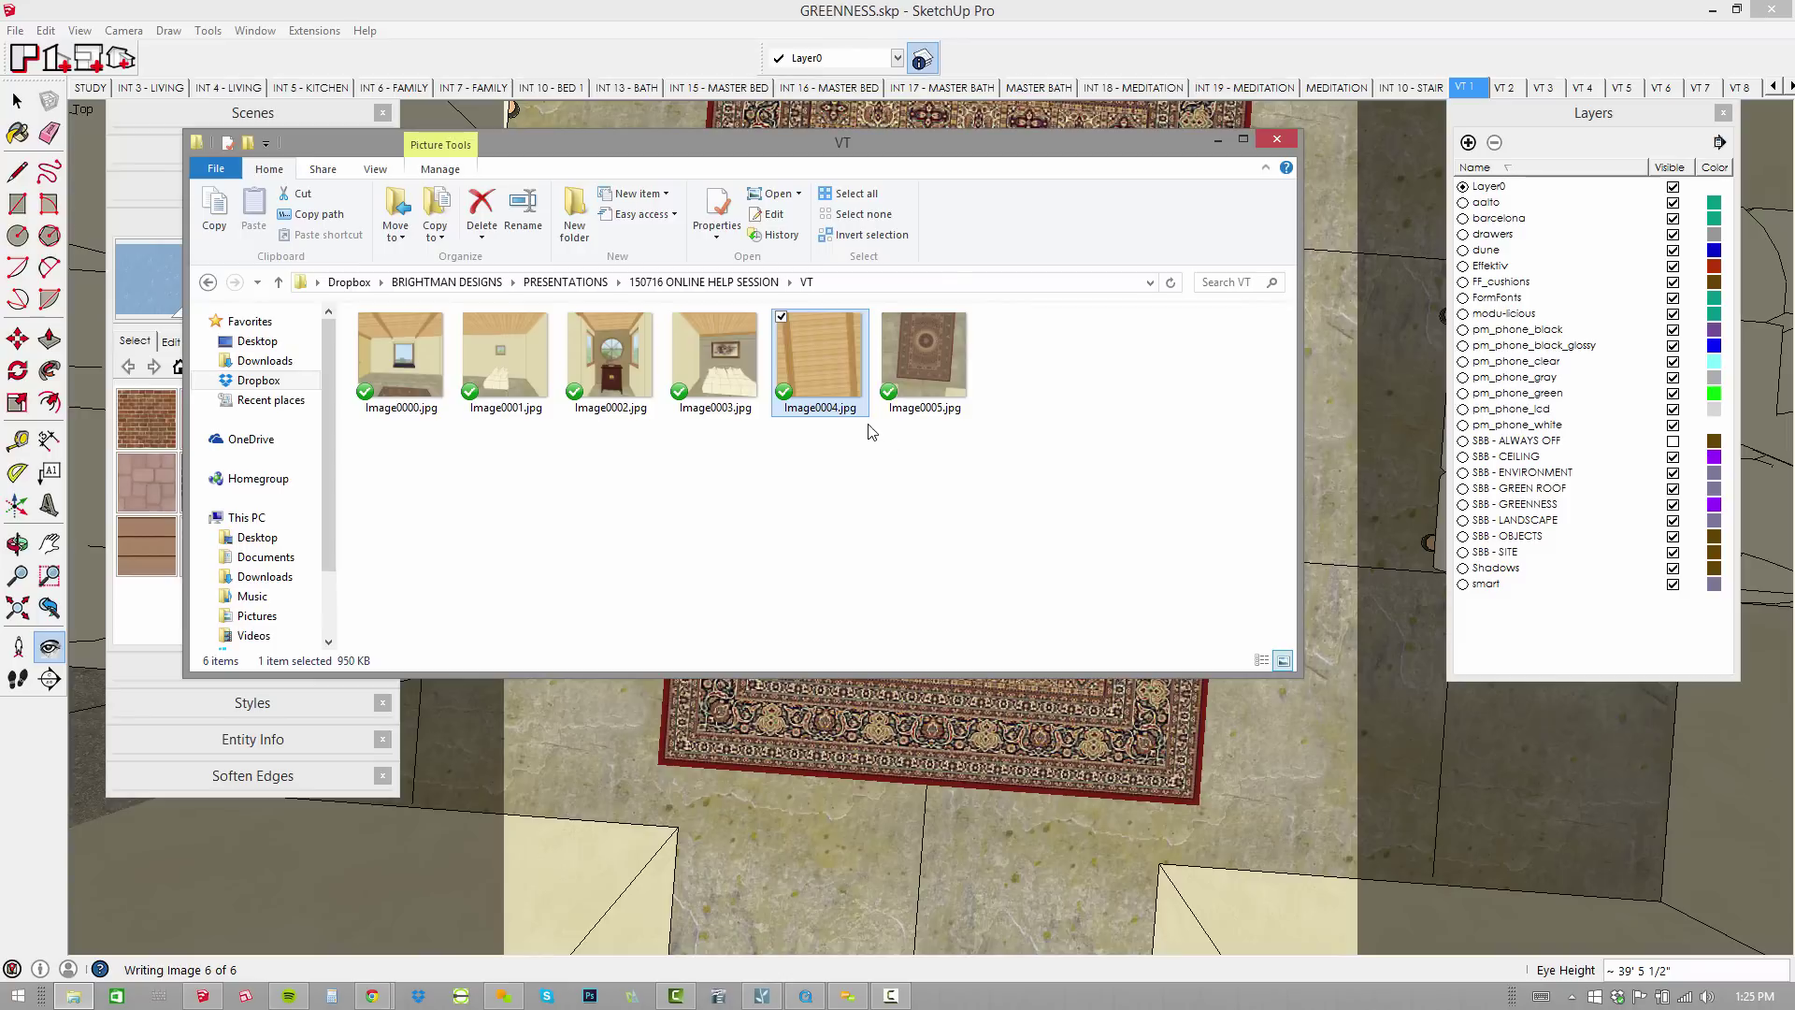
{"action": "left_click_drag", "start_coordinate": [1118, 500], "coordinate": [391, 365]}
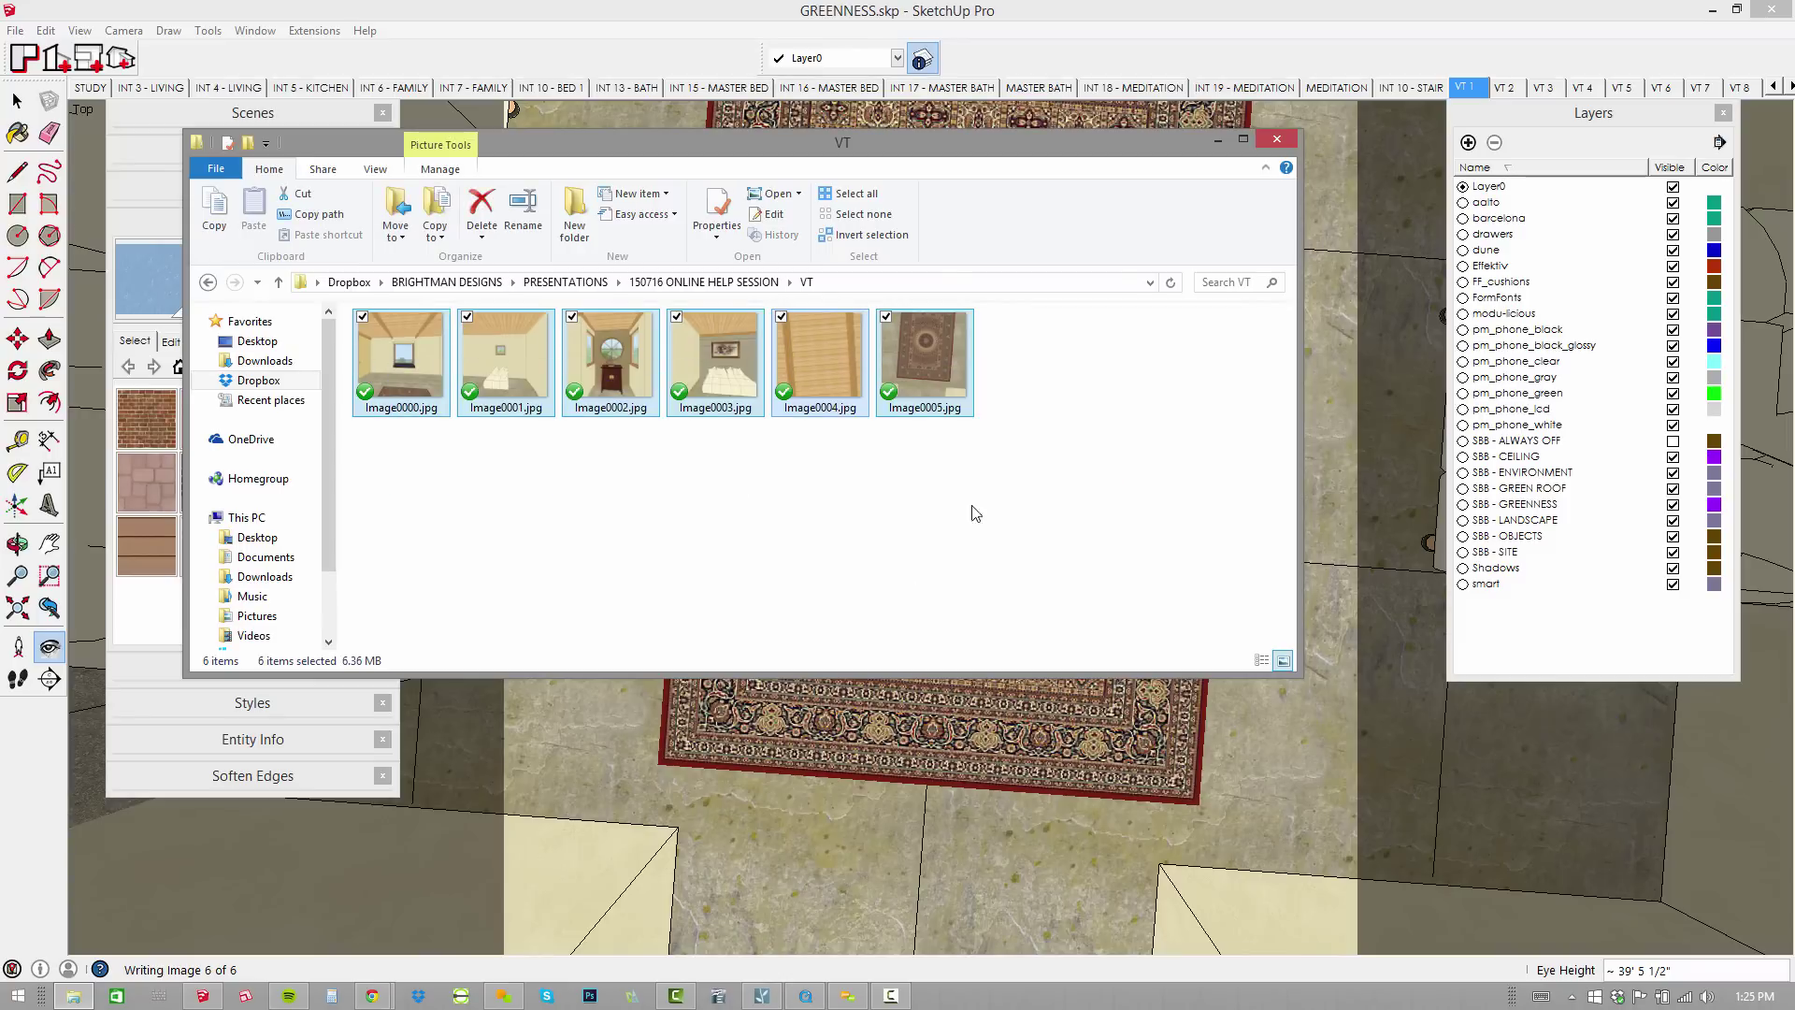
{"action": "left_click", "coordinate": [778, 15]}
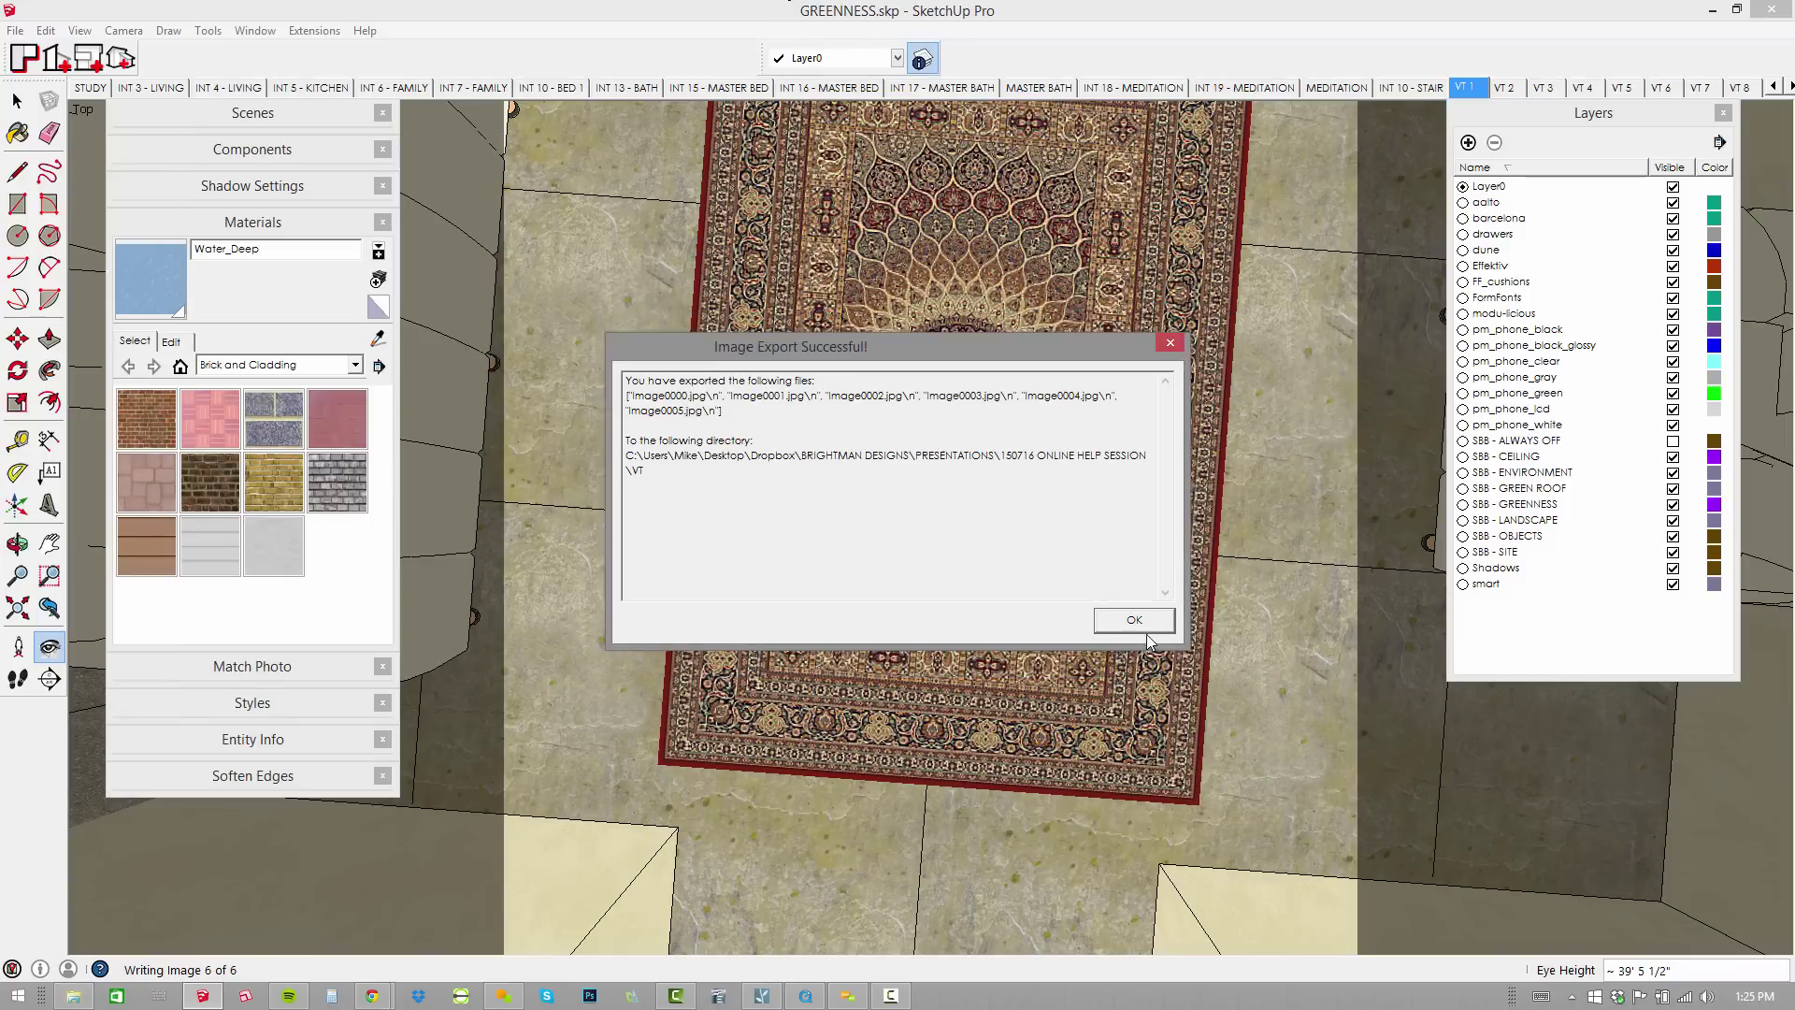
{"action": "key", "text": "Return"}
{"action": "key", "text": "alt+Tab"}
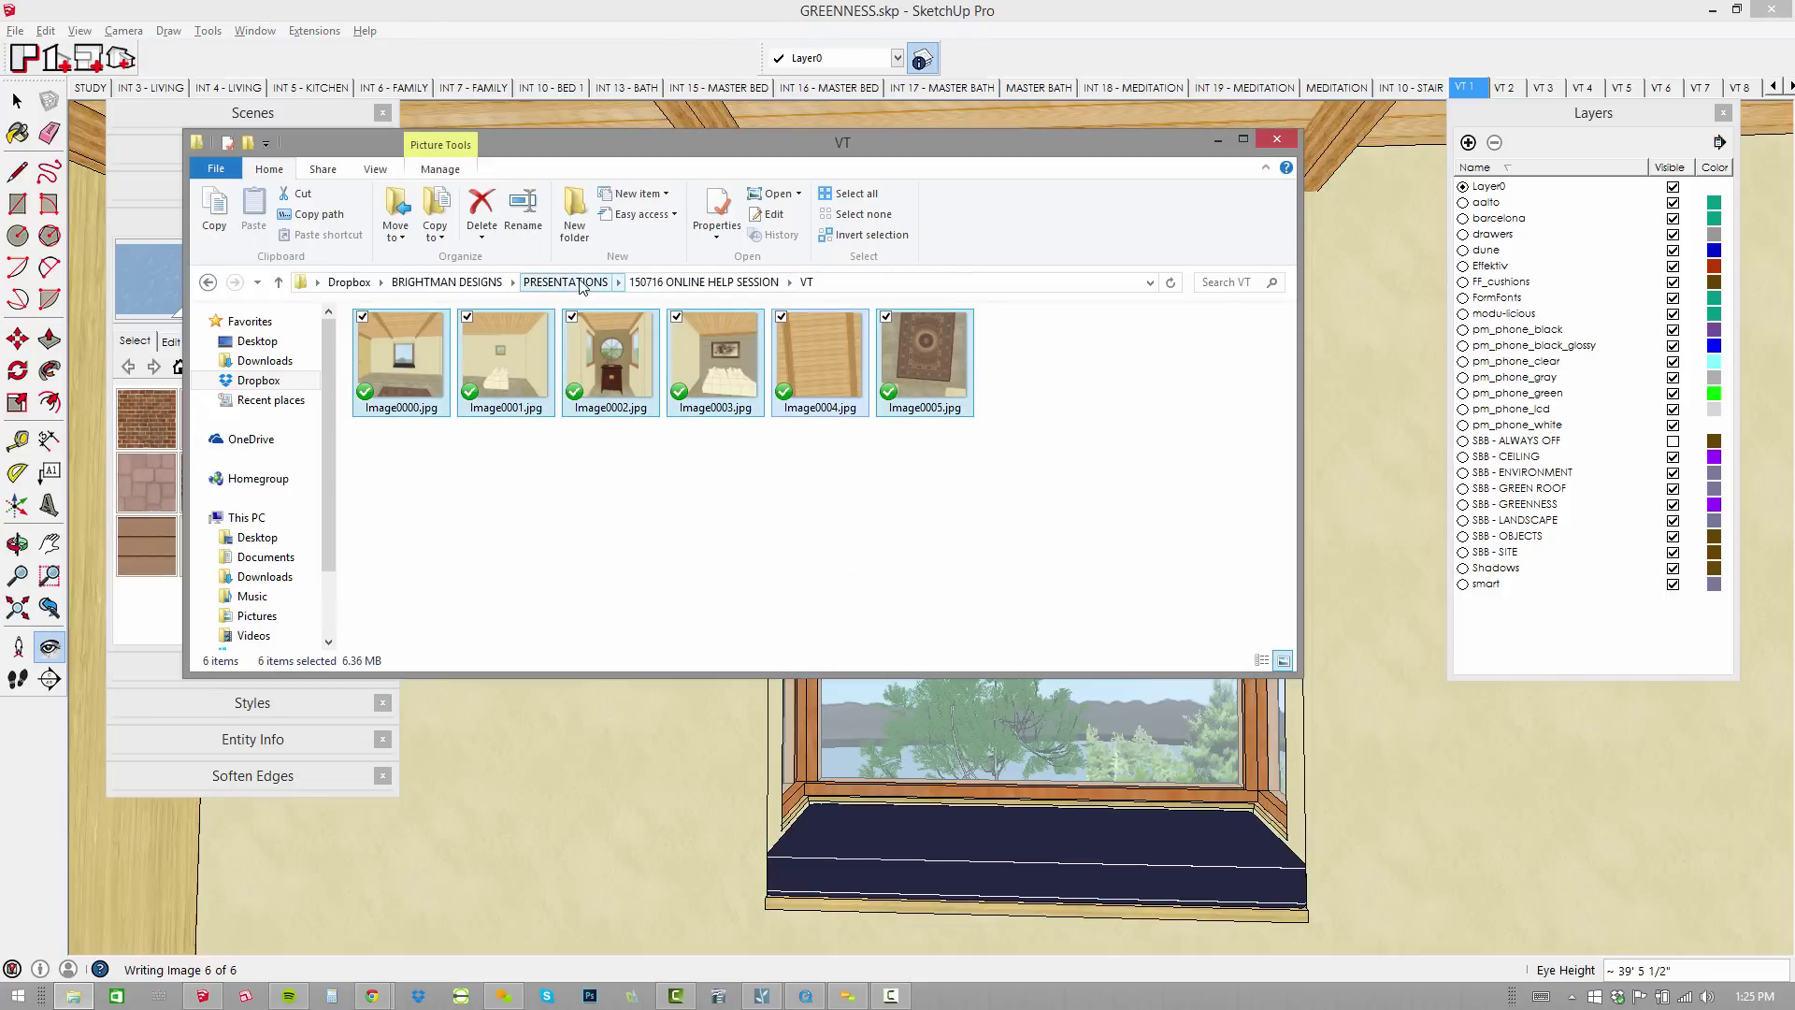
{"action": "left_click", "coordinate": [697, 283]}
{"action": "key", "text": "Down"}
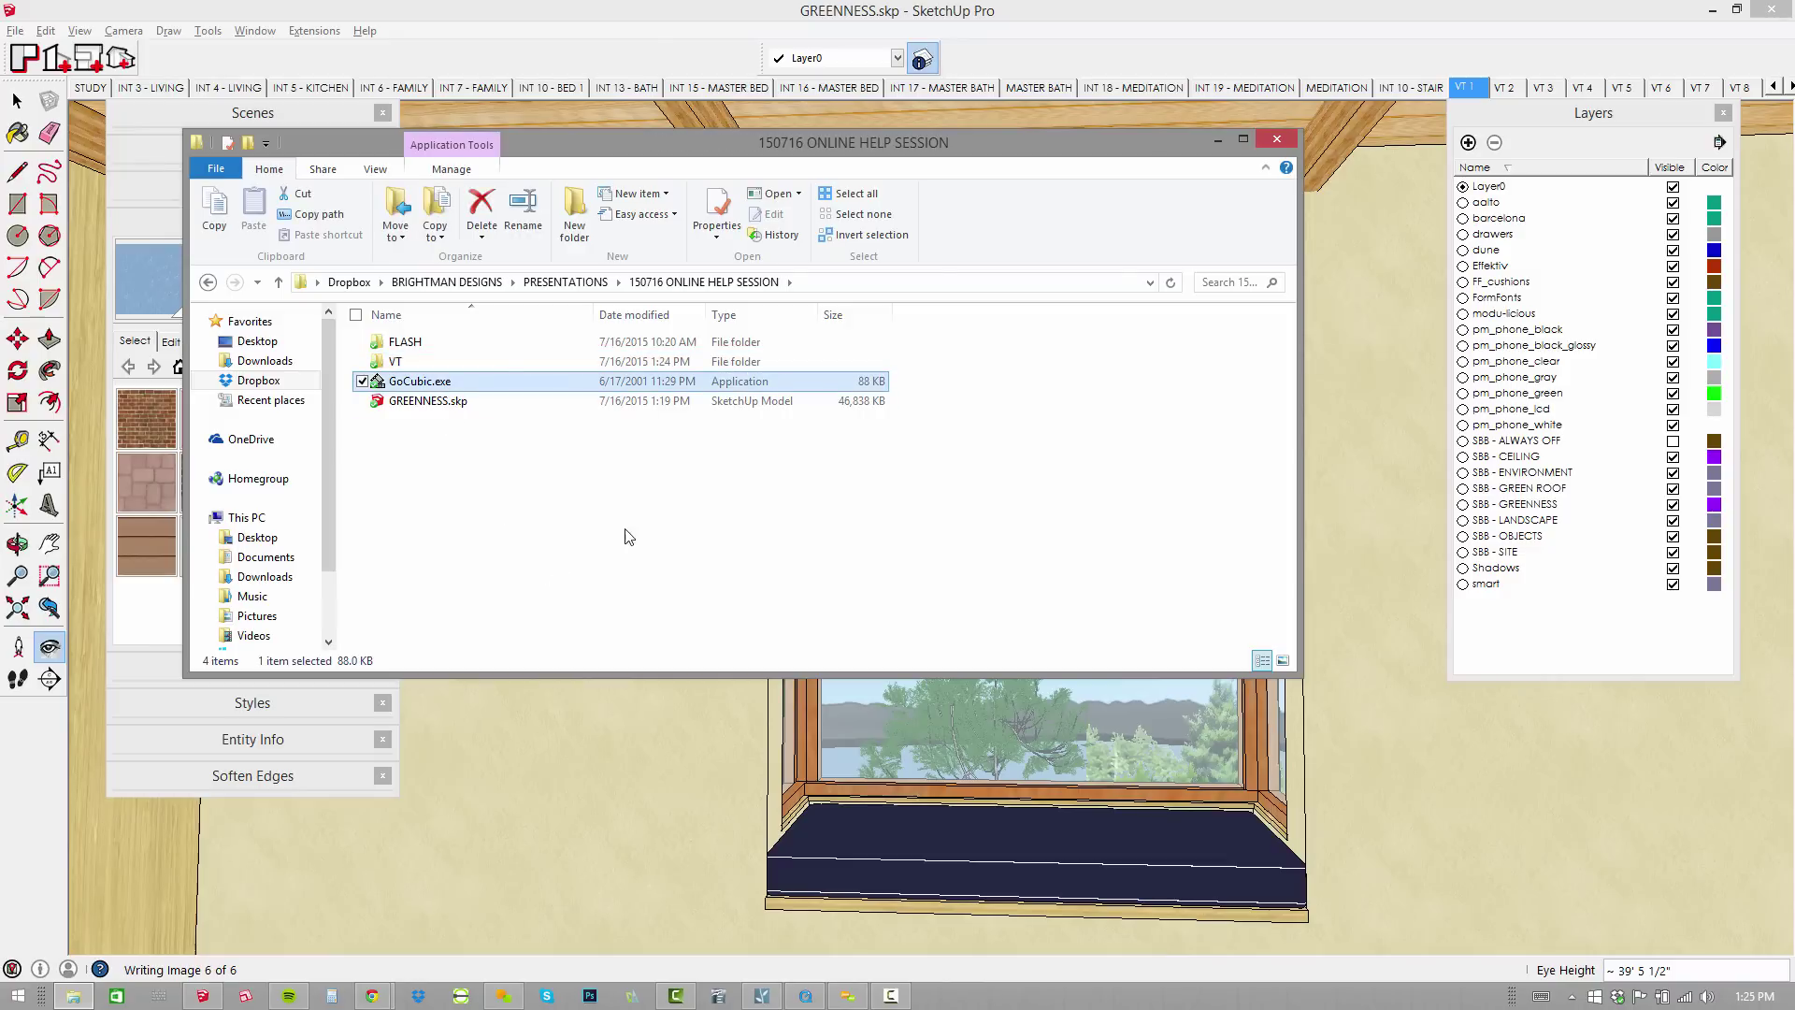
Launch GoCubic and make a pano movie from Image0000.jpg, saved as default.mov.
{"action": "double_click", "coordinate": [416, 382]}
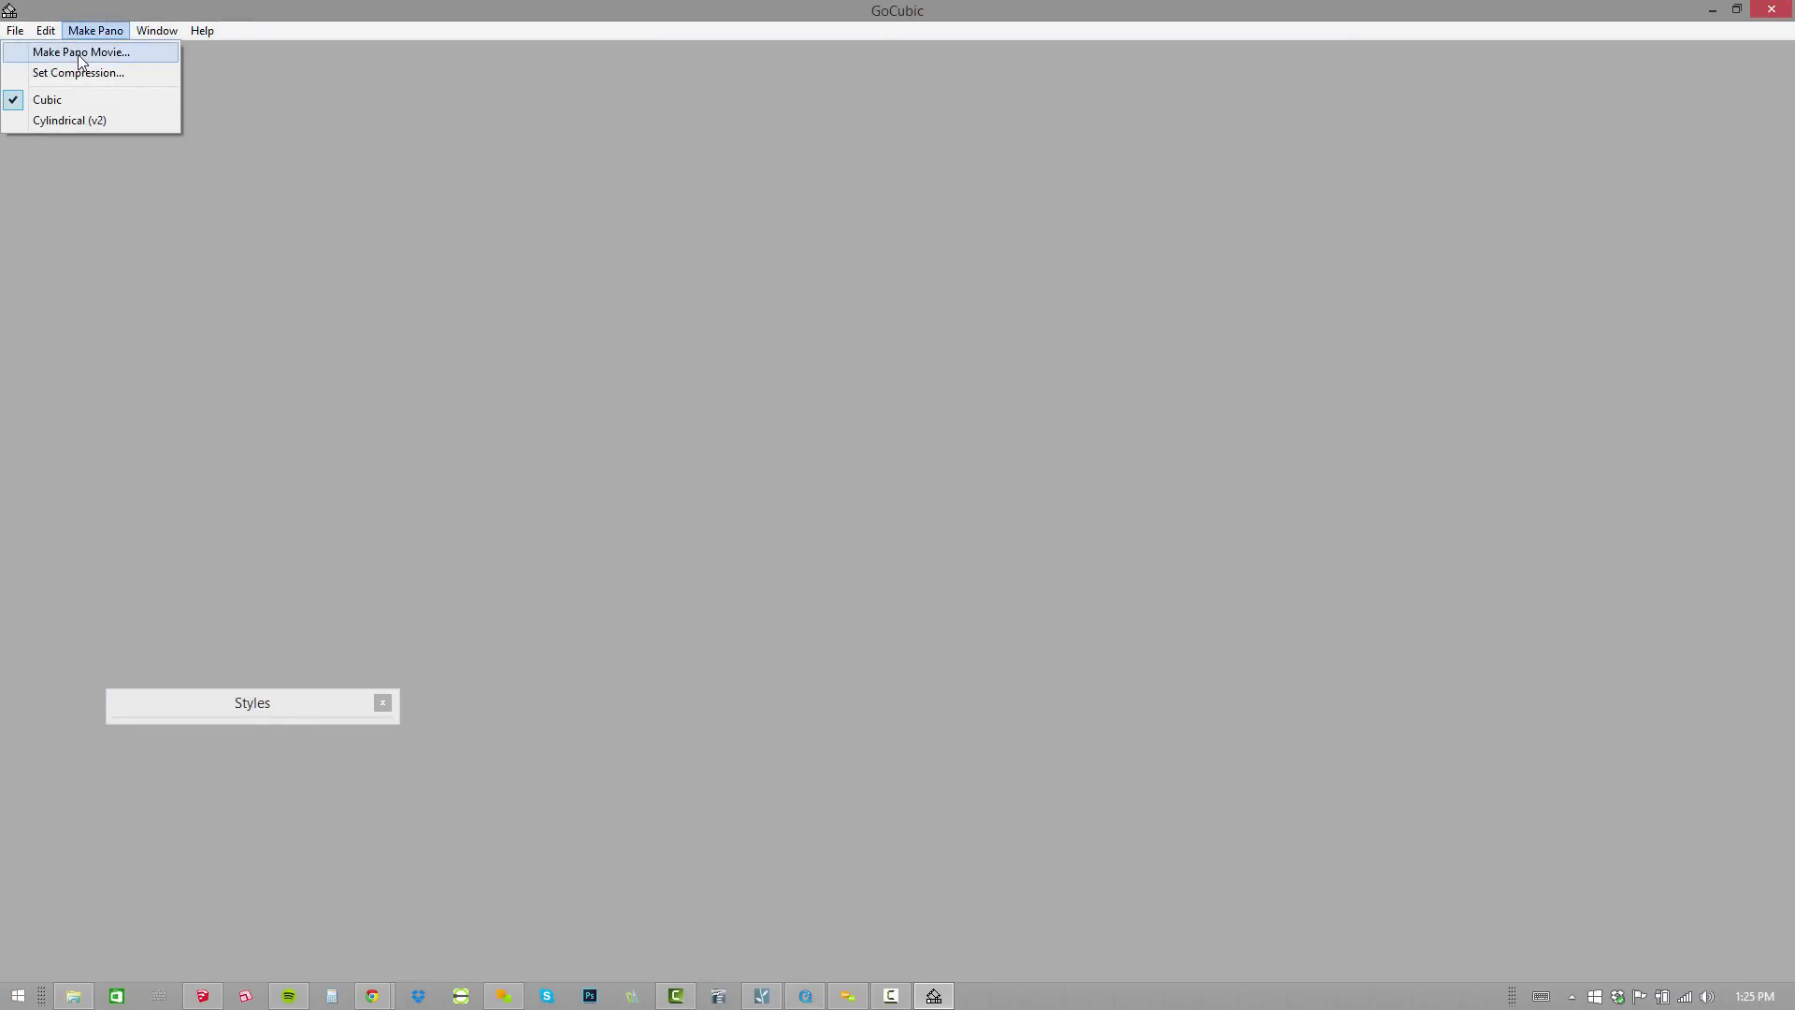
{"action": "left_click", "coordinate": [81, 53]}
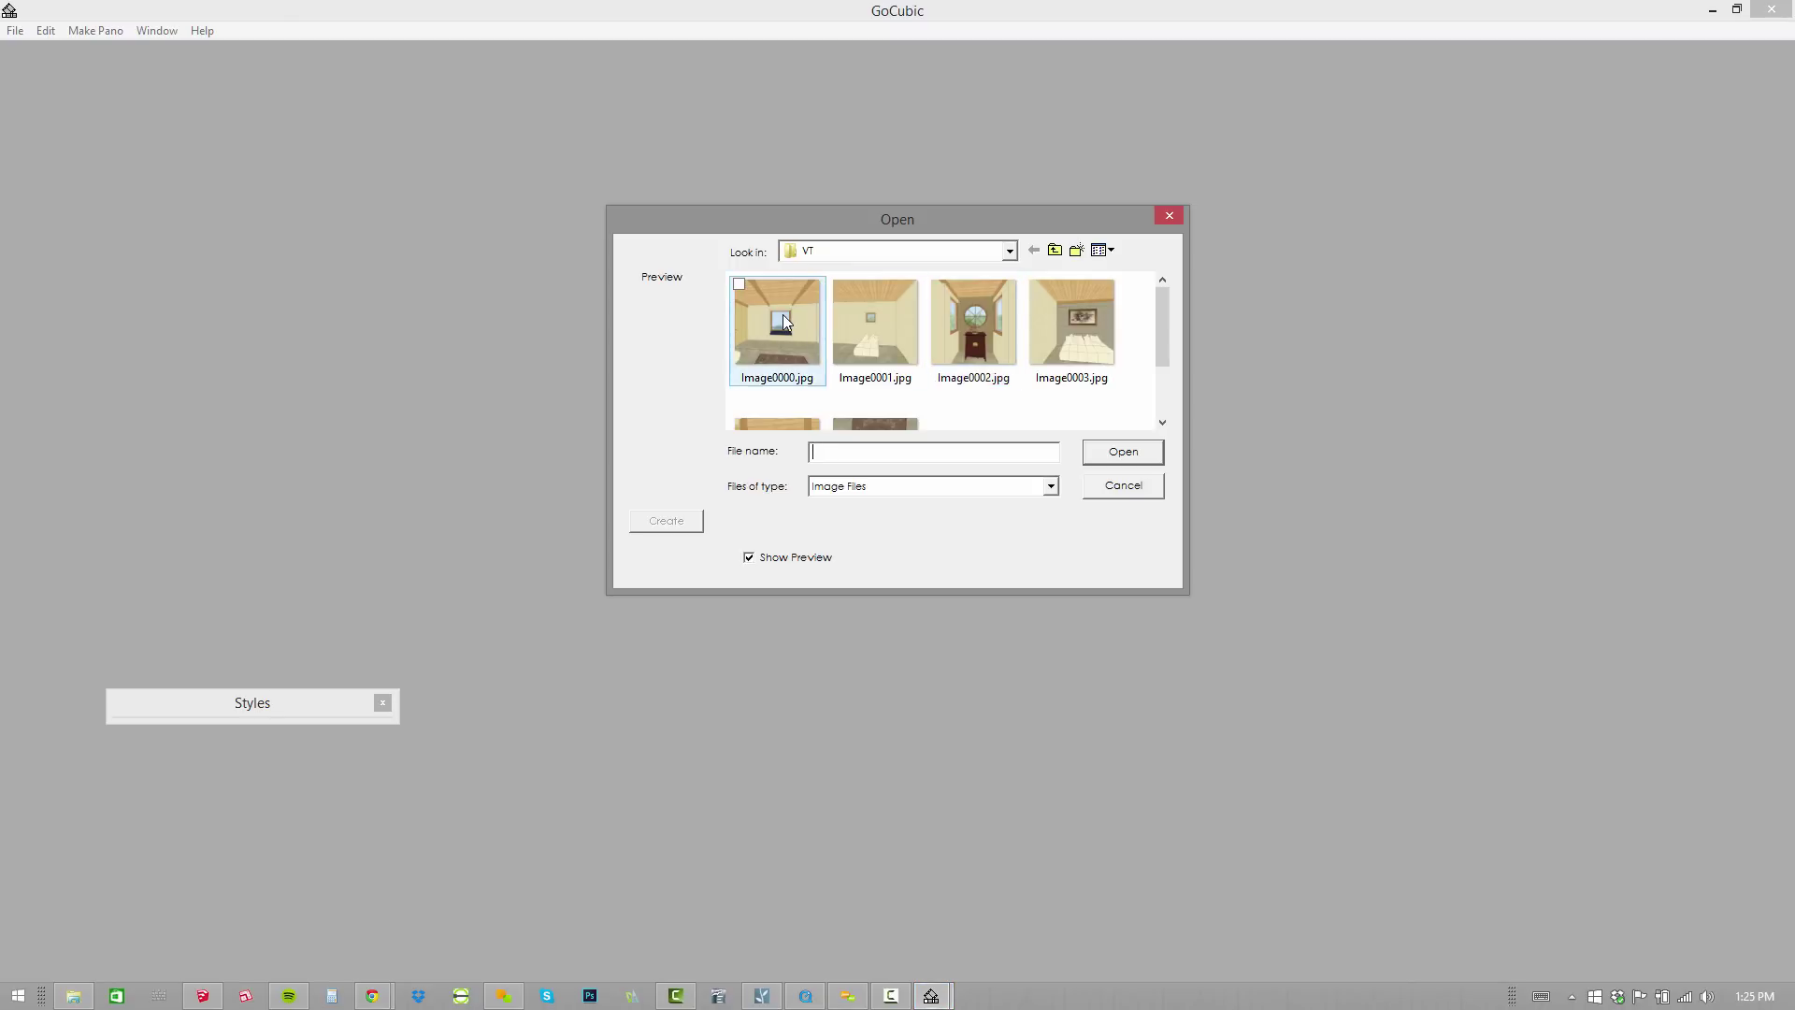
{"action": "left_click", "coordinate": [782, 314]}
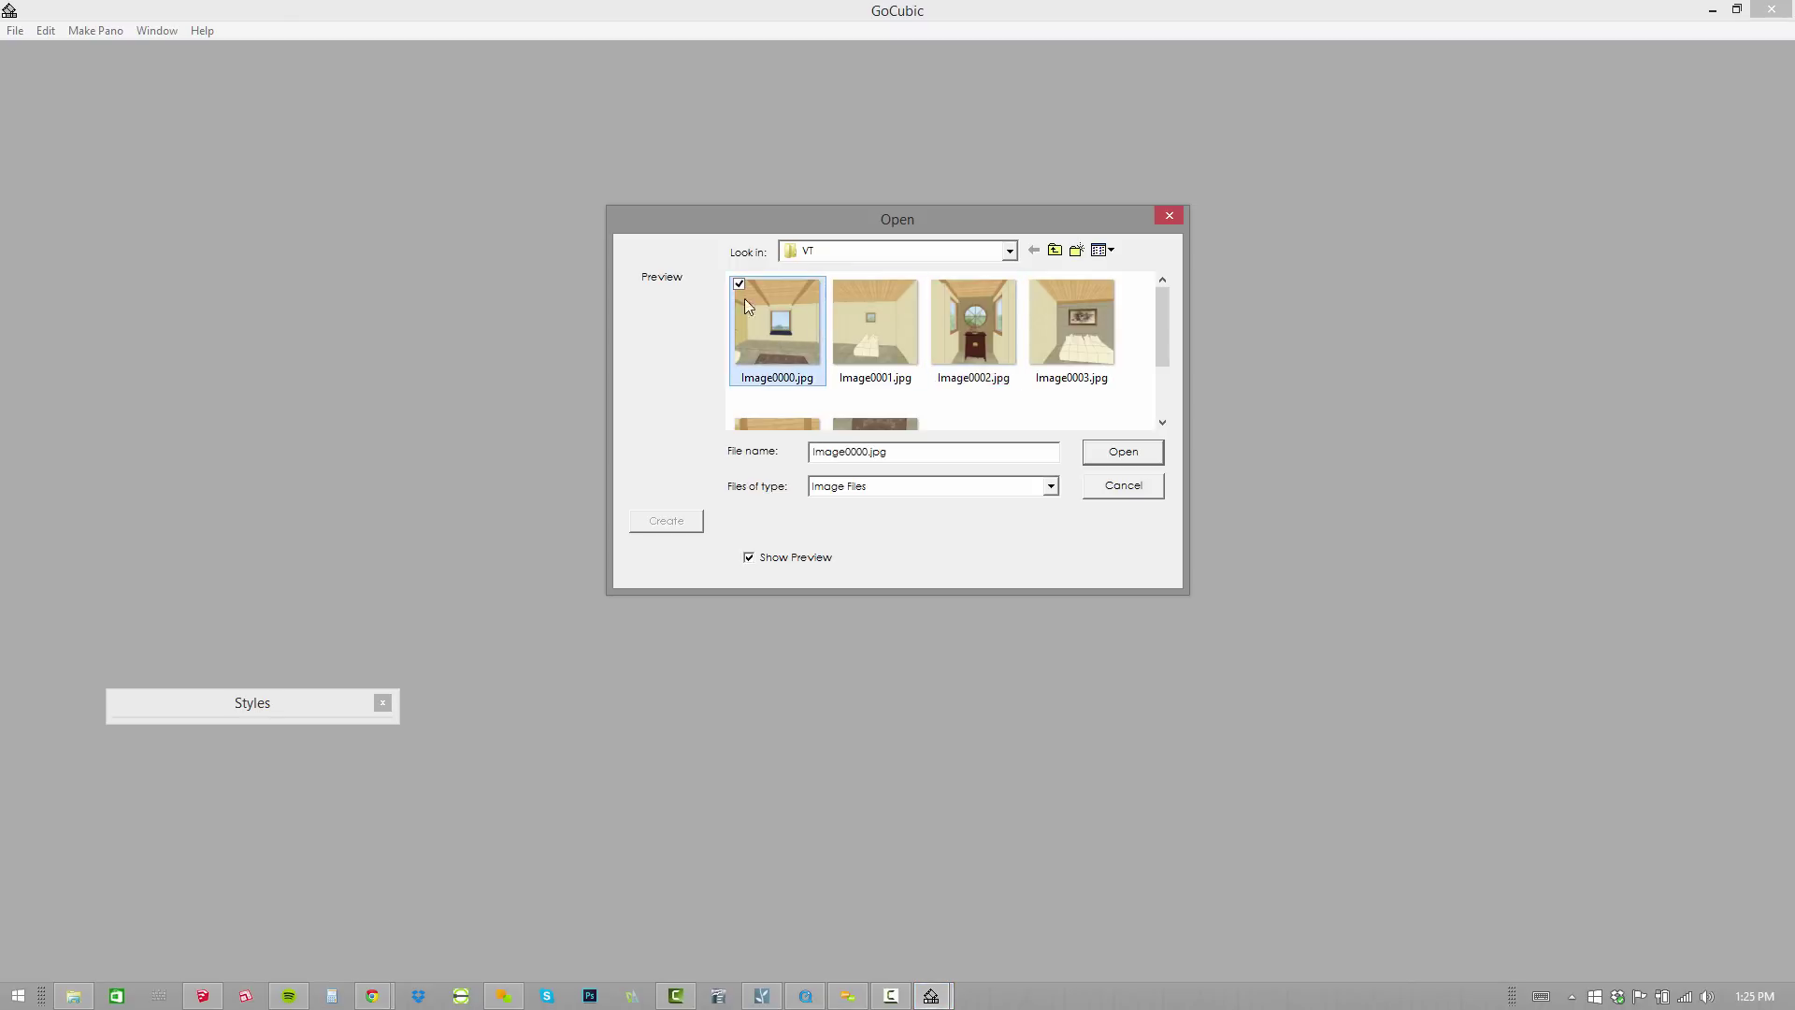
{"action": "left_click", "coordinate": [1118, 453]}
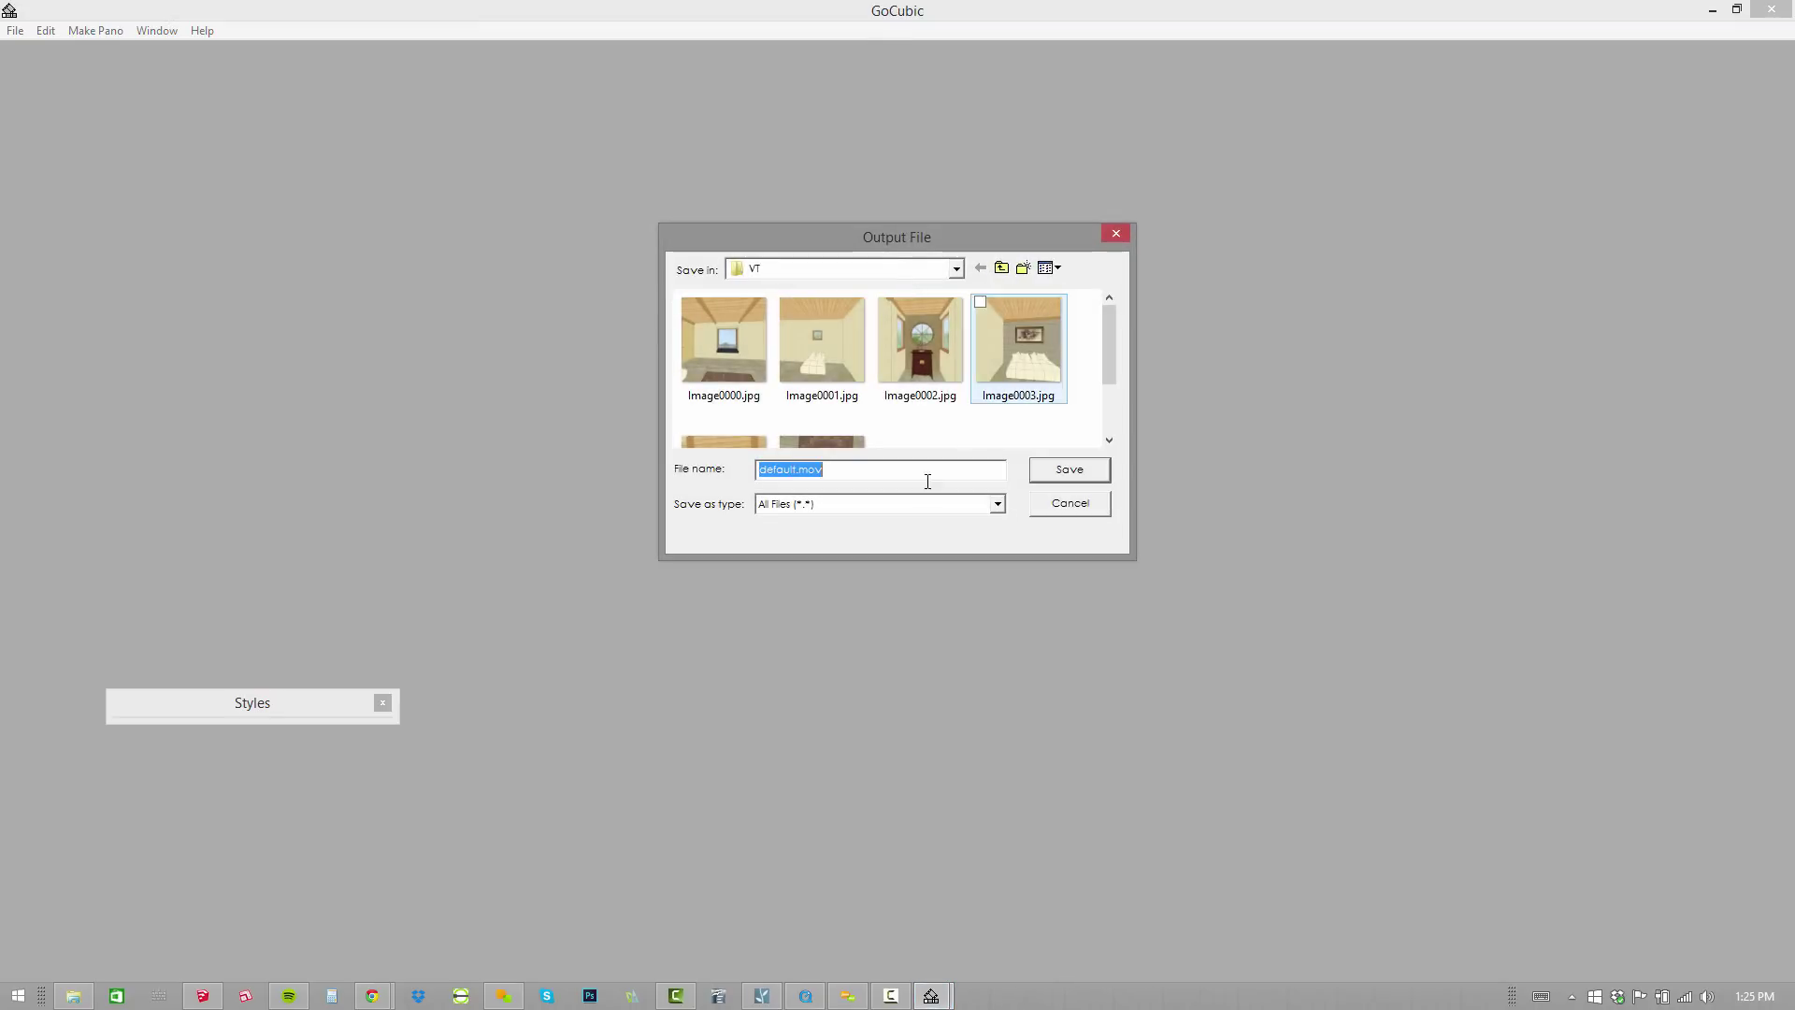
{"action": "left_click", "coordinate": [1069, 470]}
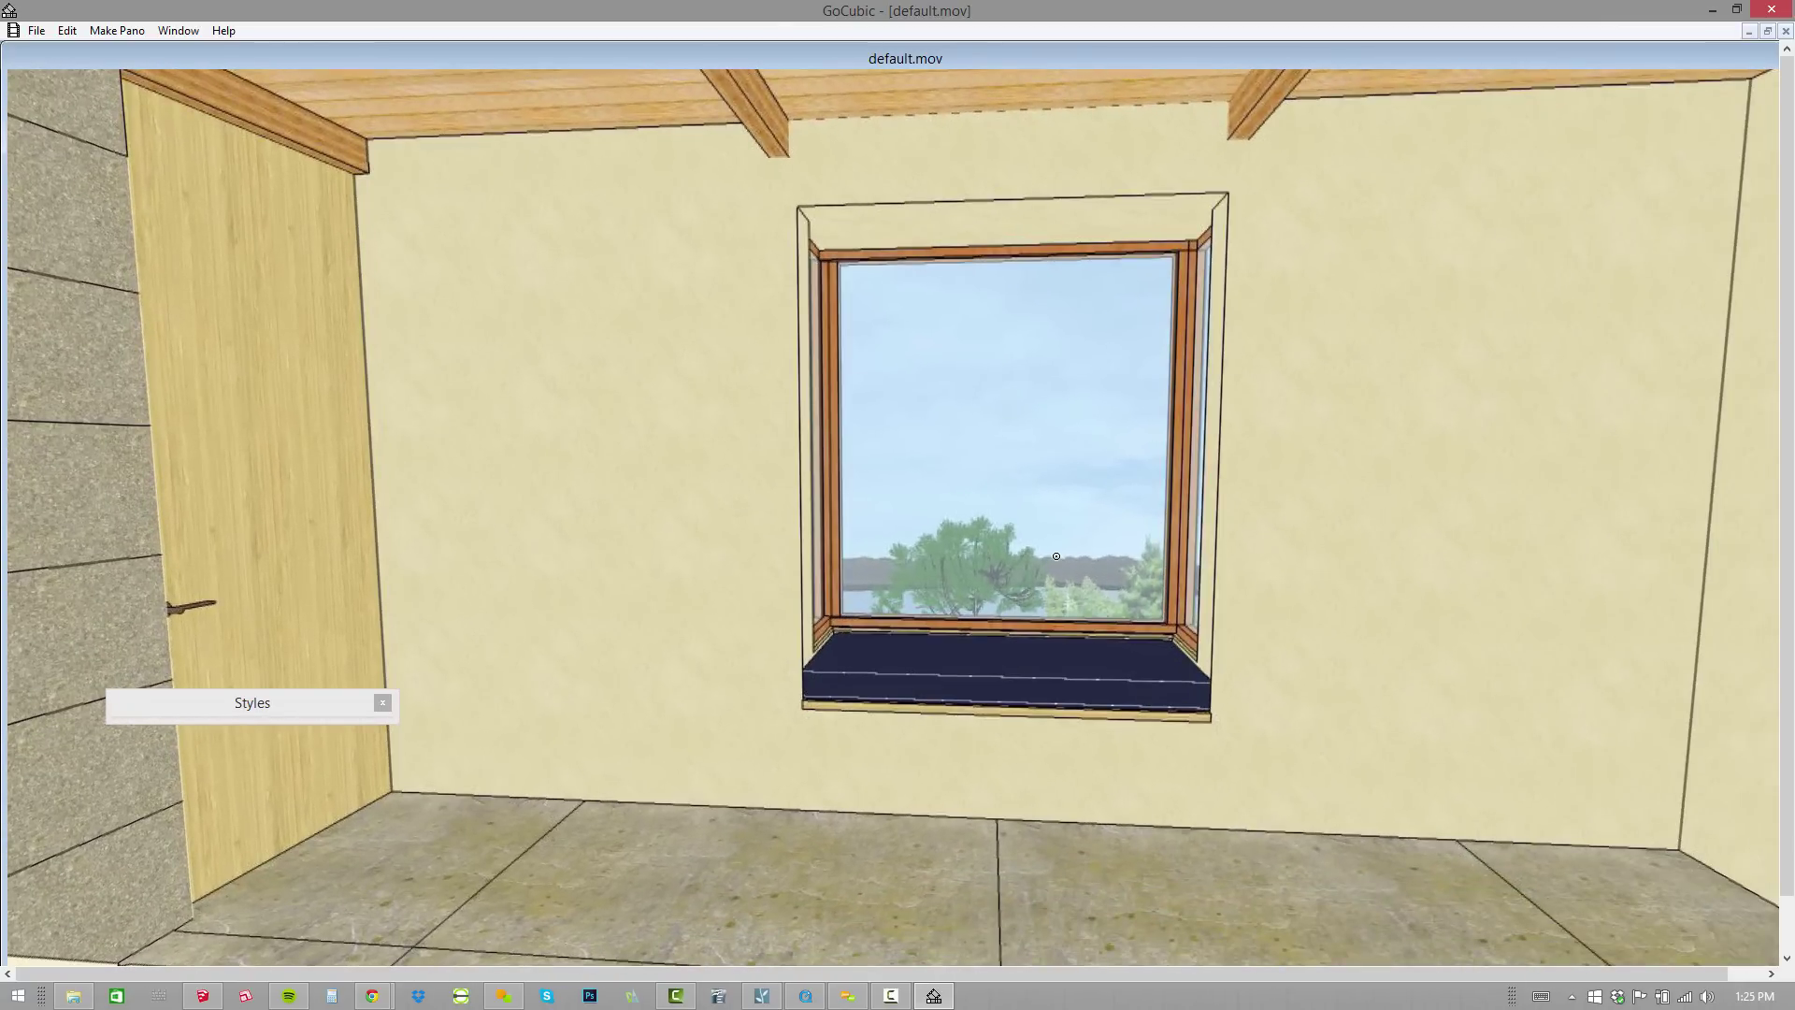
Pan the default.mov panorama to turn the view toward the sofa.
{"action": "left_click_drag", "start_coordinate": [1060, 402], "coordinate": [1103, 733]}
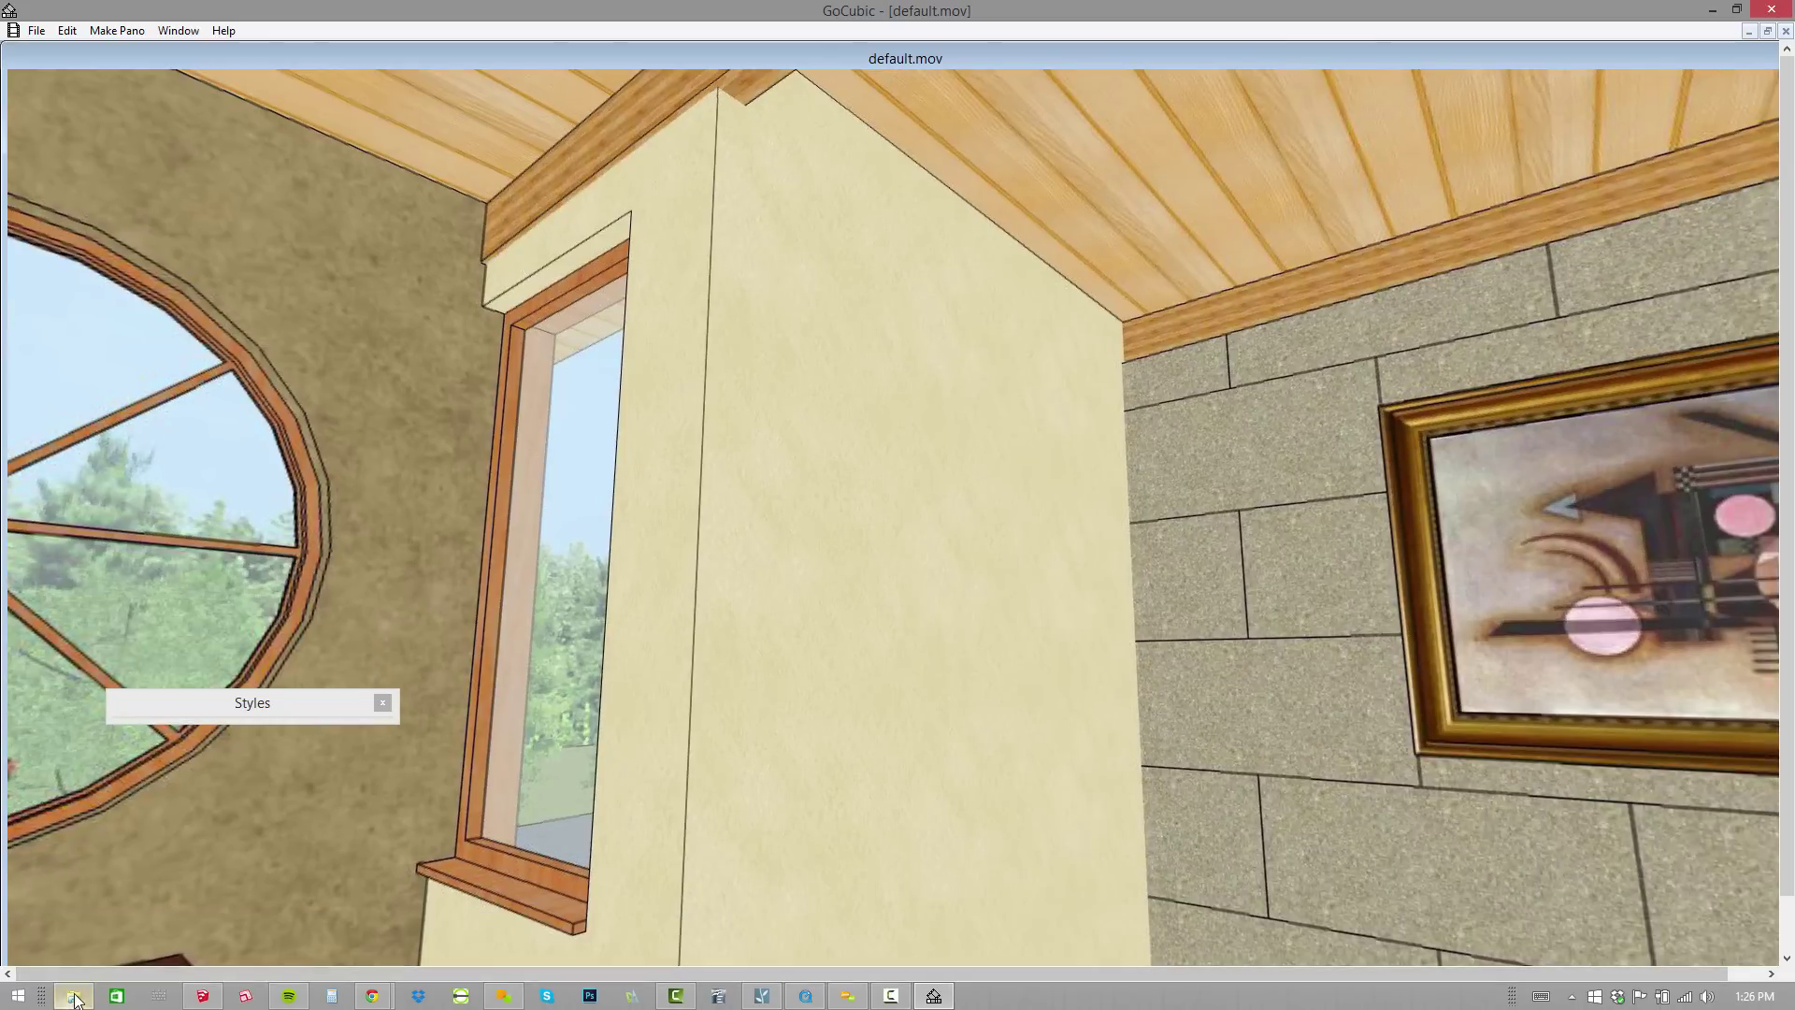
{"action": "left_click", "coordinate": [73, 997]}
Open FLASH > GREENNESS and run GREENNESS.exe in a maximized window.
{"action": "double_click", "coordinate": [454, 343]}
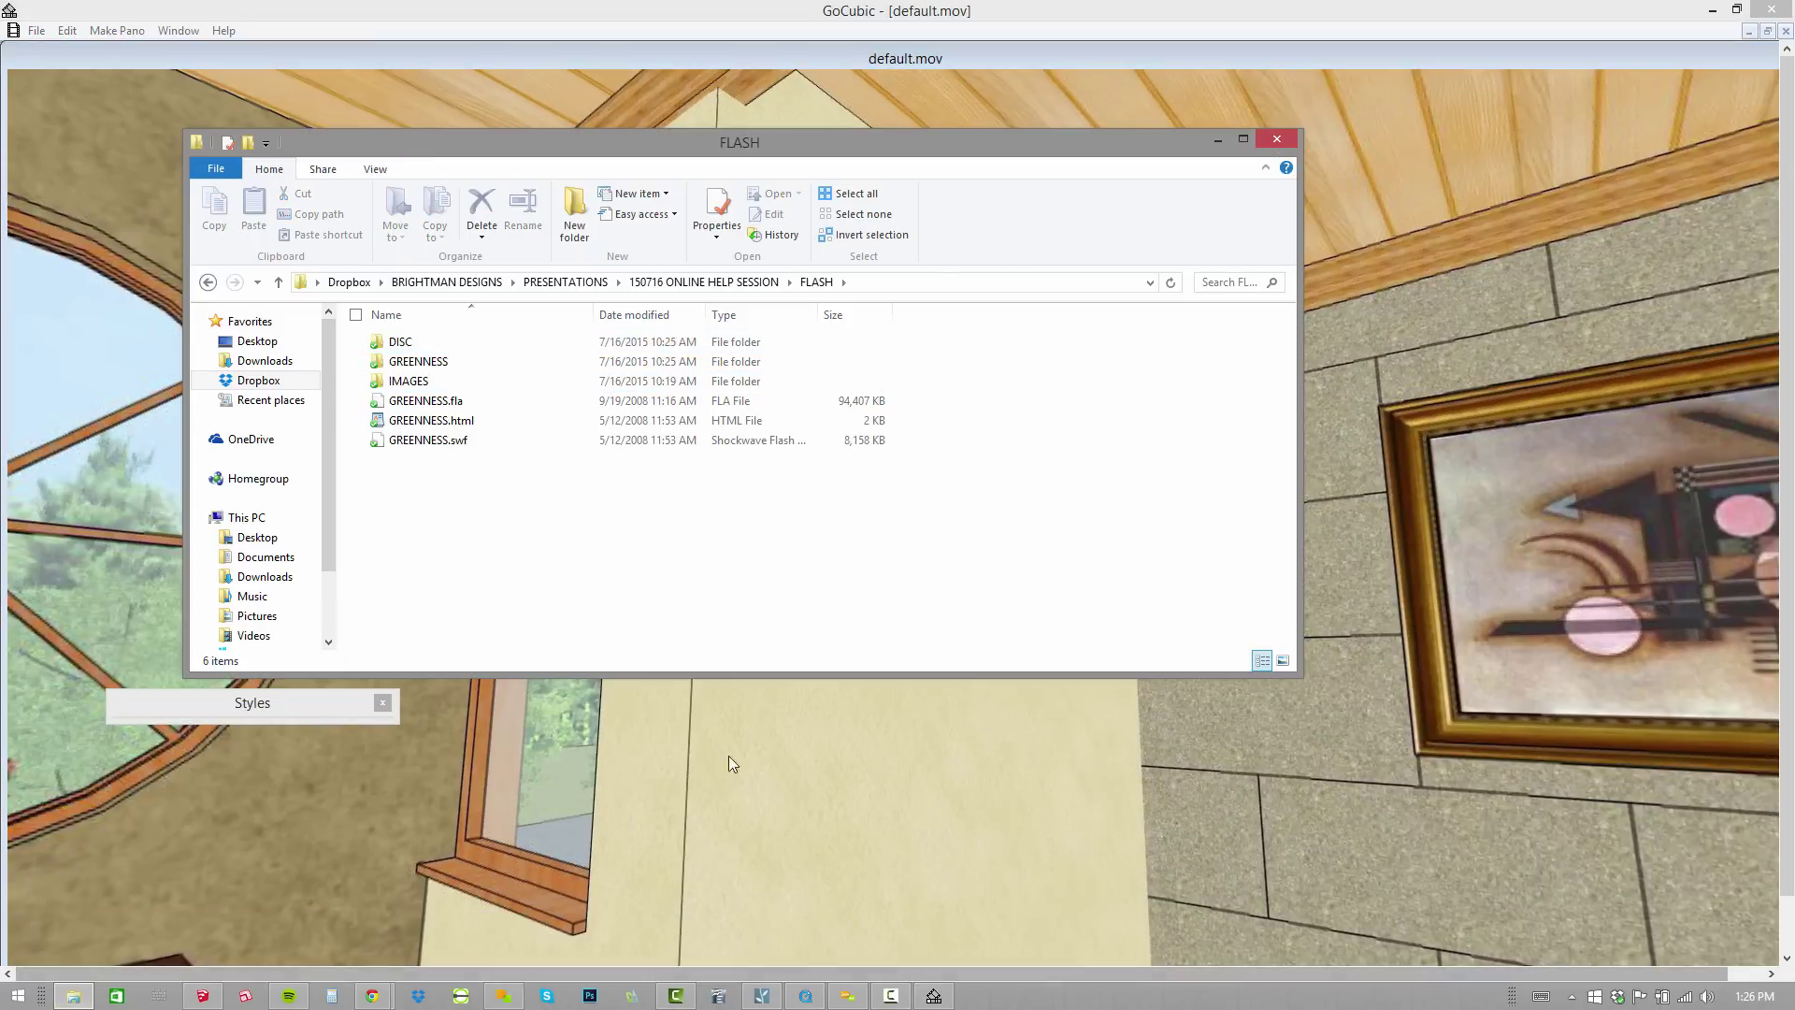
{"action": "double_click", "coordinate": [464, 363]}
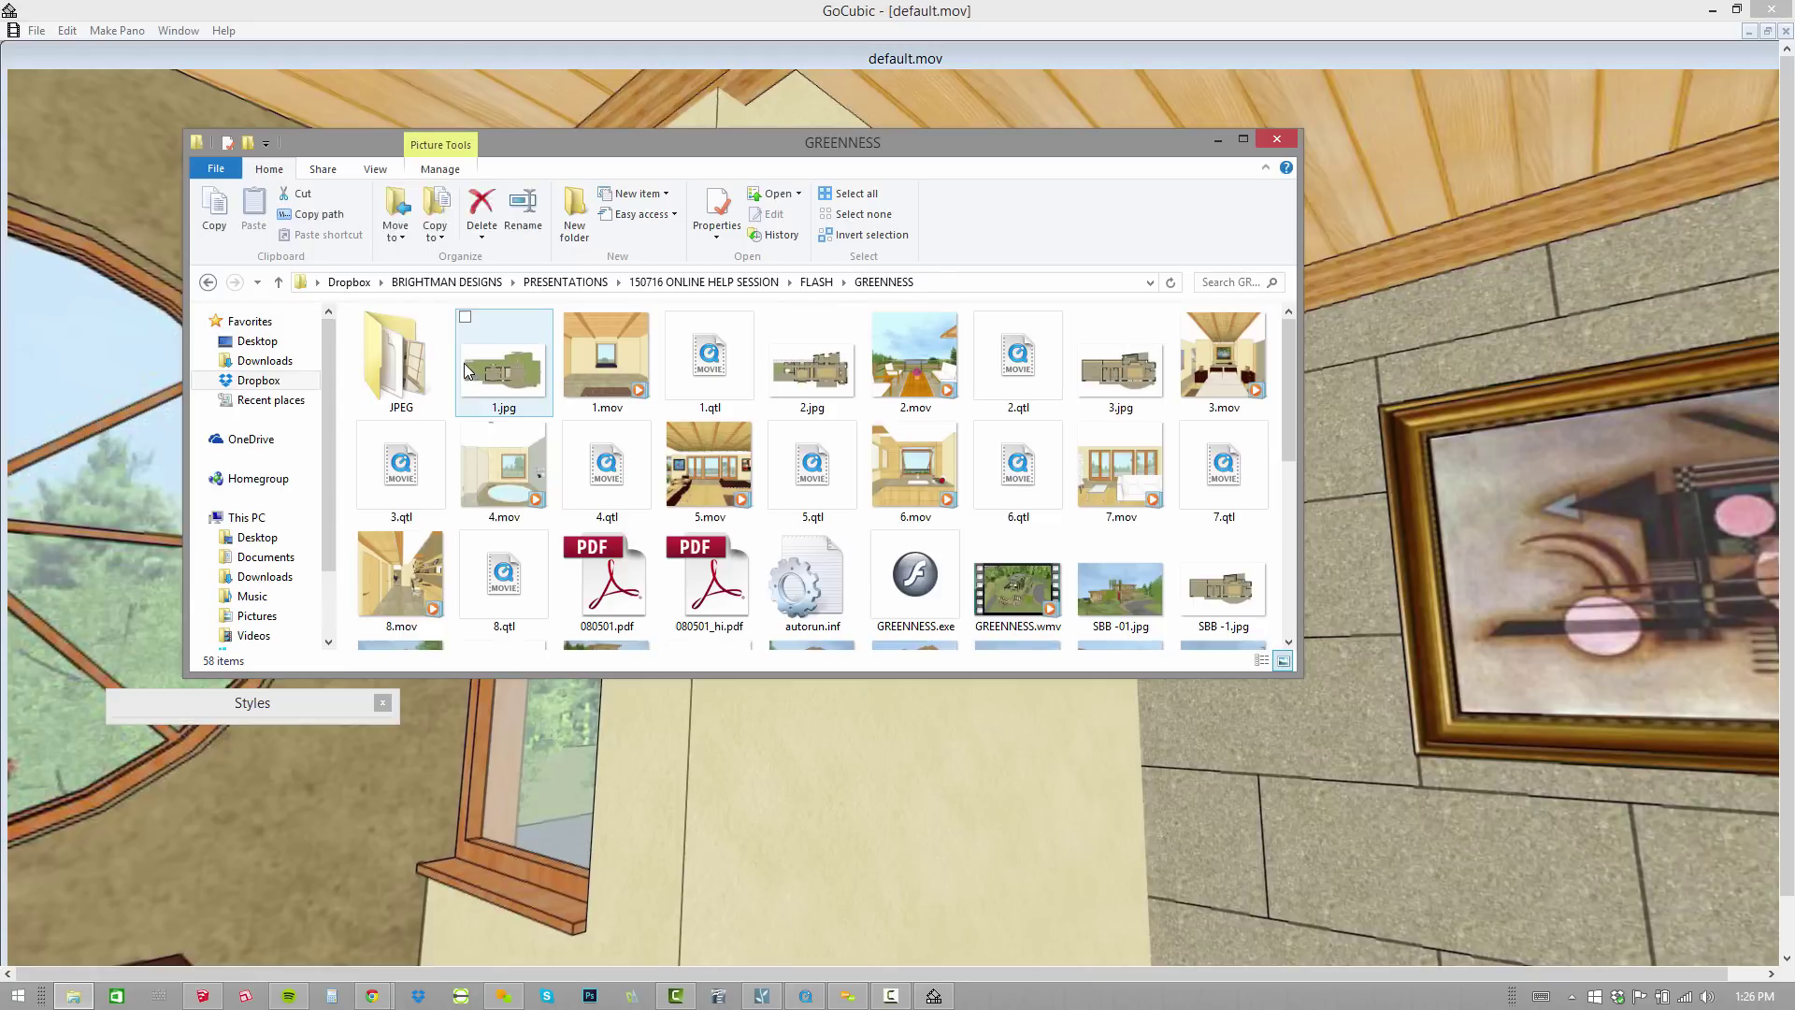
{"action": "double_click", "coordinate": [912, 577]}
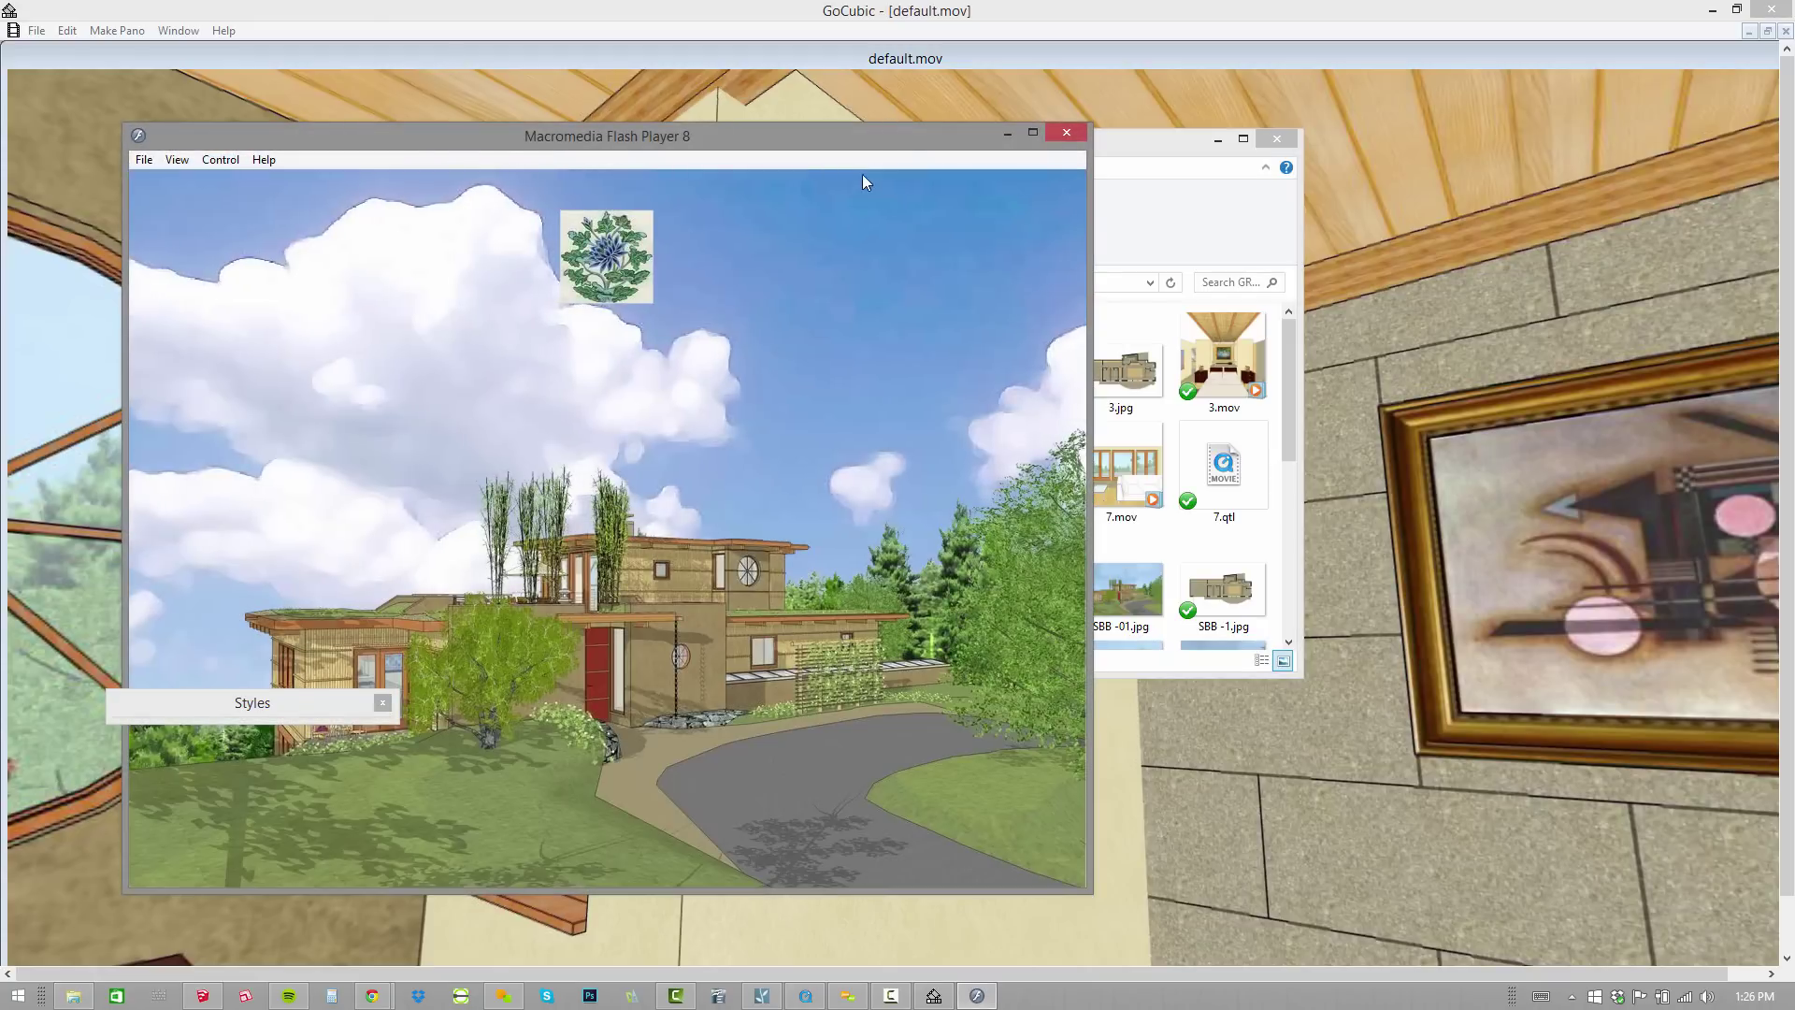
{"action": "left_click_drag", "start_coordinate": [883, 131], "coordinate": [923, 11]}
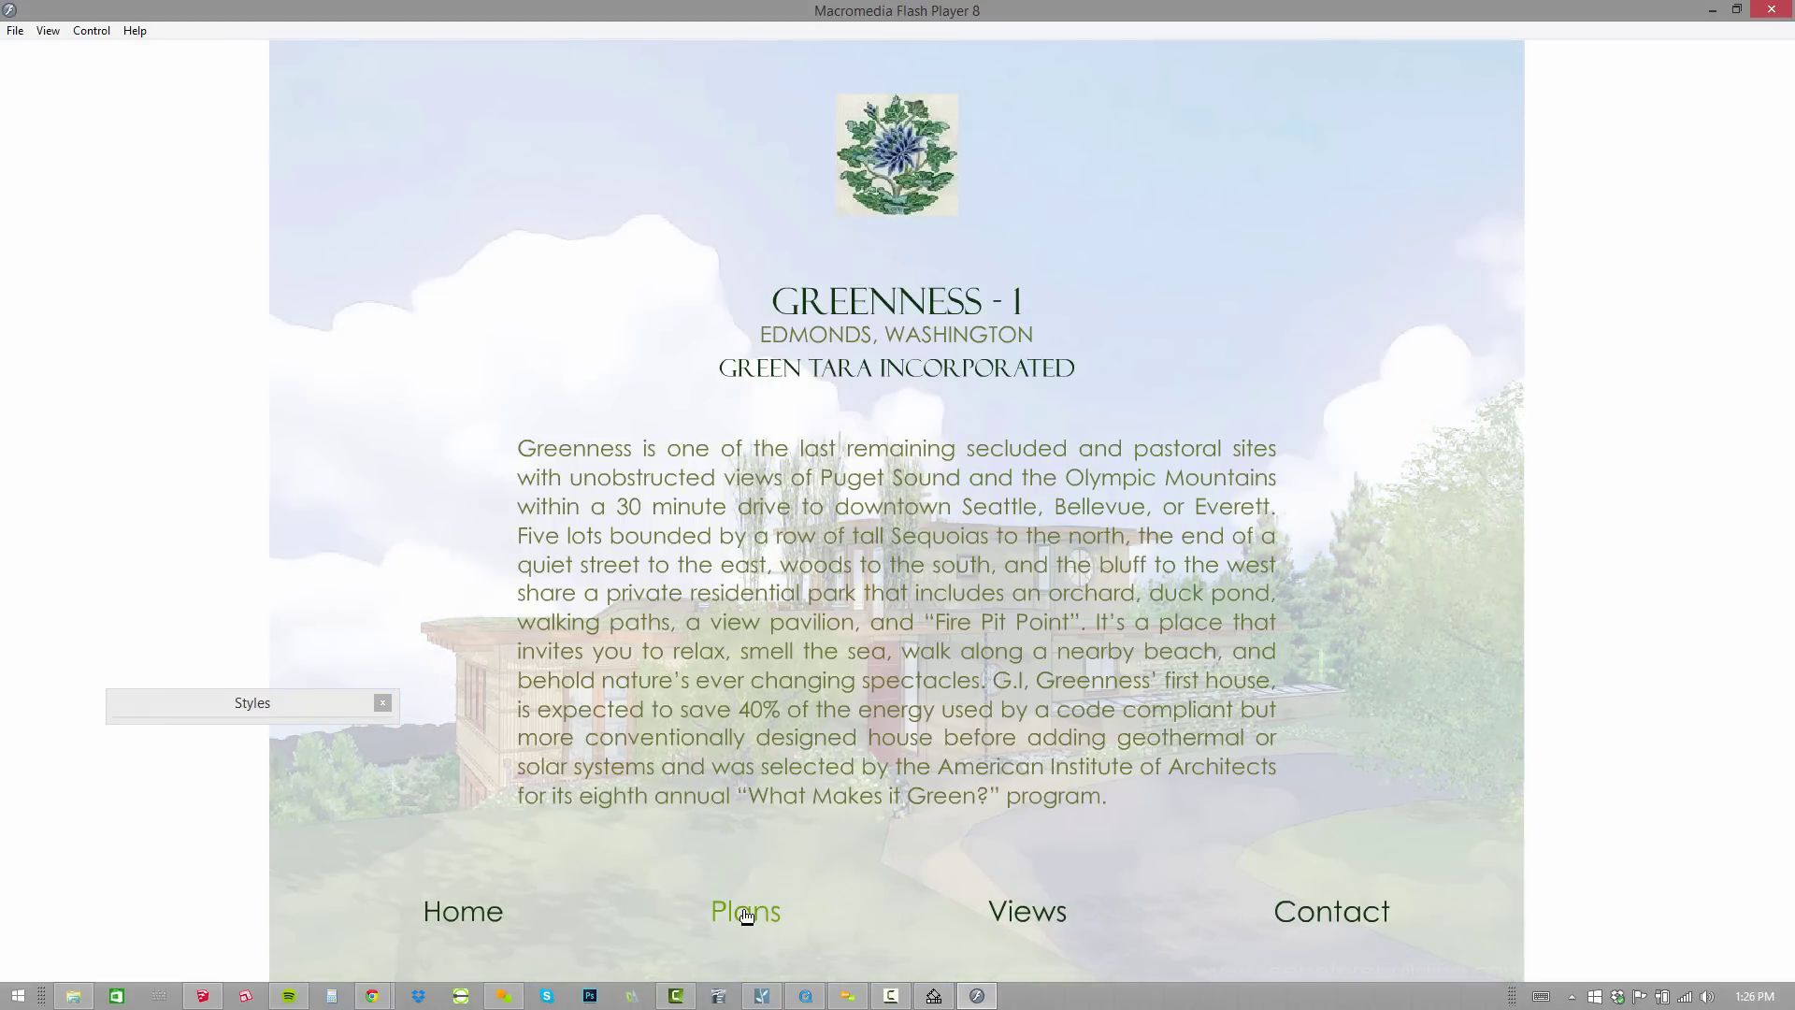
Open the Plans page and show the Main Floor plan.
{"action": "left_click", "coordinate": [746, 912]}
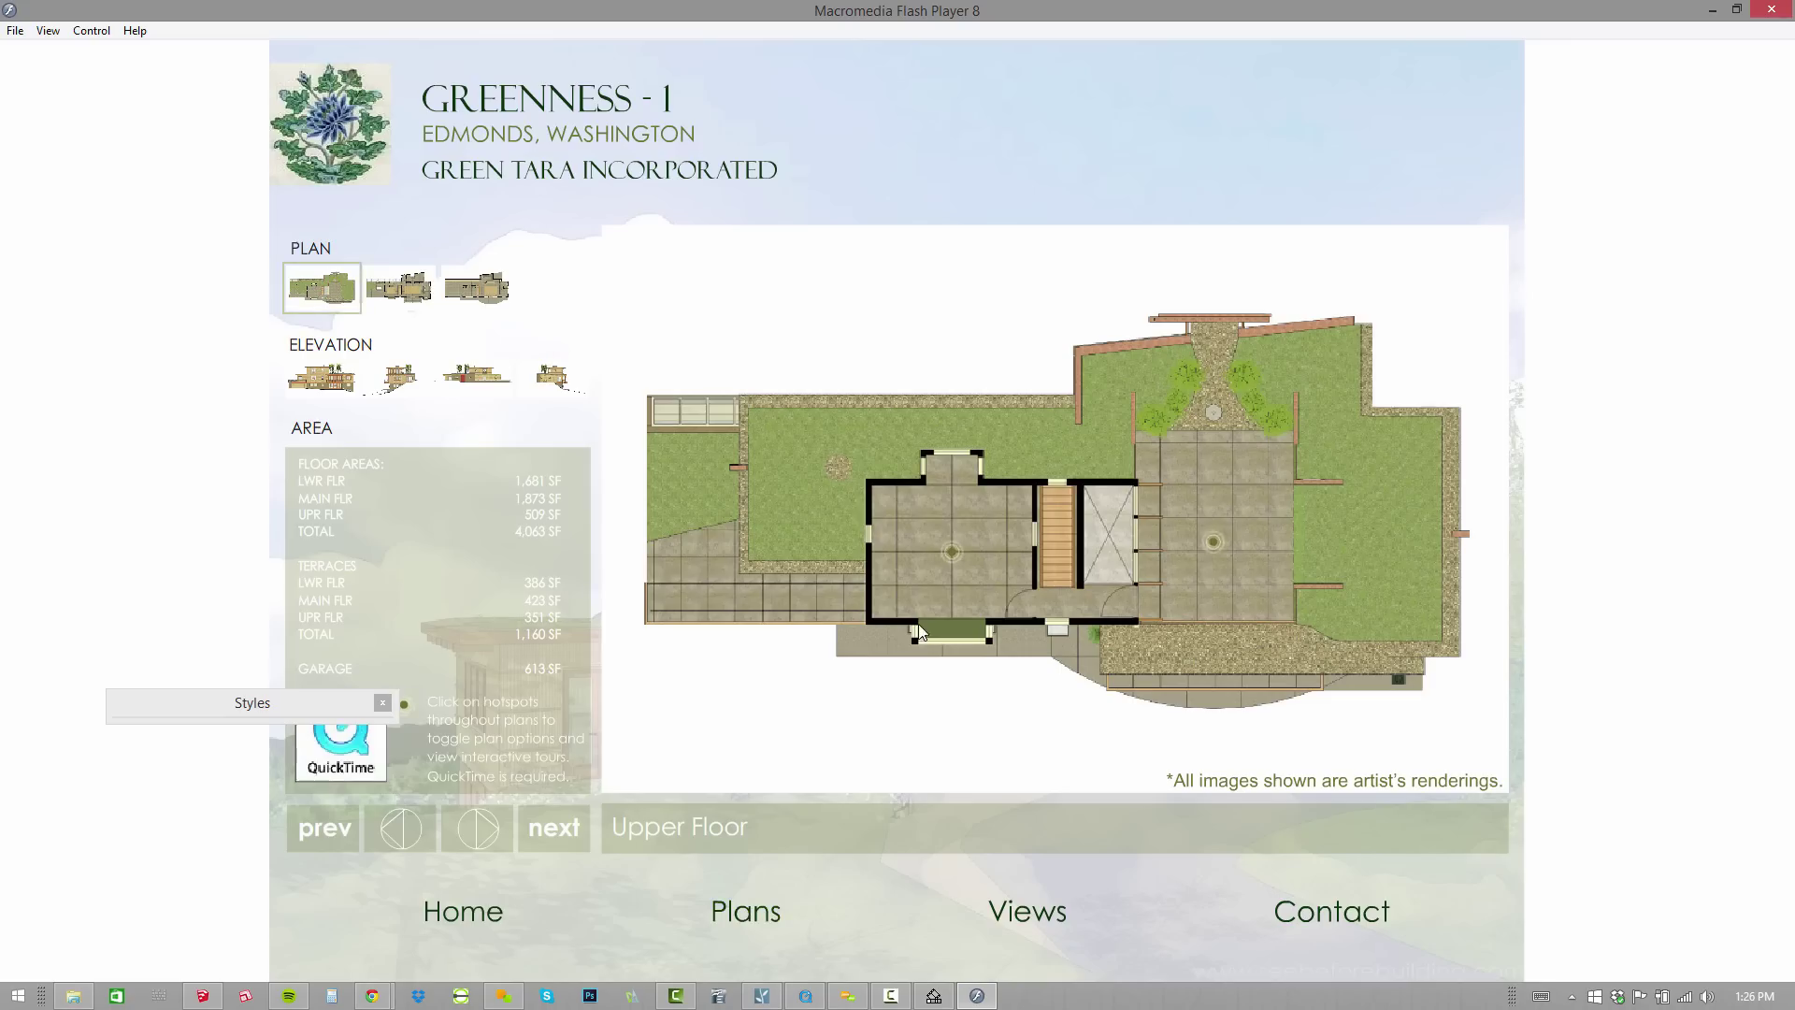
{"action": "left_click", "coordinate": [401, 286]}
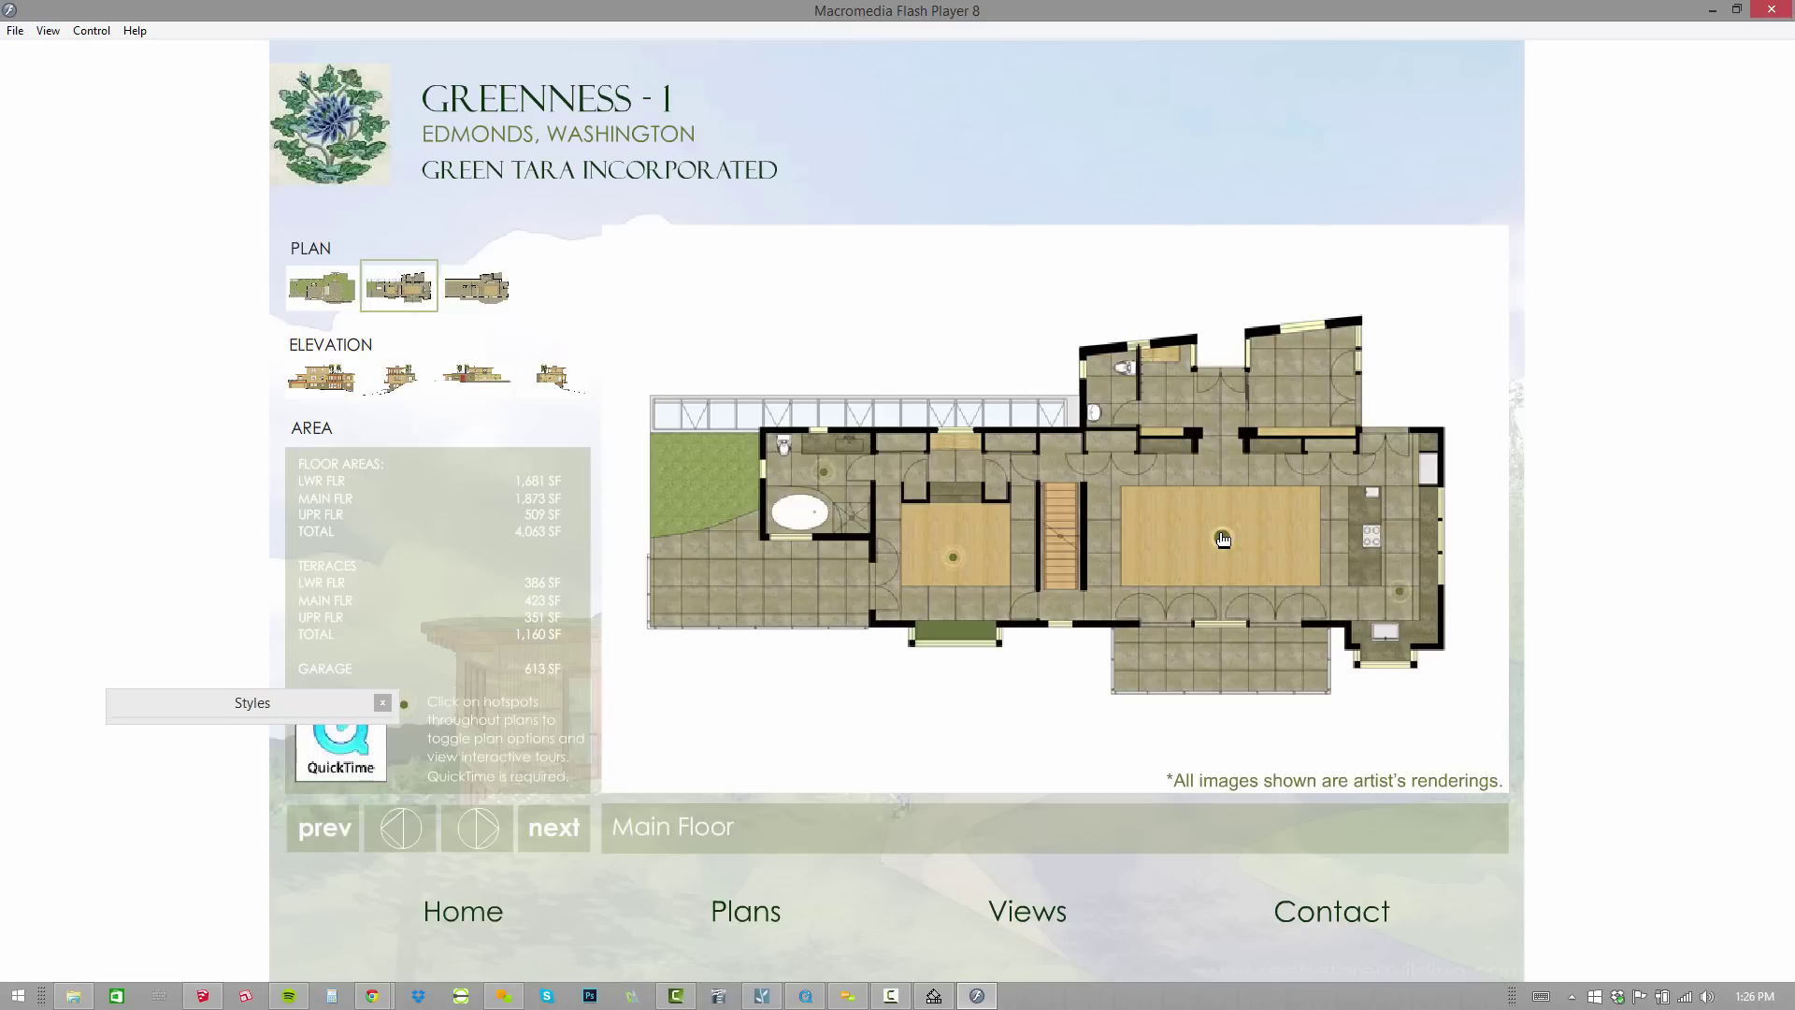
Minimize the presentation and pan the GoCubic default.mov panorama round to the window wall.
{"action": "left_click", "coordinate": [1712, 10]}
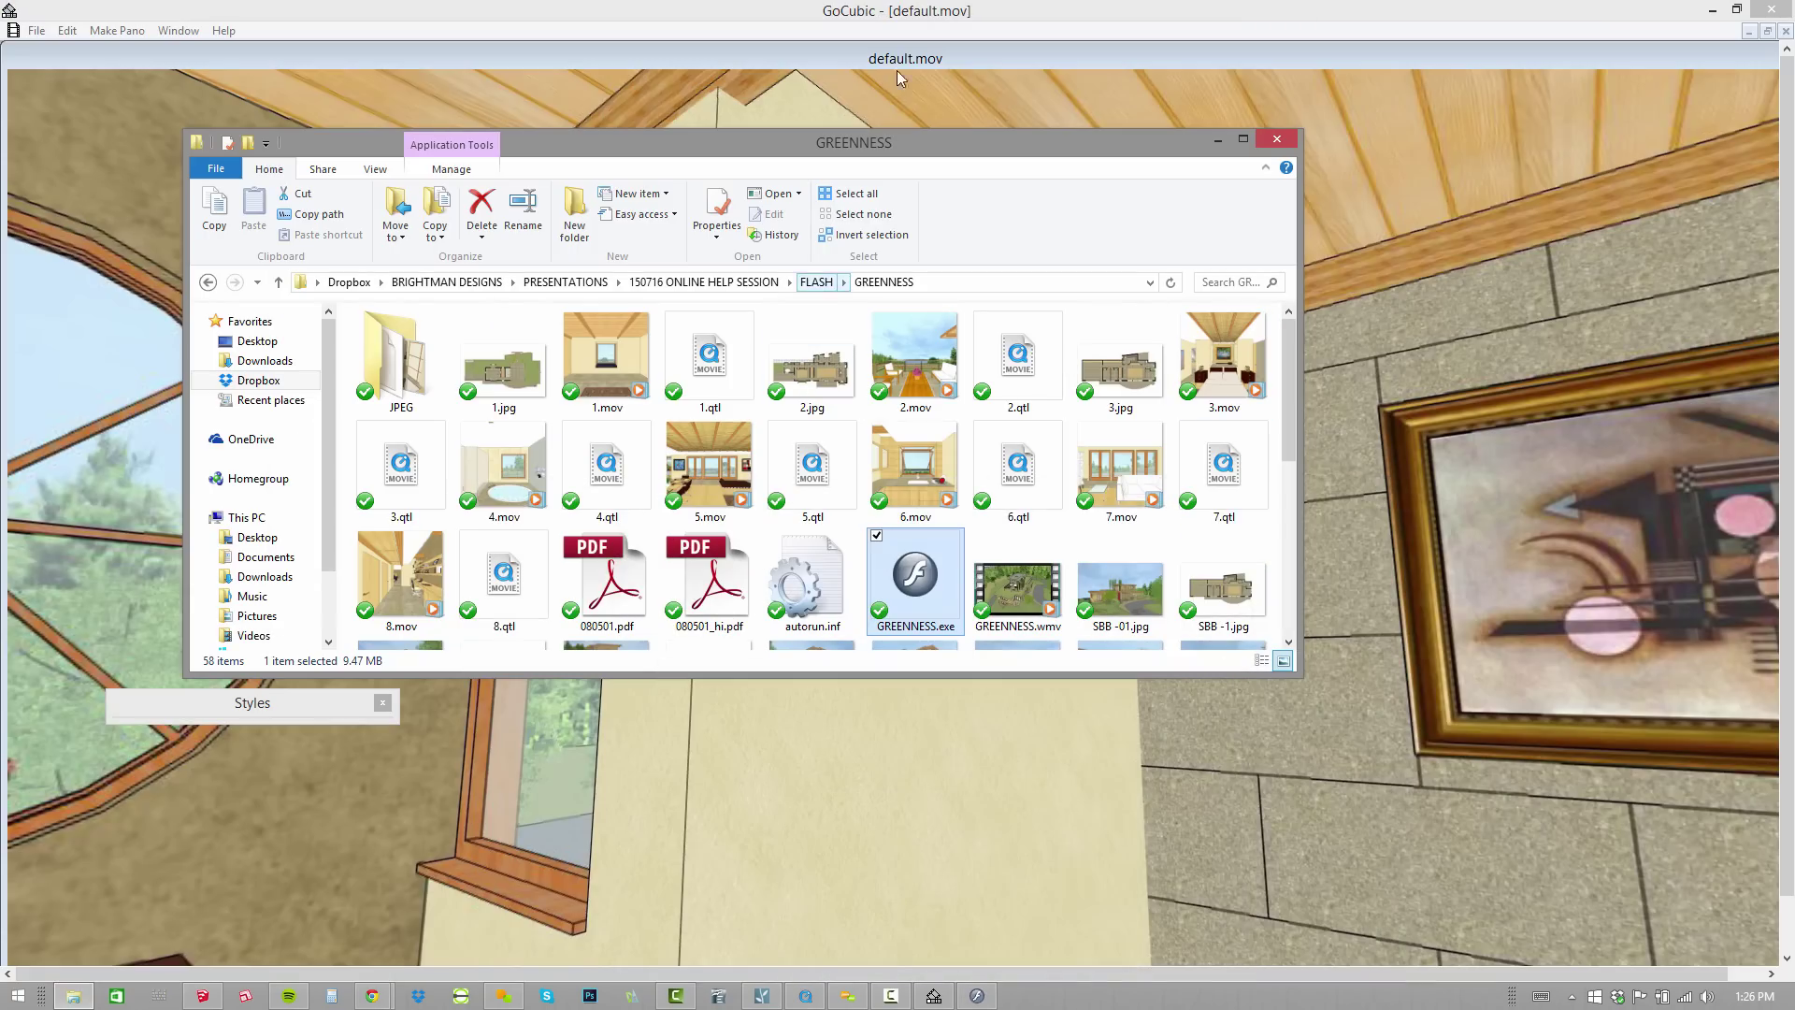
{"action": "left_click_drag", "start_coordinate": [946, 99], "coordinate": [1084, 529]}
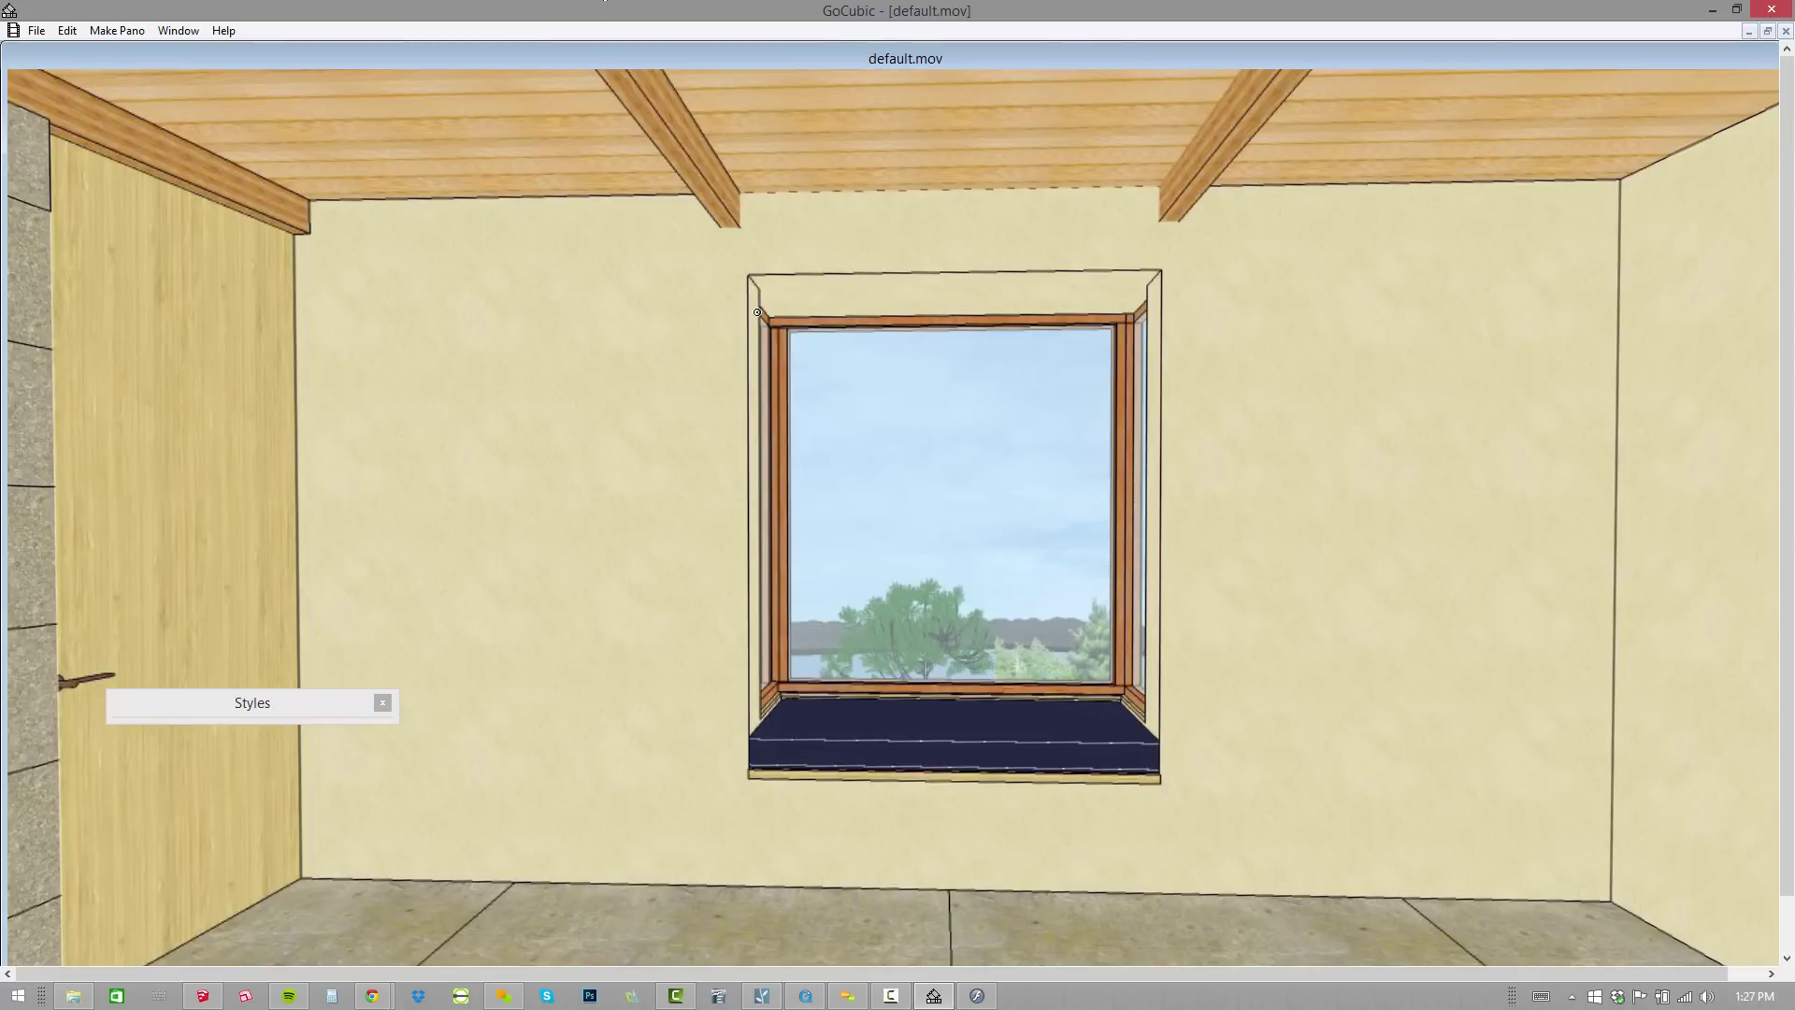
Back in Lumion, raise and orbit the camera to look down on the green-roof terraces and forest.
{"action": "key", "text": "alt+Tab"}
{"action": "key", "text": "alt+Tab"}
{"action": "key", "text": "alt+Tab"}
{"action": "key", "text": "alt+Tab"}
{"action": "key", "text": "alt+Tab"}
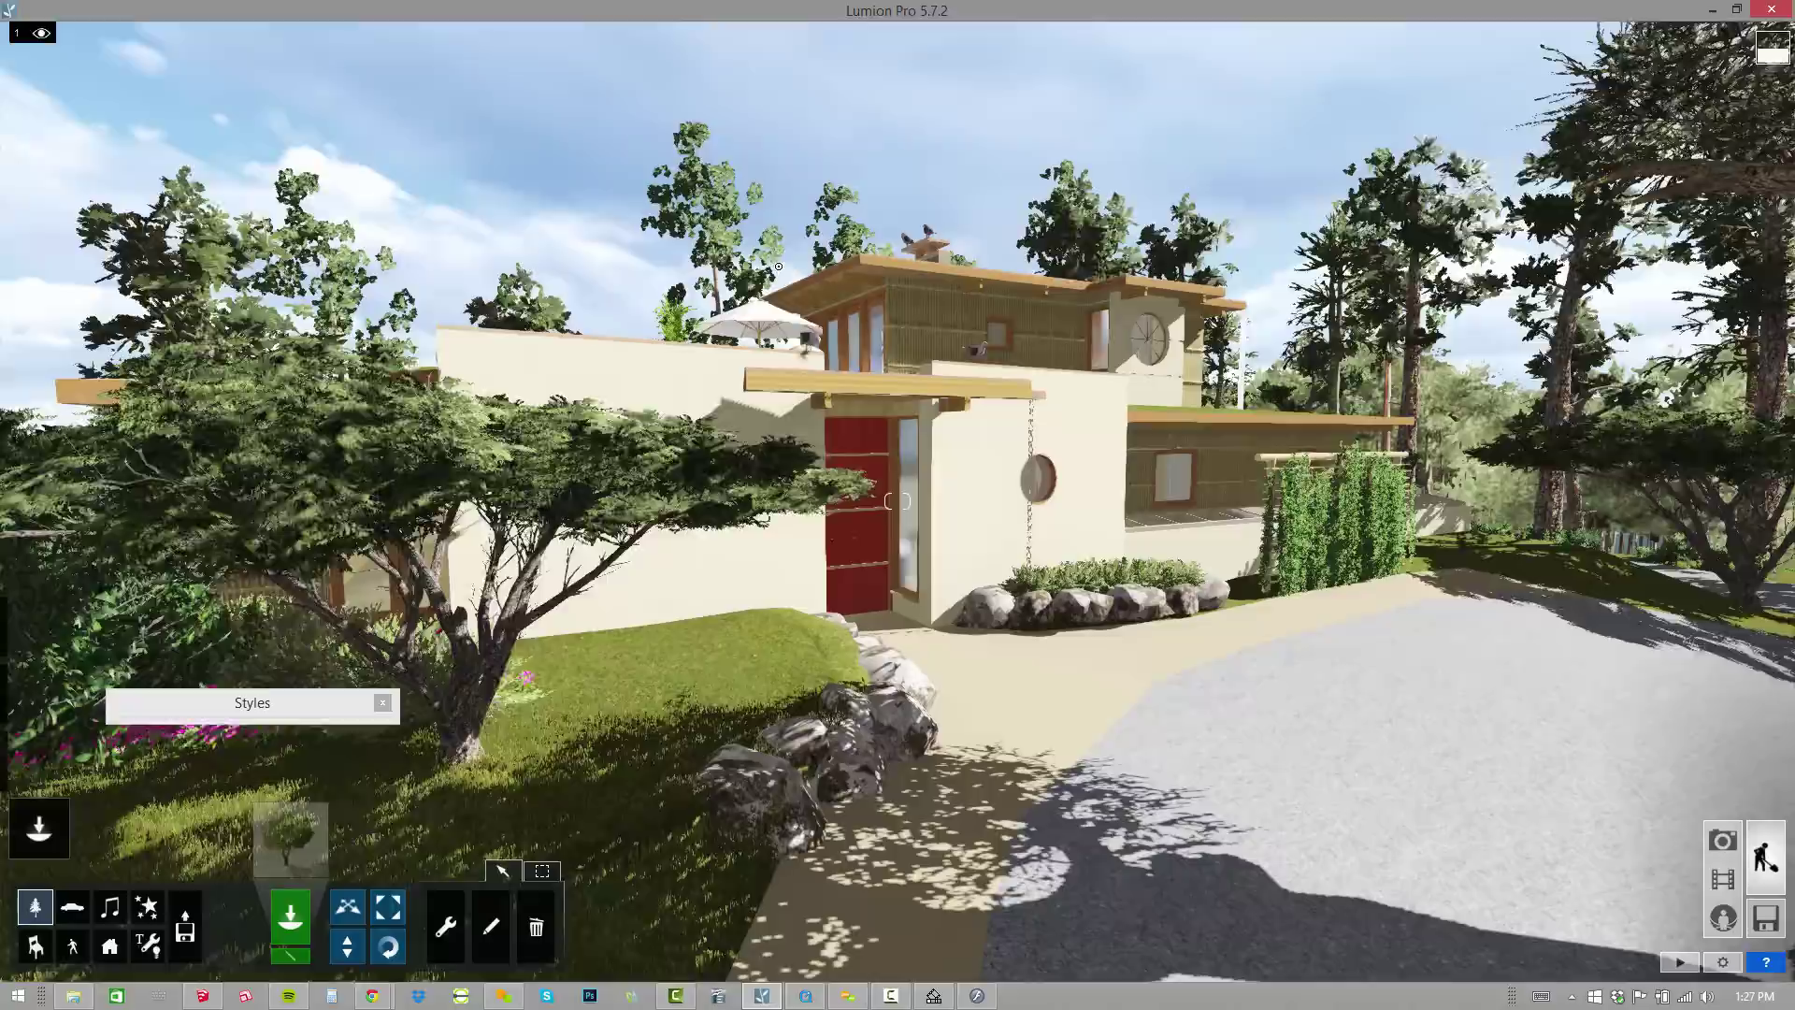
{"action": "mouse_move", "coordinate": [1113, 368]}
{"action": "right_mouse_down"}
{"action": "mouse_move", "coordinate": [1112, 411]}
{"action": "mouse_move", "coordinate": [711, 411]}
{"action": "right_mouse_up"}
{"action": "scroll", "coordinate": [898, 501], "scroll_direction": "down", "scroll_amount": 5}
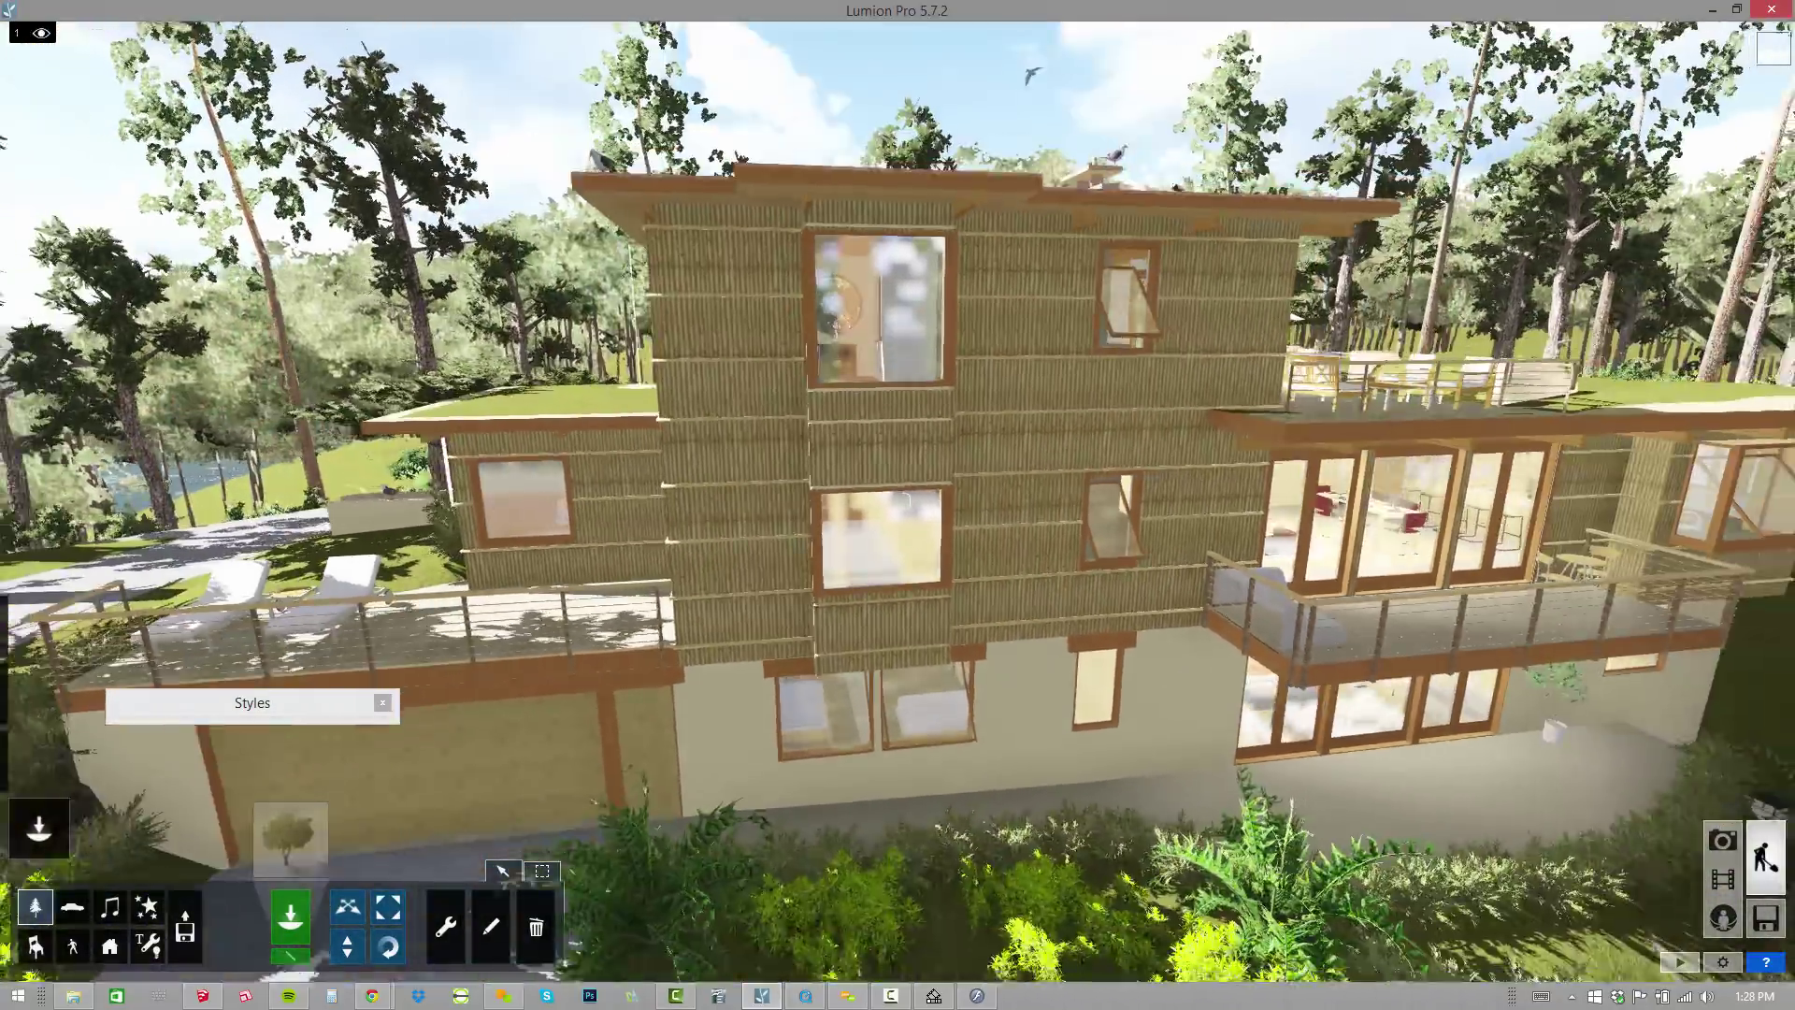
{"action": "right_click_drag", "start_coordinate": [902, 501], "coordinate": [891, 501]}
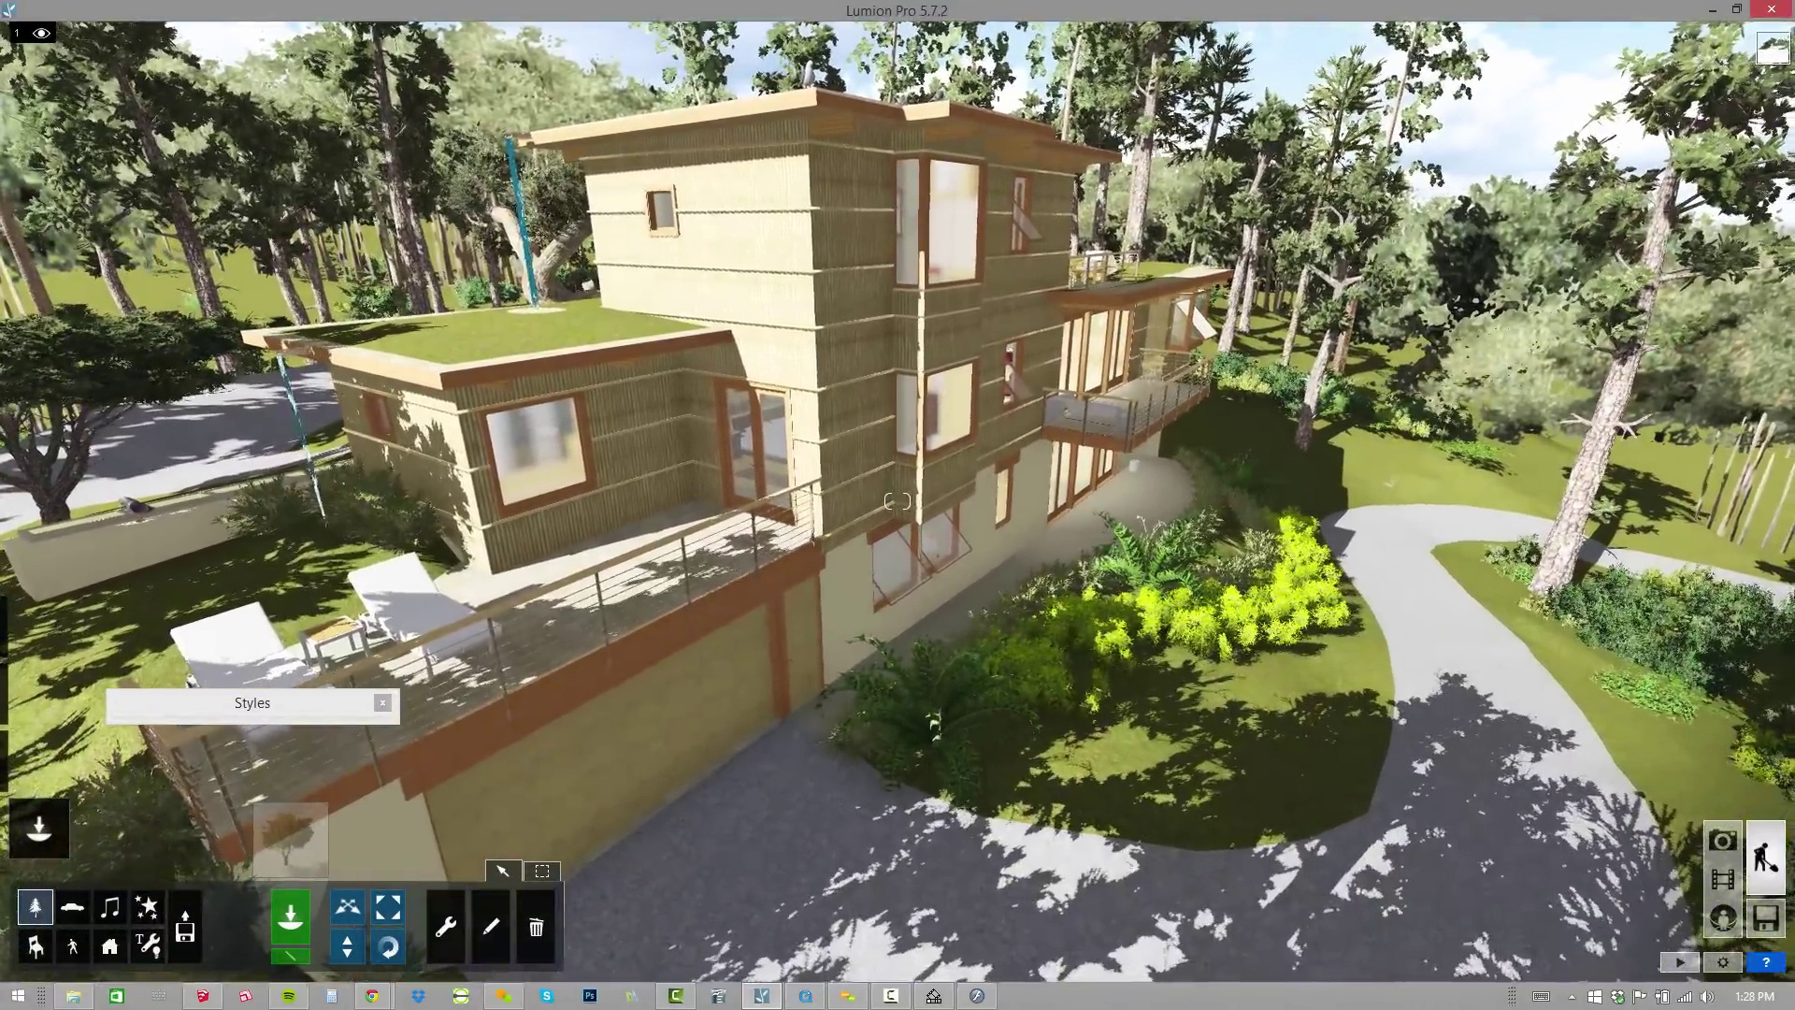
{"action": "scroll", "coordinate": [896, 501], "scroll_direction": "up", "scroll_amount": 3}
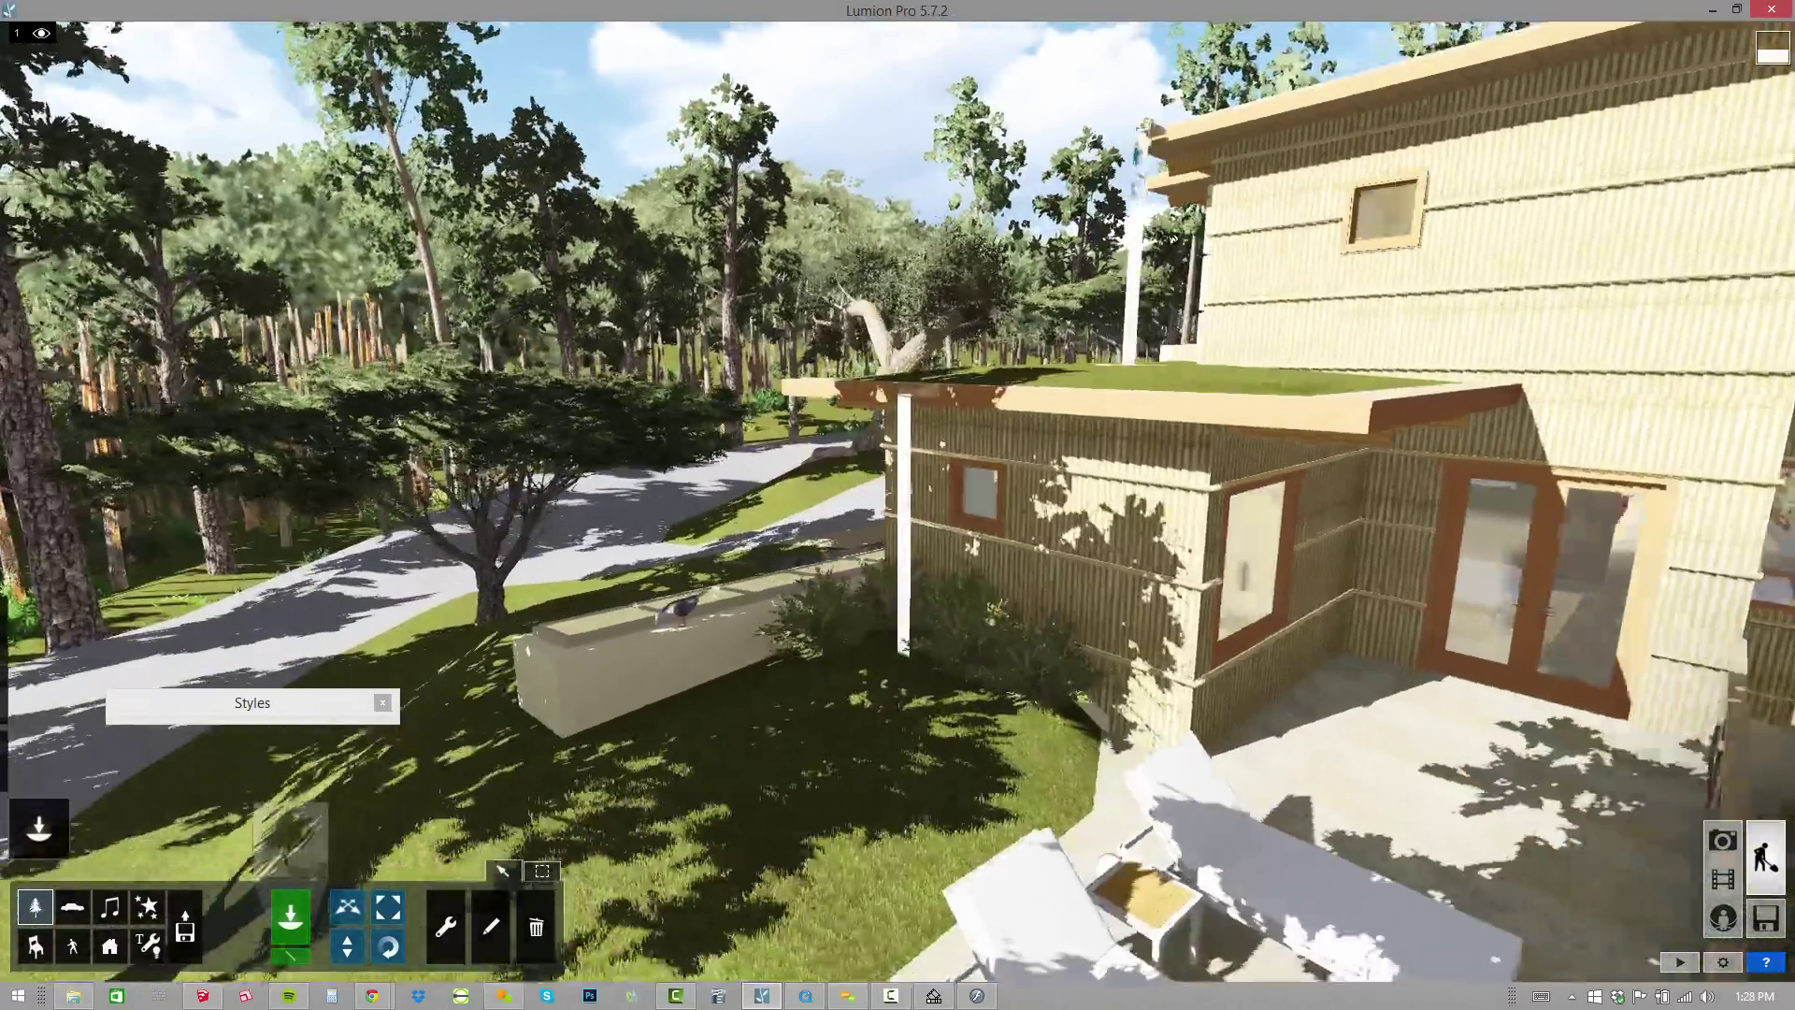
{"action": "scroll", "coordinate": [896, 501], "scroll_direction": "up", "scroll_amount": 4}
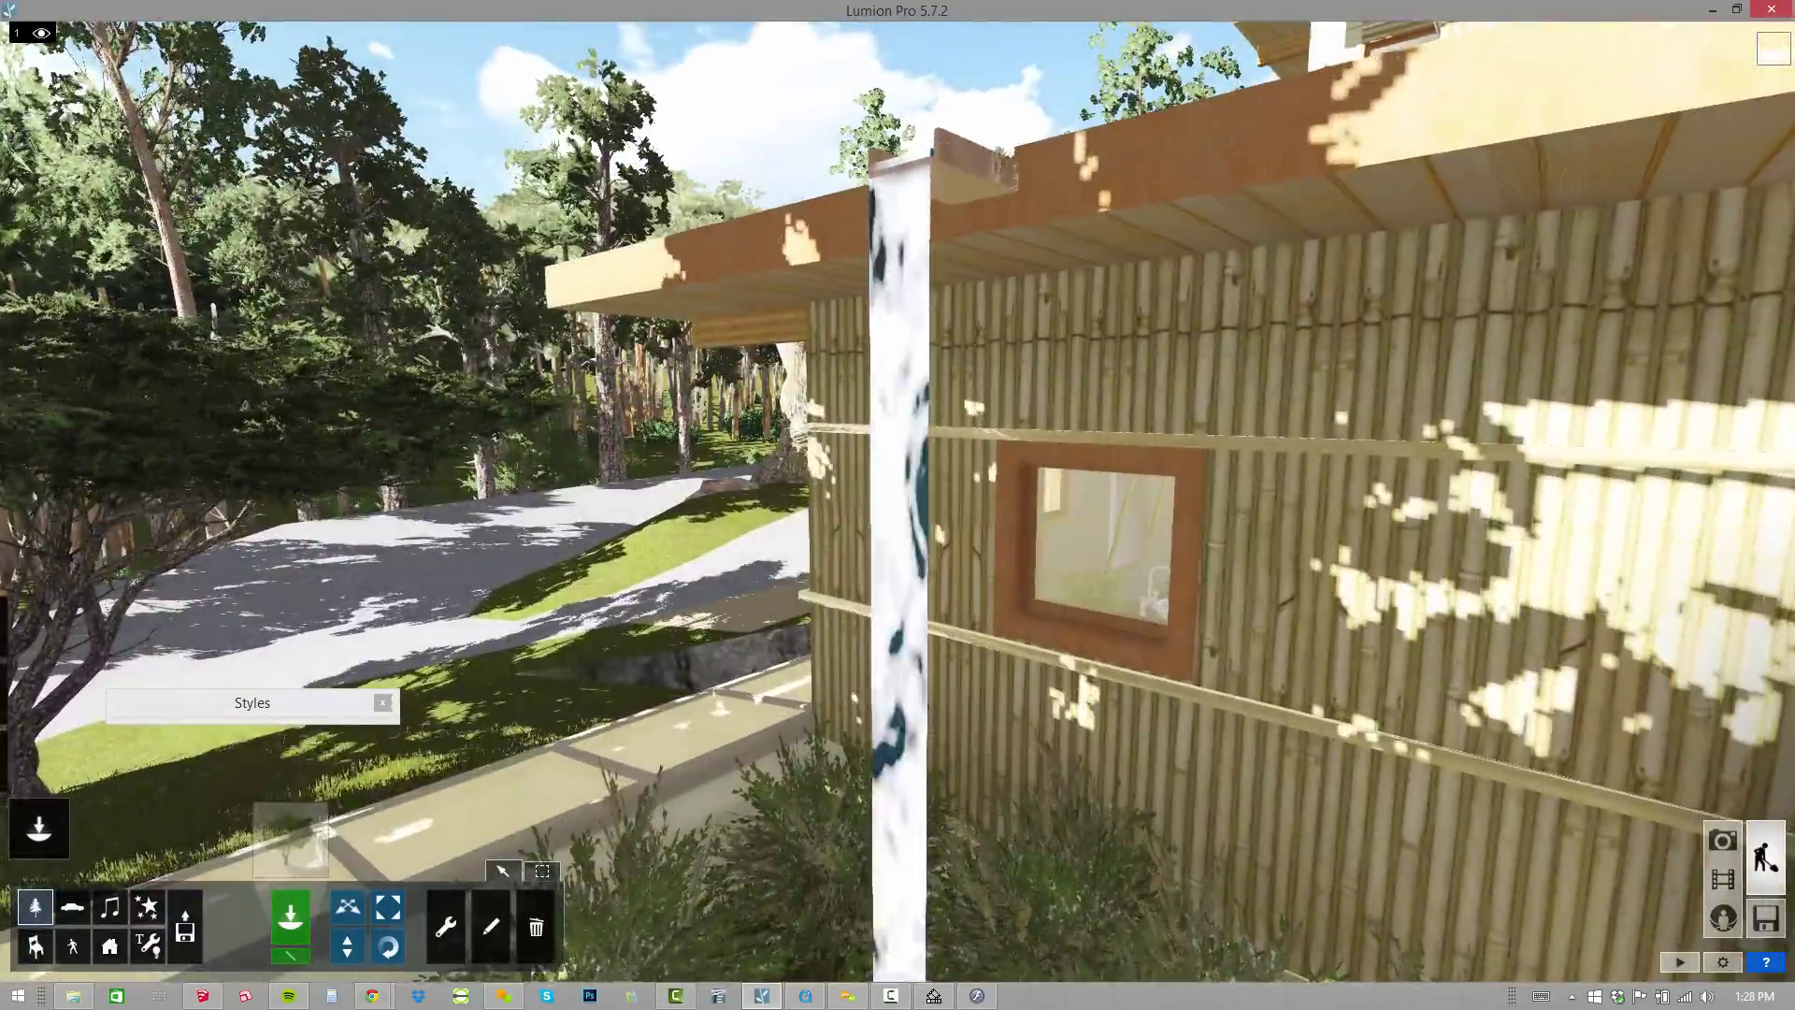
{"action": "scroll", "coordinate": [896, 501], "scroll_direction": "down", "scroll_amount": 8}
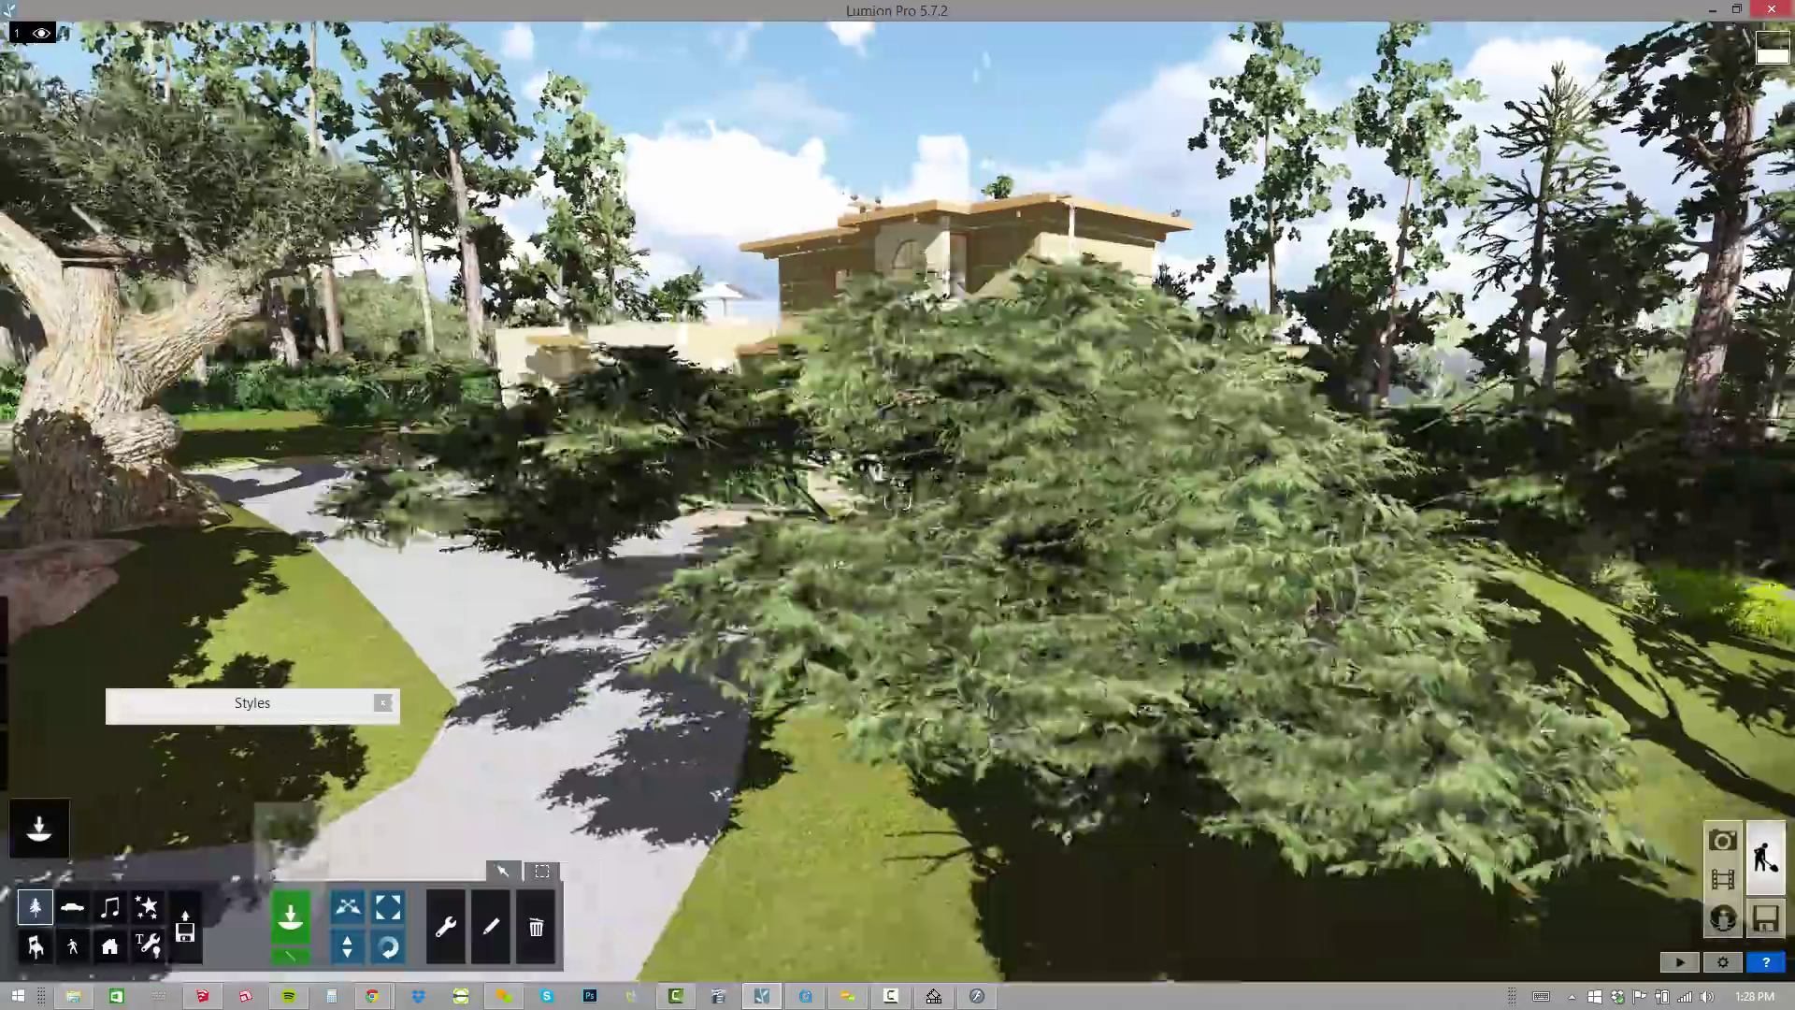
{"action": "scroll", "coordinate": [896, 501], "scroll_direction": "up", "scroll_amount": 5}
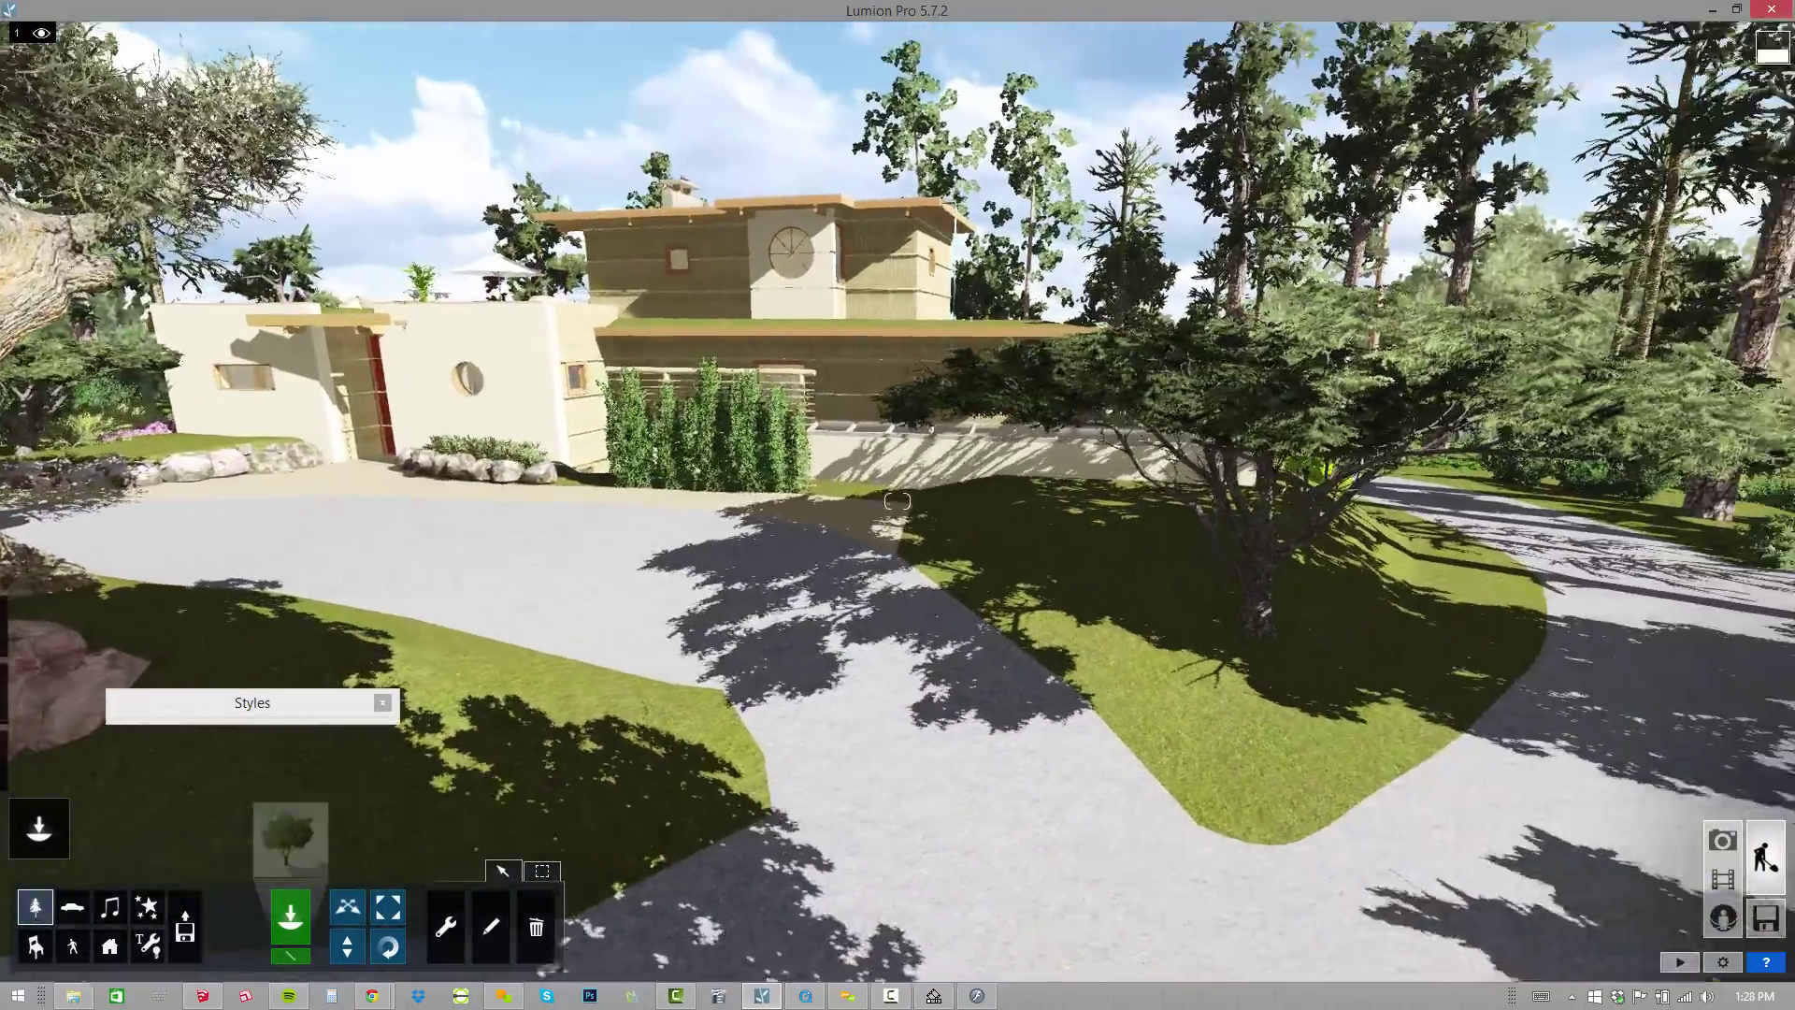
{"action": "scroll", "coordinate": [895, 502], "scroll_direction": "up", "scroll_amount": 4}
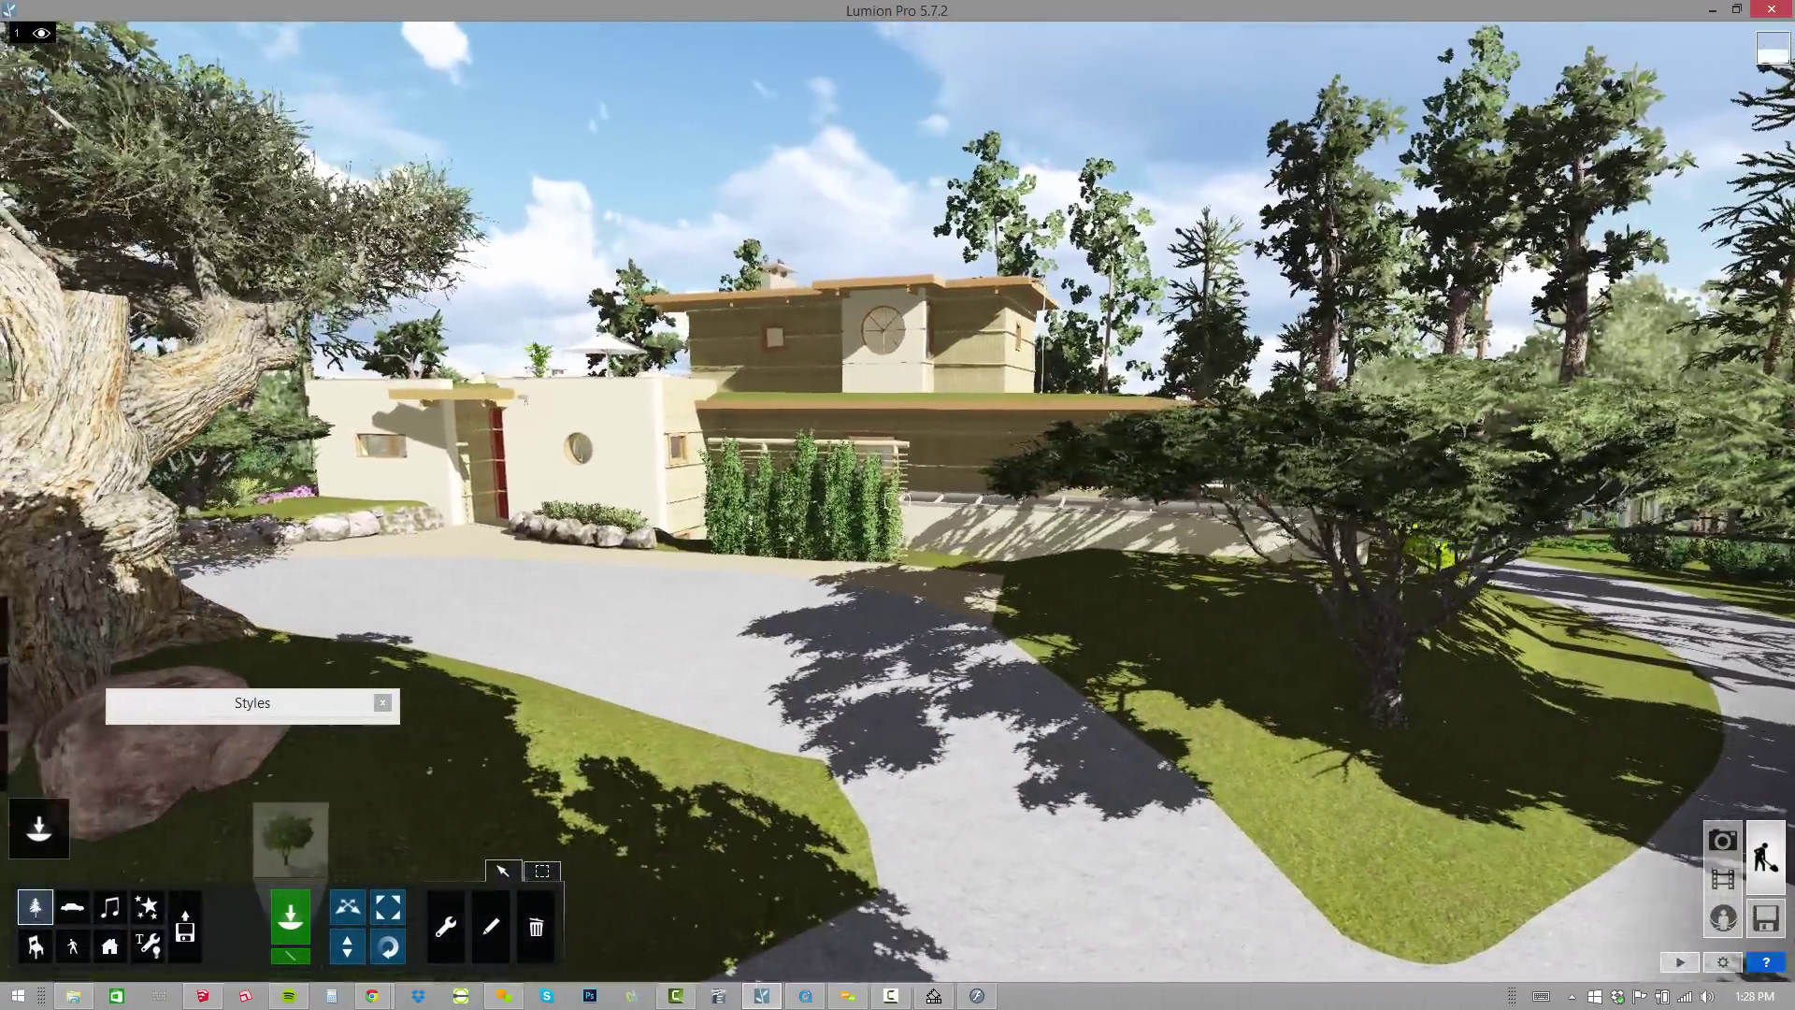
{"action": "right_click_drag", "start_coordinate": [898, 501], "coordinate": [1111, 378]}
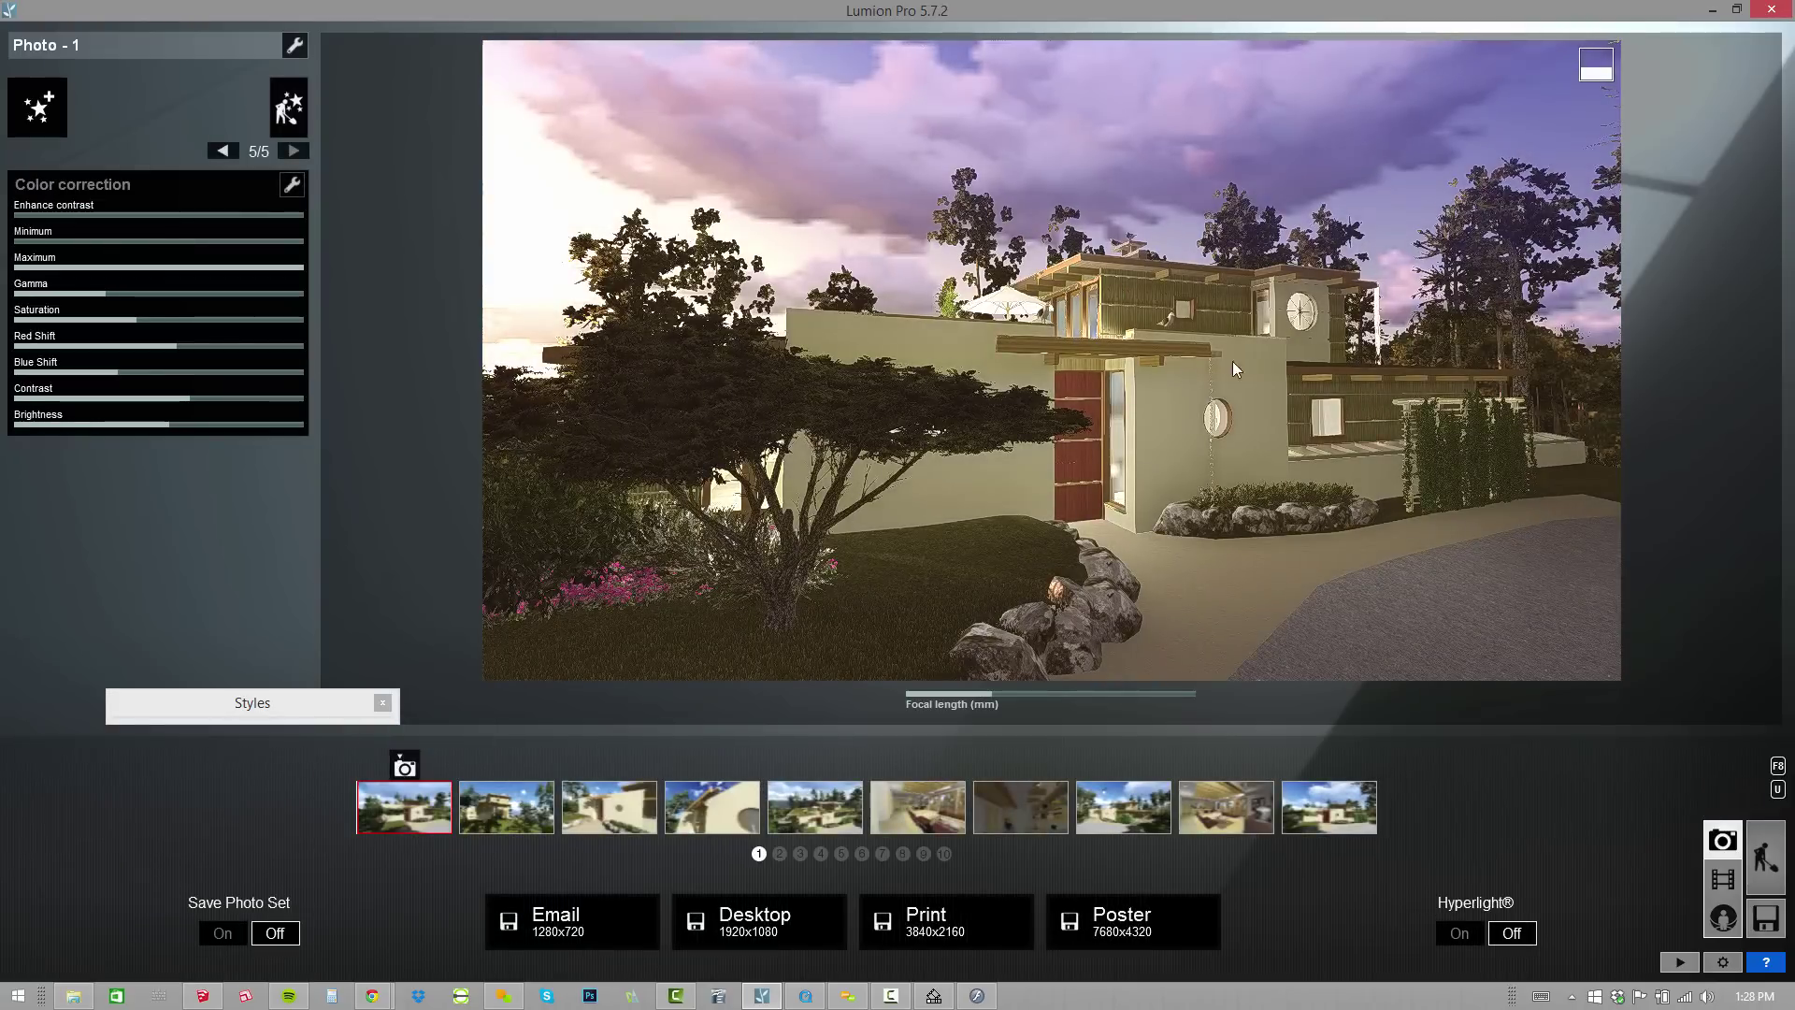
Preview the camera views stored in photo slots 2, 3 and 4.
{"action": "left_click", "coordinate": [500, 820]}
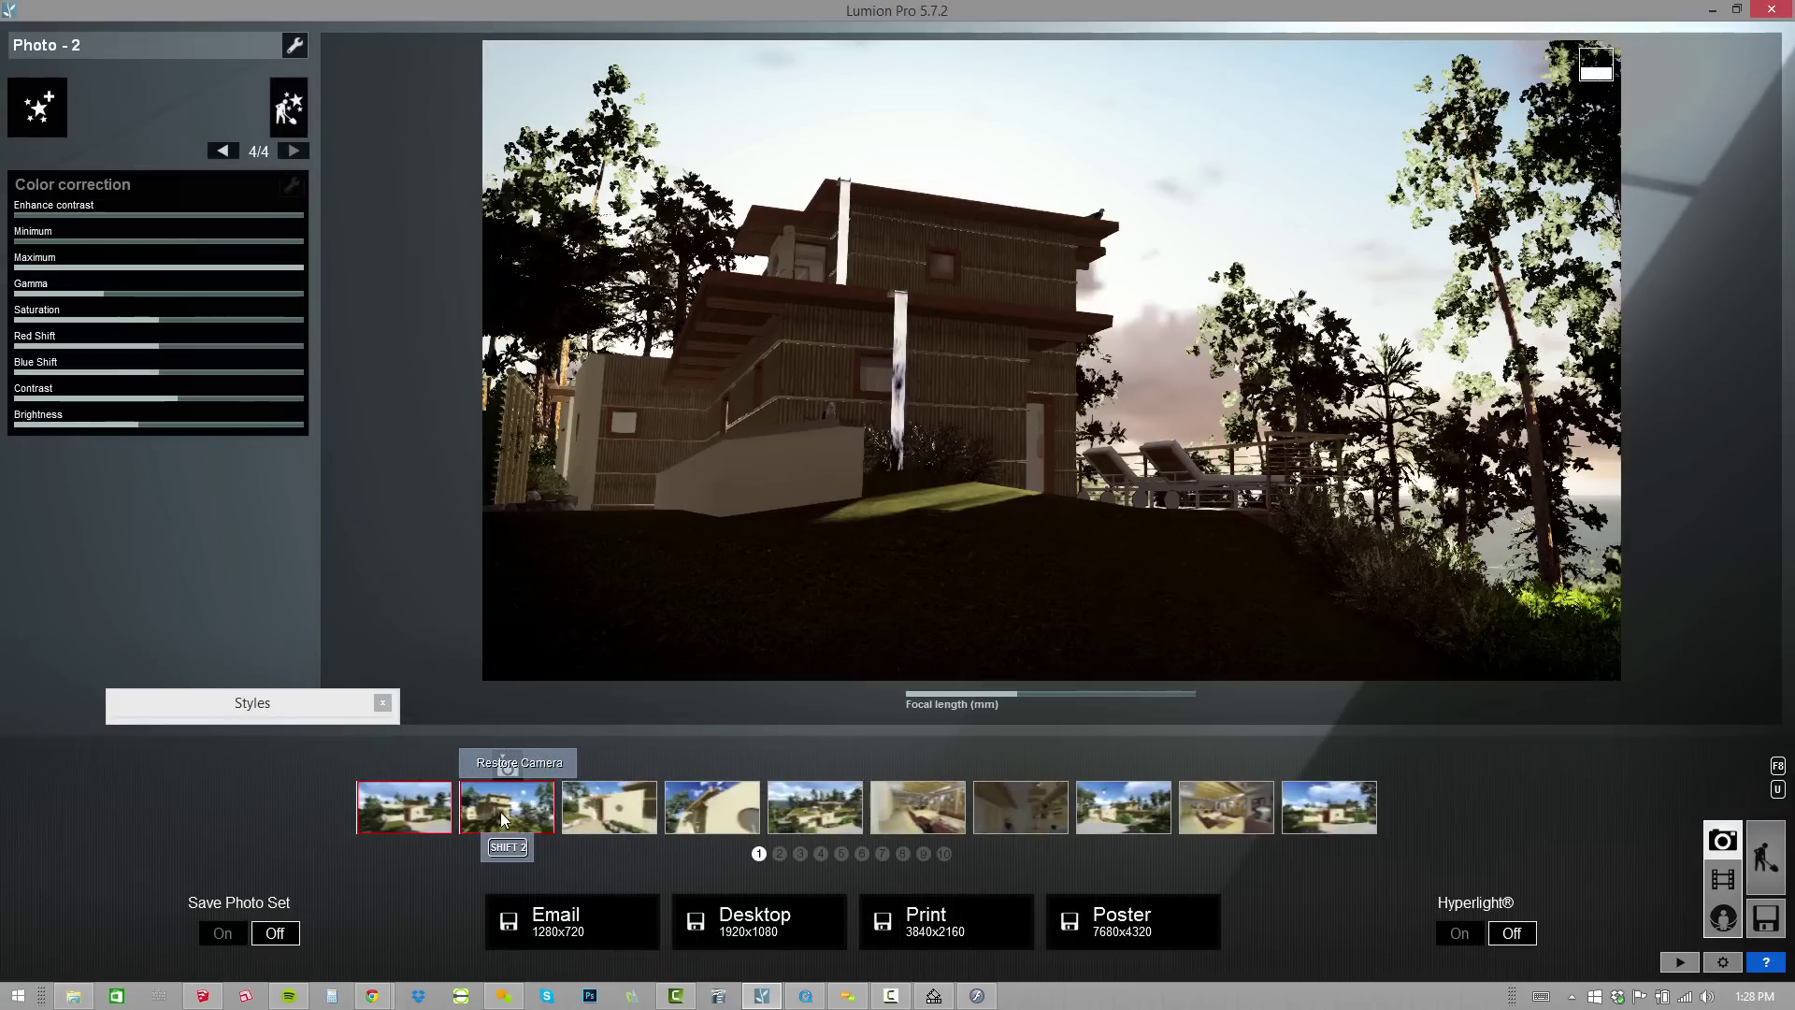
{"action": "left_click", "coordinate": [607, 807]}
{"action": "left_click", "coordinate": [703, 810]}
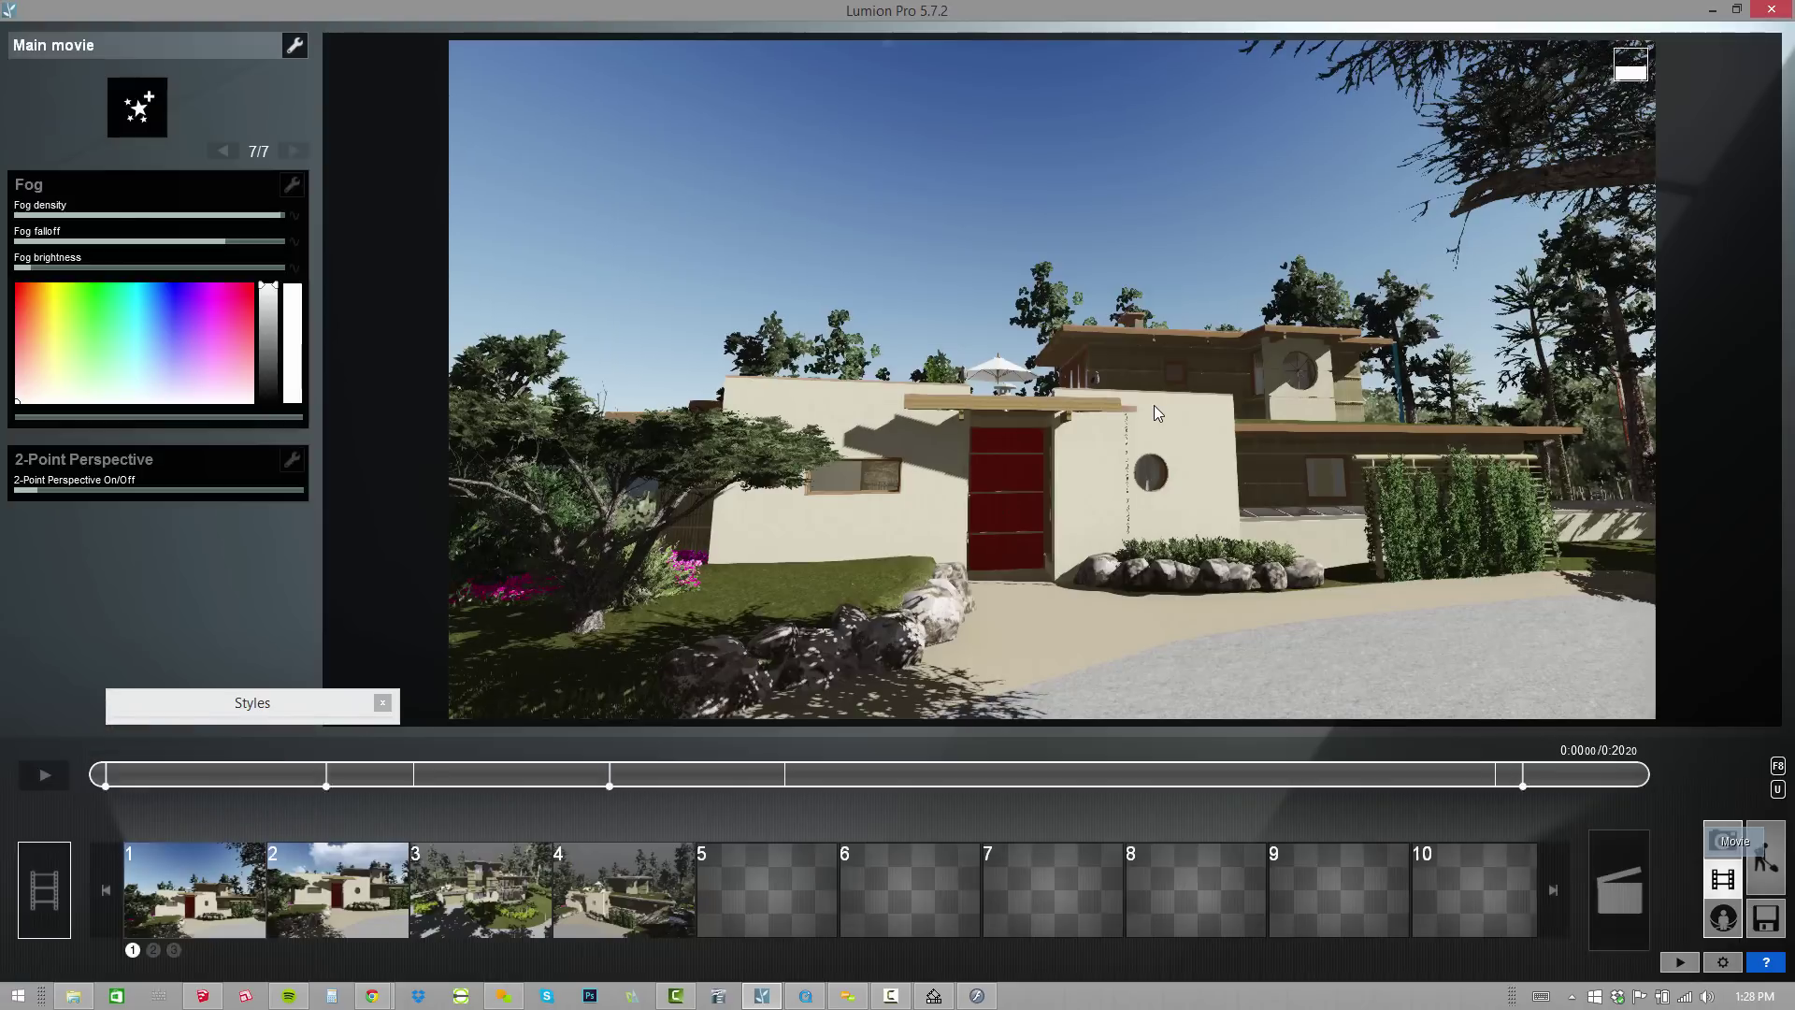
Play and pause the main movie preview, then switch to MyLumion mode.
{"action": "left_click", "coordinate": [37, 784]}
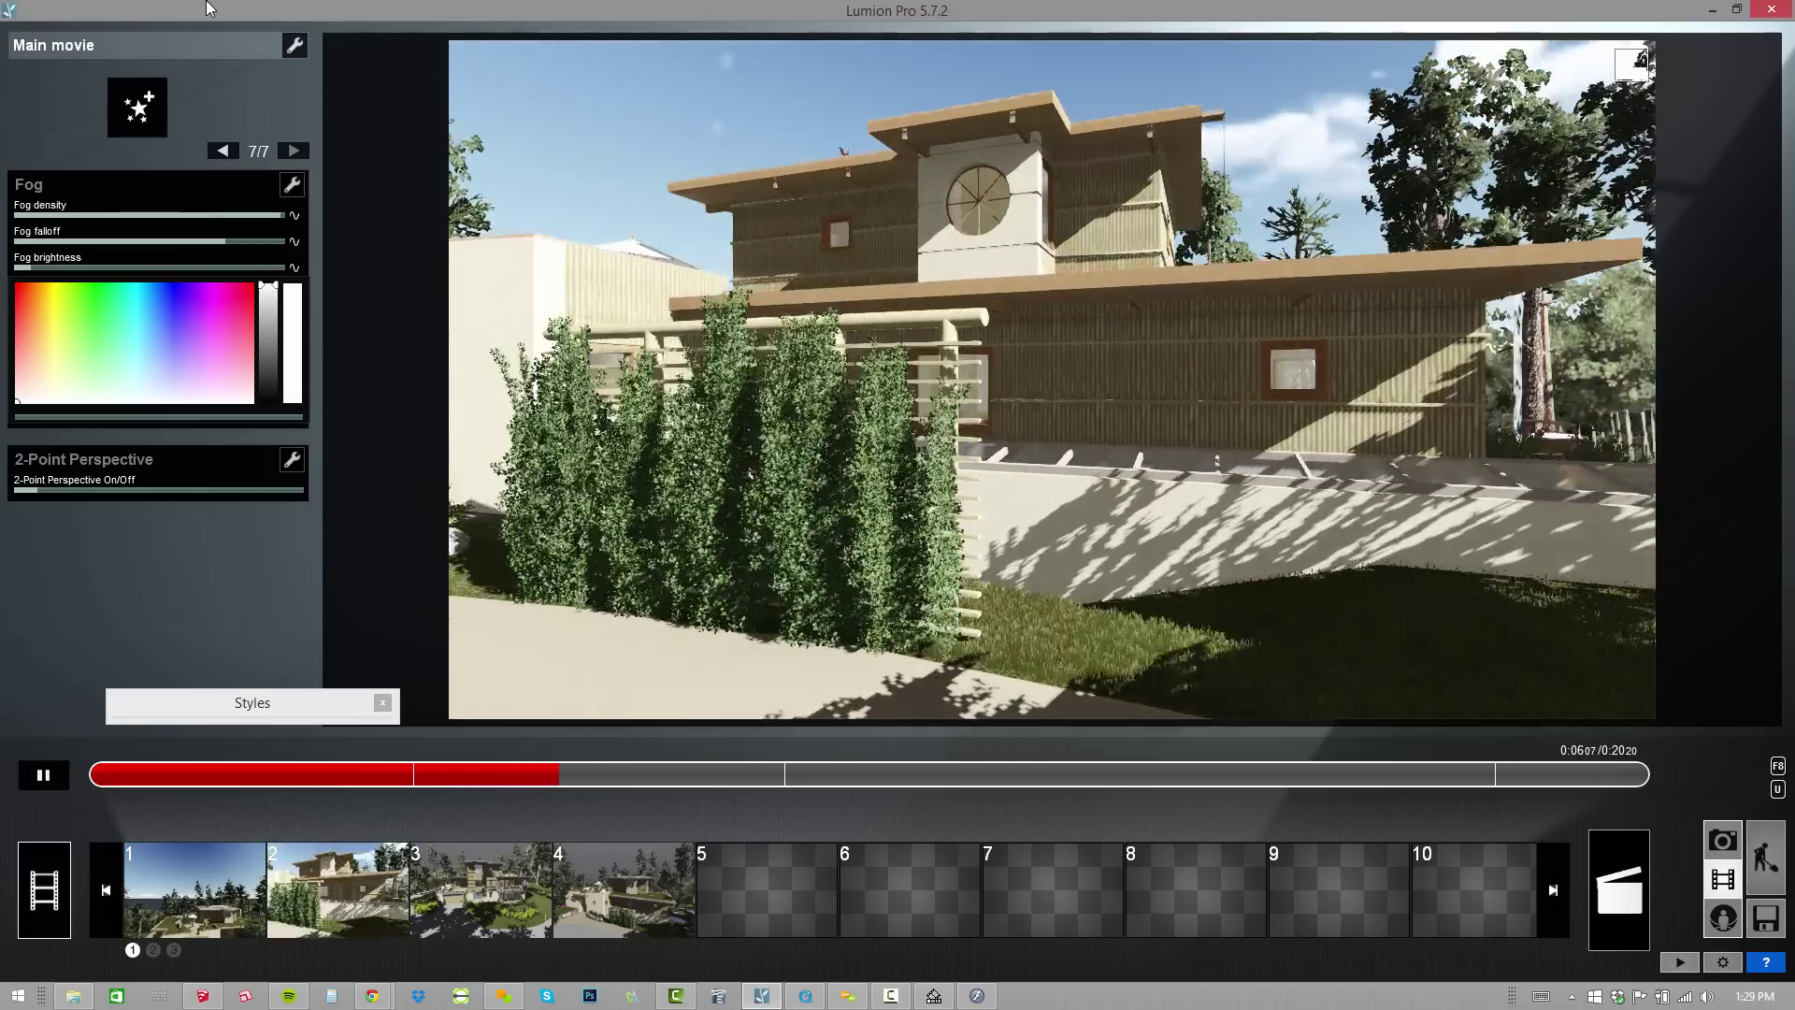
{"action": "left_click", "coordinate": [44, 775]}
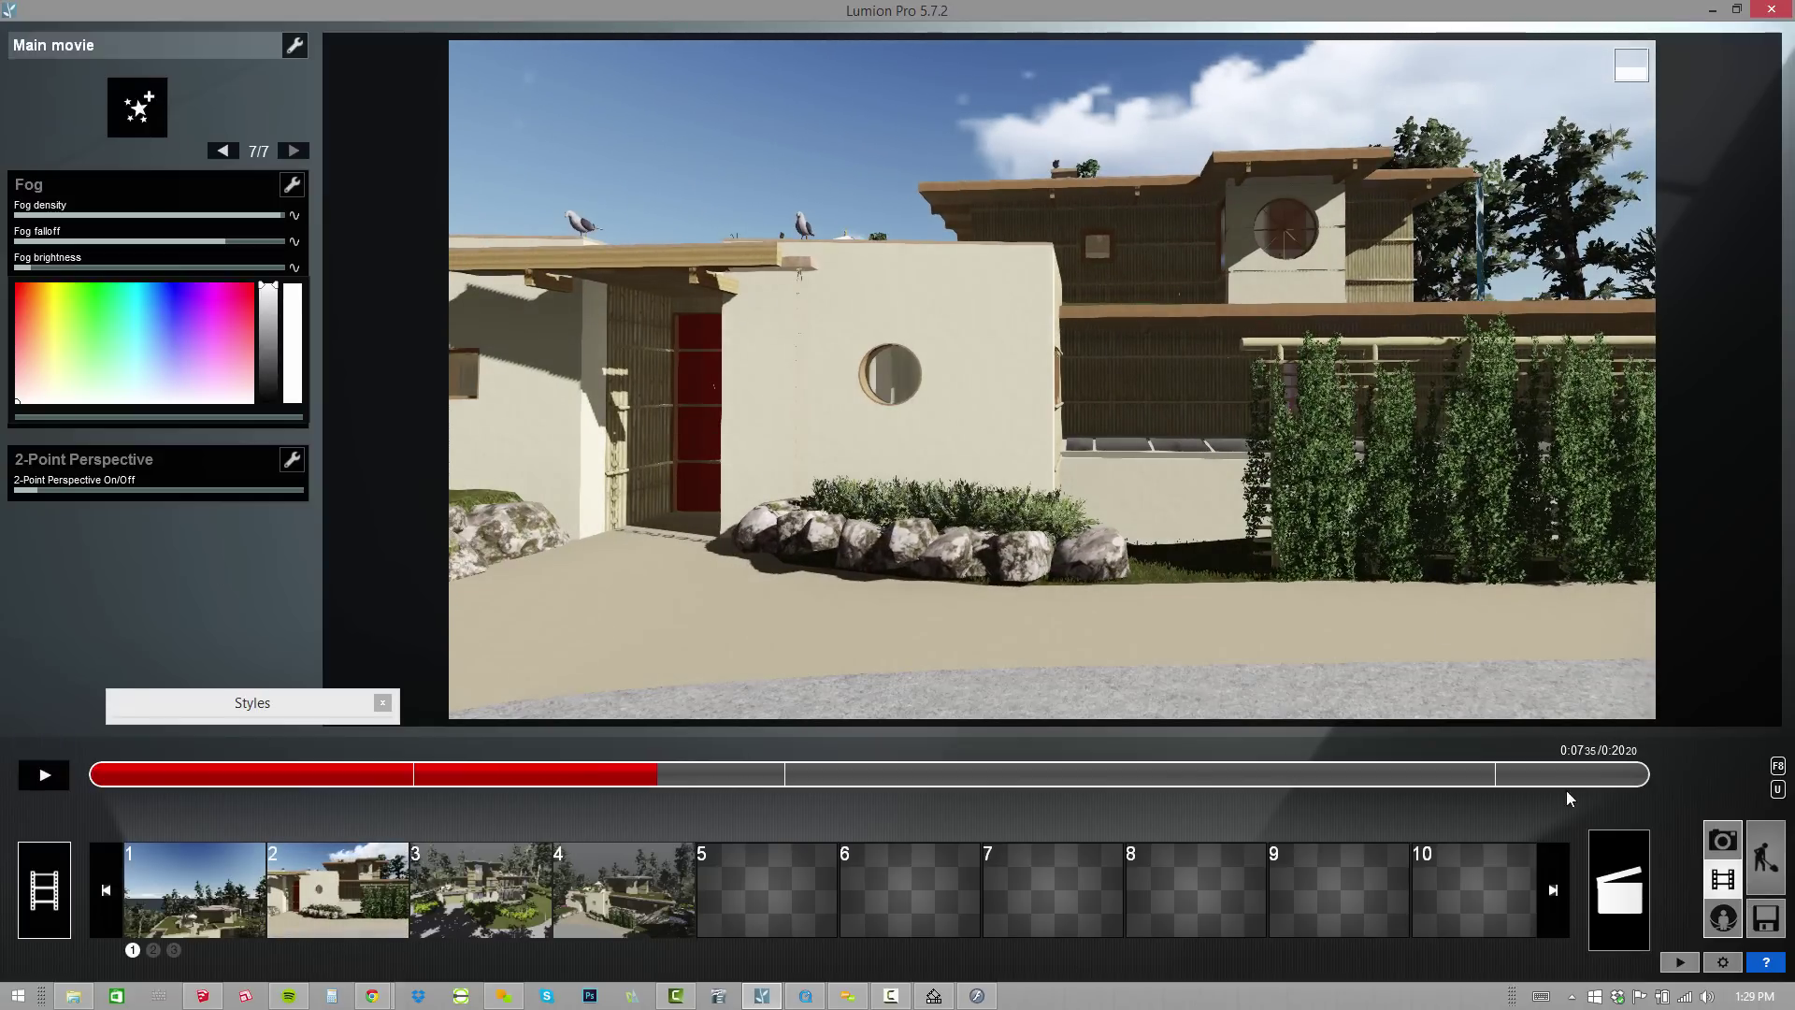
{"action": "left_click", "coordinate": [1722, 920]}
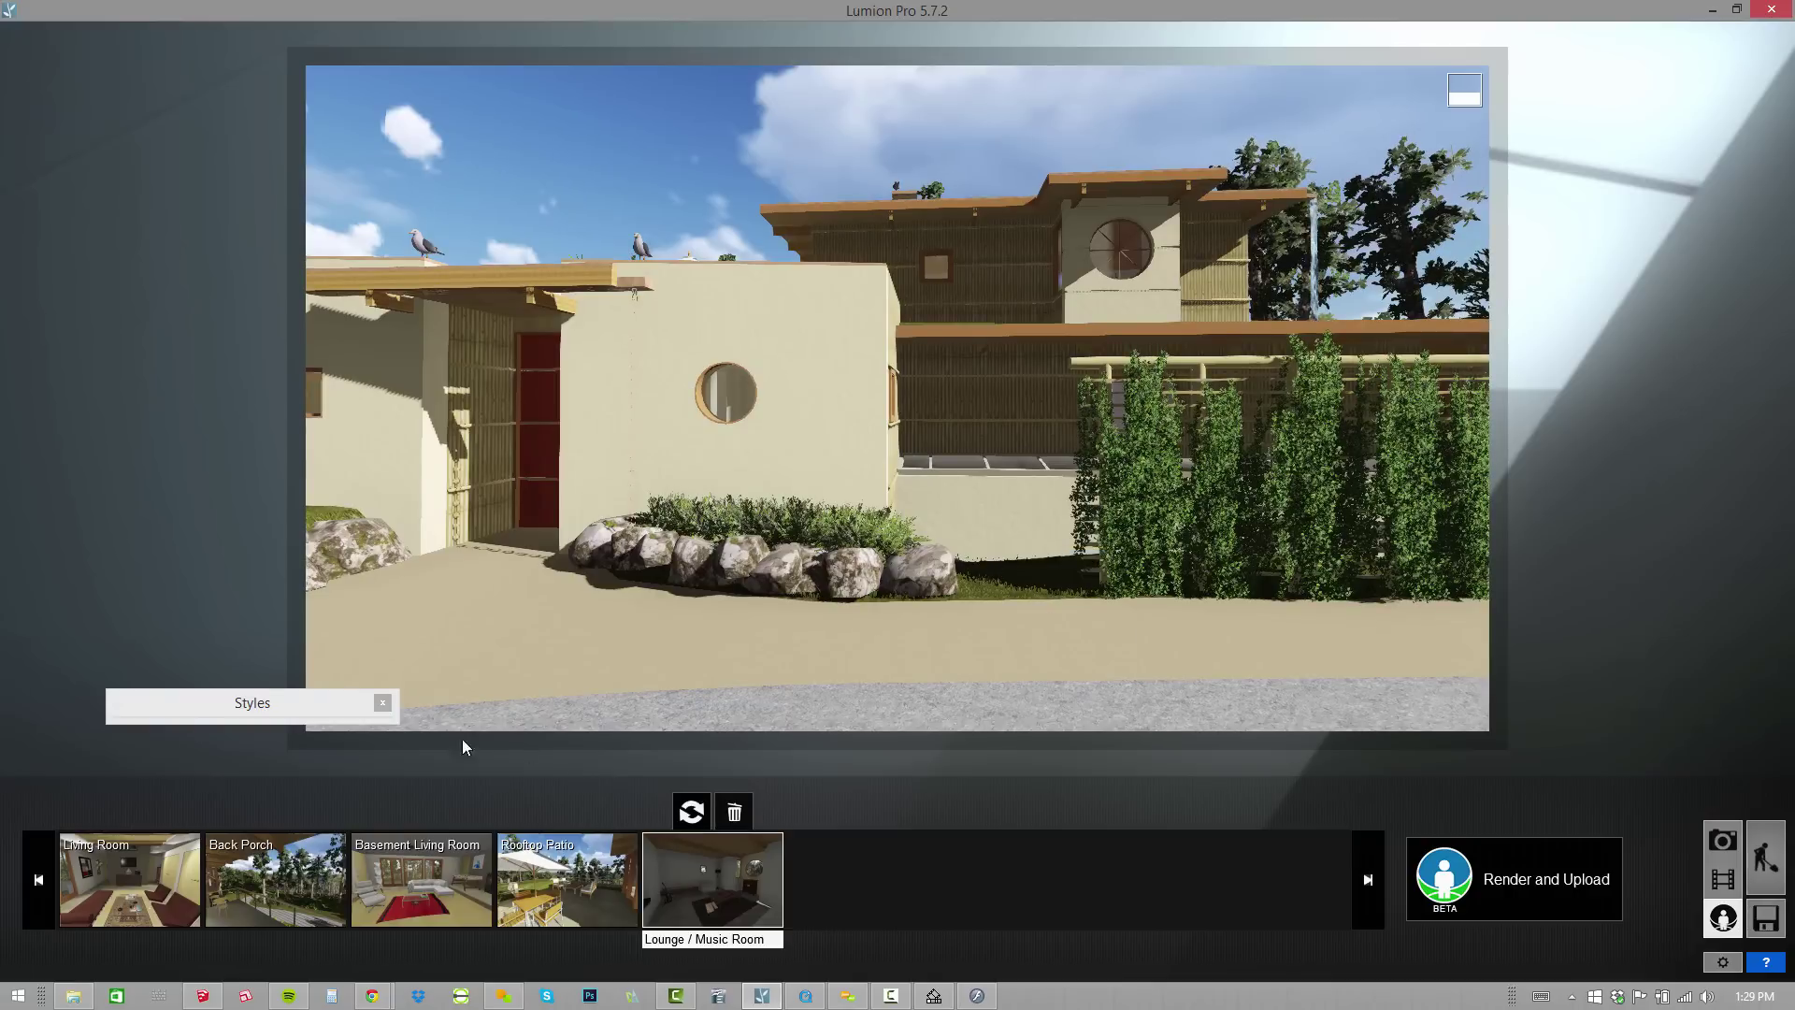
Scroll back to the first viewpoints and delete the Property Aerial viewpoint.
{"action": "left_click", "coordinate": [36, 882]}
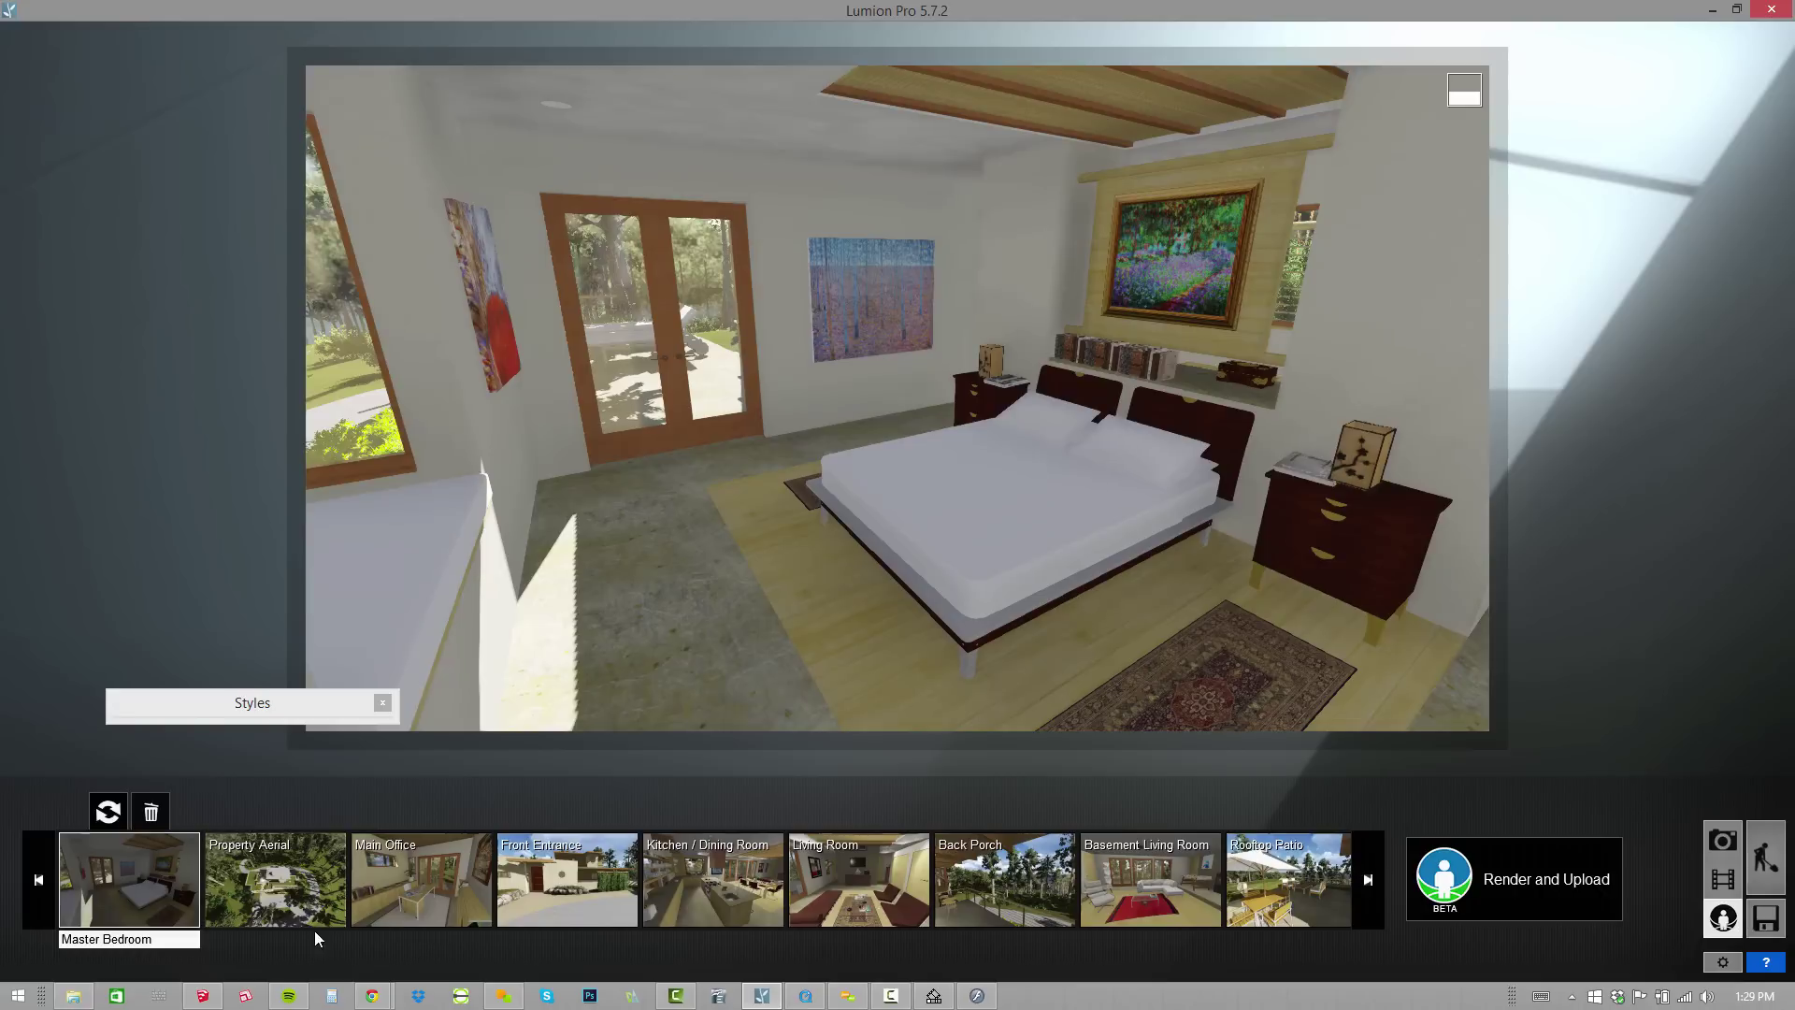
{"action": "left_click", "coordinate": [300, 903]}
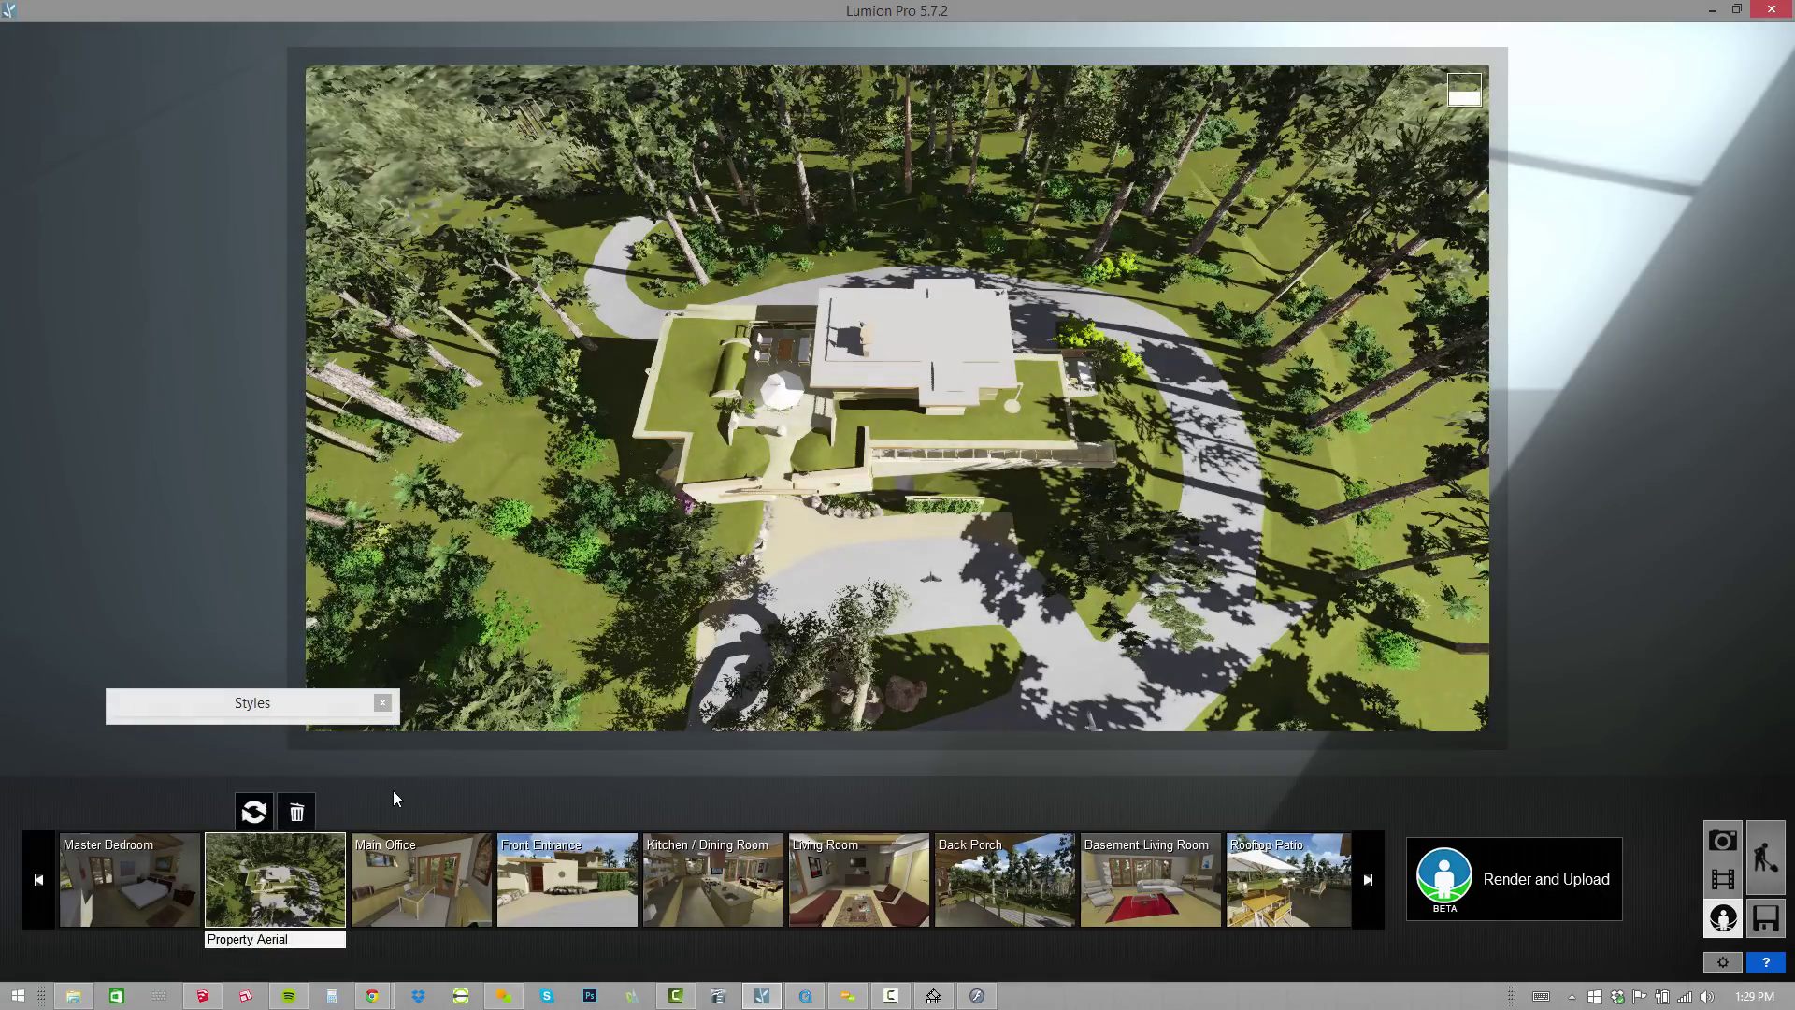
{"action": "left_click", "coordinate": [297, 811]}
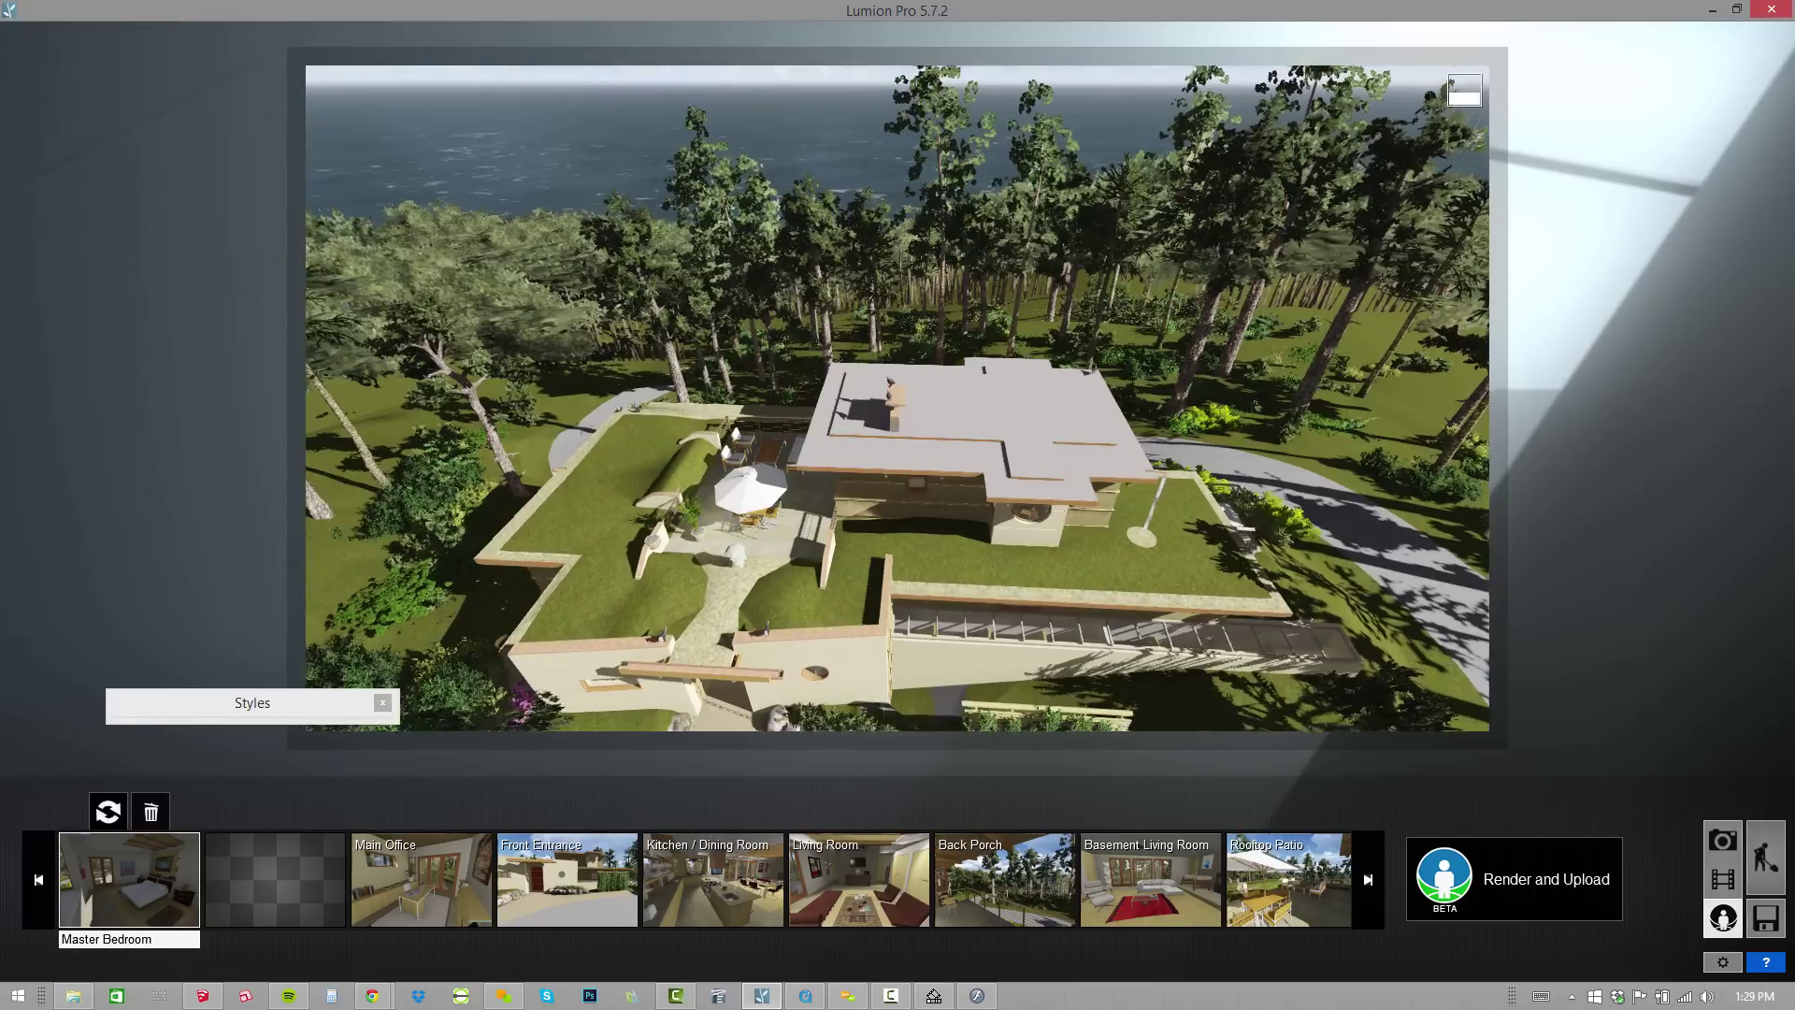
Store the current aerial camera in the empty slot and title it 'Property Aerial'.
{"action": "mouse_move", "coordinate": [267, 865]}
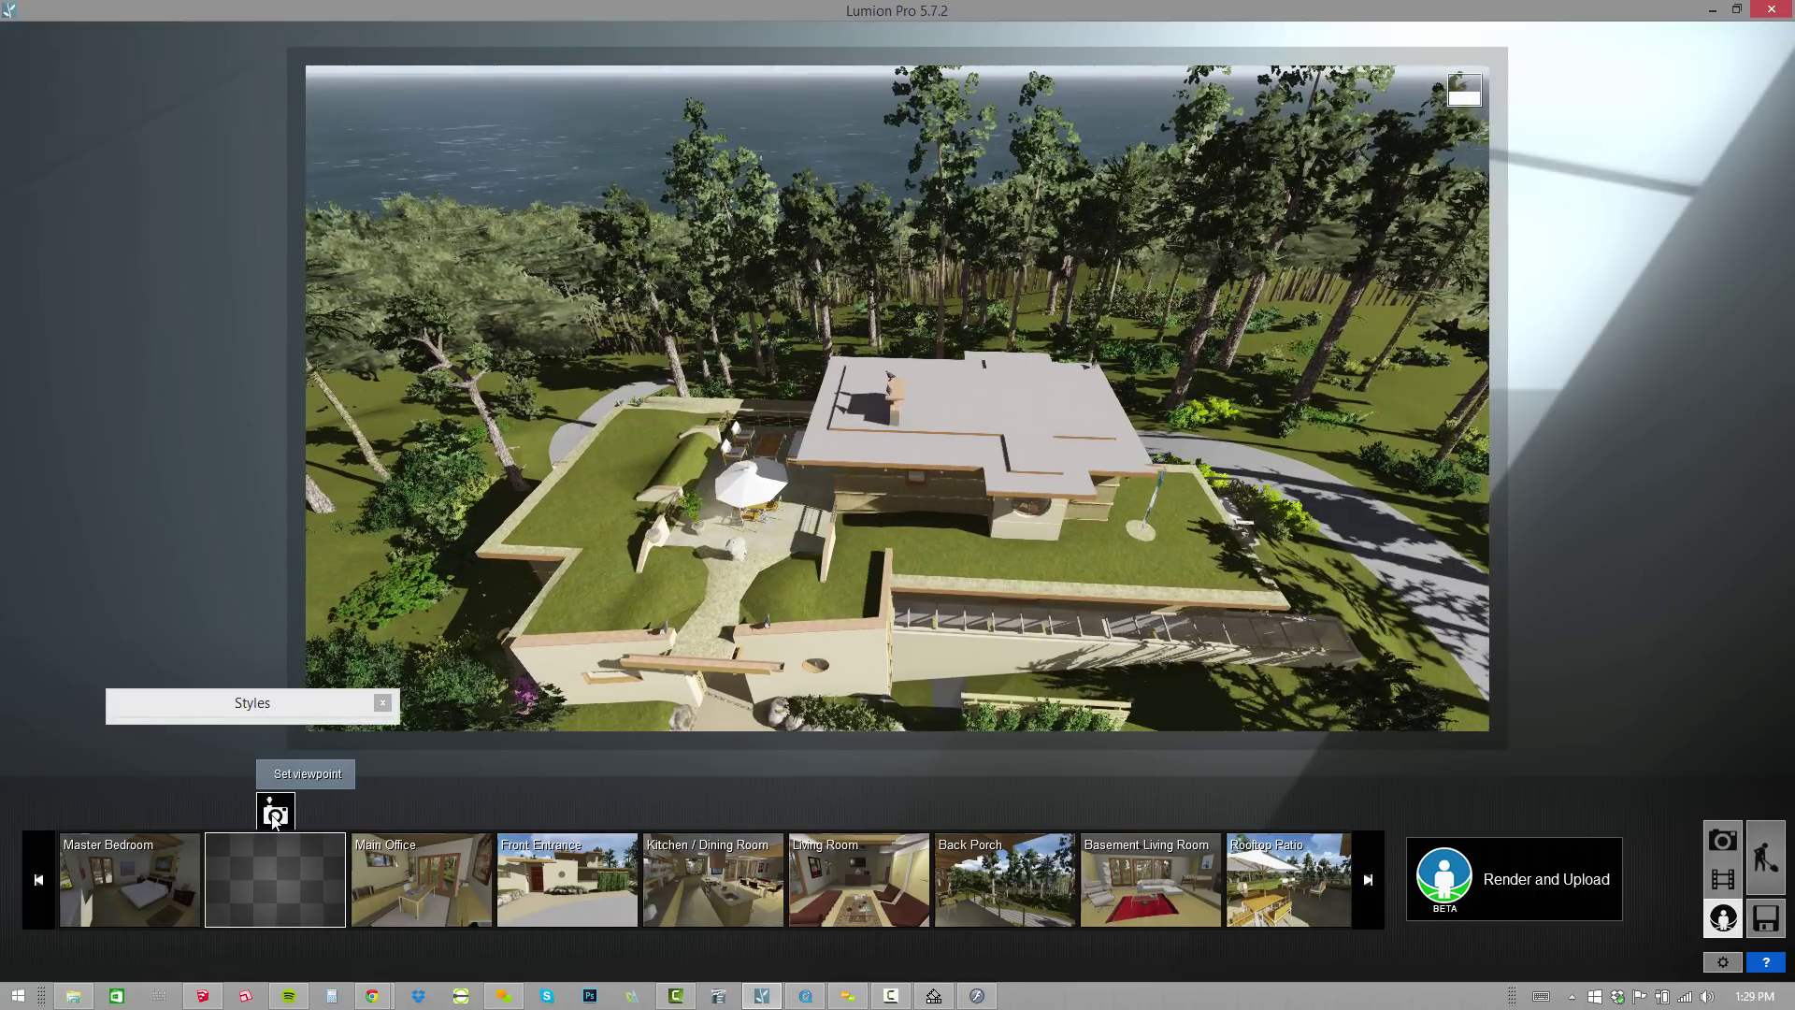
{"action": "left_click", "coordinate": [284, 804]}
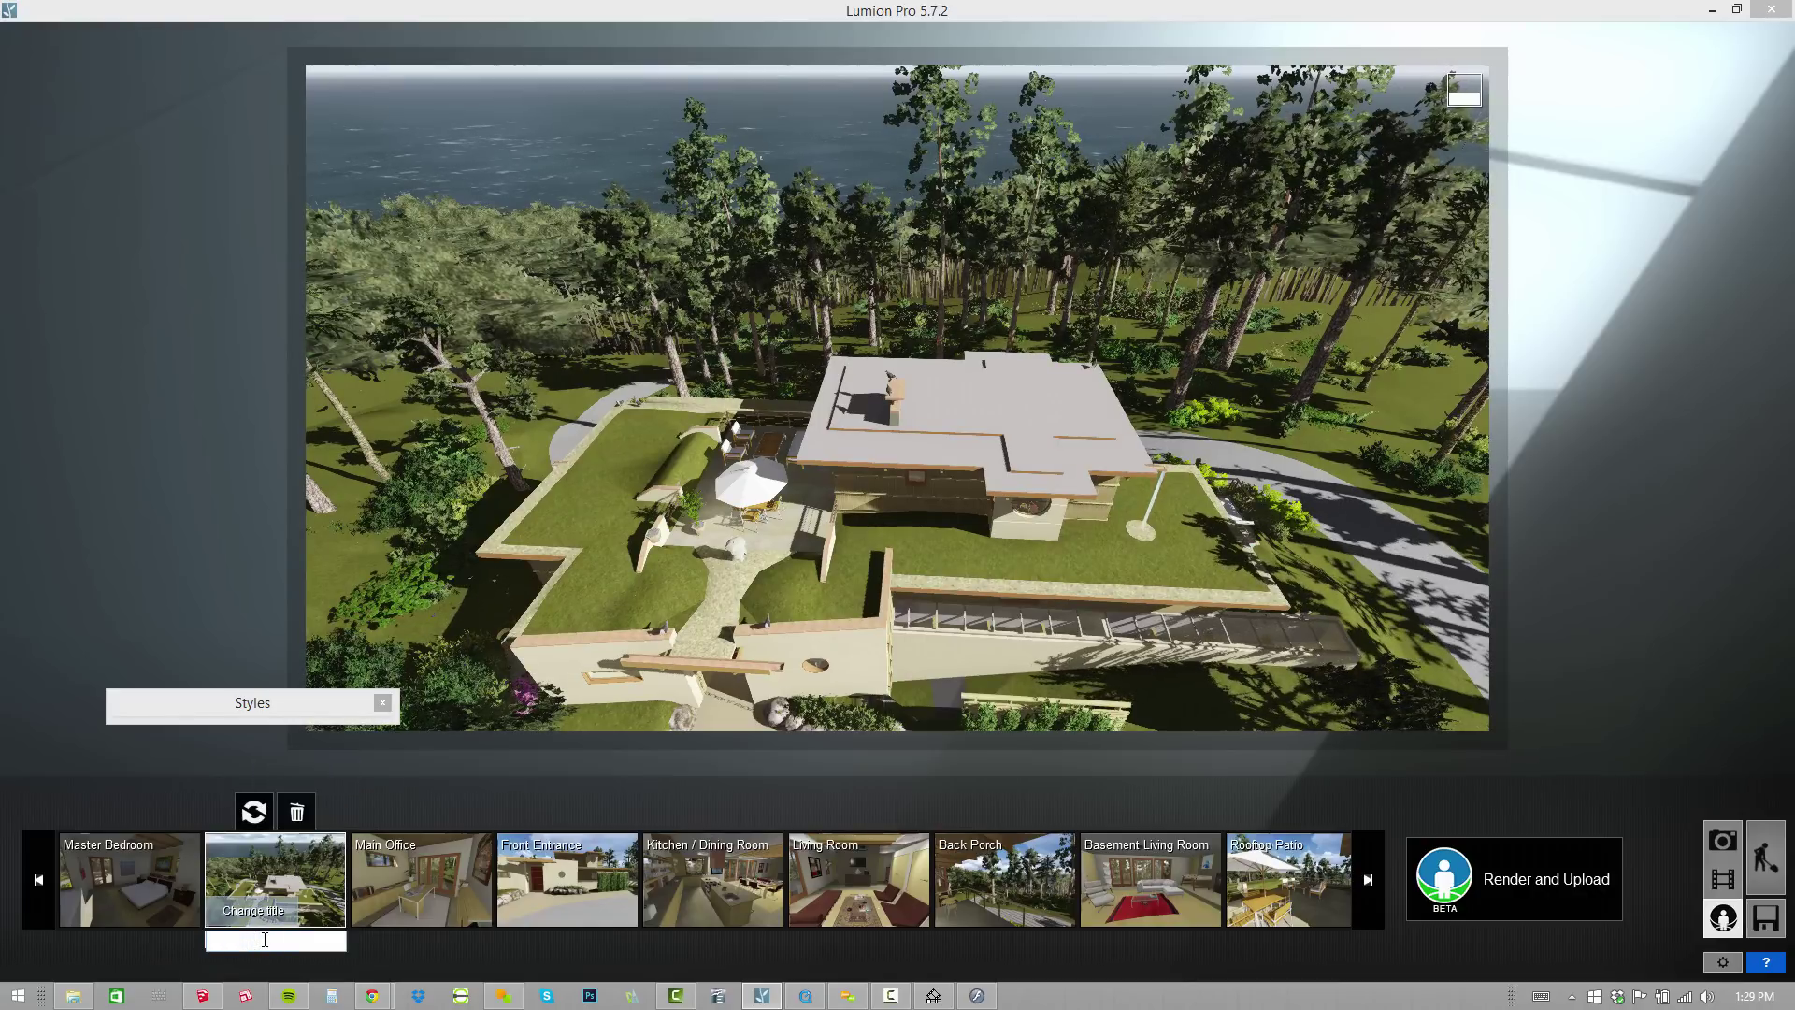
{"action": "left_click", "coordinate": [265, 940]}
{"action": "type", "text": "Propert"}
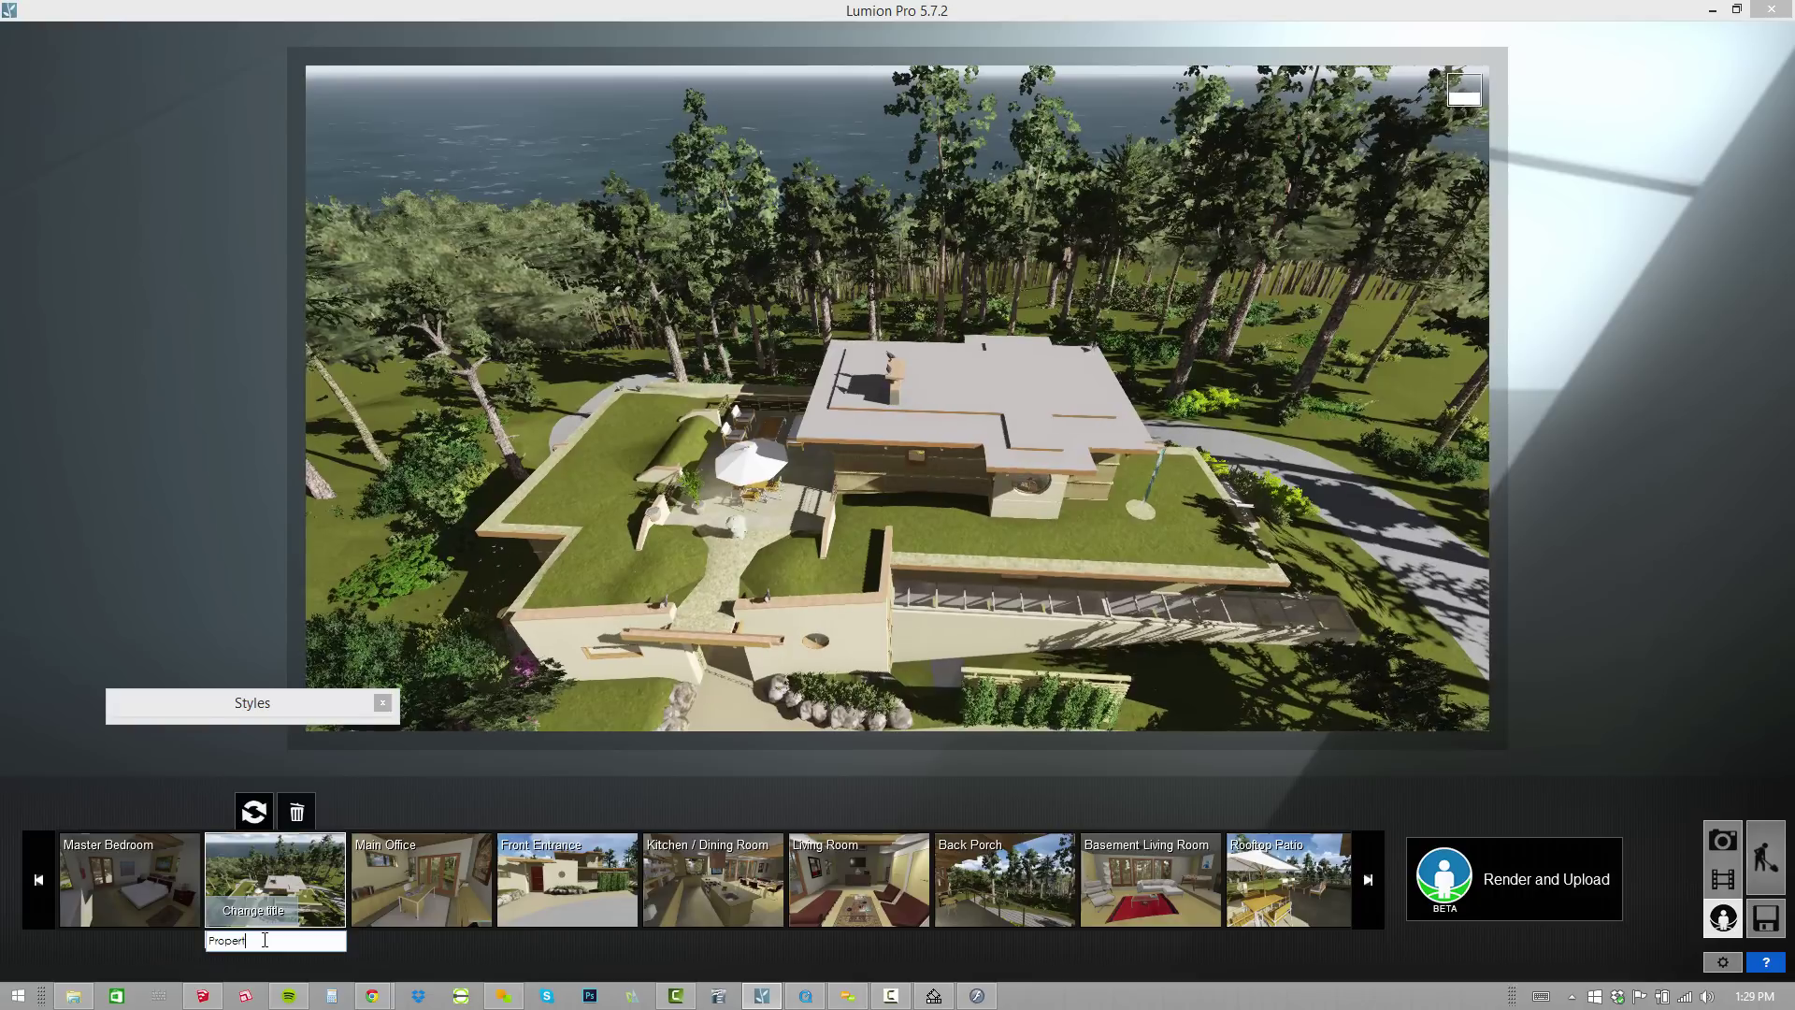
{"action": "type", "text": "y Aerial"}
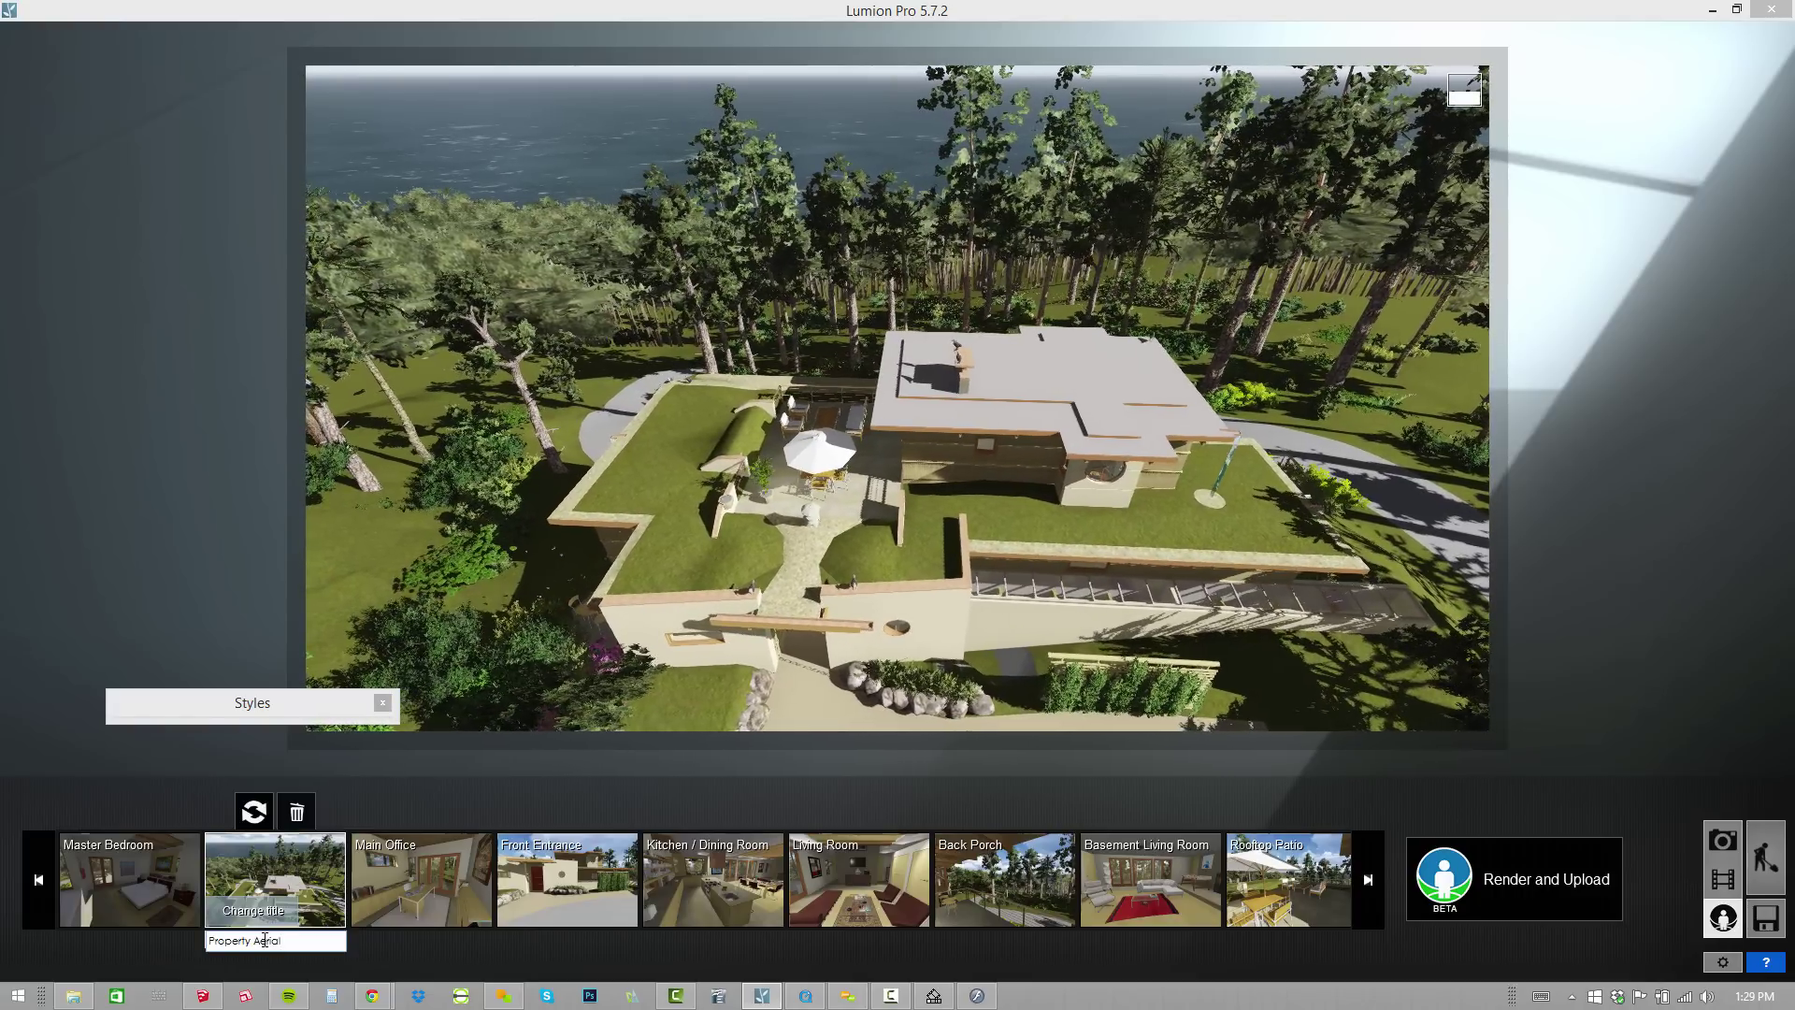
{"action": "key", "text": "Return"}
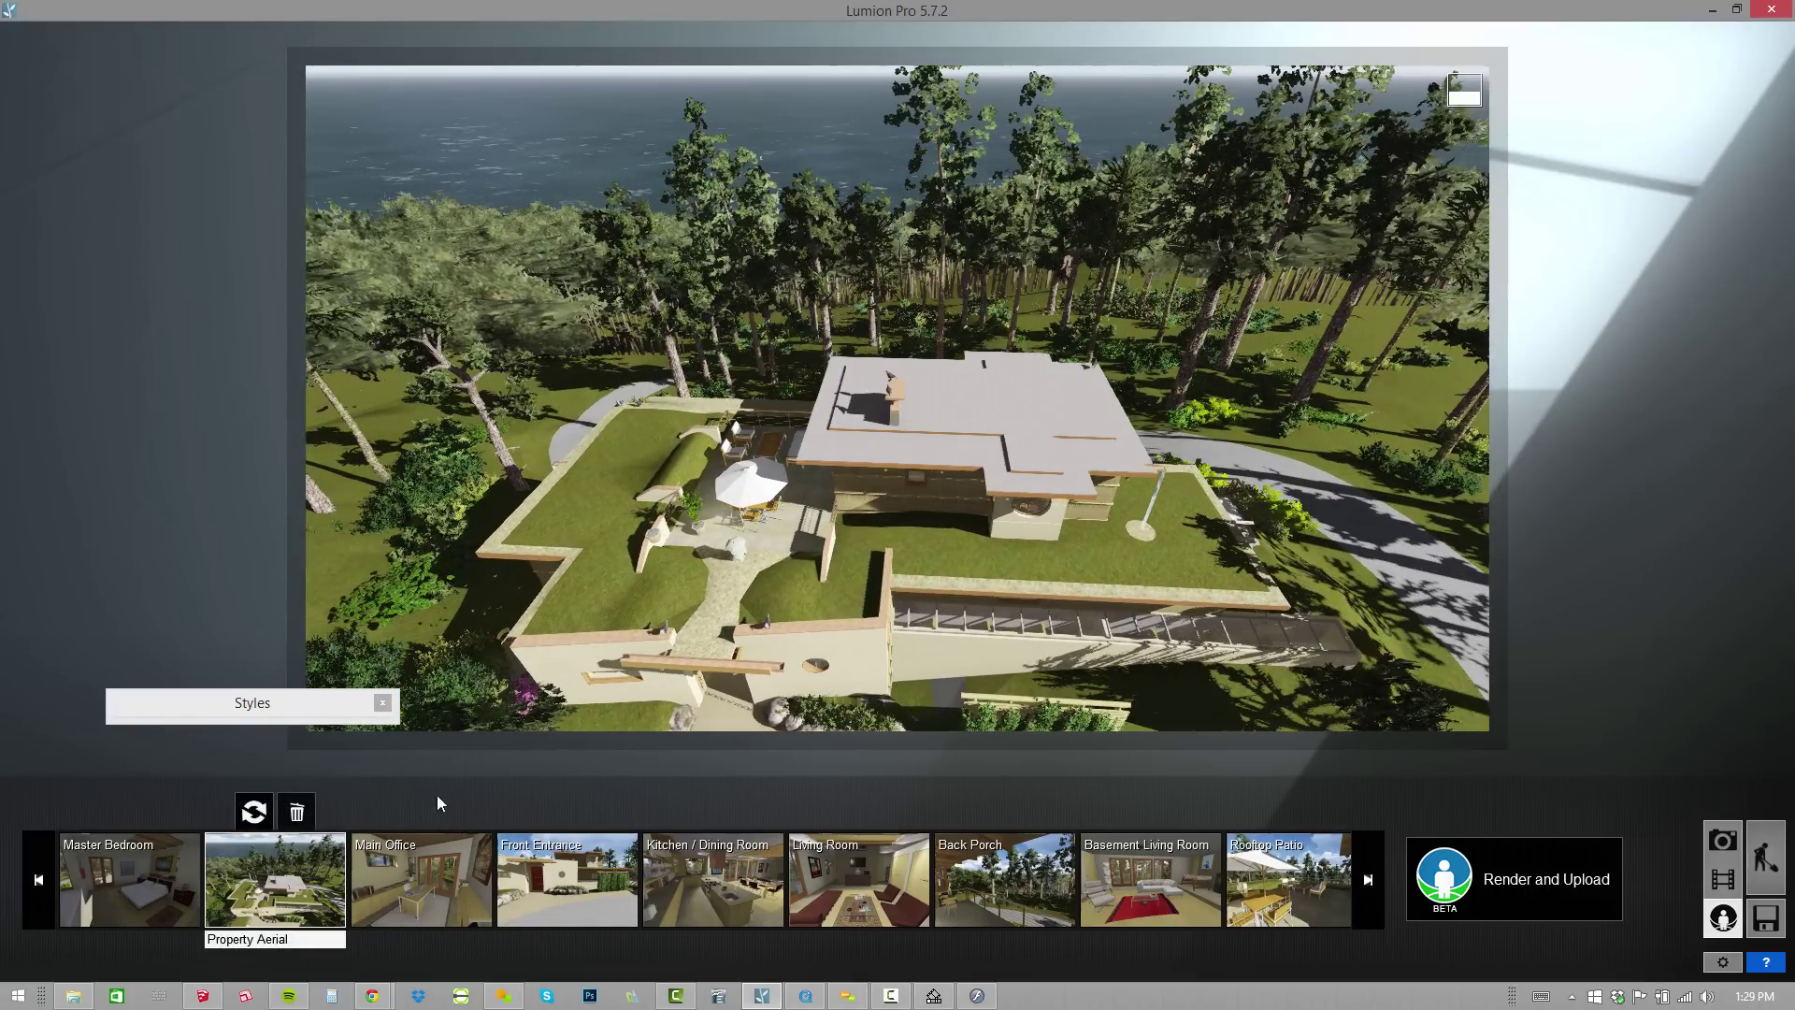
{"action": "left_click", "coordinate": [142, 877]}
Review the viewpoints through Back Porch, resetting Front Entrance and Back Porch to the current camera.
{"action": "left_click", "coordinate": [292, 857]}
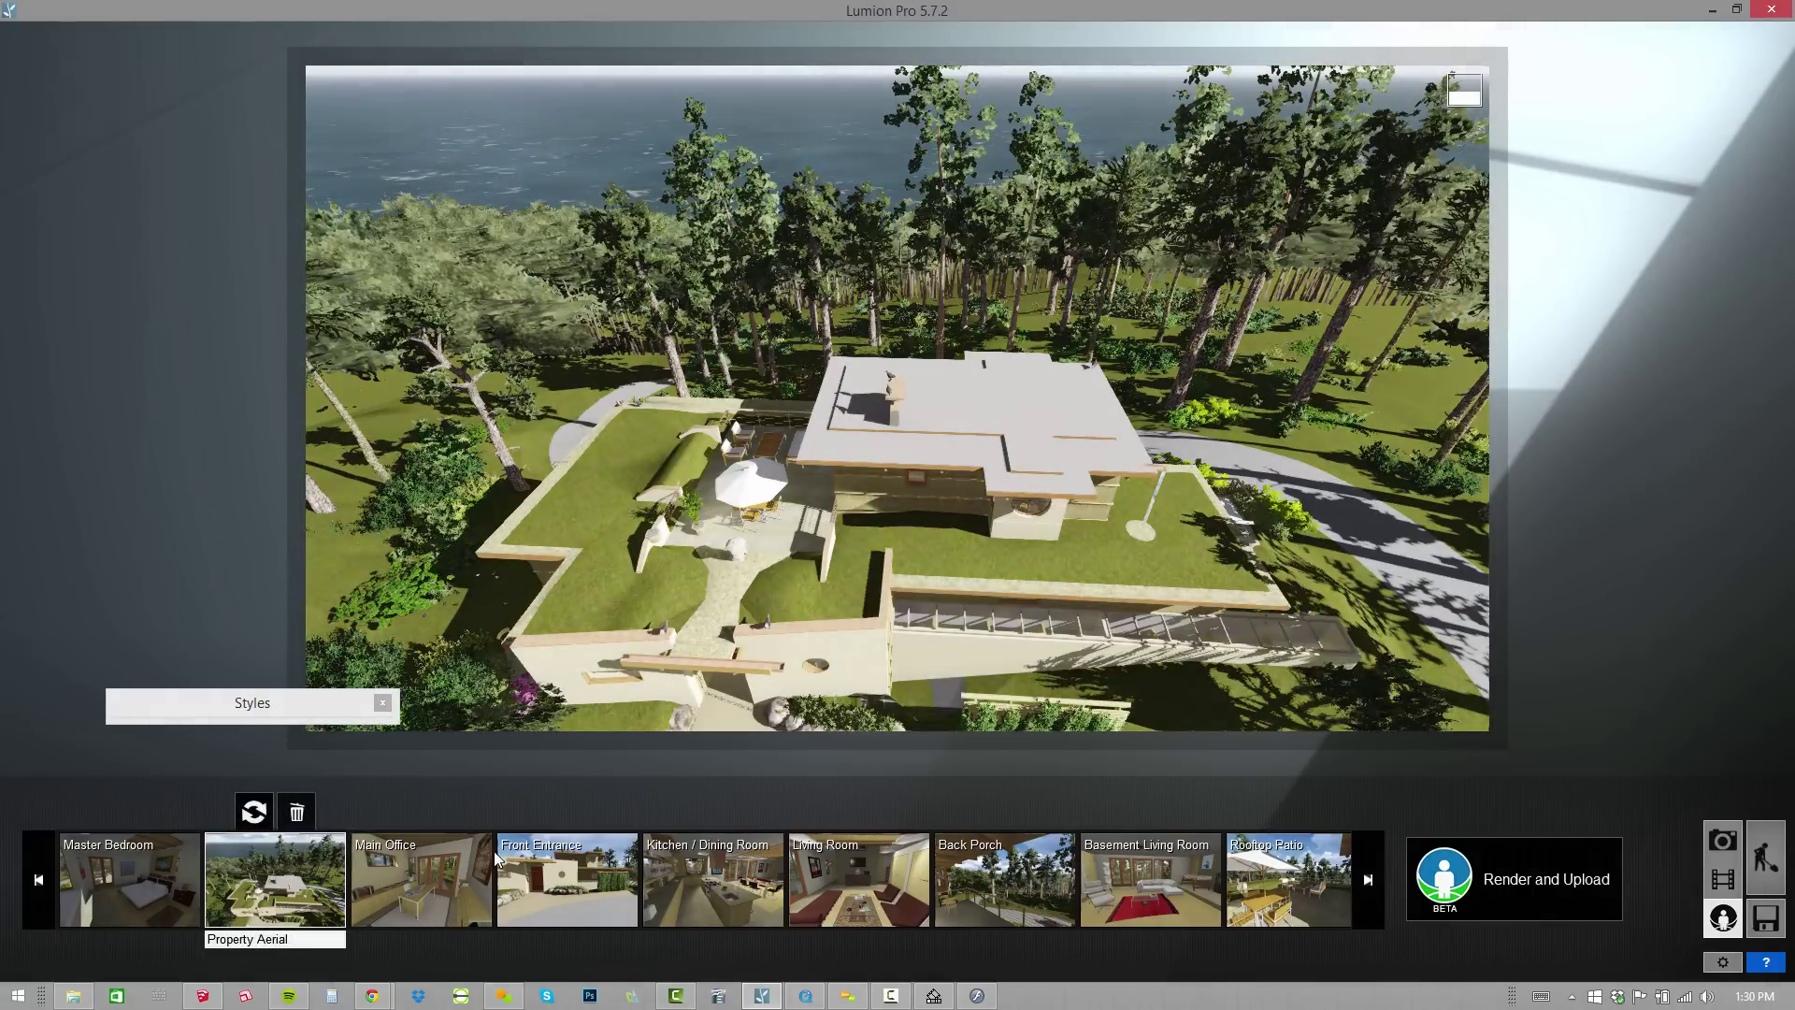
{"action": "left_click", "coordinate": [485, 858]}
{"action": "left_click", "coordinate": [584, 850]}
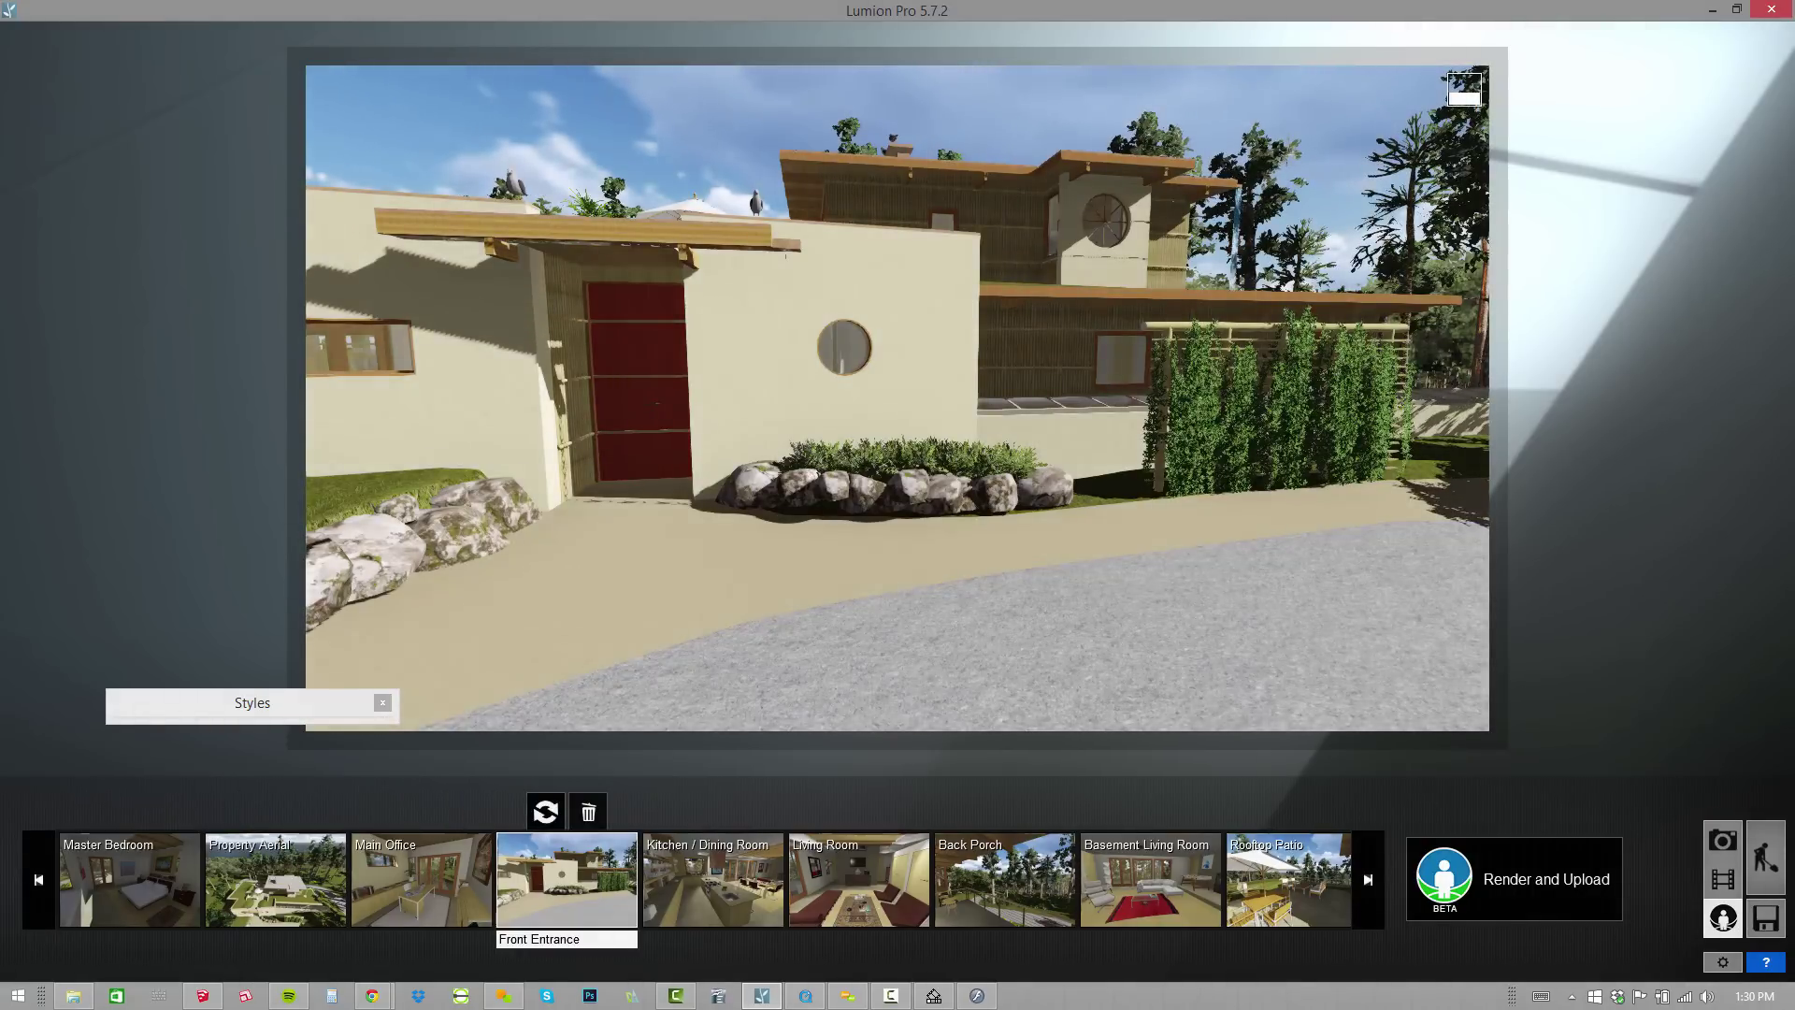
{"action": "left_click", "coordinate": [546, 813]}
{"action": "left_click", "coordinate": [727, 860]}
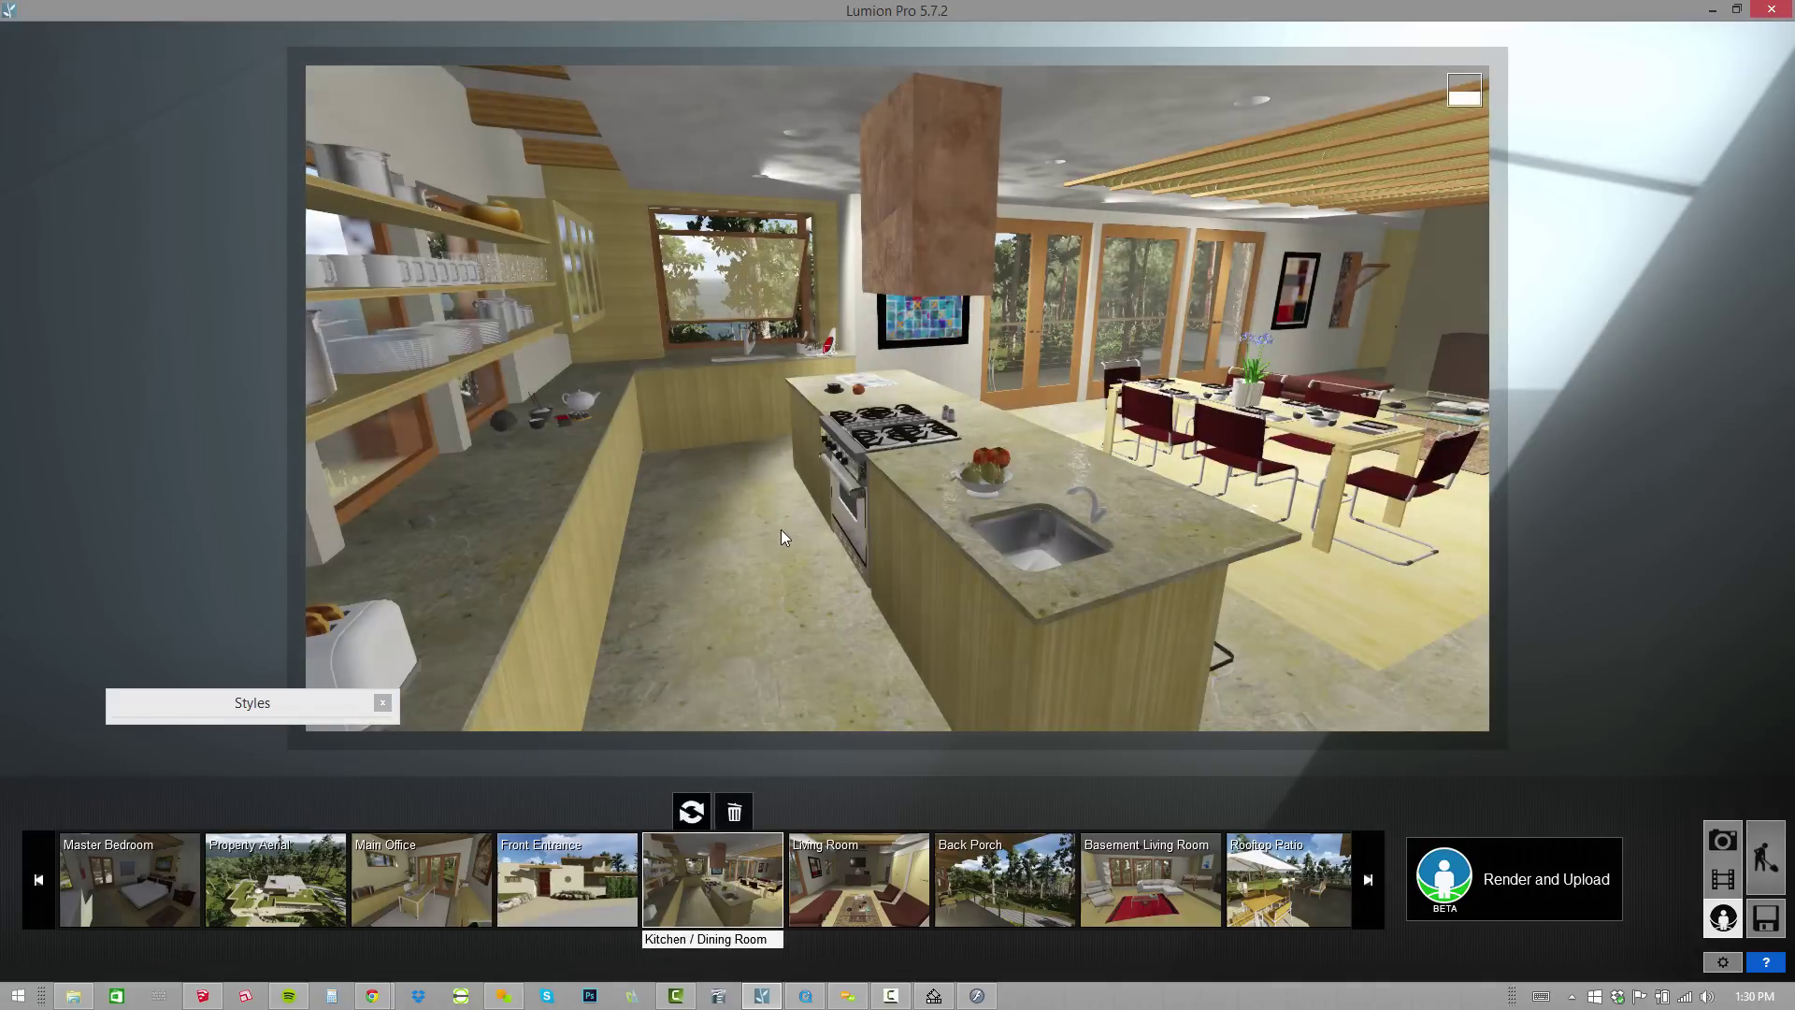
{"action": "left_click", "coordinate": [861, 868]}
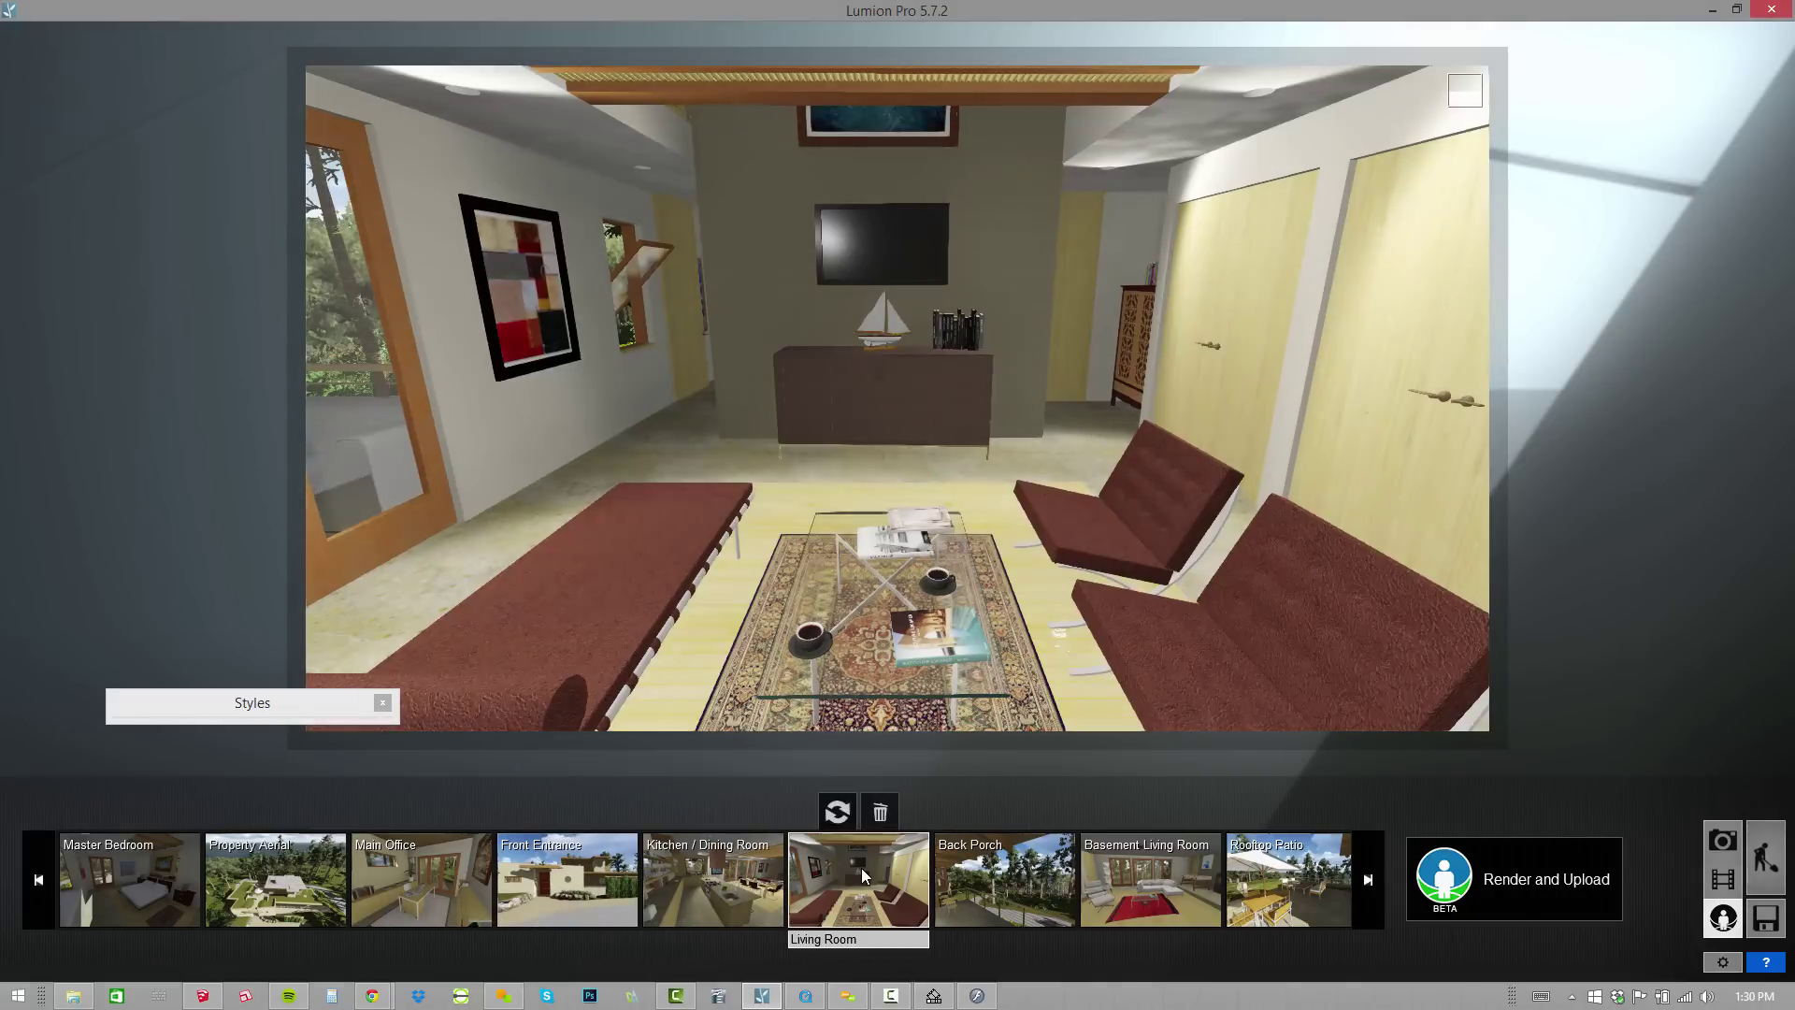
{"action": "left_click", "coordinate": [1026, 901]}
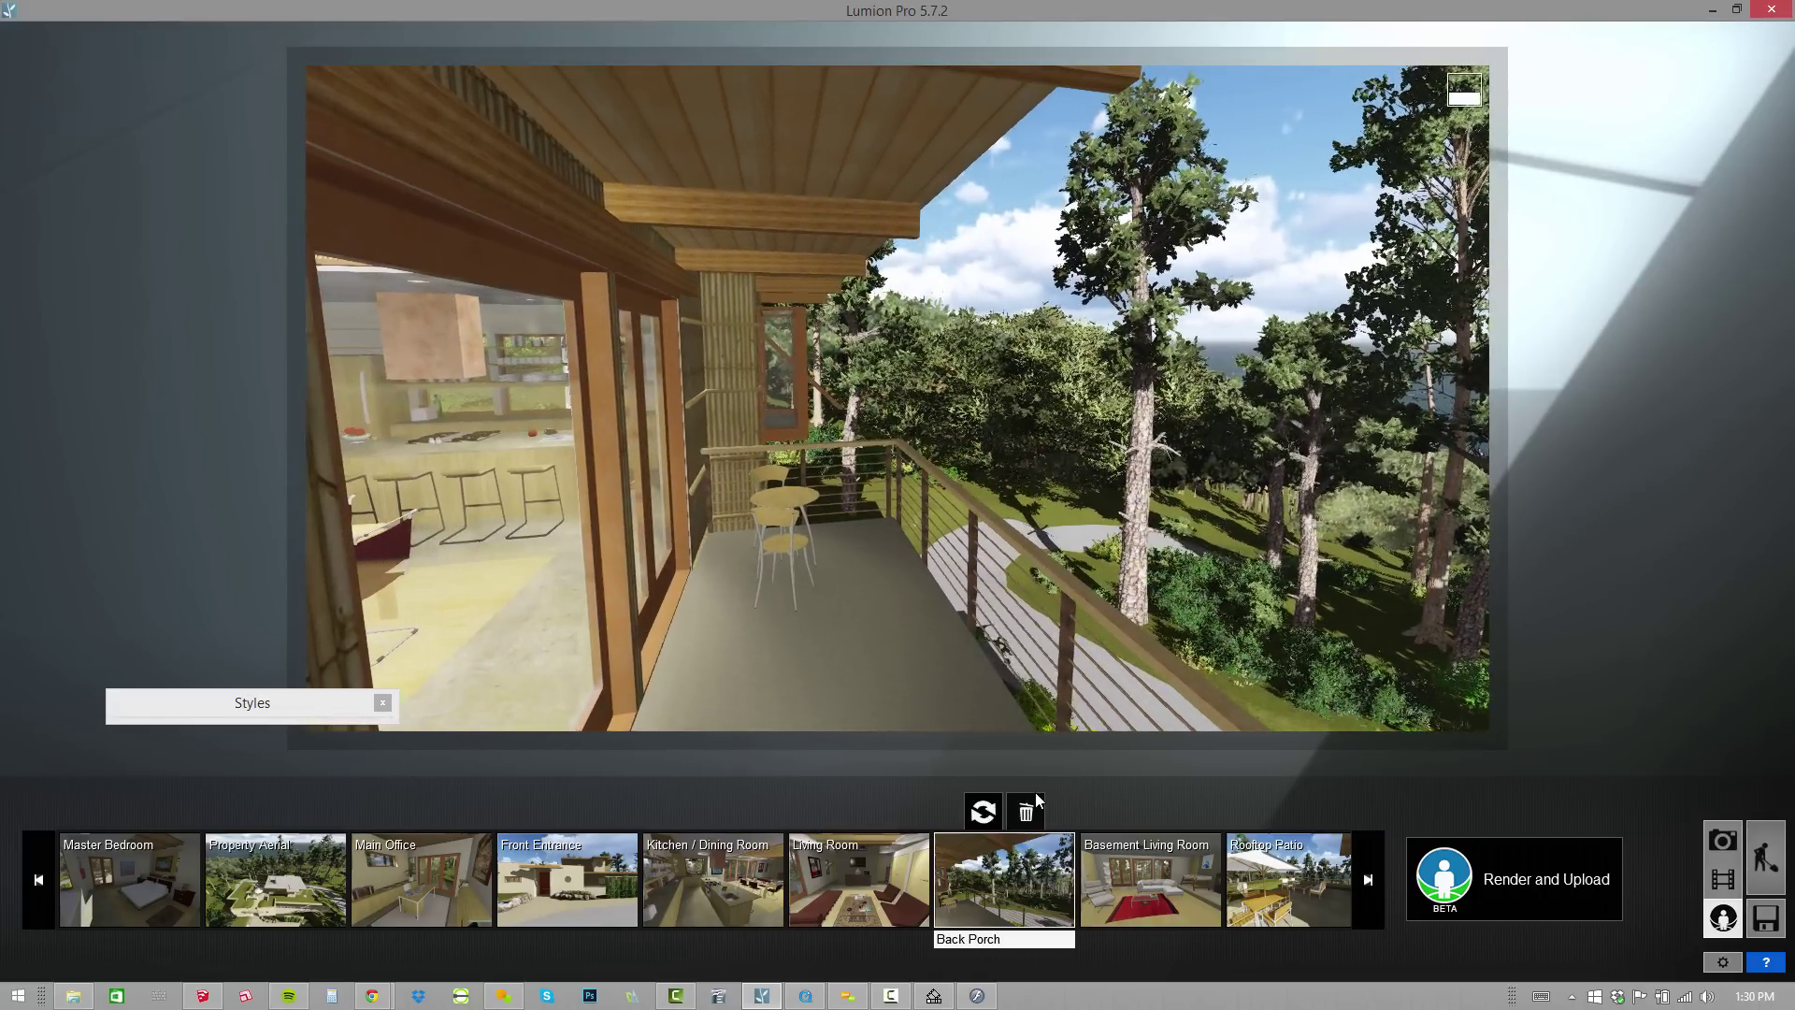
{"action": "left_click", "coordinate": [983, 812]}
Review the remaining viewpoints and reset Lounge / Music Room to face the round window and cabinet.
{"action": "left_click", "coordinate": [1173, 912]}
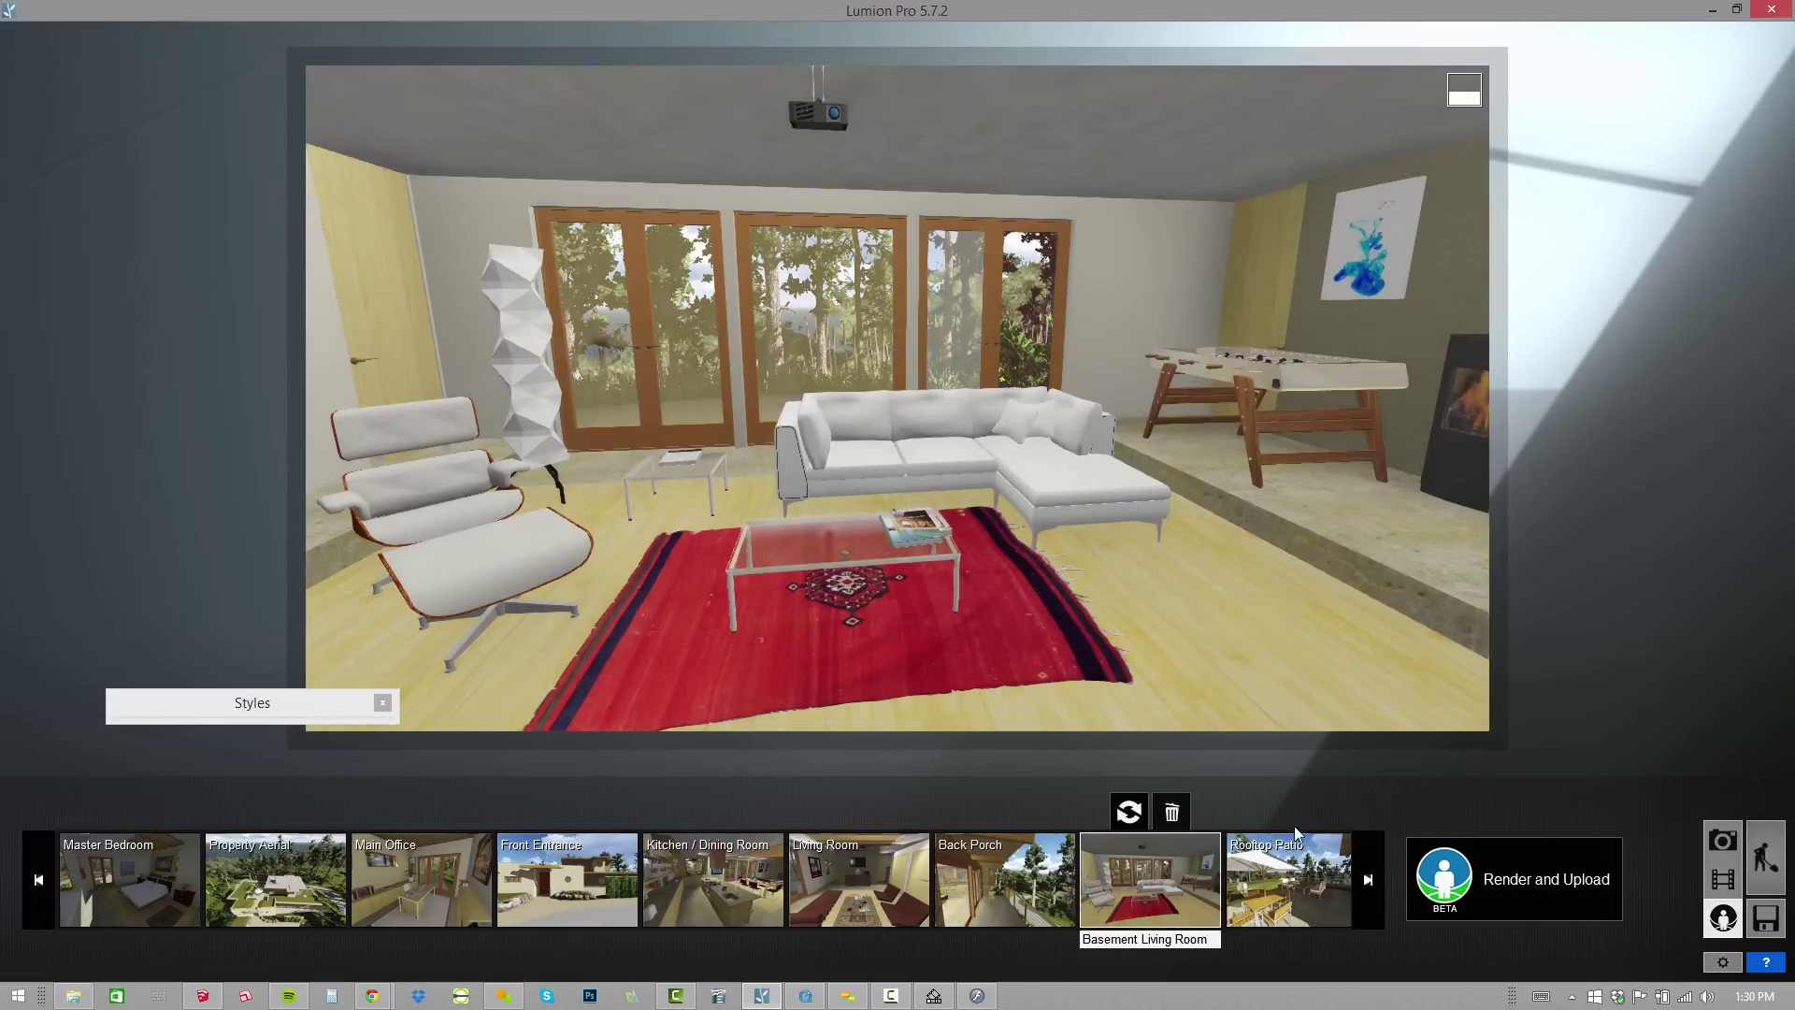
{"action": "left_click", "coordinate": [1290, 879]}
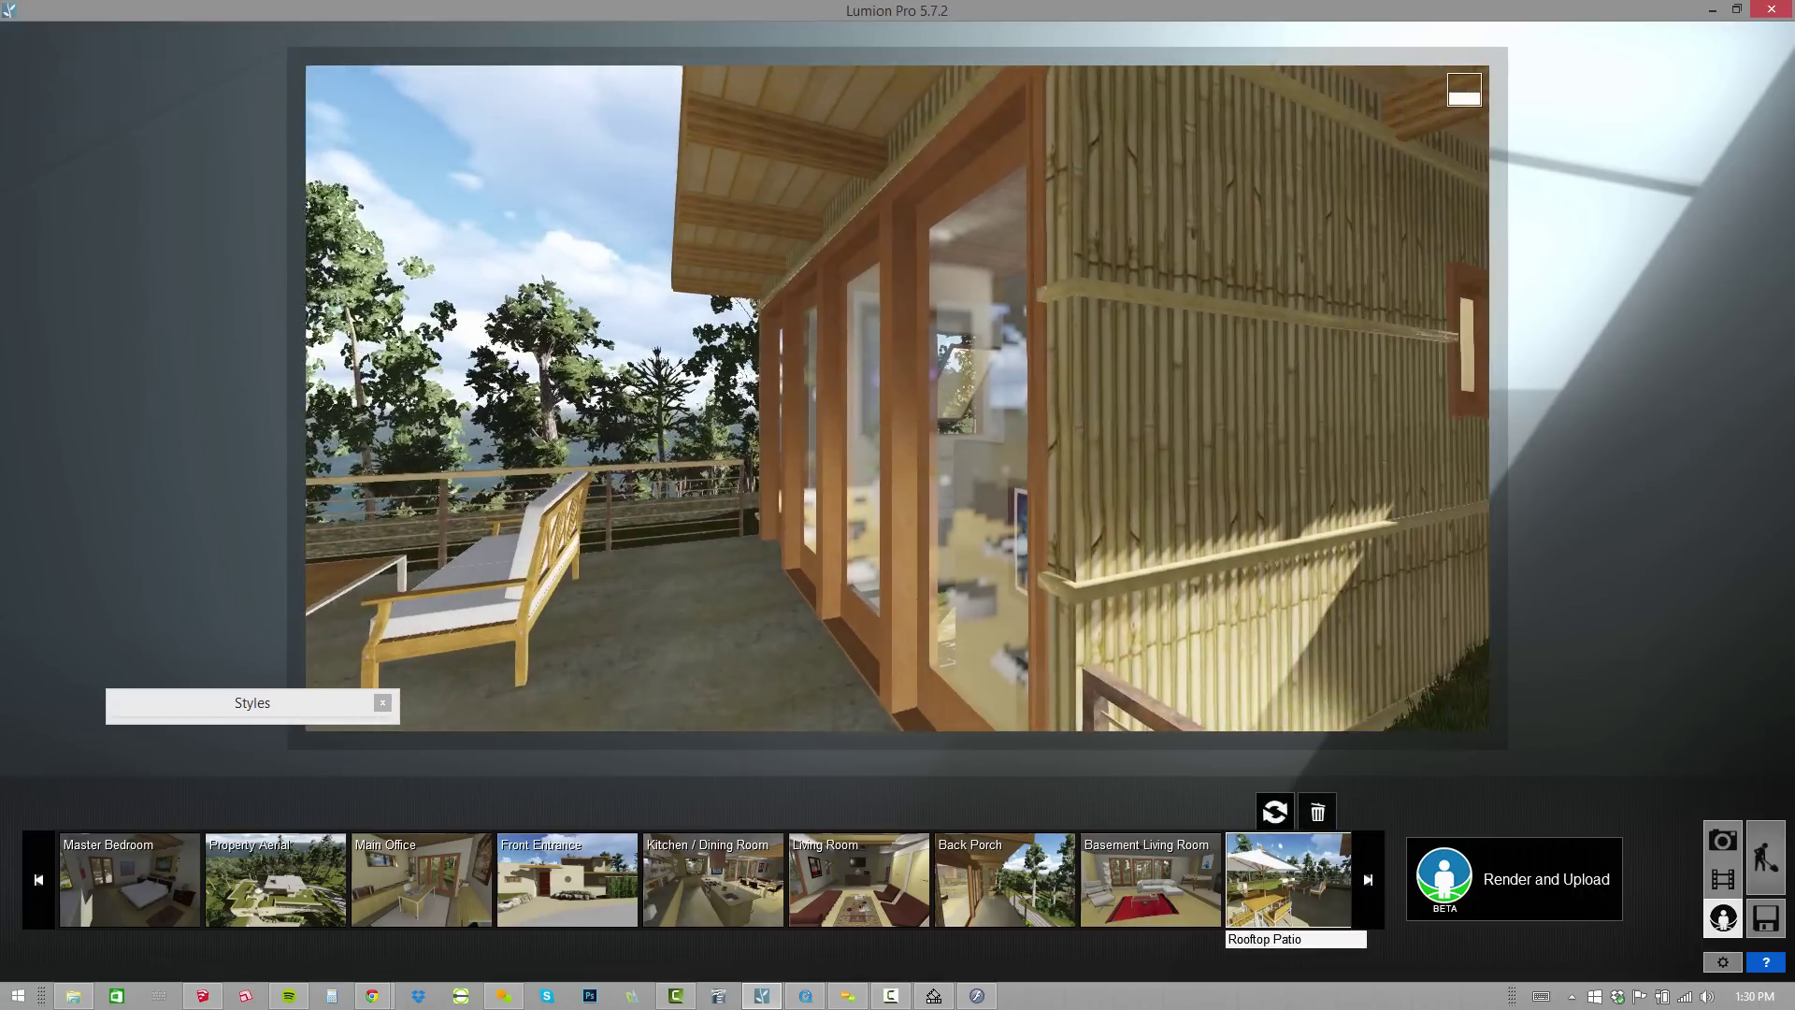
{"action": "left_click", "coordinate": [1368, 879]}
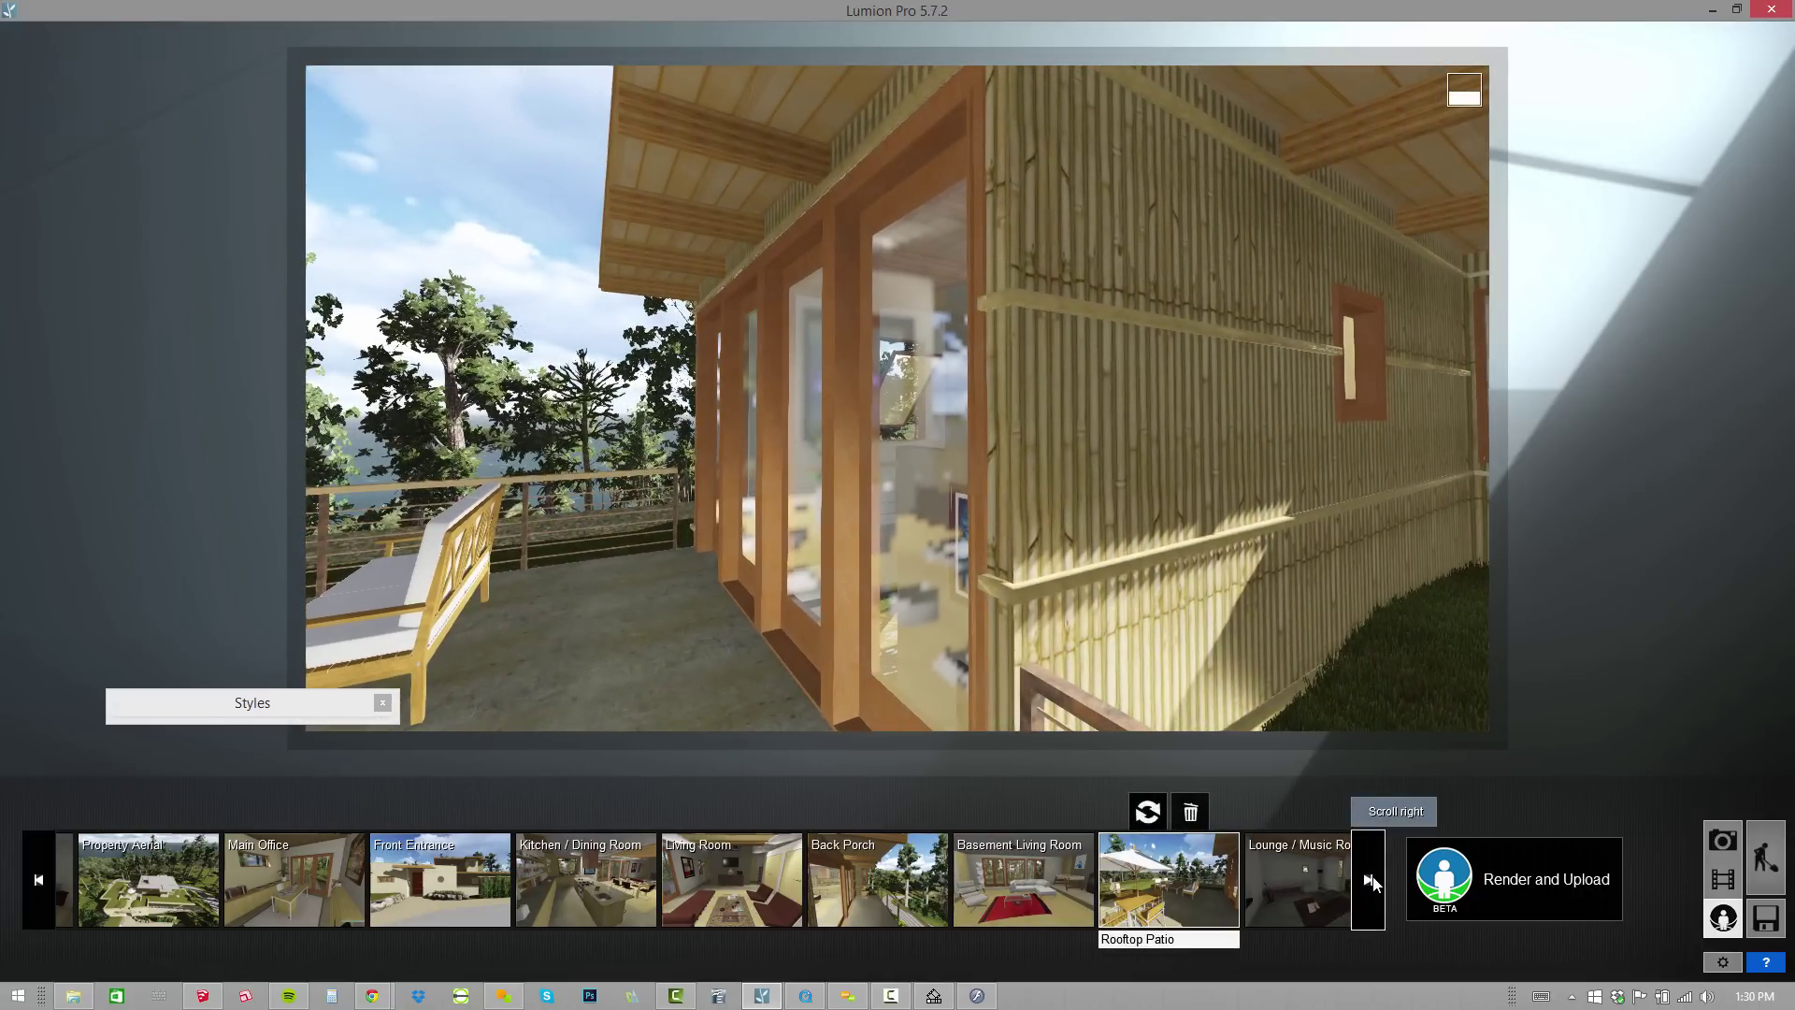
{"action": "left_click", "coordinate": [1368, 879]}
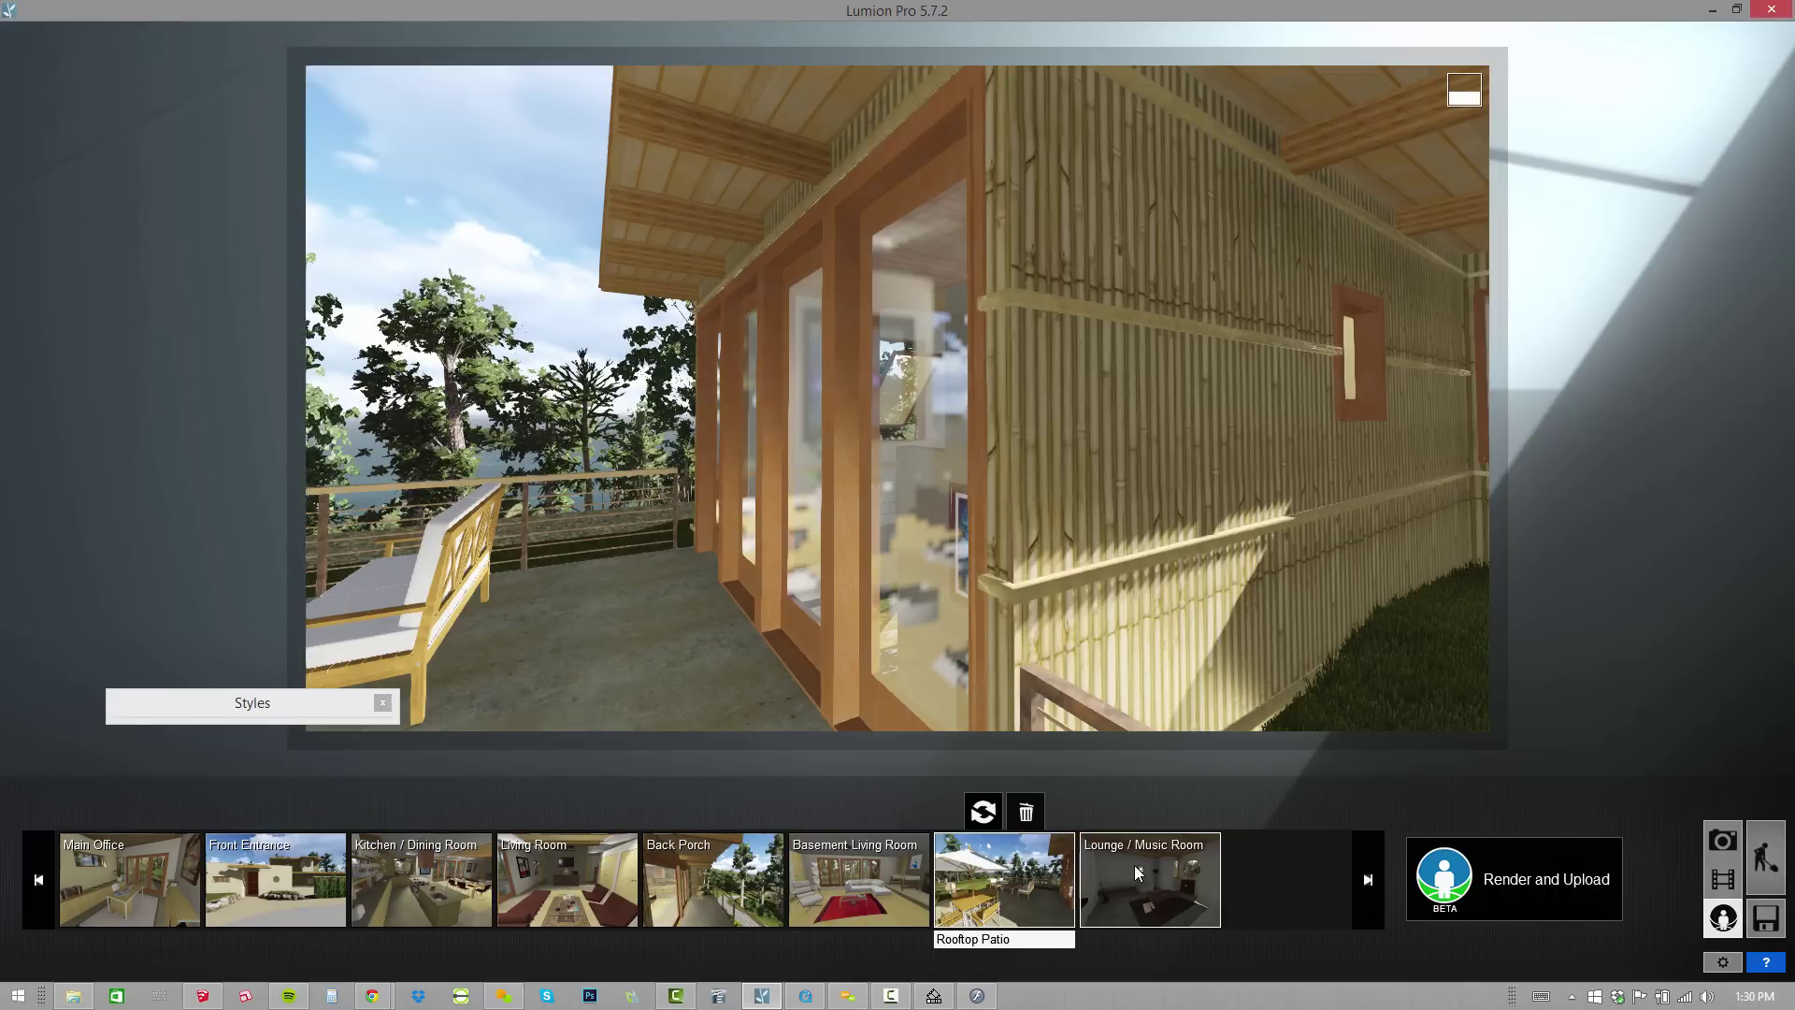
{"action": "left_click", "coordinate": [1139, 873]}
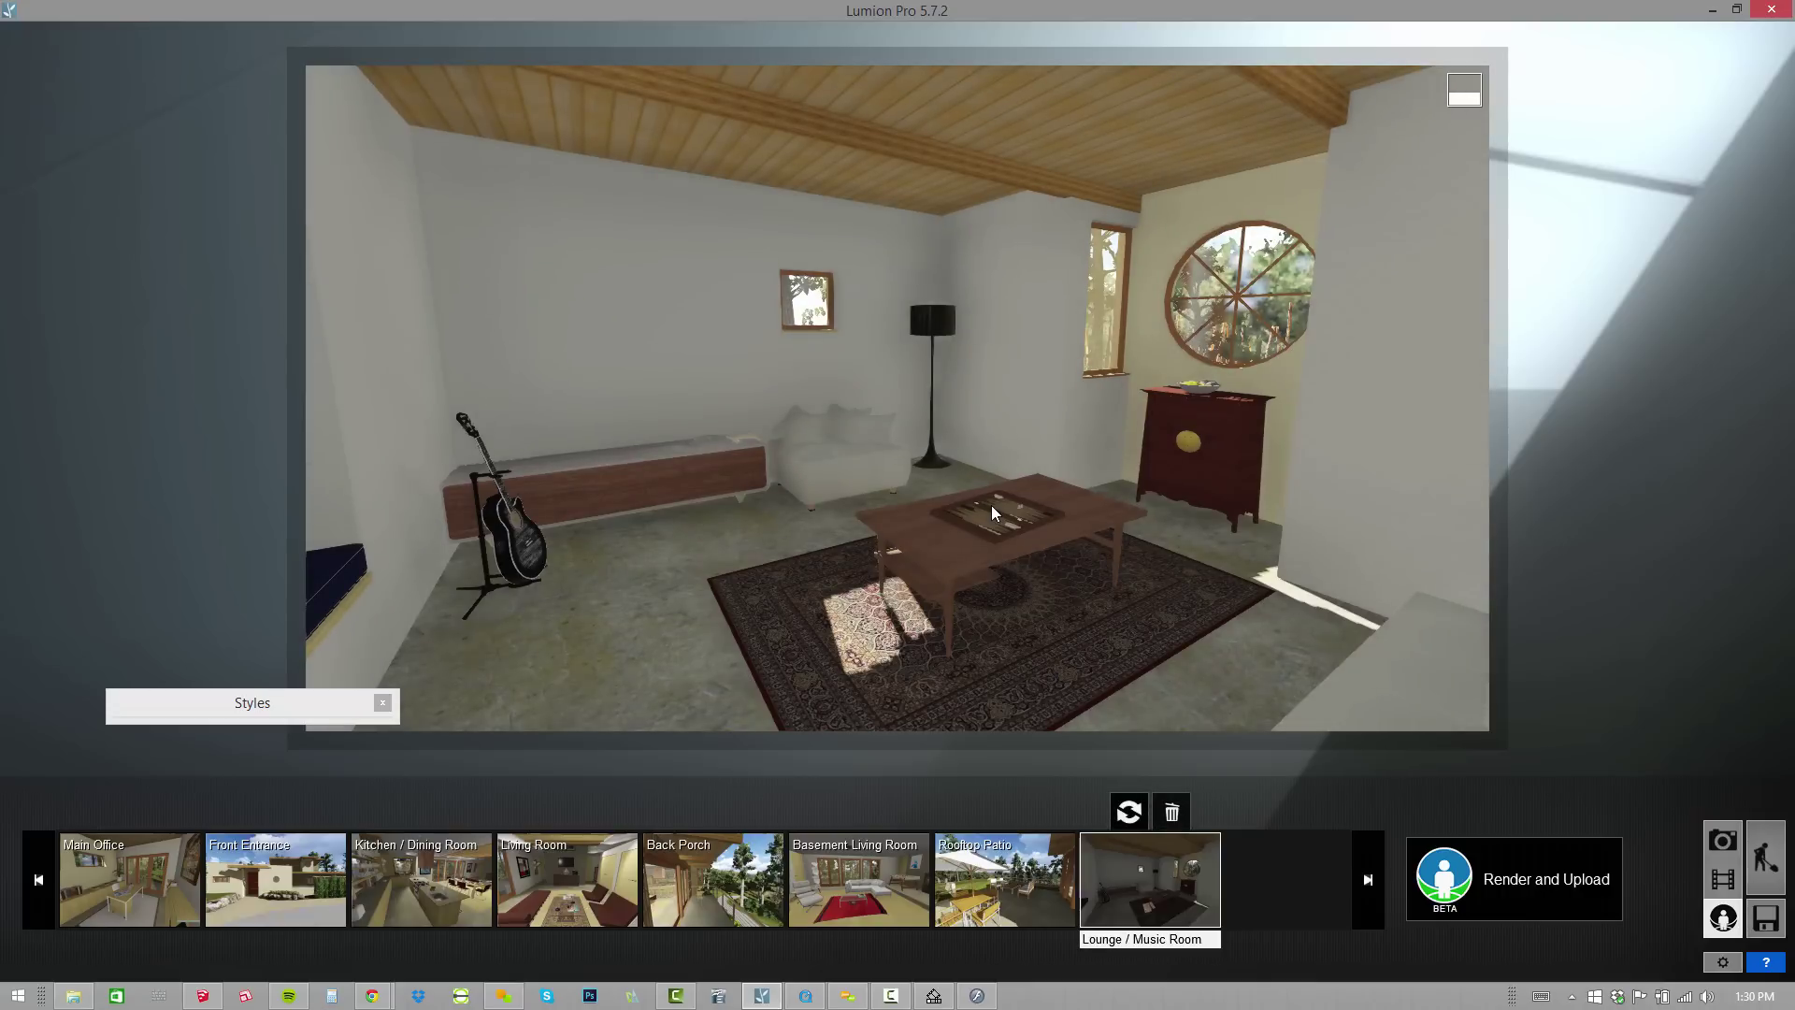
{"action": "mouse_move", "coordinate": [1104, 582]}
{"action": "right_mouse_down"}
{"action": "mouse_move", "coordinate": [1197, 582]}
{"action": "mouse_move", "coordinate": [1047, 581]}
{"action": "mouse_move", "coordinate": [1159, 581]}
{"action": "right_mouse_up"}
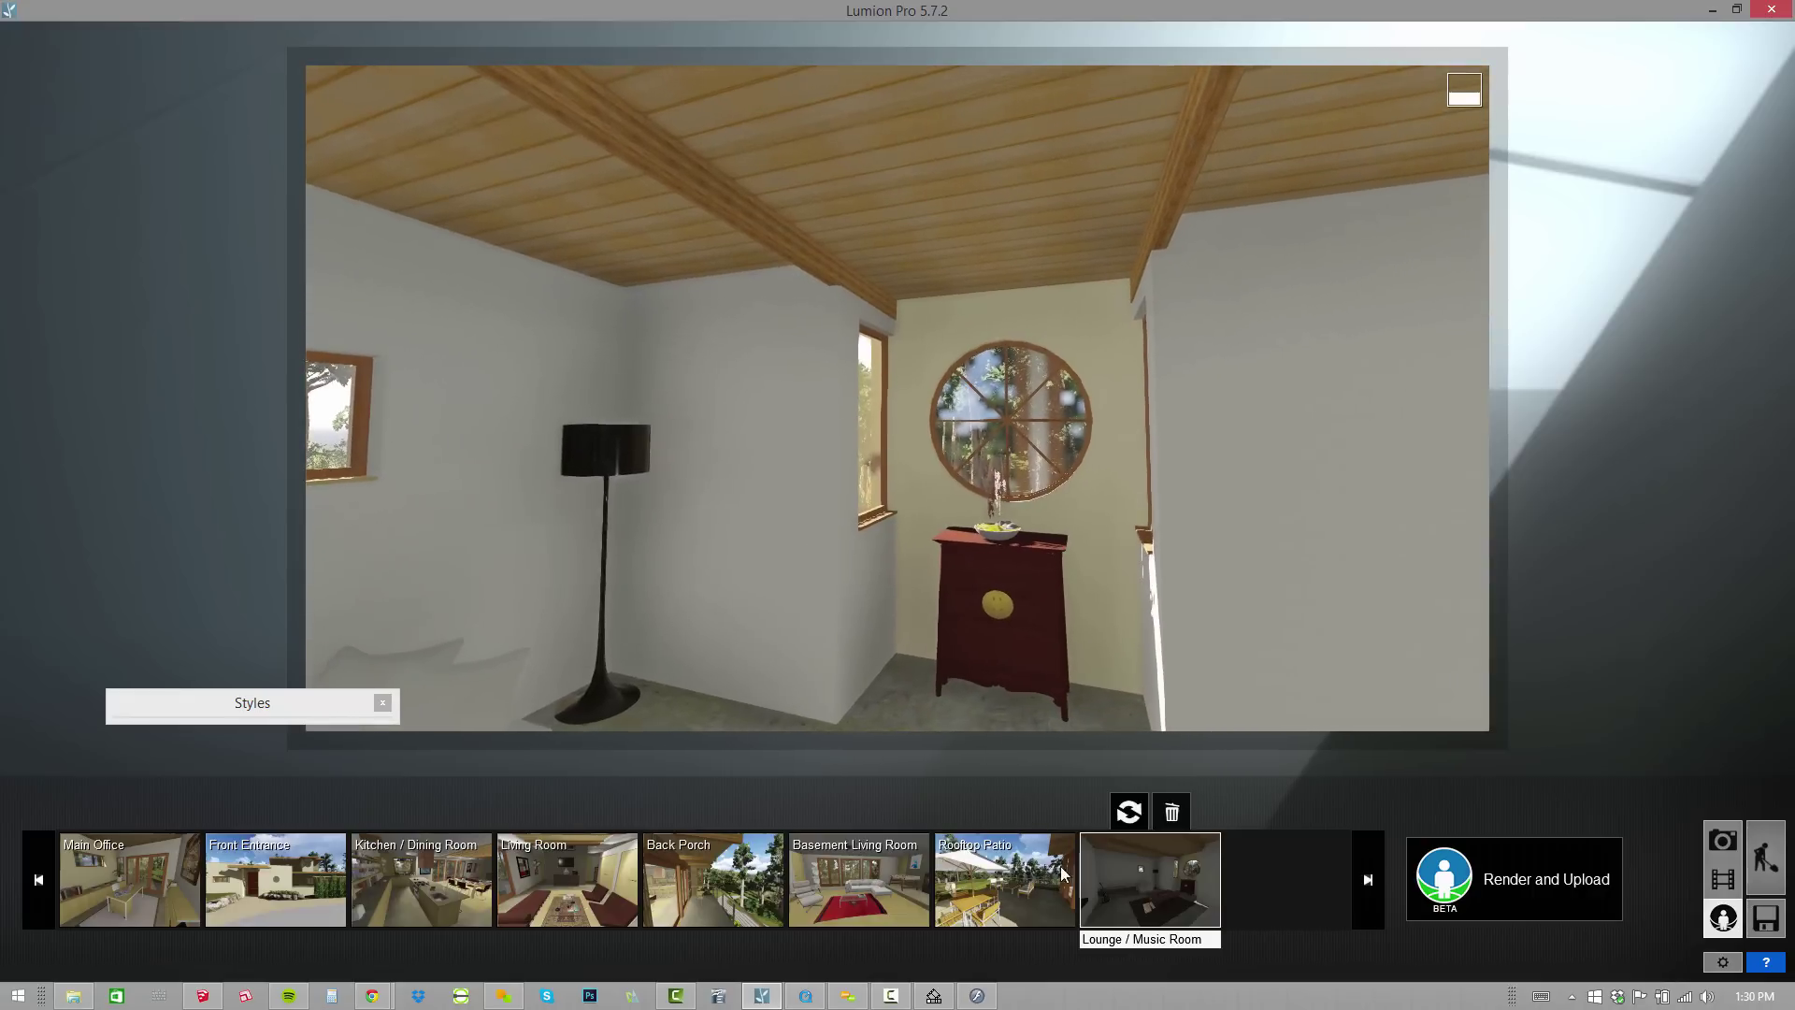
{"action": "left_click", "coordinate": [1145, 815]}
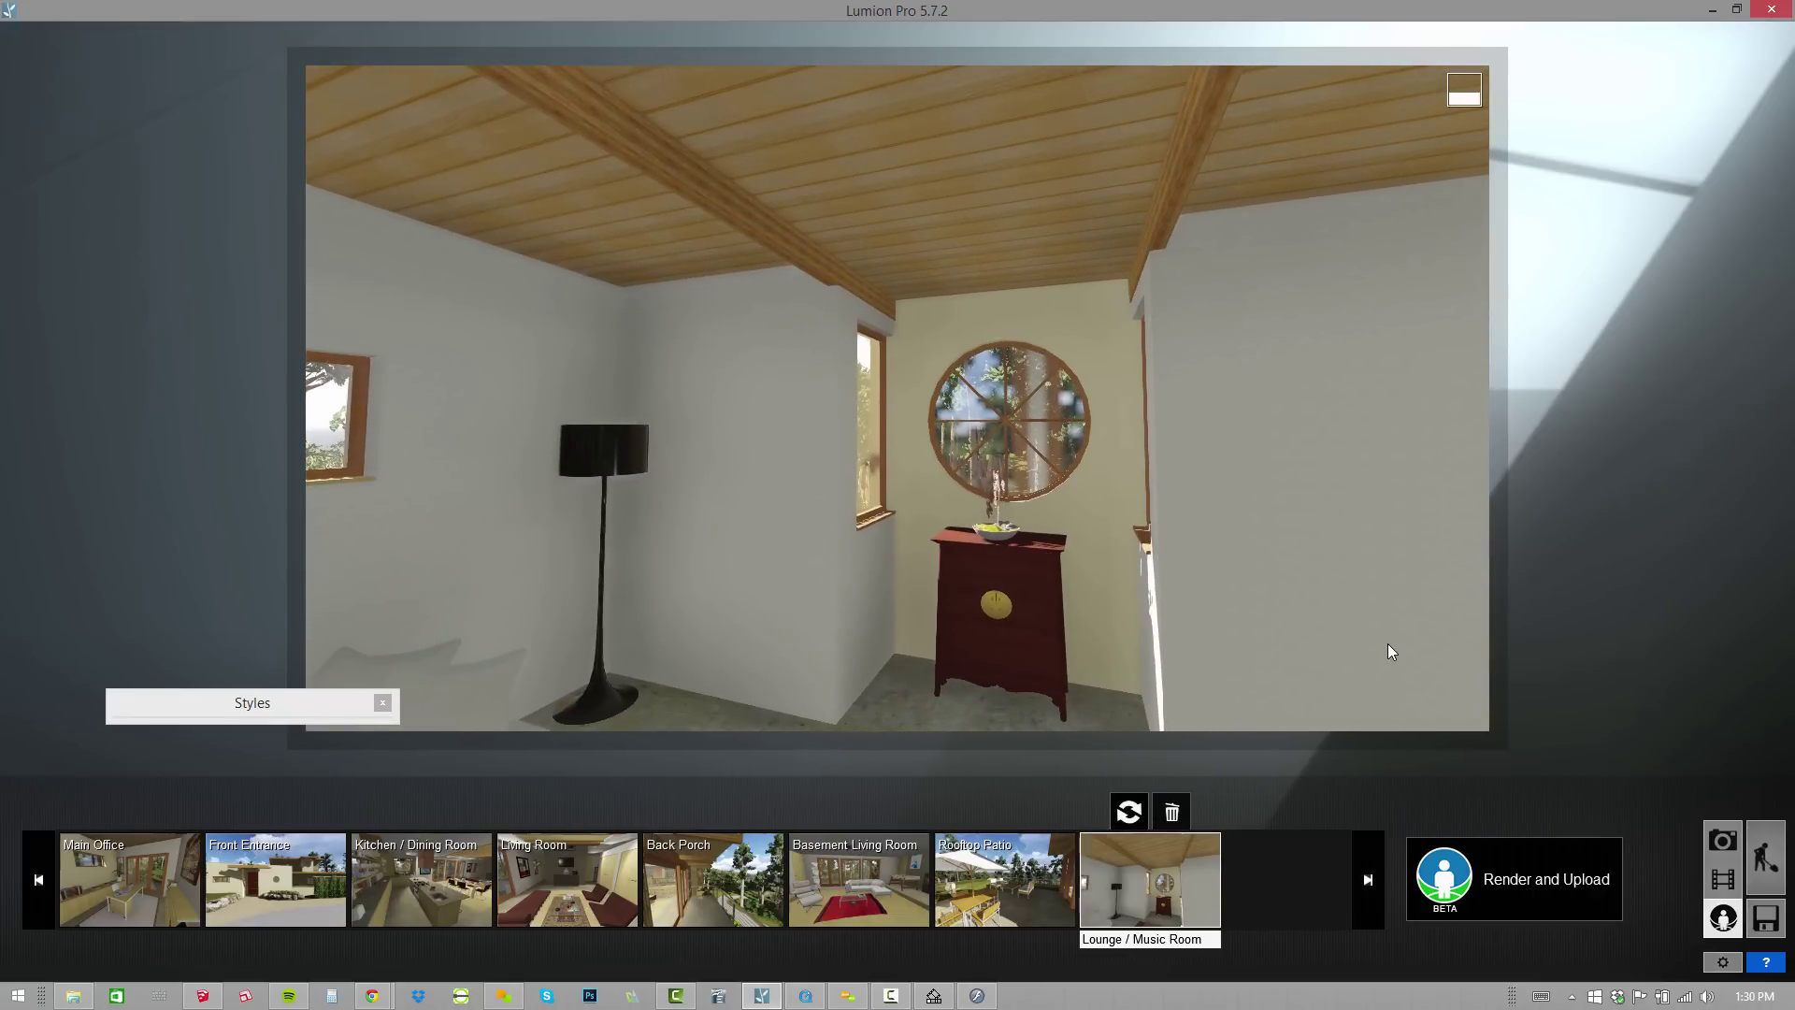
{"action": "right_click_drag", "start_coordinate": [720, 337], "coordinate": [580, 342]}
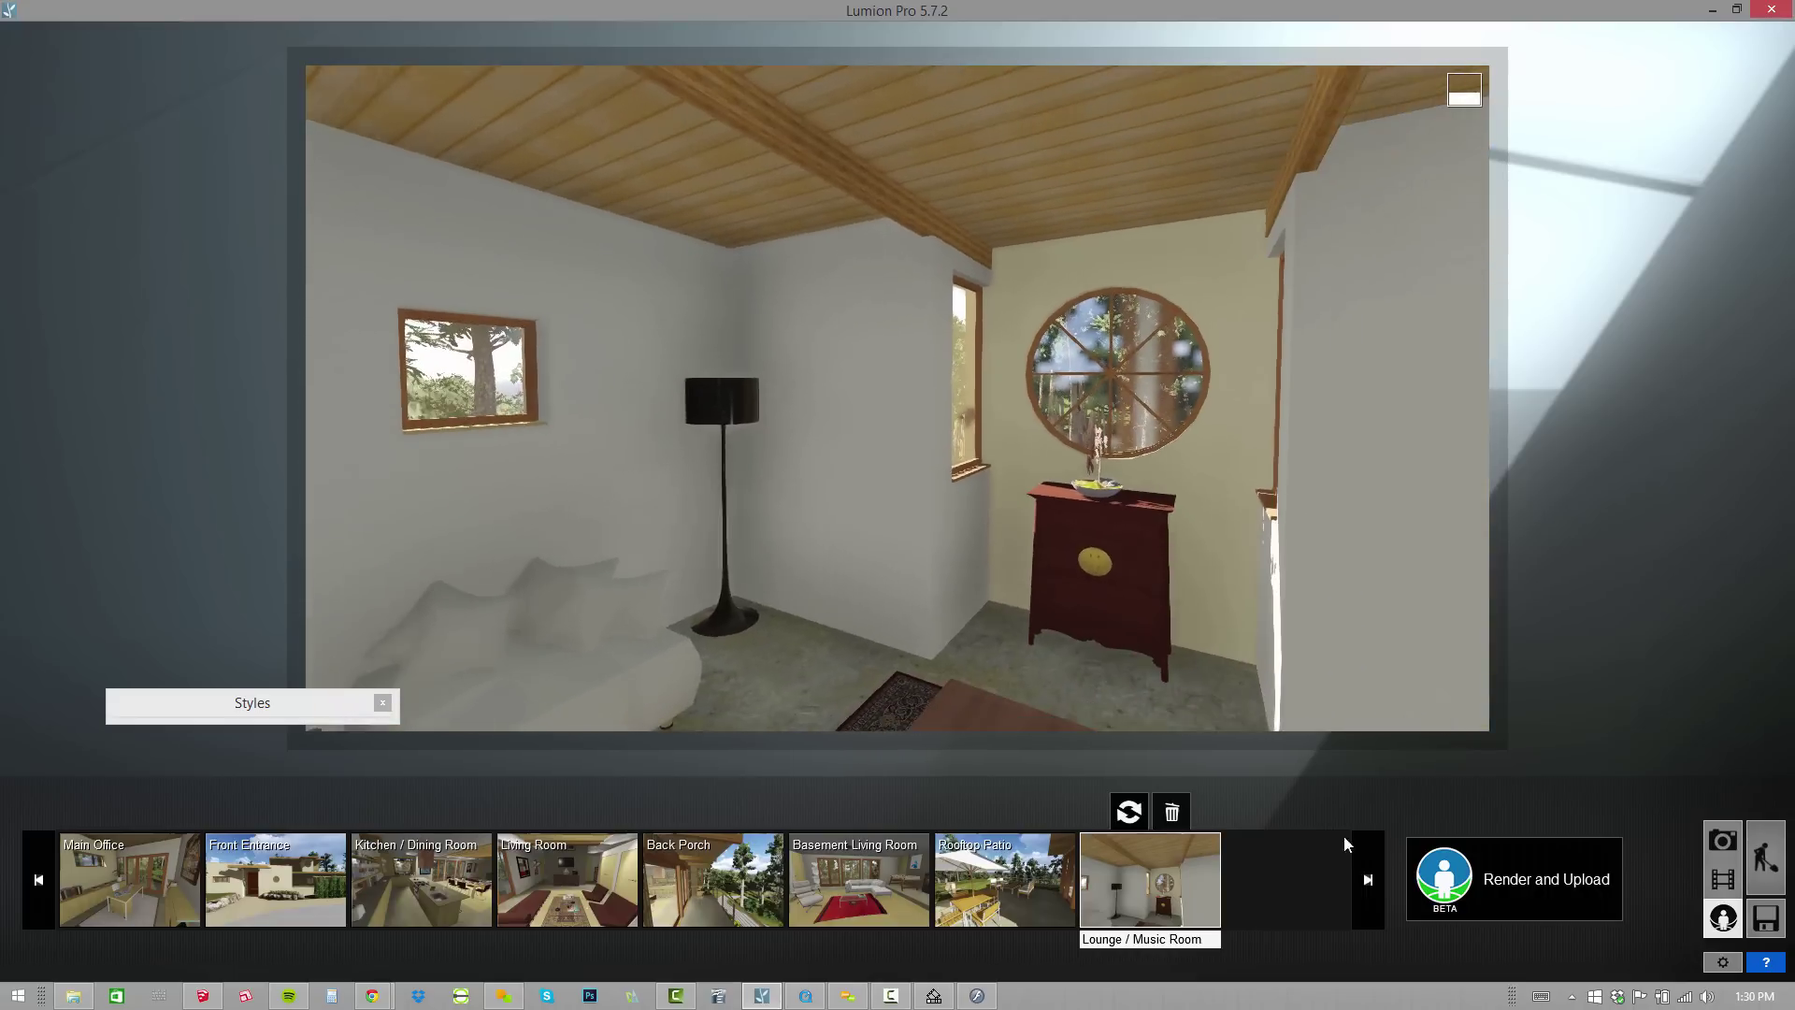
Enter the owner's e-mail address, keep the title Greenness, and start rendering to MyLumion.com.
{"action": "left_click", "coordinate": [1562, 885]}
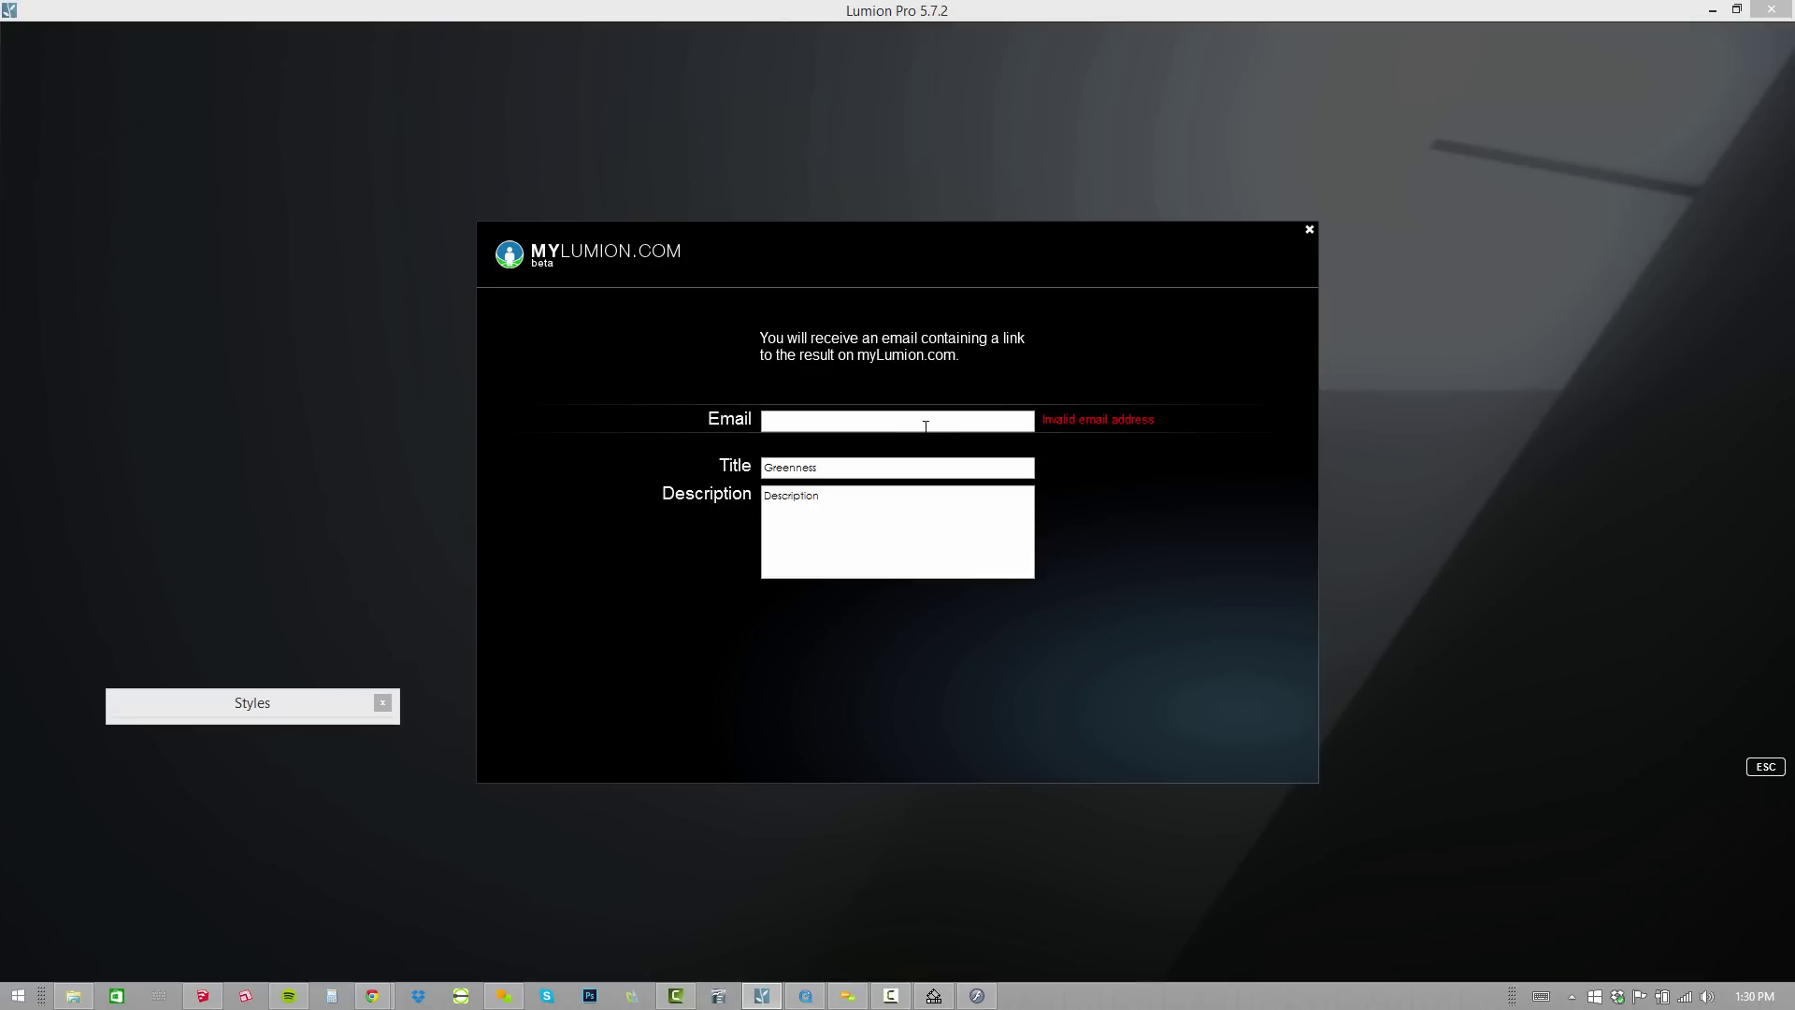
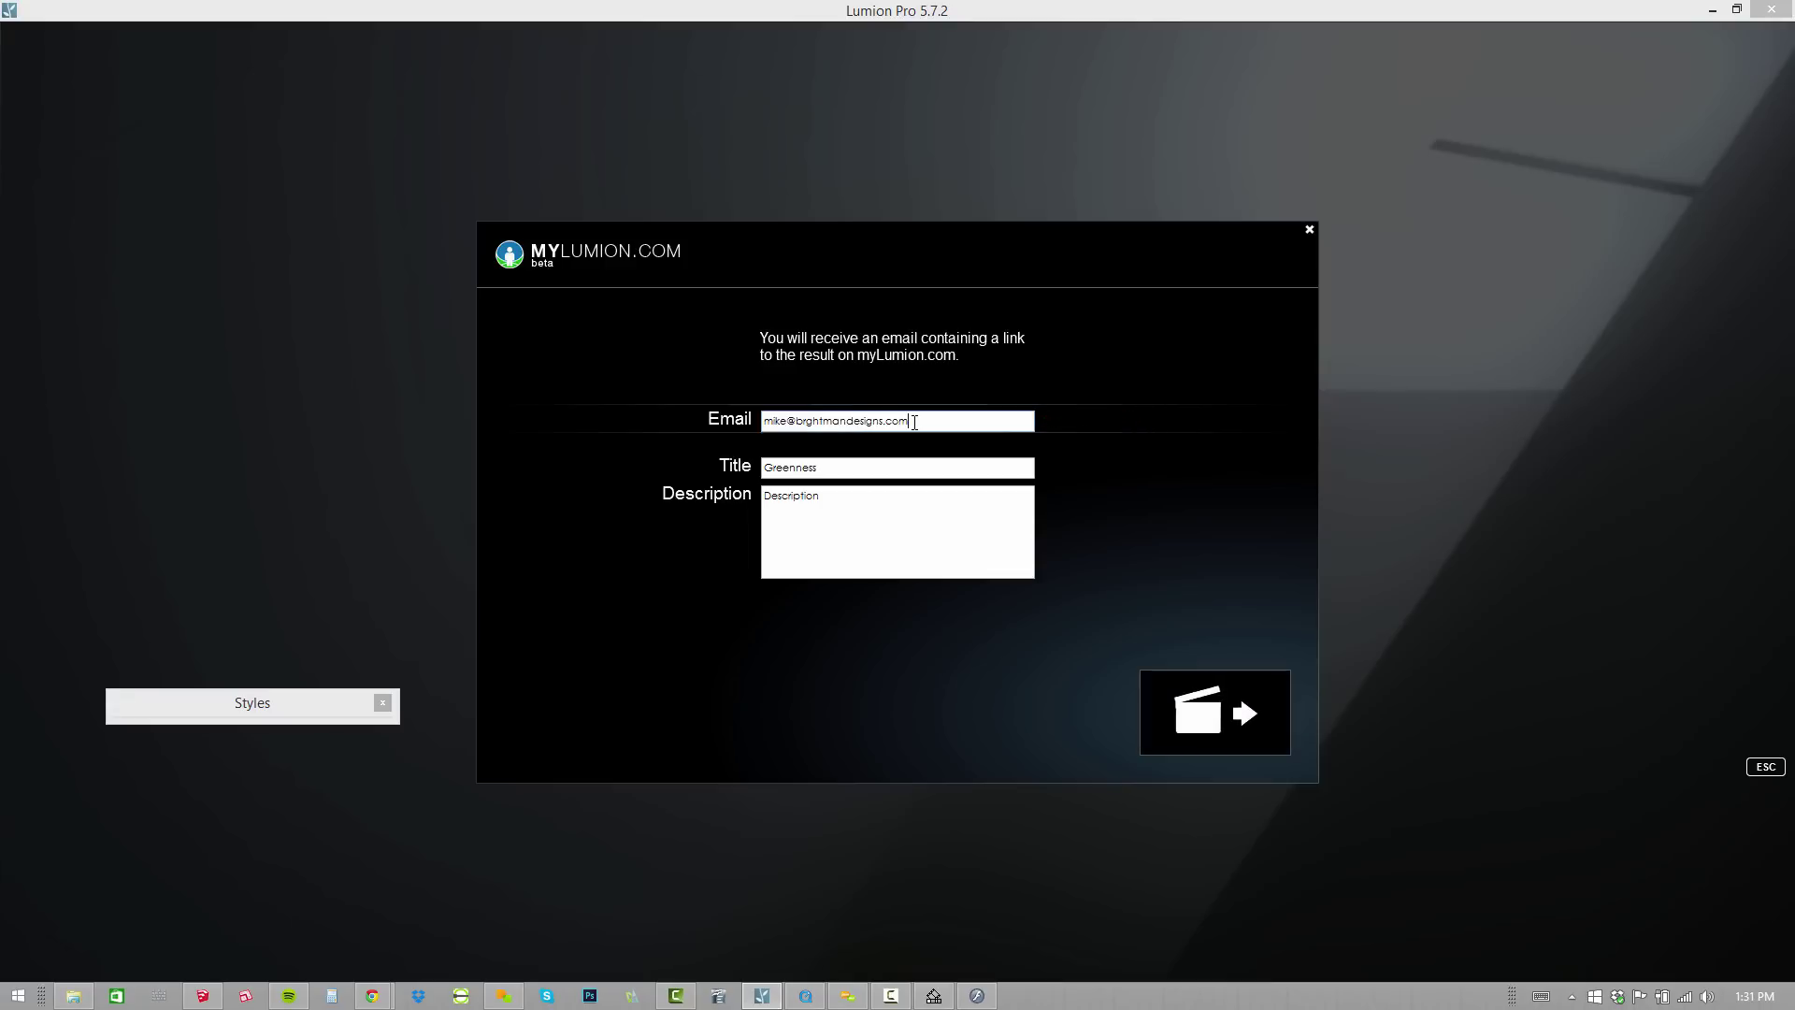
{"action": "key", "text": "Tab"}
{"action": "left_click", "coordinate": [850, 558]}
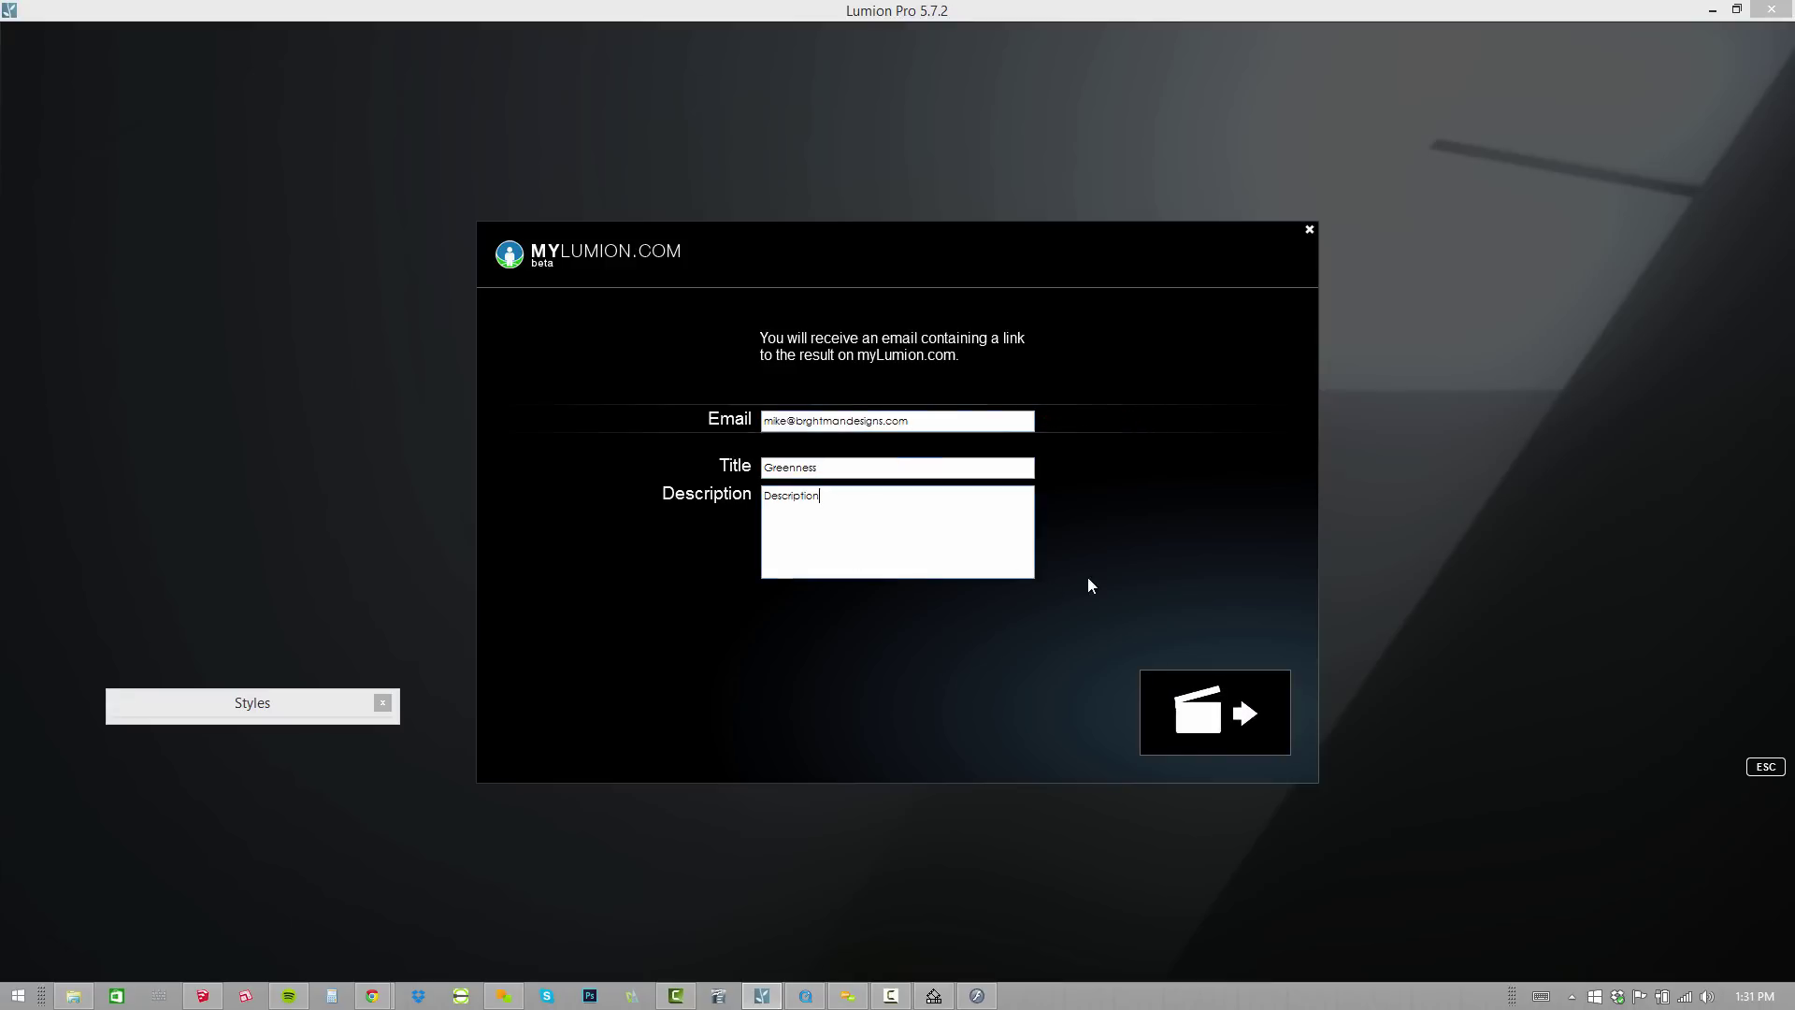
{"action": "left_click", "coordinate": [1195, 713]}
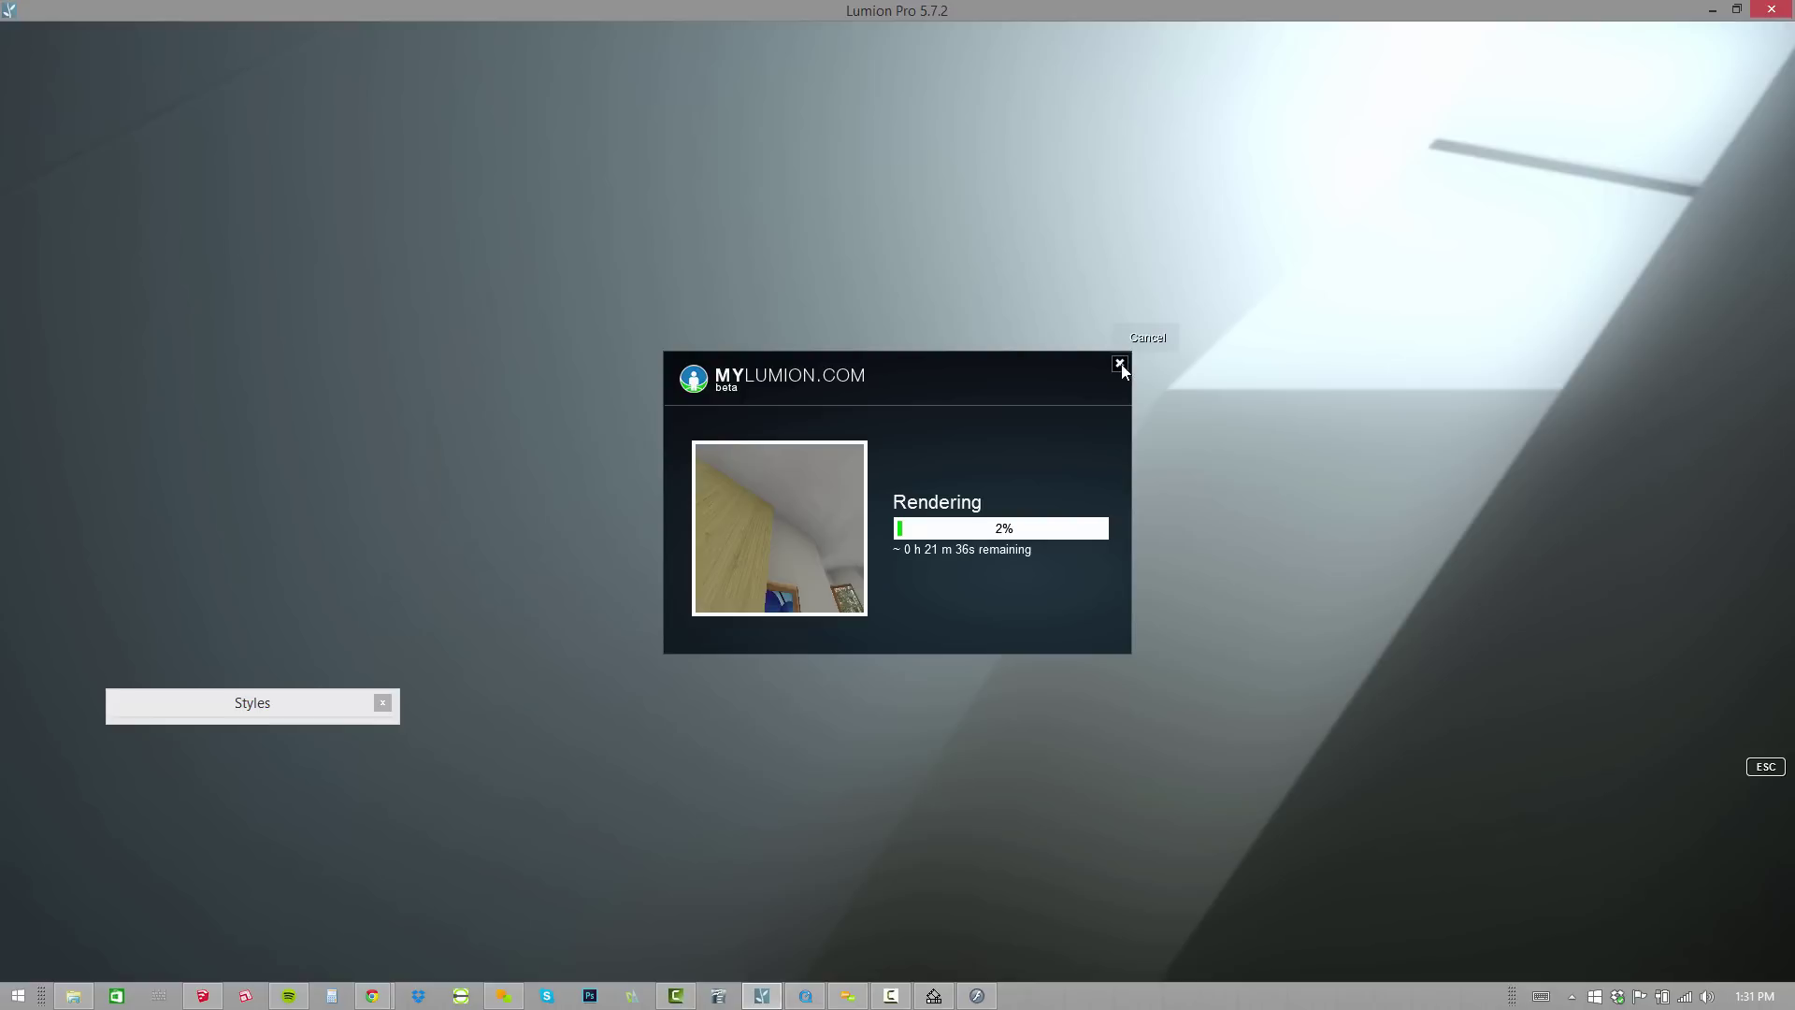
Switch to Chrome's MyLumion.com Greenness tab and highlight the ?p= project code in the address.
{"action": "key", "text": "Escape"}
{"action": "key", "text": "alt+Tab"}
{"action": "key", "text": "alt+Tab"}
{"action": "key", "text": "alt+Tab"}
{"action": "key", "text": "alt+Tab"}
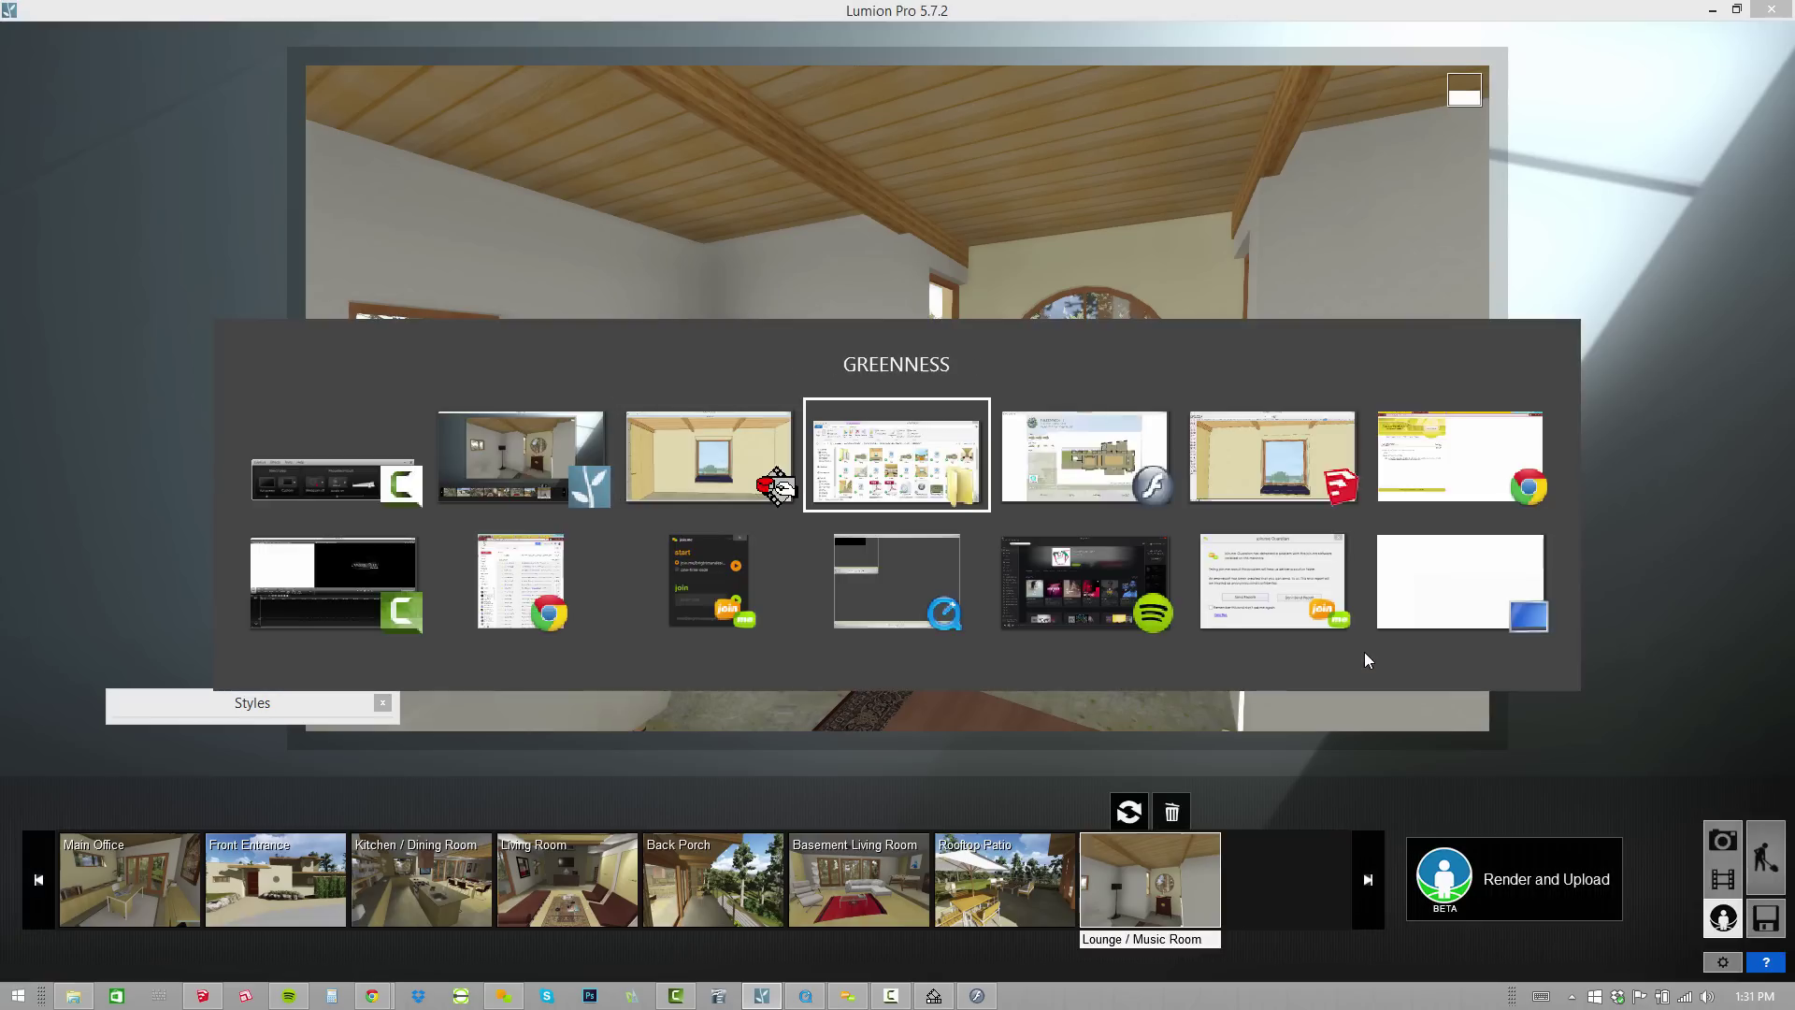
{"action": "key", "text": "alt+Tab"}
{"action": "key", "text": "alt+Tab"}
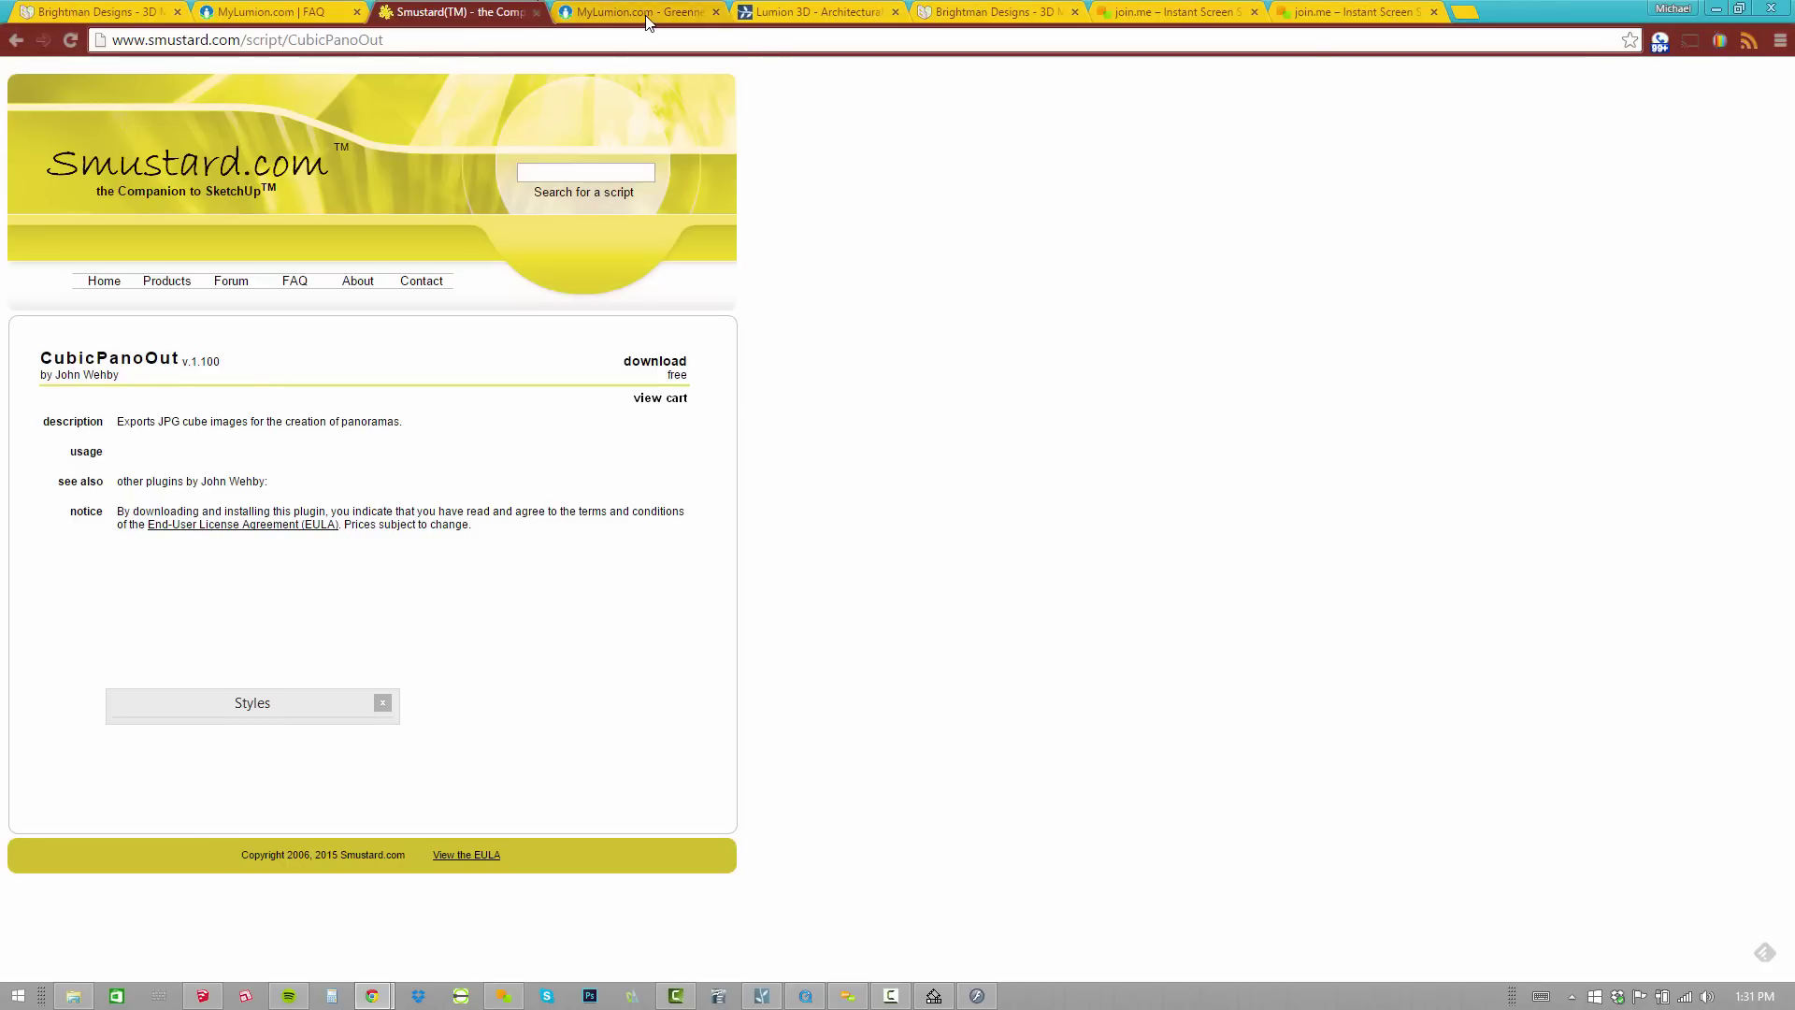
{"action": "key", "text": "ctrl+Tab"}
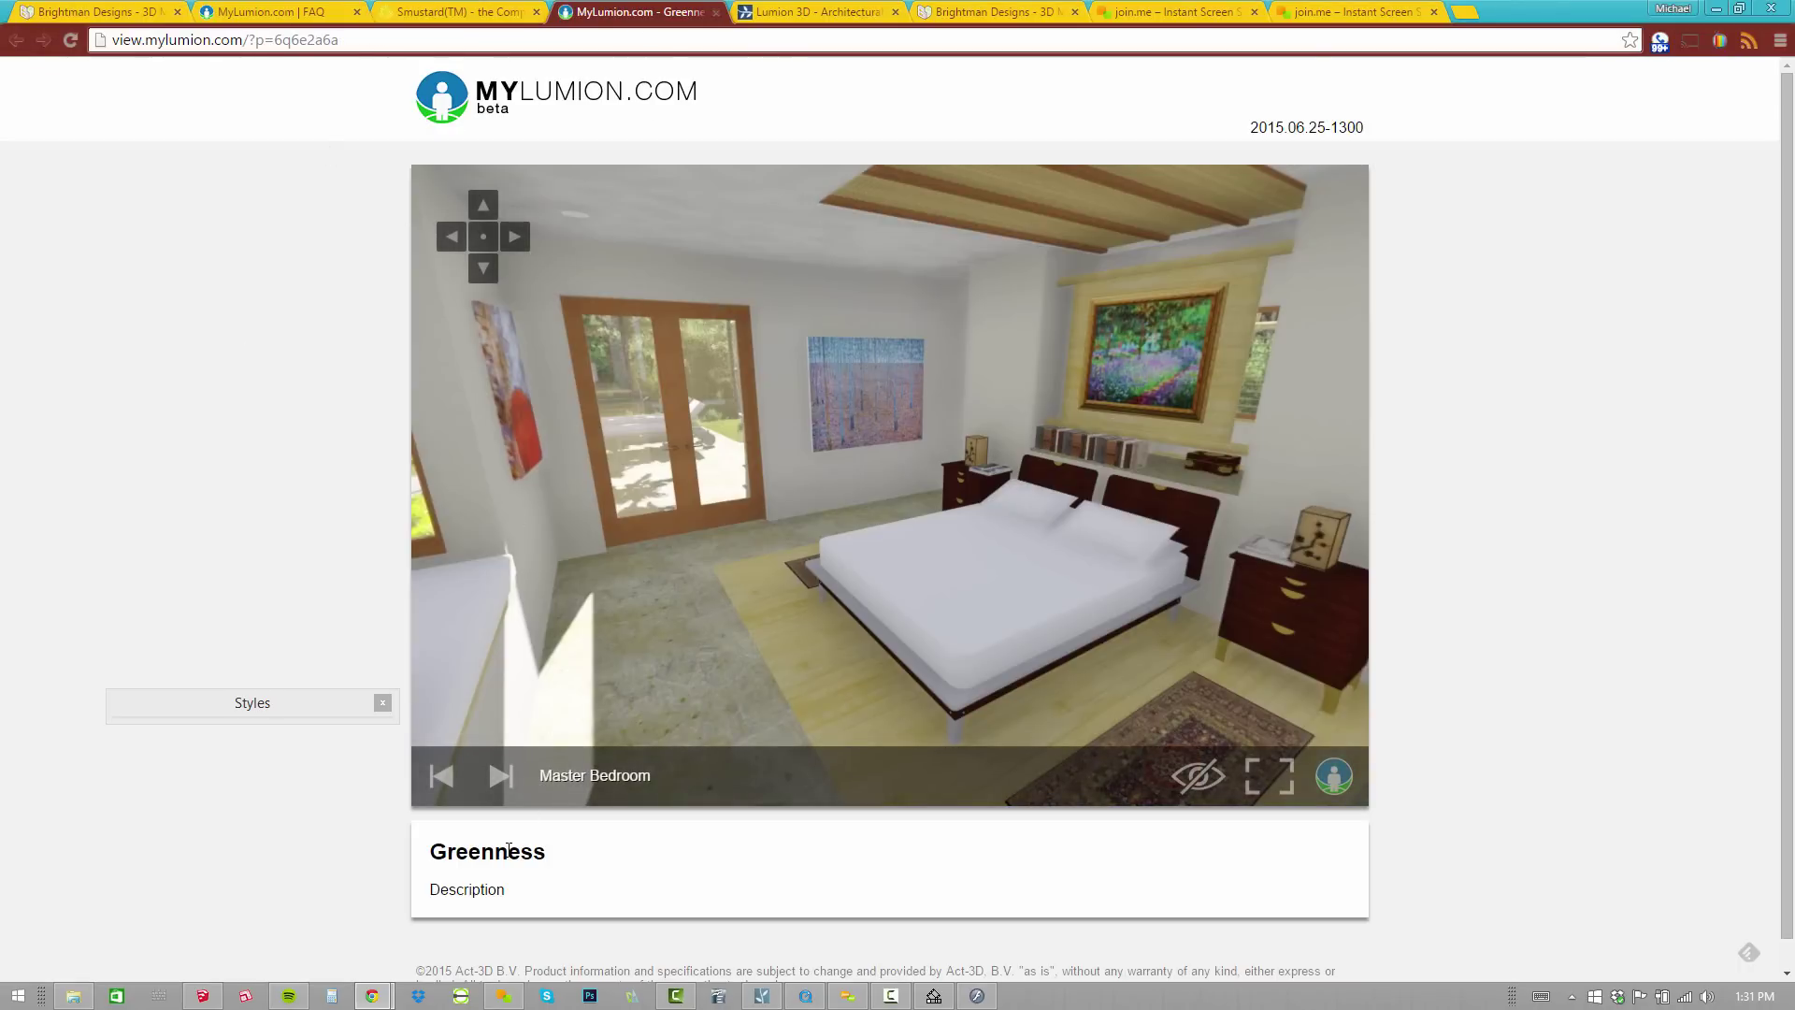
{"action": "left_click_drag", "start_coordinate": [340, 39], "coordinate": [244, 39]}
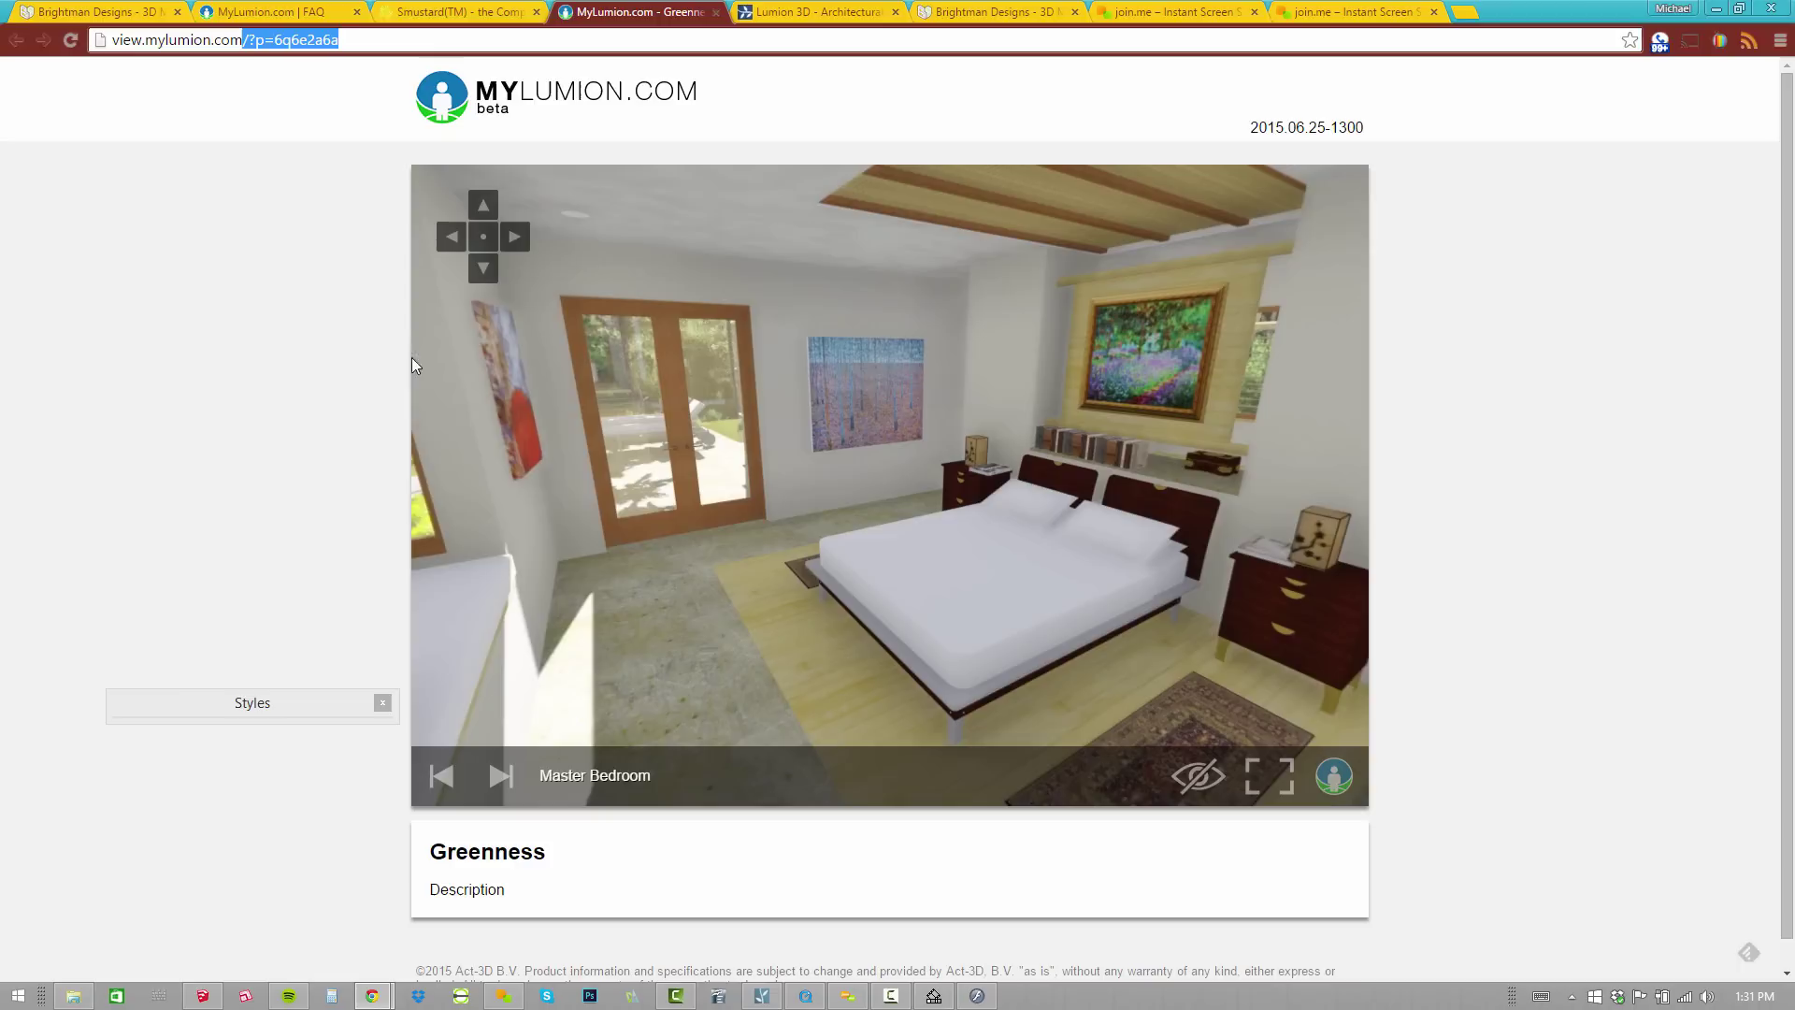
{"action": "left_click", "coordinate": [259, 447]}
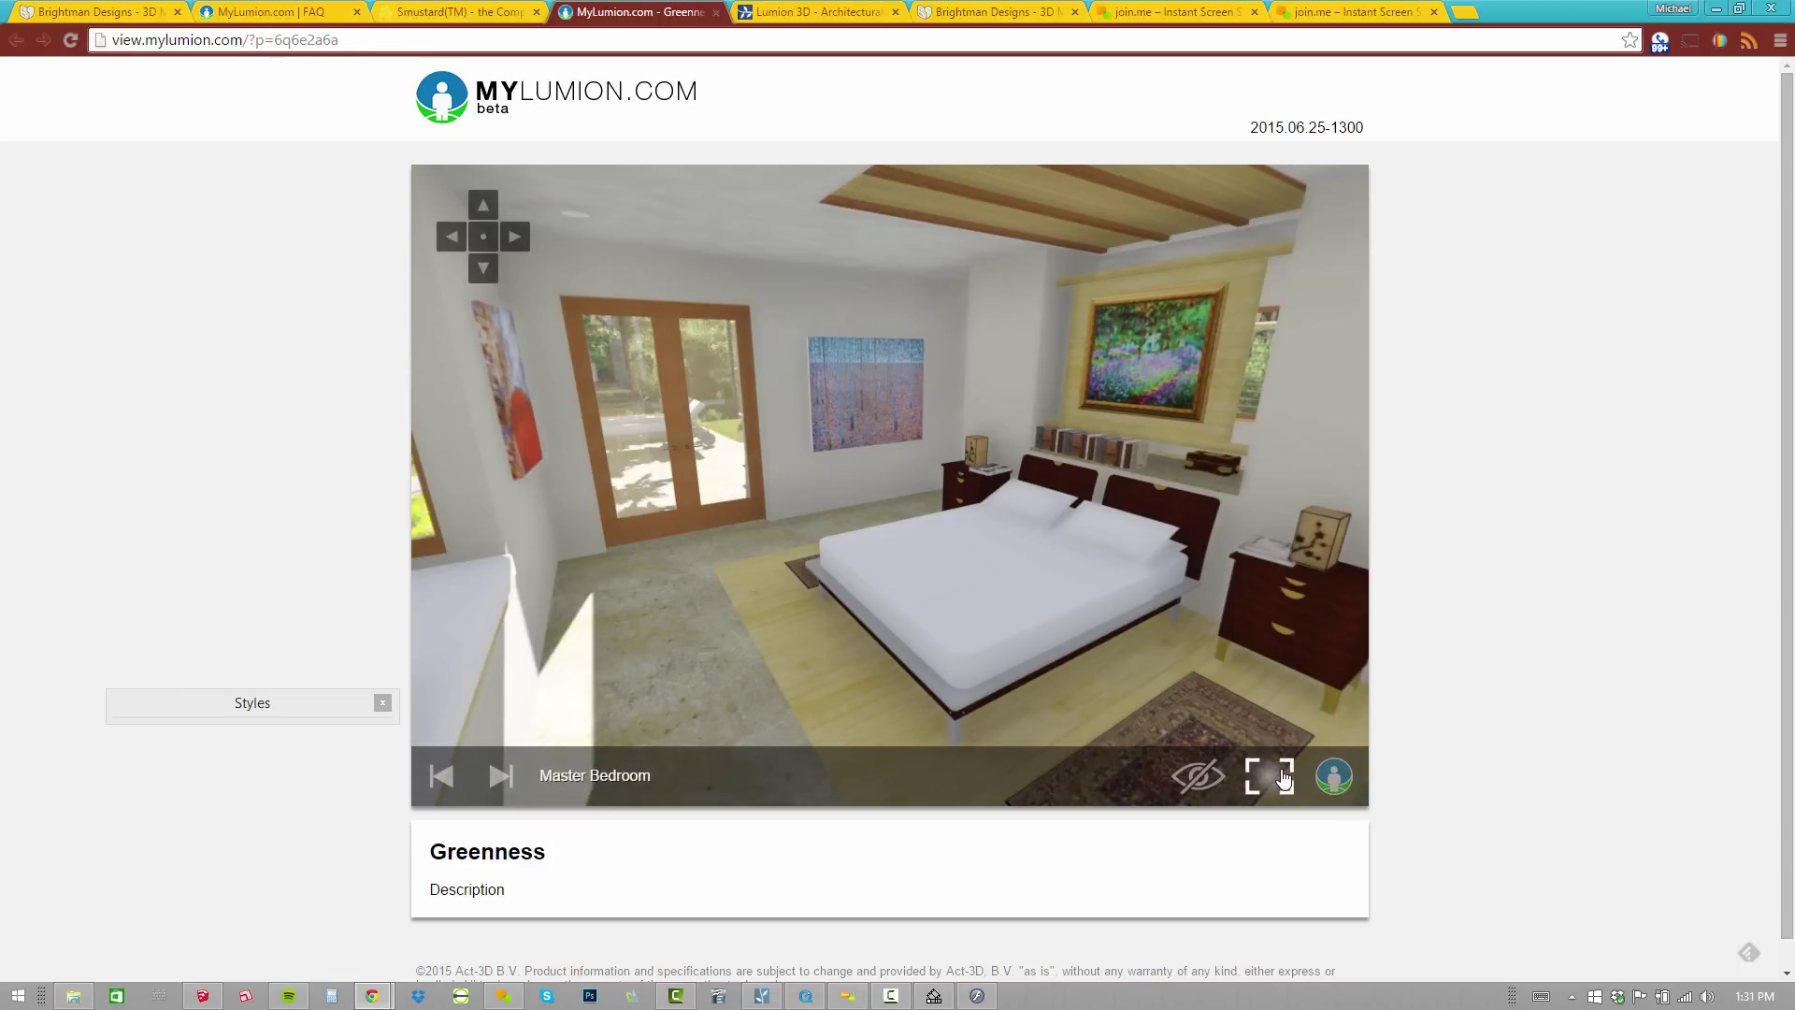
Go full screen, look around the Main Office panorama, and advance to Front Entrance.
{"action": "left_click", "coordinate": [1285, 778]}
{"action": "left_click_drag", "start_coordinate": [1053, 454], "coordinate": [136, 842]}
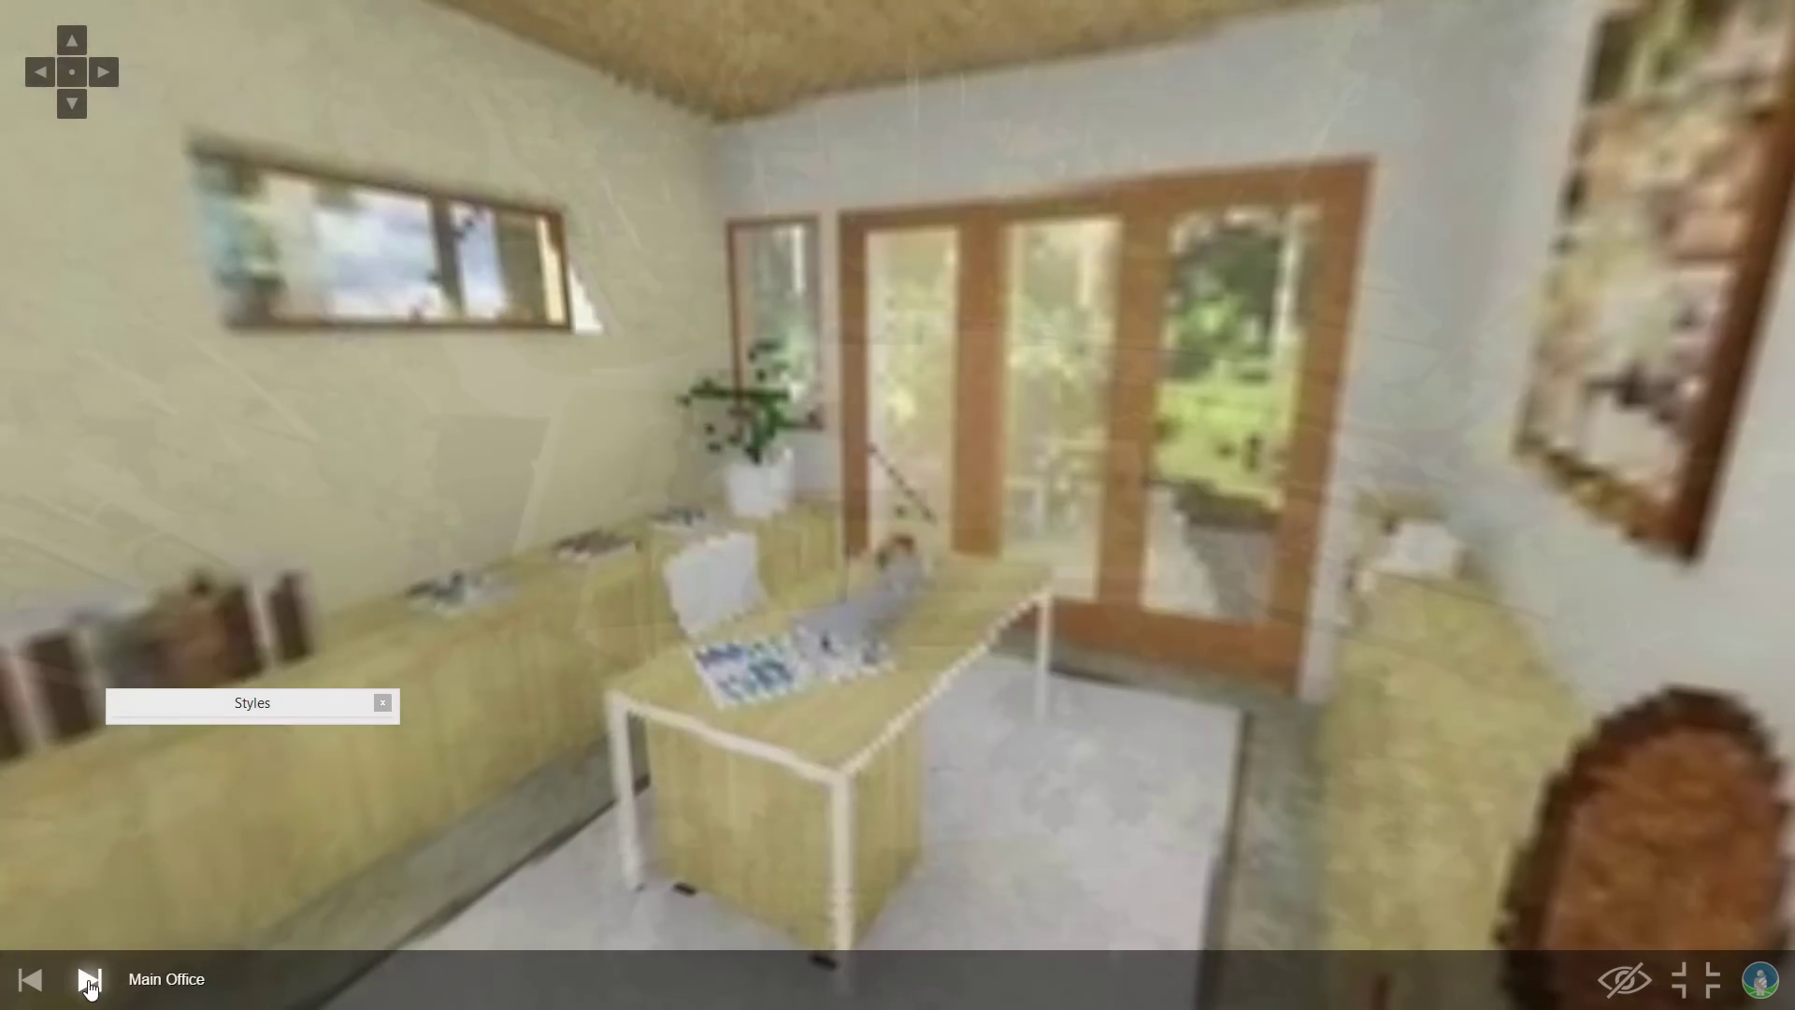
{"action": "mouse_move", "coordinate": [638, 479]}
{"action": "left_mouse_down"}
{"action": "mouse_move", "coordinate": [1384, 468]}
{"action": "mouse_move", "coordinate": [187, 524]}
{"action": "mouse_move", "coordinate": [34, 823]}
{"action": "mouse_move", "coordinate": [457, 522]}
{"action": "left_mouse_up"}
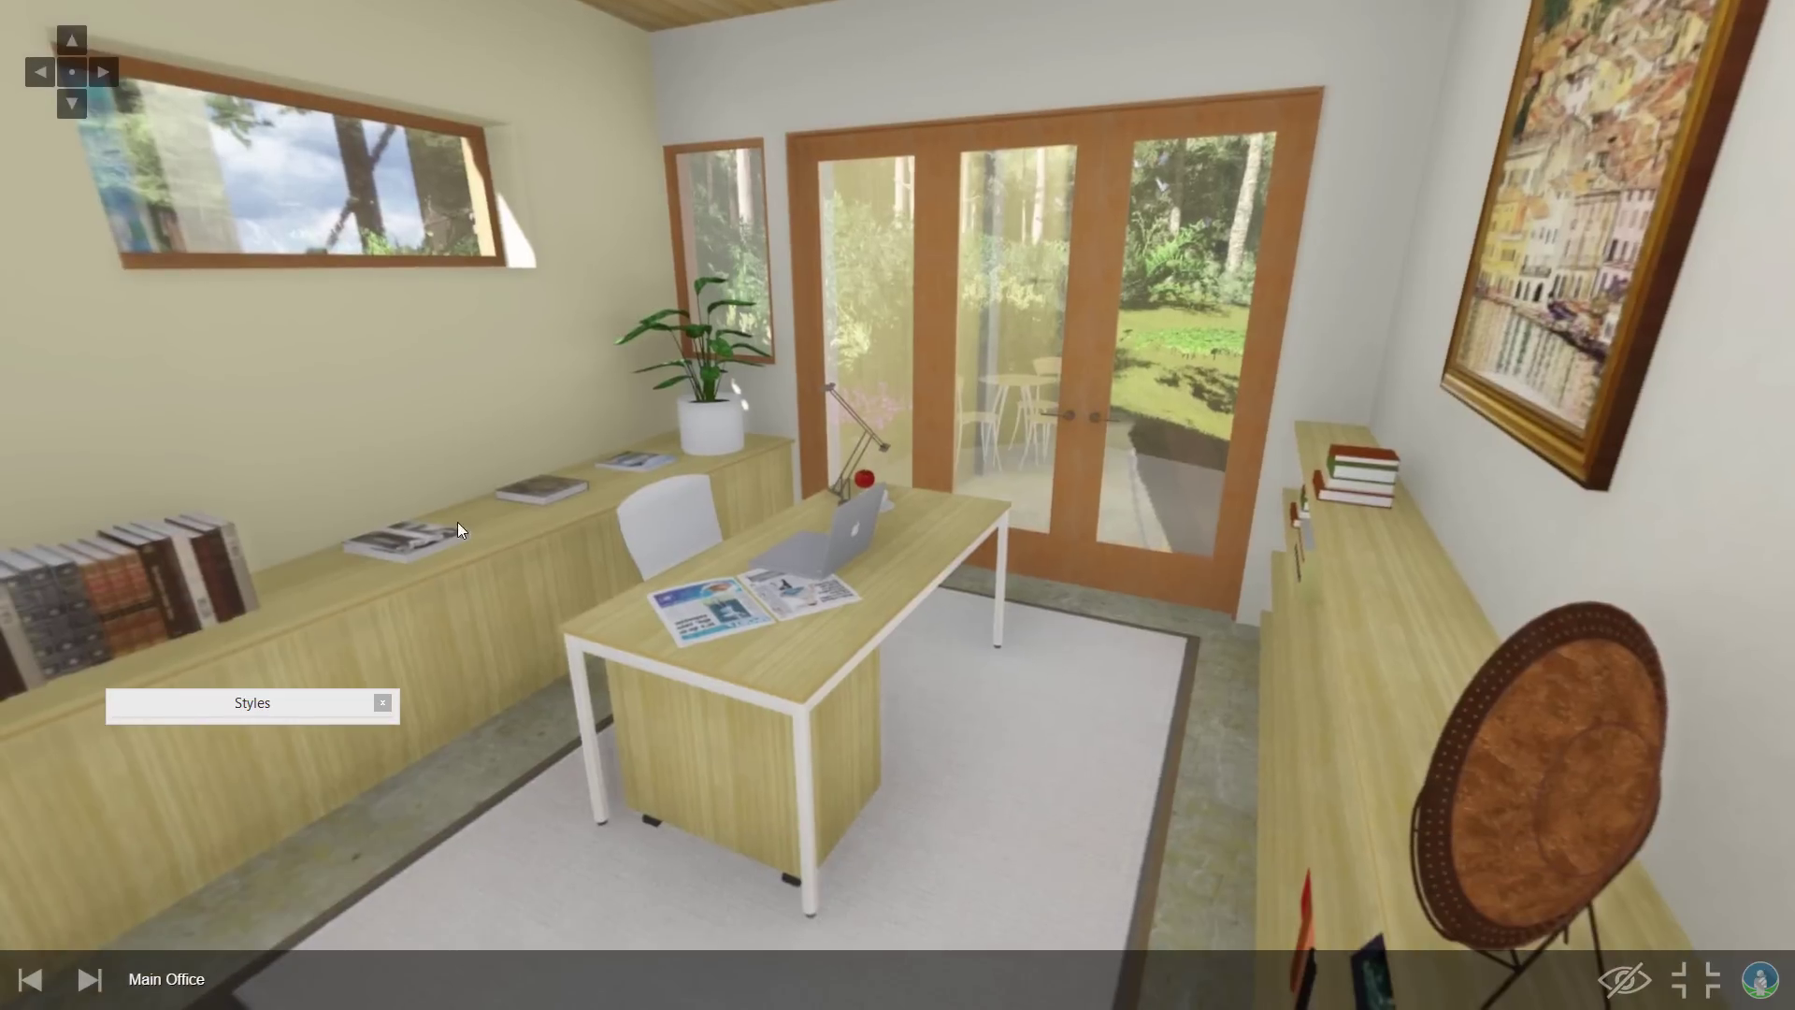
{"action": "left_click", "coordinate": [89, 979]}
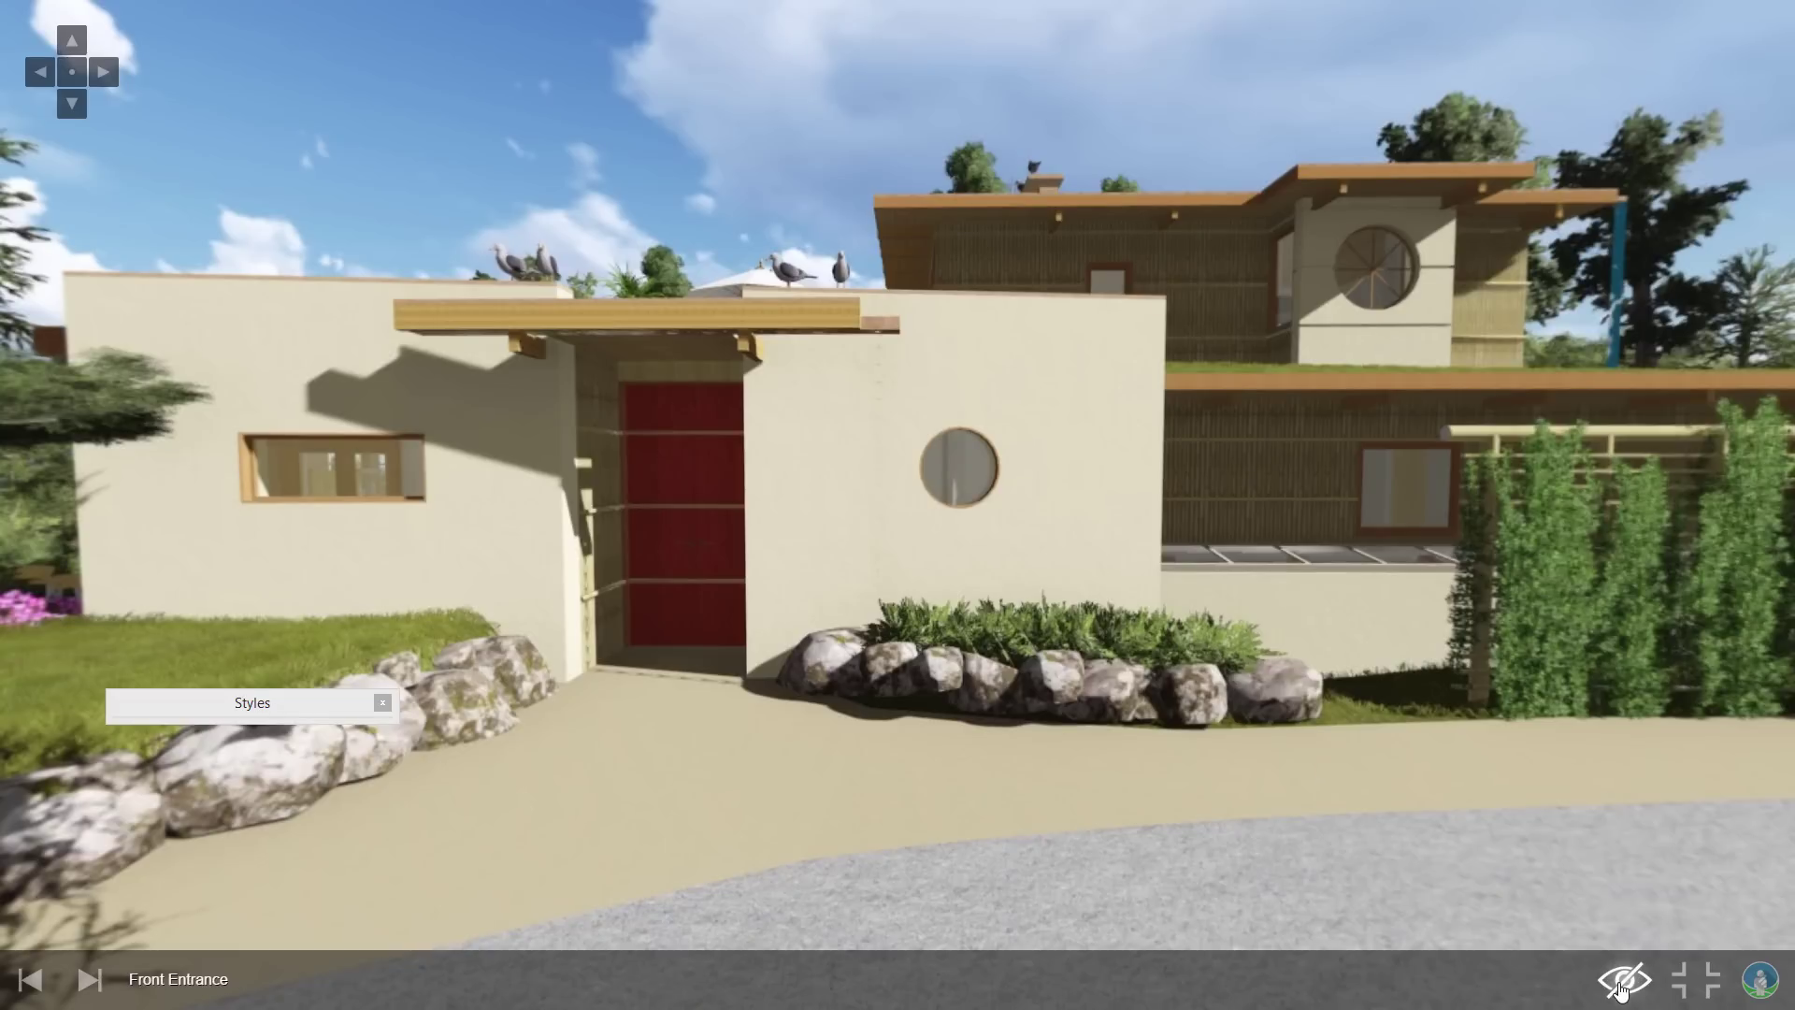
Show room hotspots and jump through Kitchen / Dining Room and Back Porch to Basement Living Room.
{"action": "left_click", "coordinate": [1624, 984]}
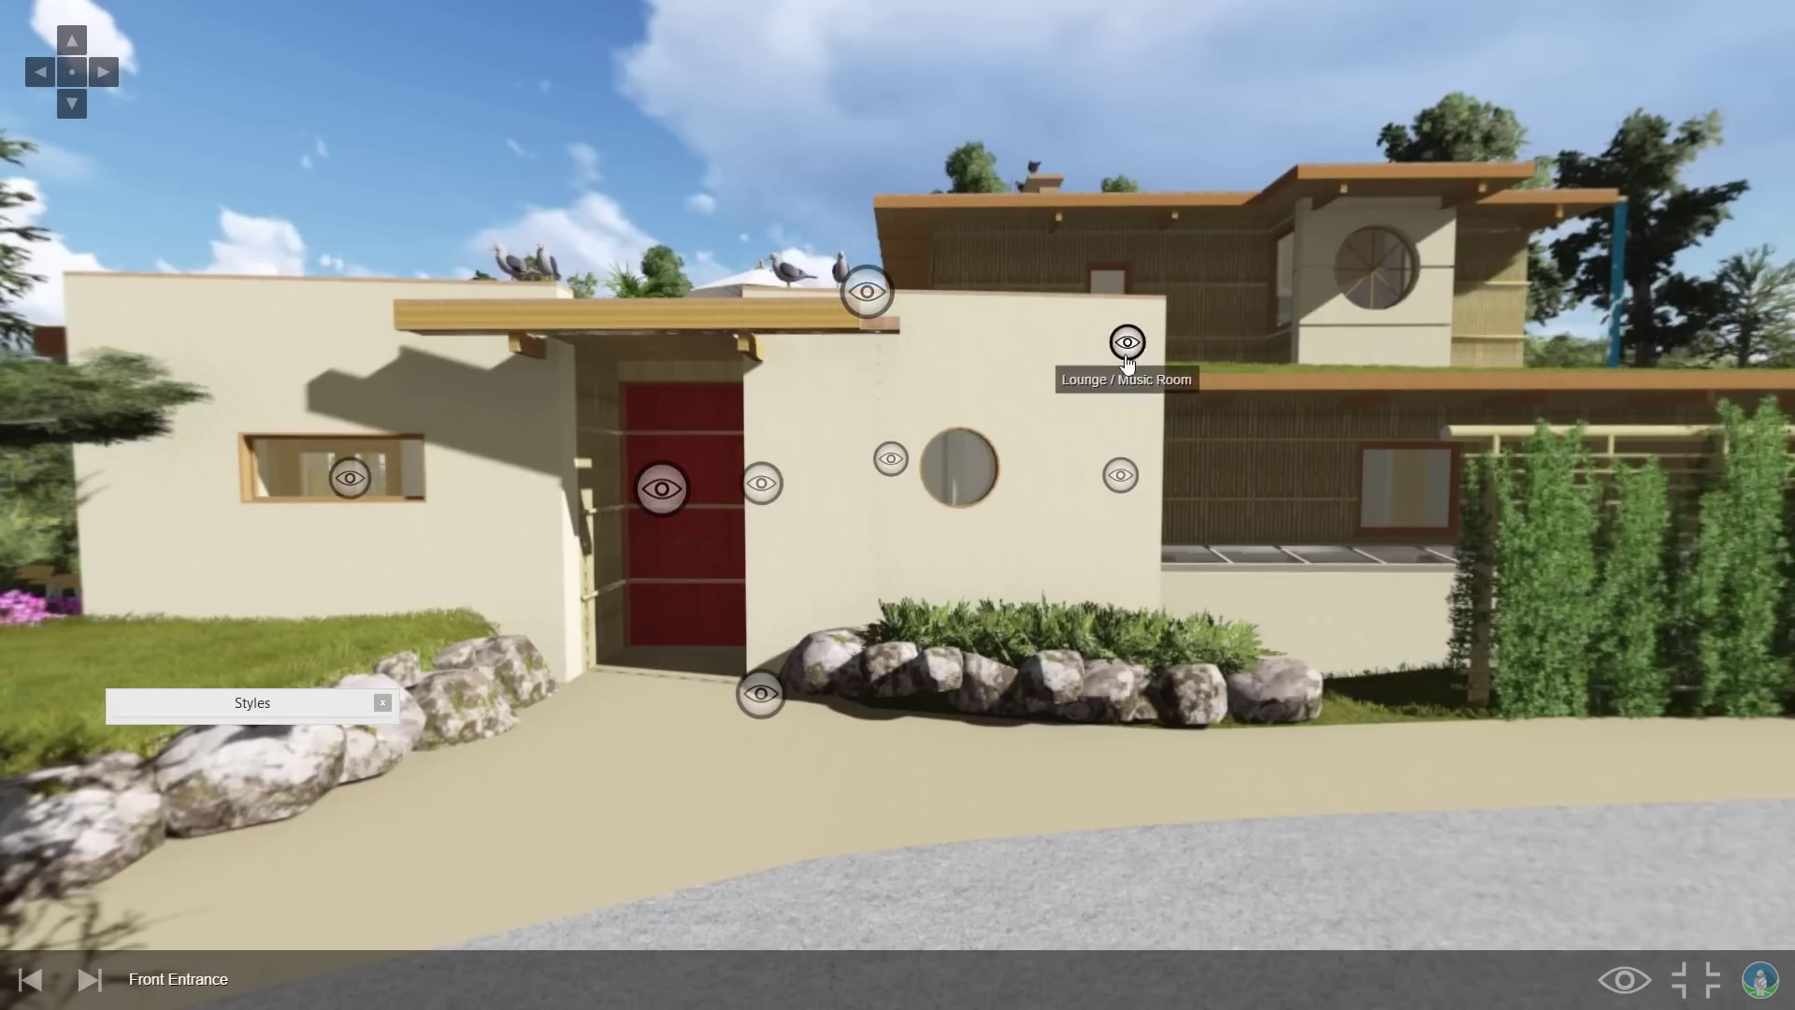
{"action": "left_click_drag", "start_coordinate": [906, 468], "coordinate": [865, 569]}
{"action": "left_click", "coordinate": [844, 576]}
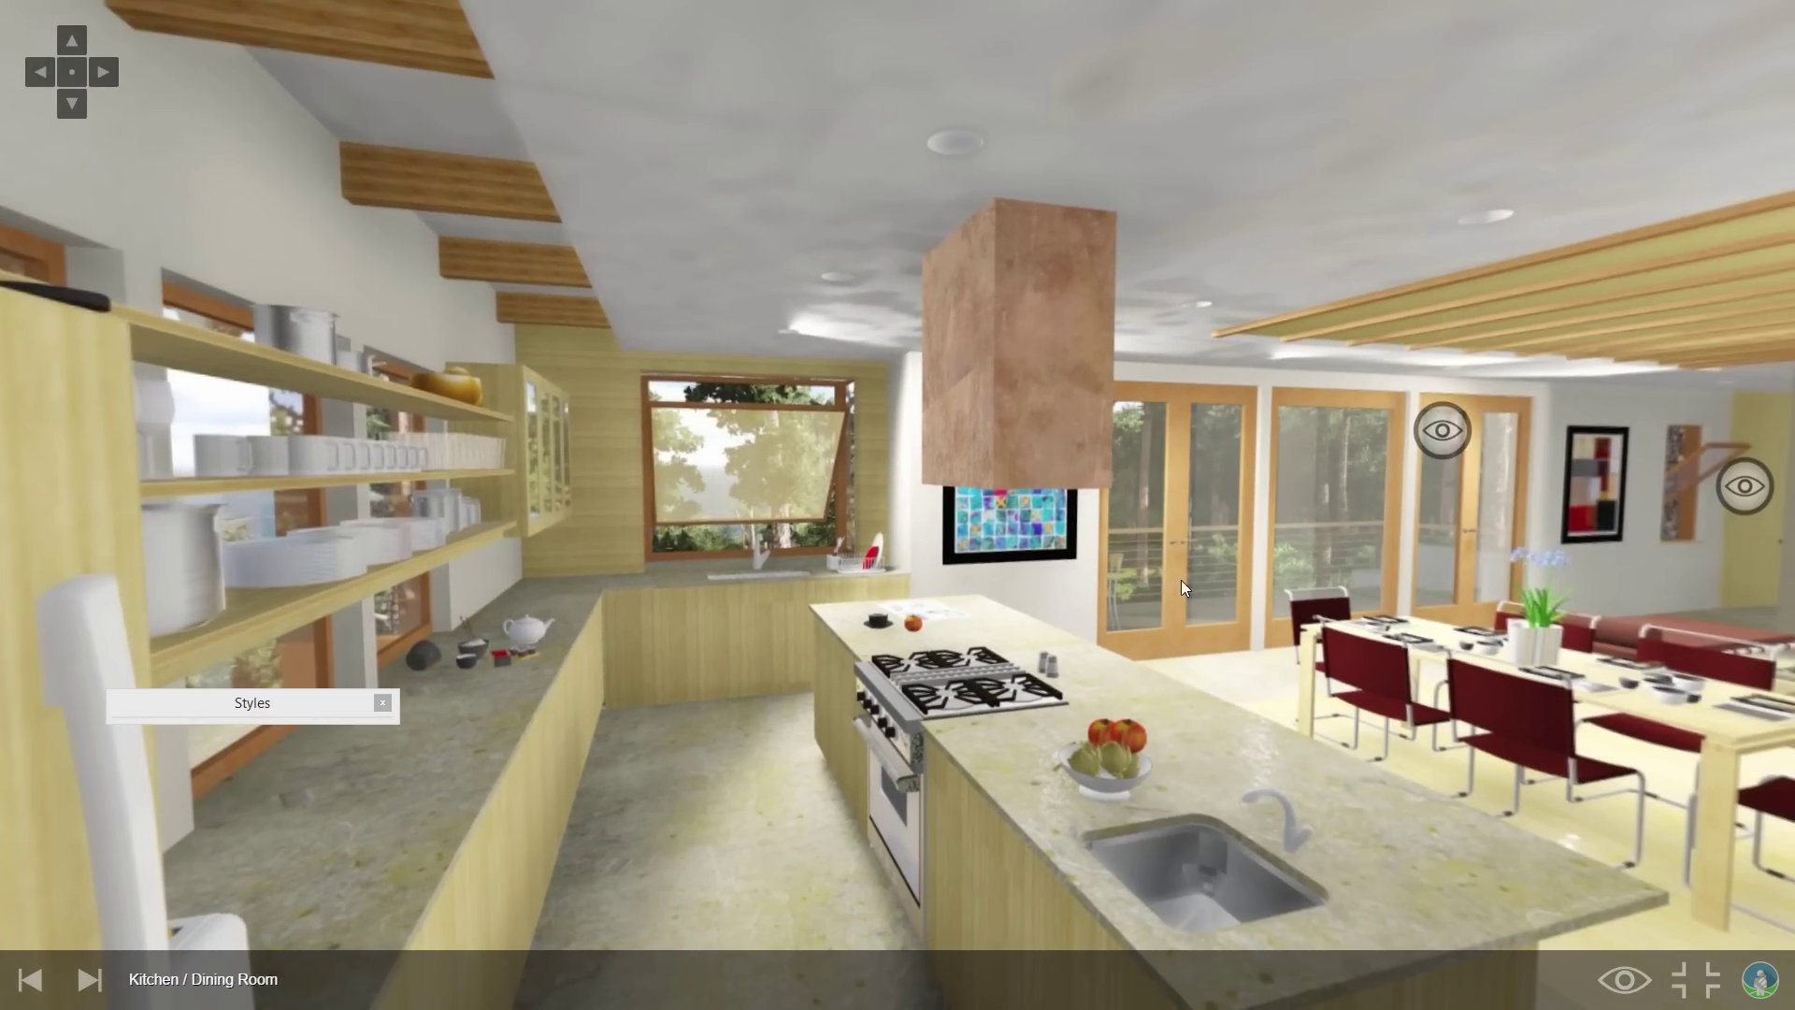
{"action": "left_click_drag", "start_coordinate": [1181, 579], "coordinate": [696, 441]}
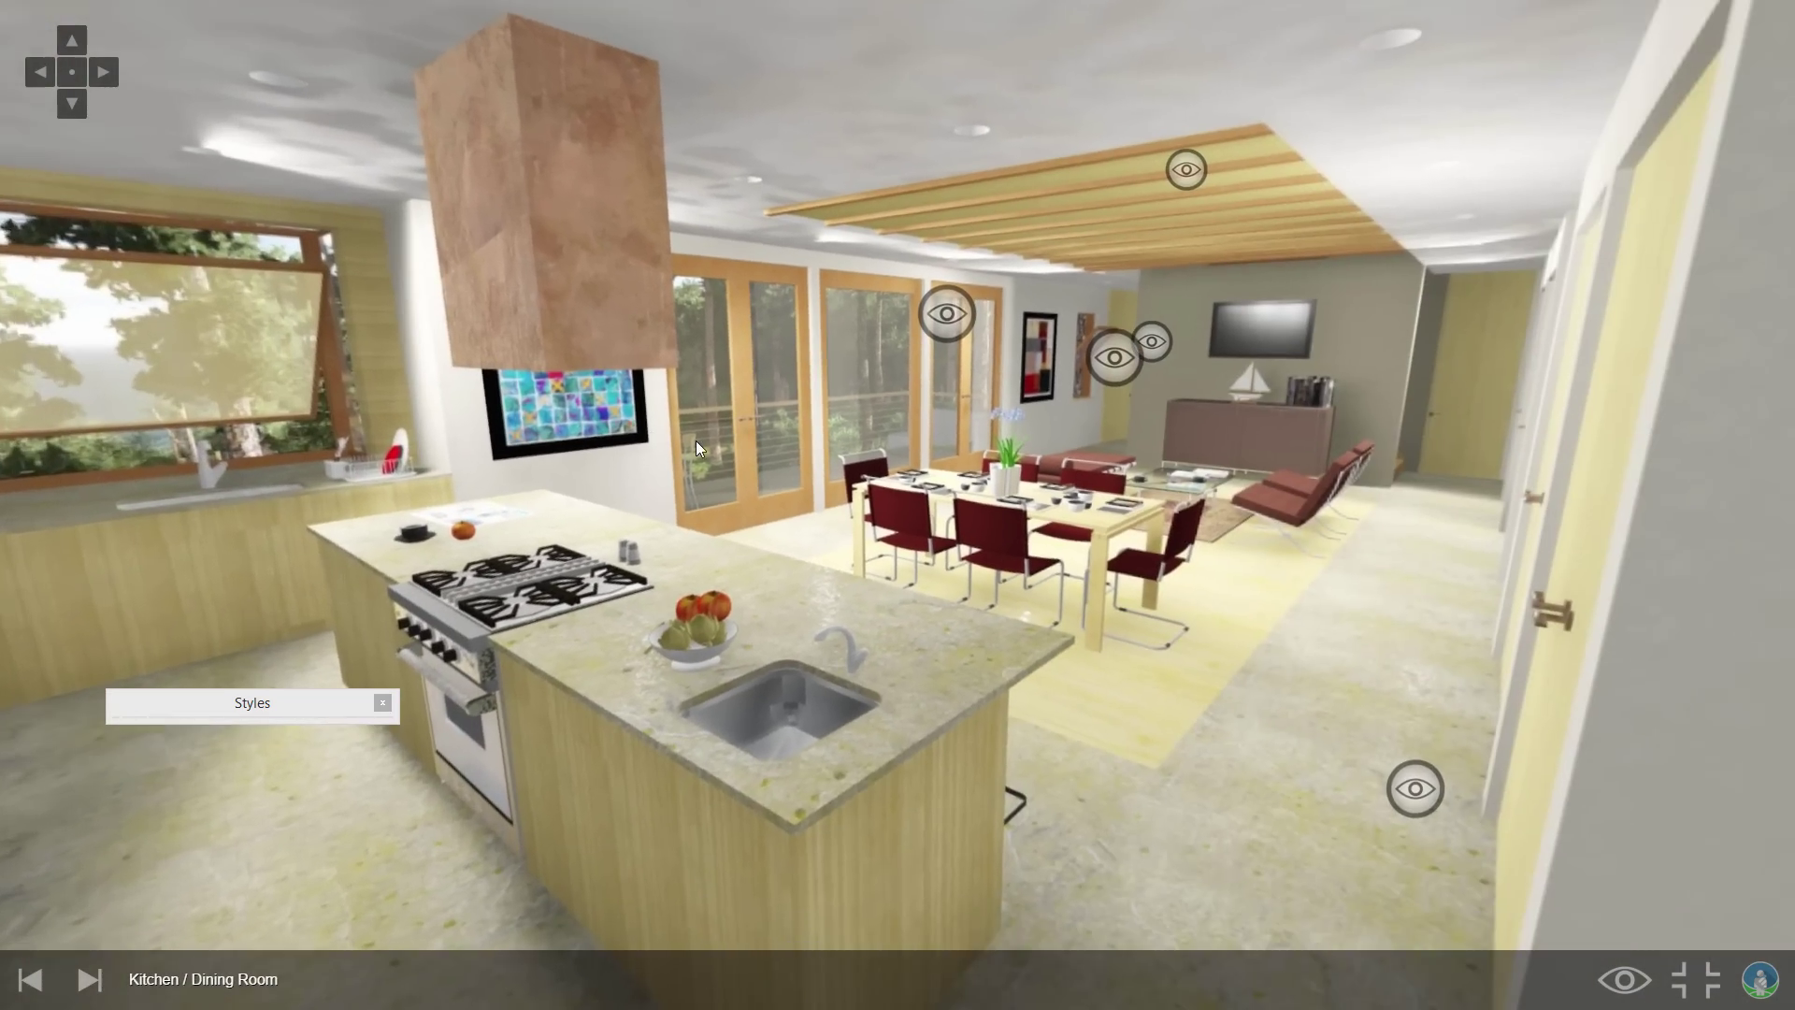
{"action": "left_click", "coordinate": [932, 310]}
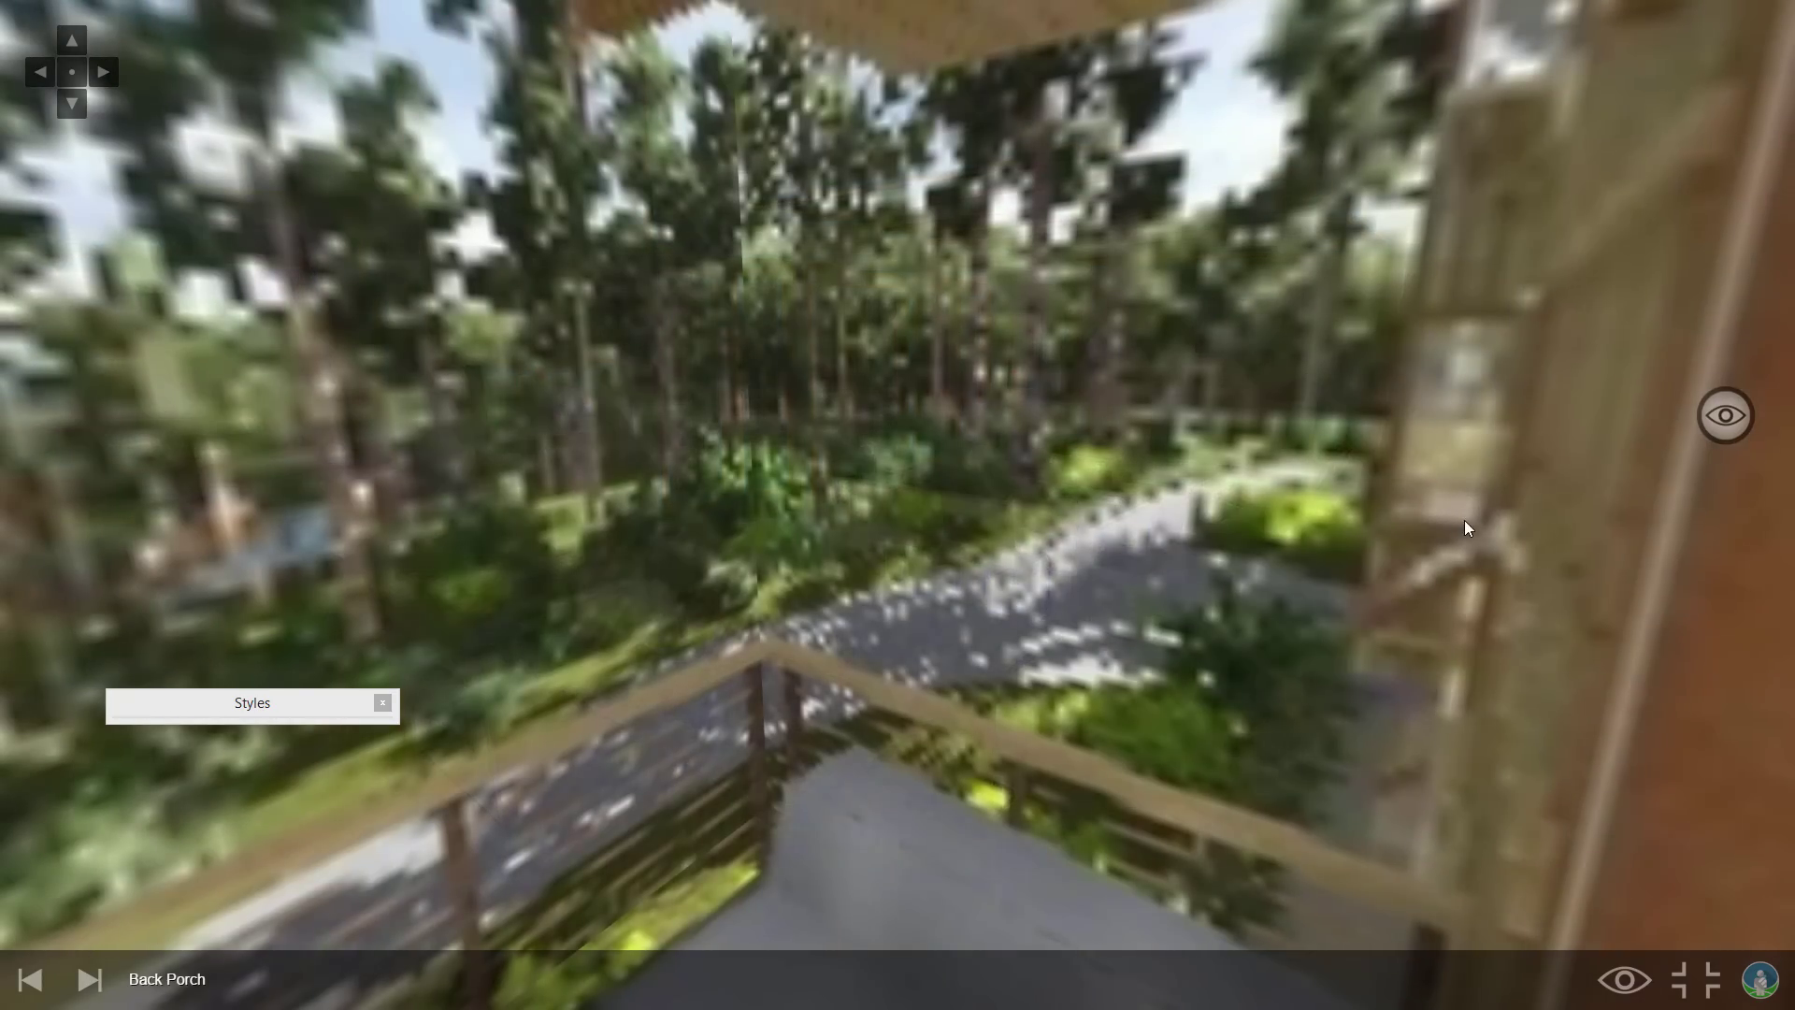
{"action": "left_click_drag", "start_coordinate": [842, 280], "coordinate": [3, 418]}
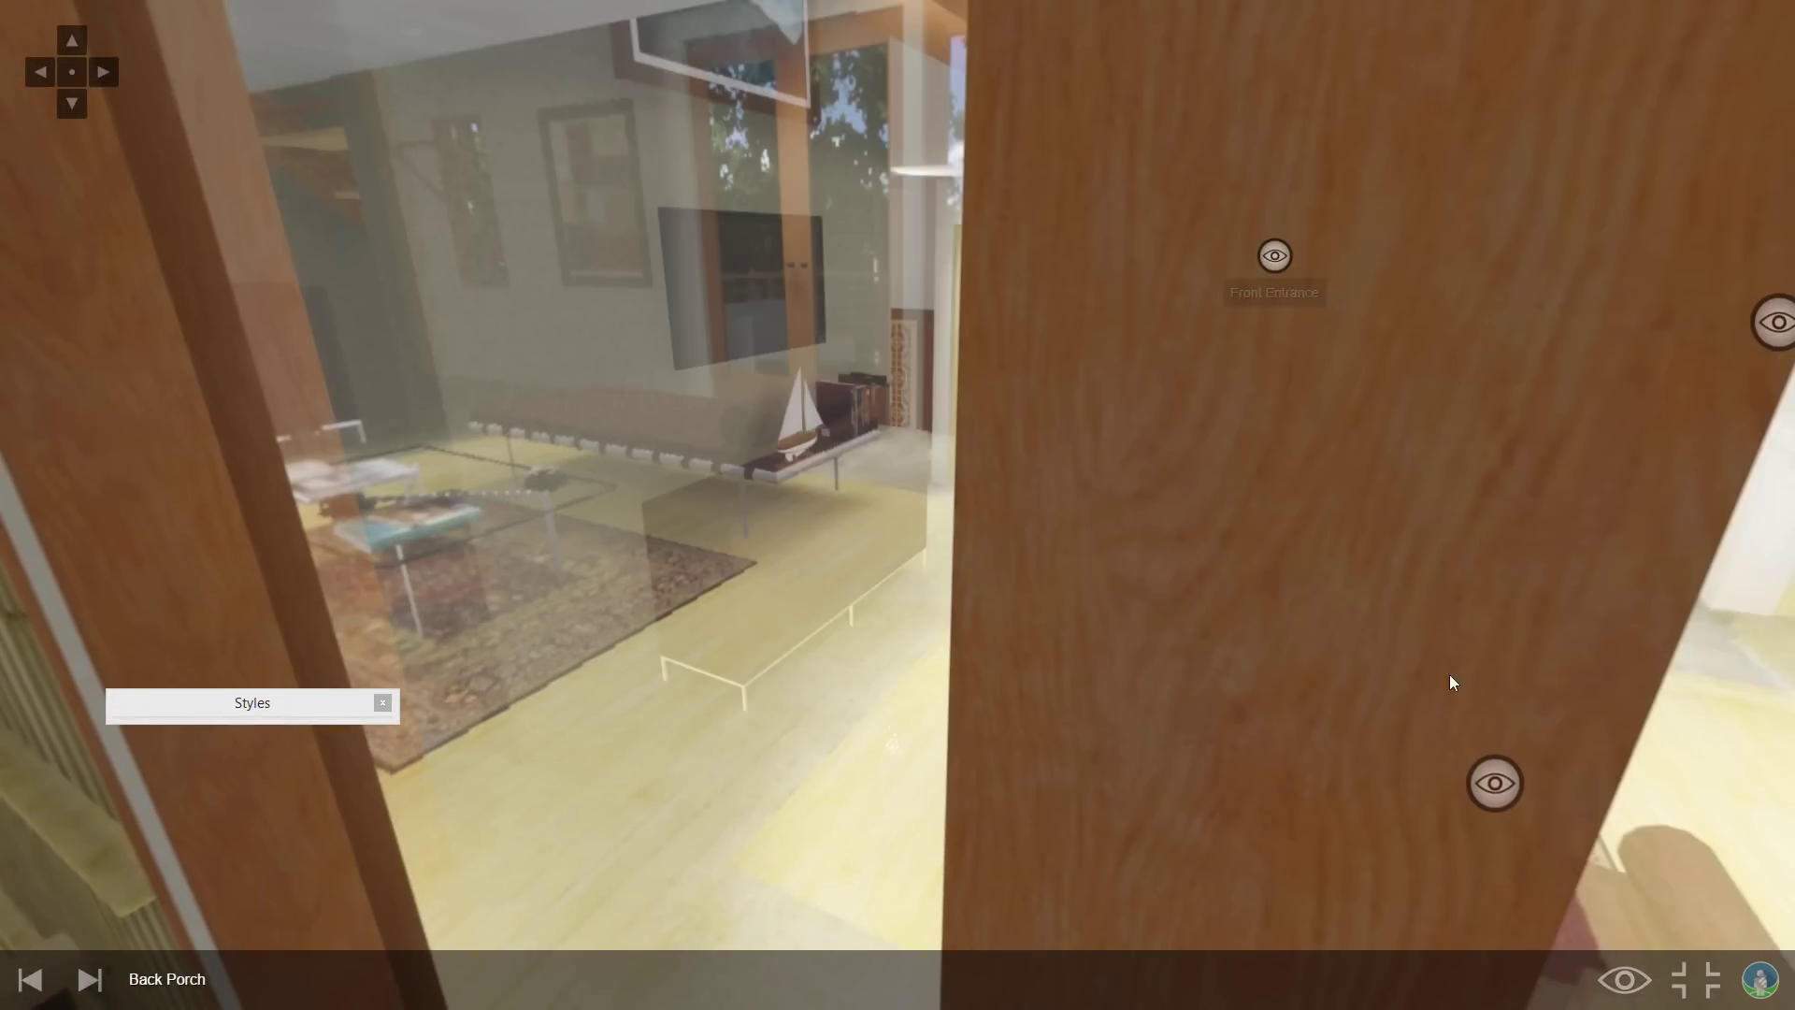
{"action": "left_click", "coordinate": [1488, 776]}
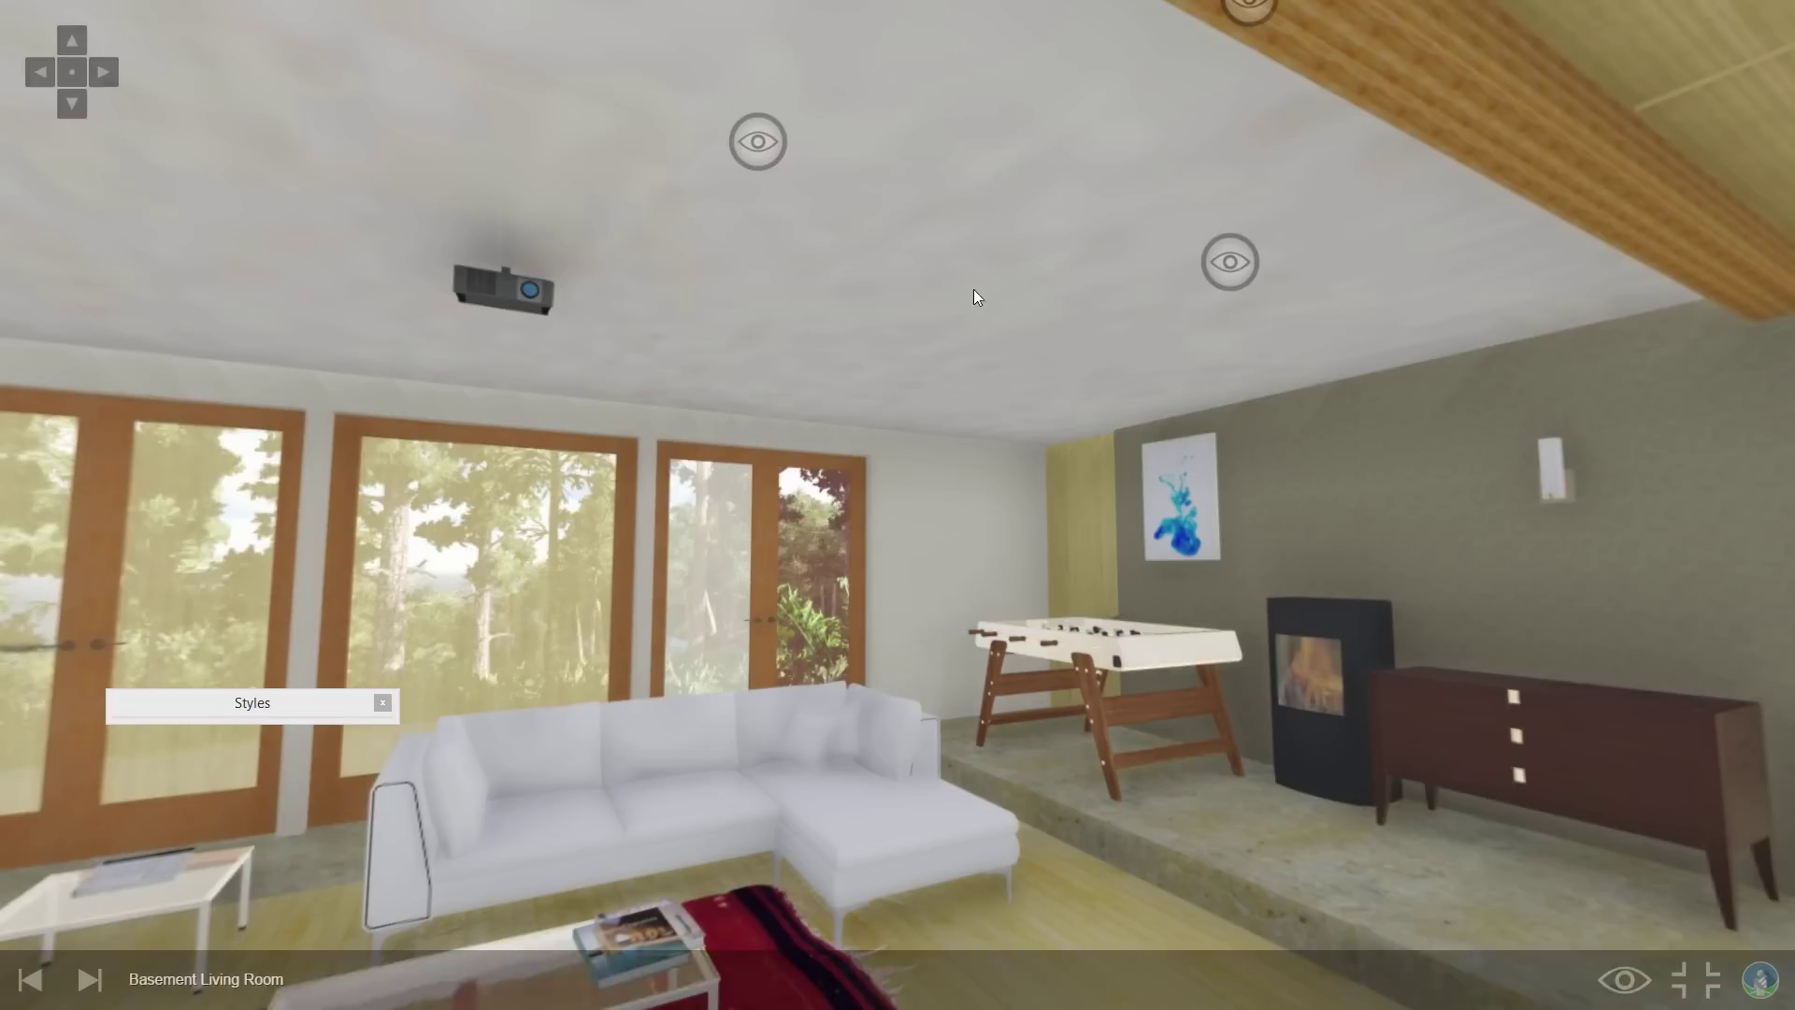
Turn the basement view toward the lounge chair, then hop through Master Bedroom and Front Entrance to Living Room.
{"action": "mouse_move", "coordinate": [973, 296]}
{"action": "left_mouse_down"}
{"action": "mouse_move", "coordinate": [1237, 320]}
{"action": "mouse_move", "coordinate": [1725, 440]}
{"action": "mouse_move", "coordinate": [466, 385]}
{"action": "left_mouse_up"}
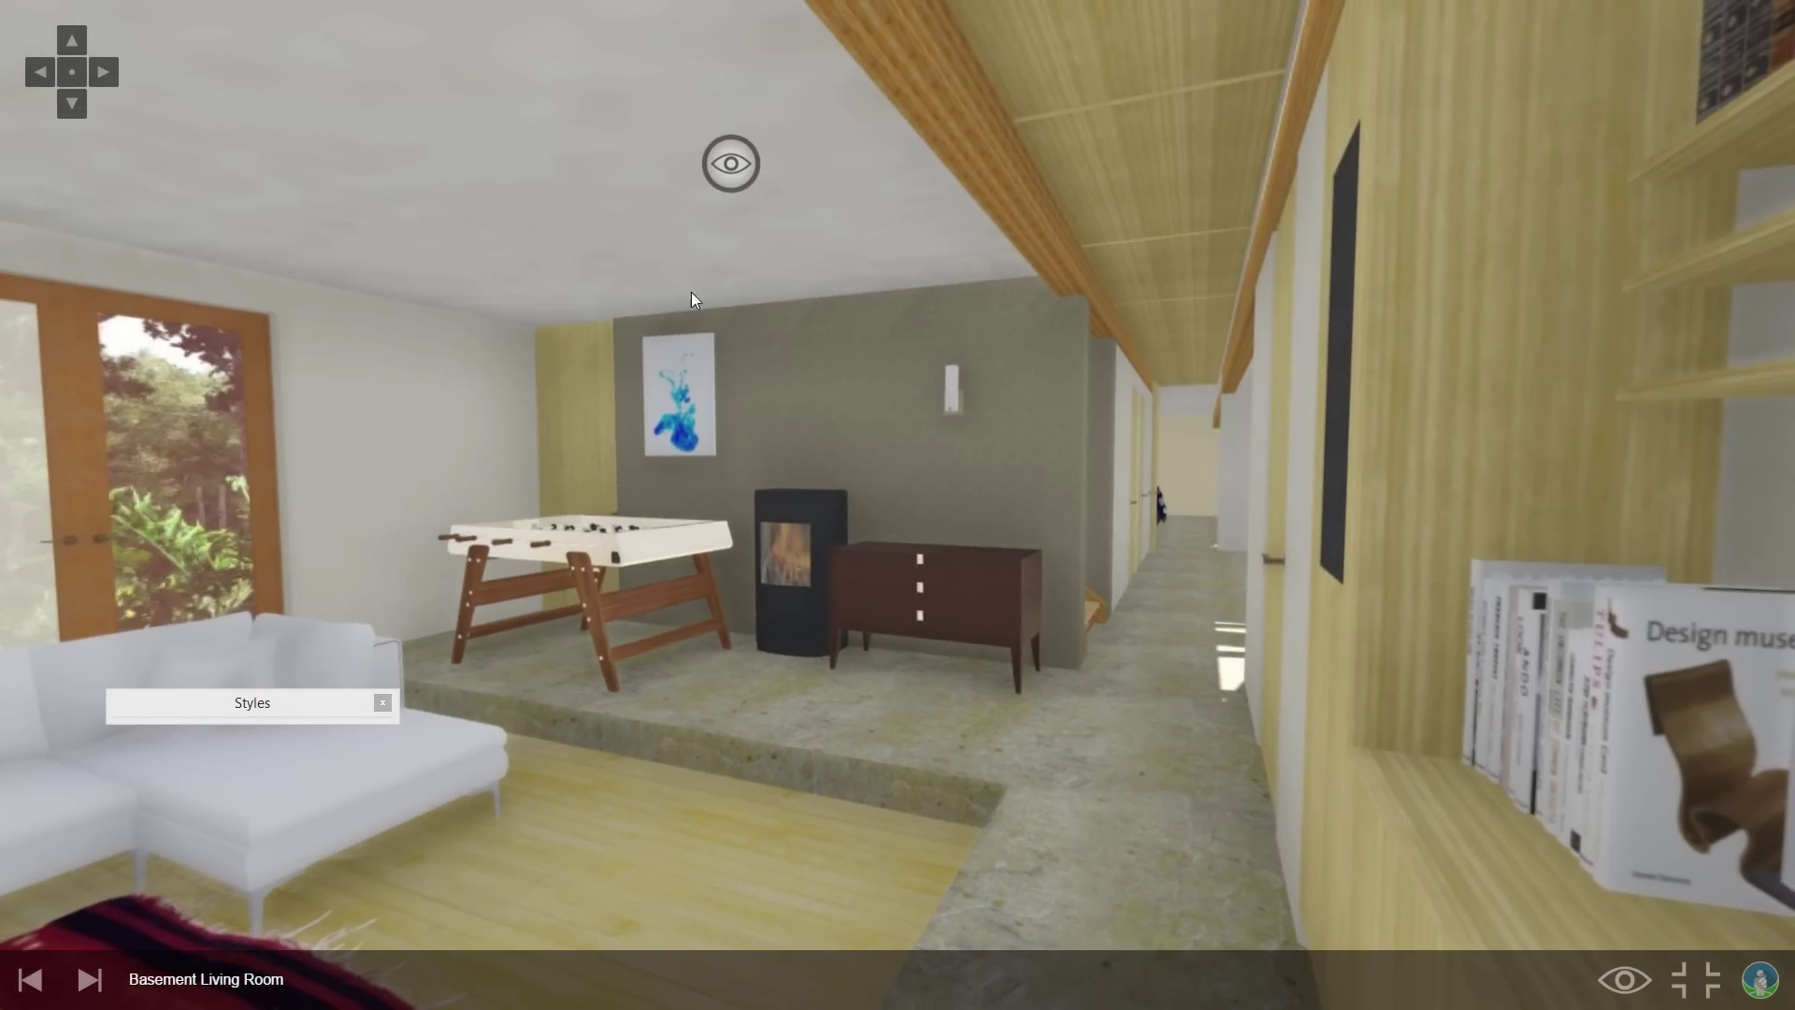
{"action": "left_click", "coordinate": [733, 167]}
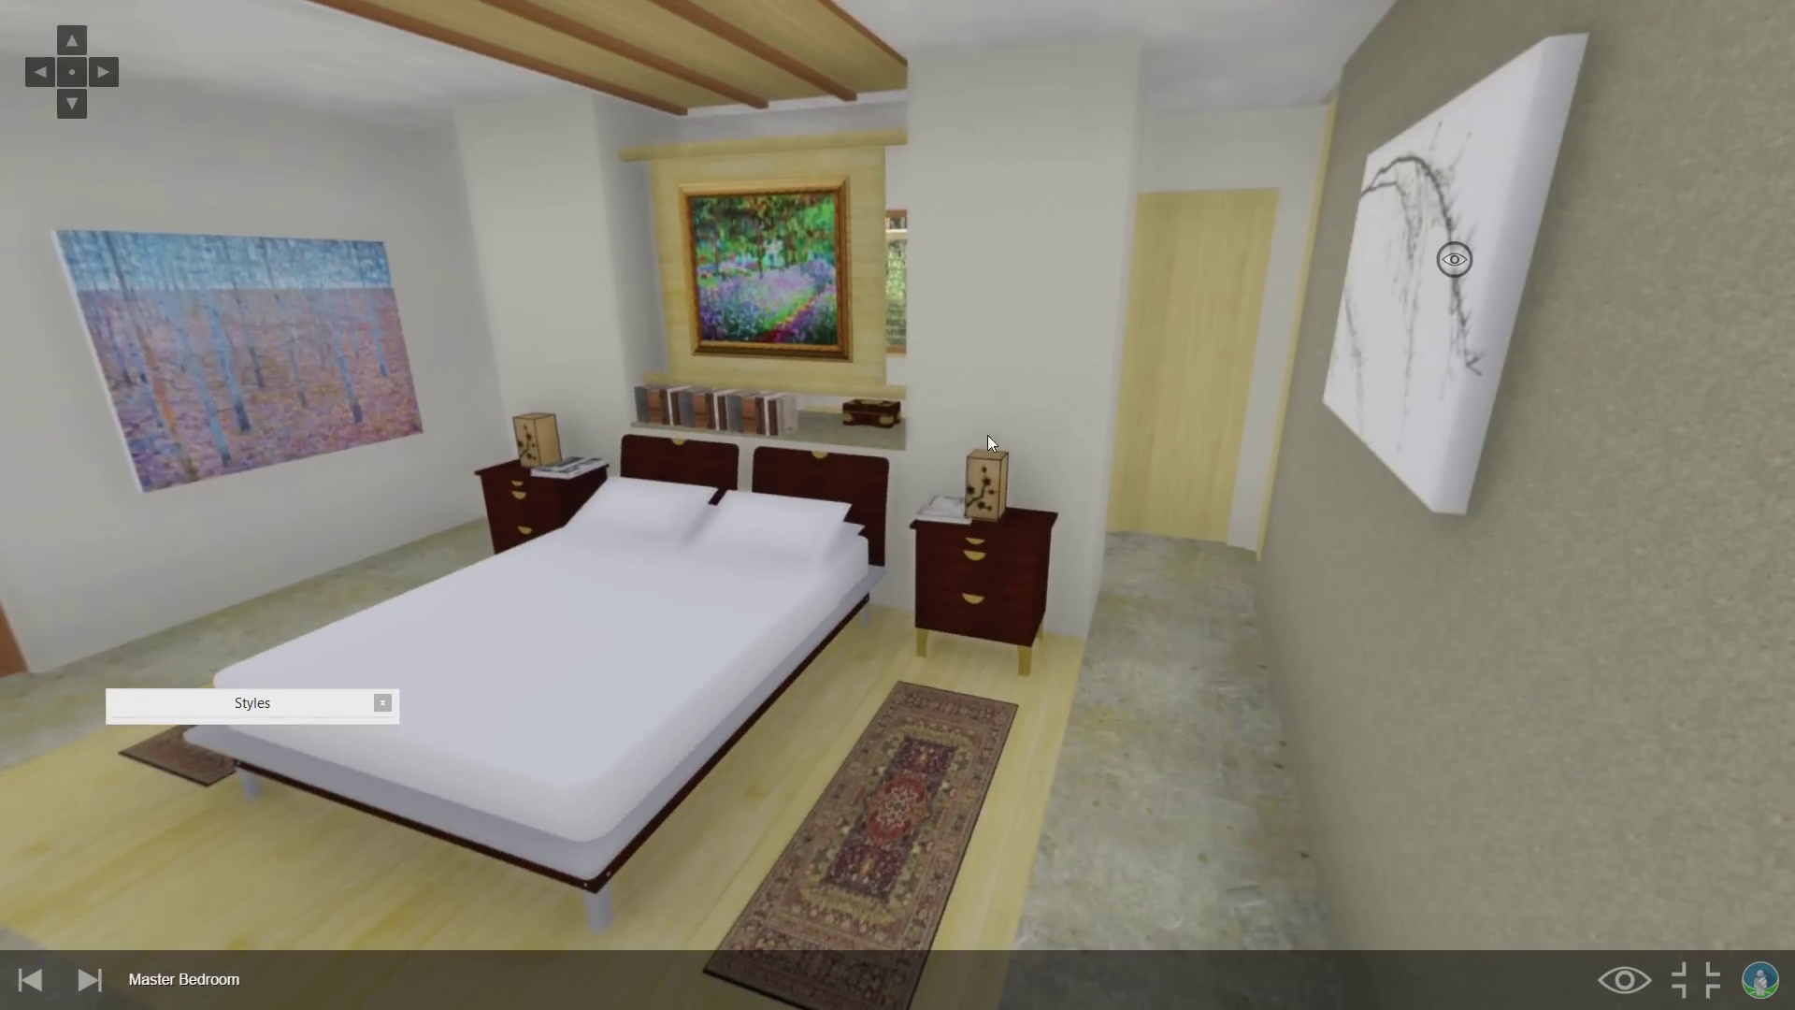
{"action": "left_click", "coordinate": [1452, 299]}
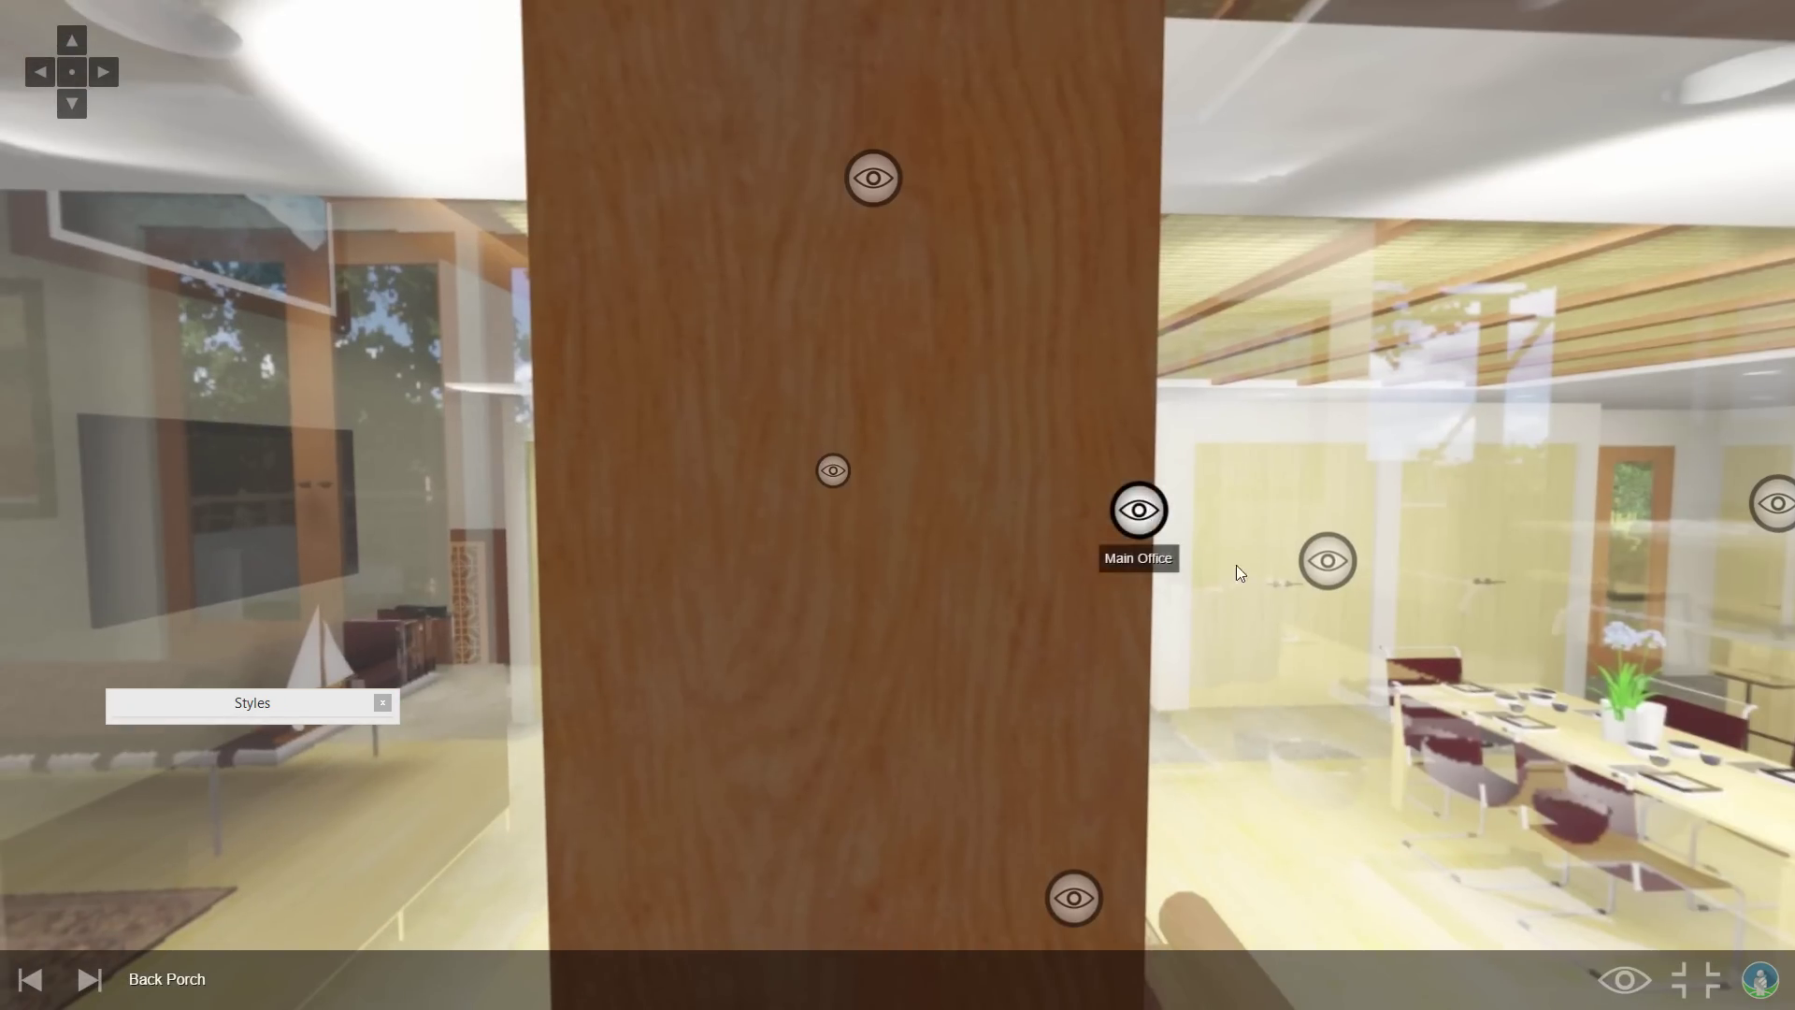
{"action": "left_click", "coordinate": [1333, 572]}
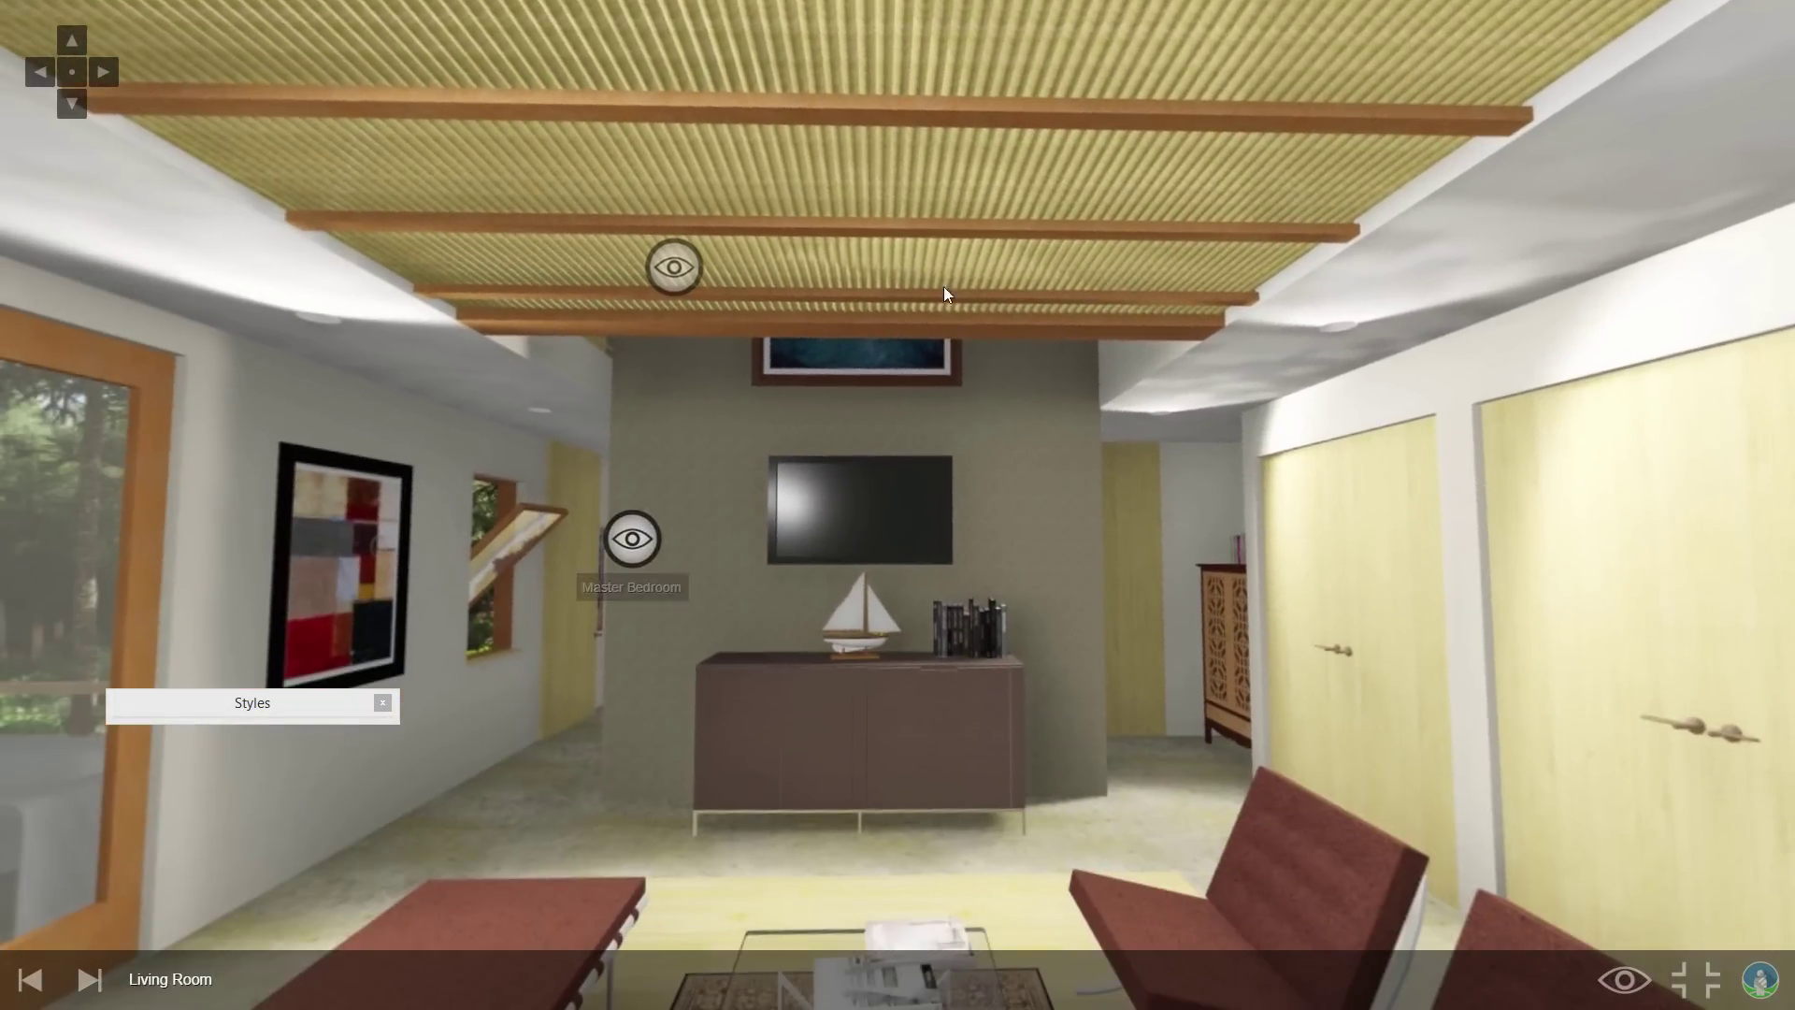
Pan the Living Room panorama across the slatted ceiling, closets, glass doors, kitchen and dining table.
{"action": "left_click_drag", "start_coordinate": [945, 293], "coordinate": [733, 357]}
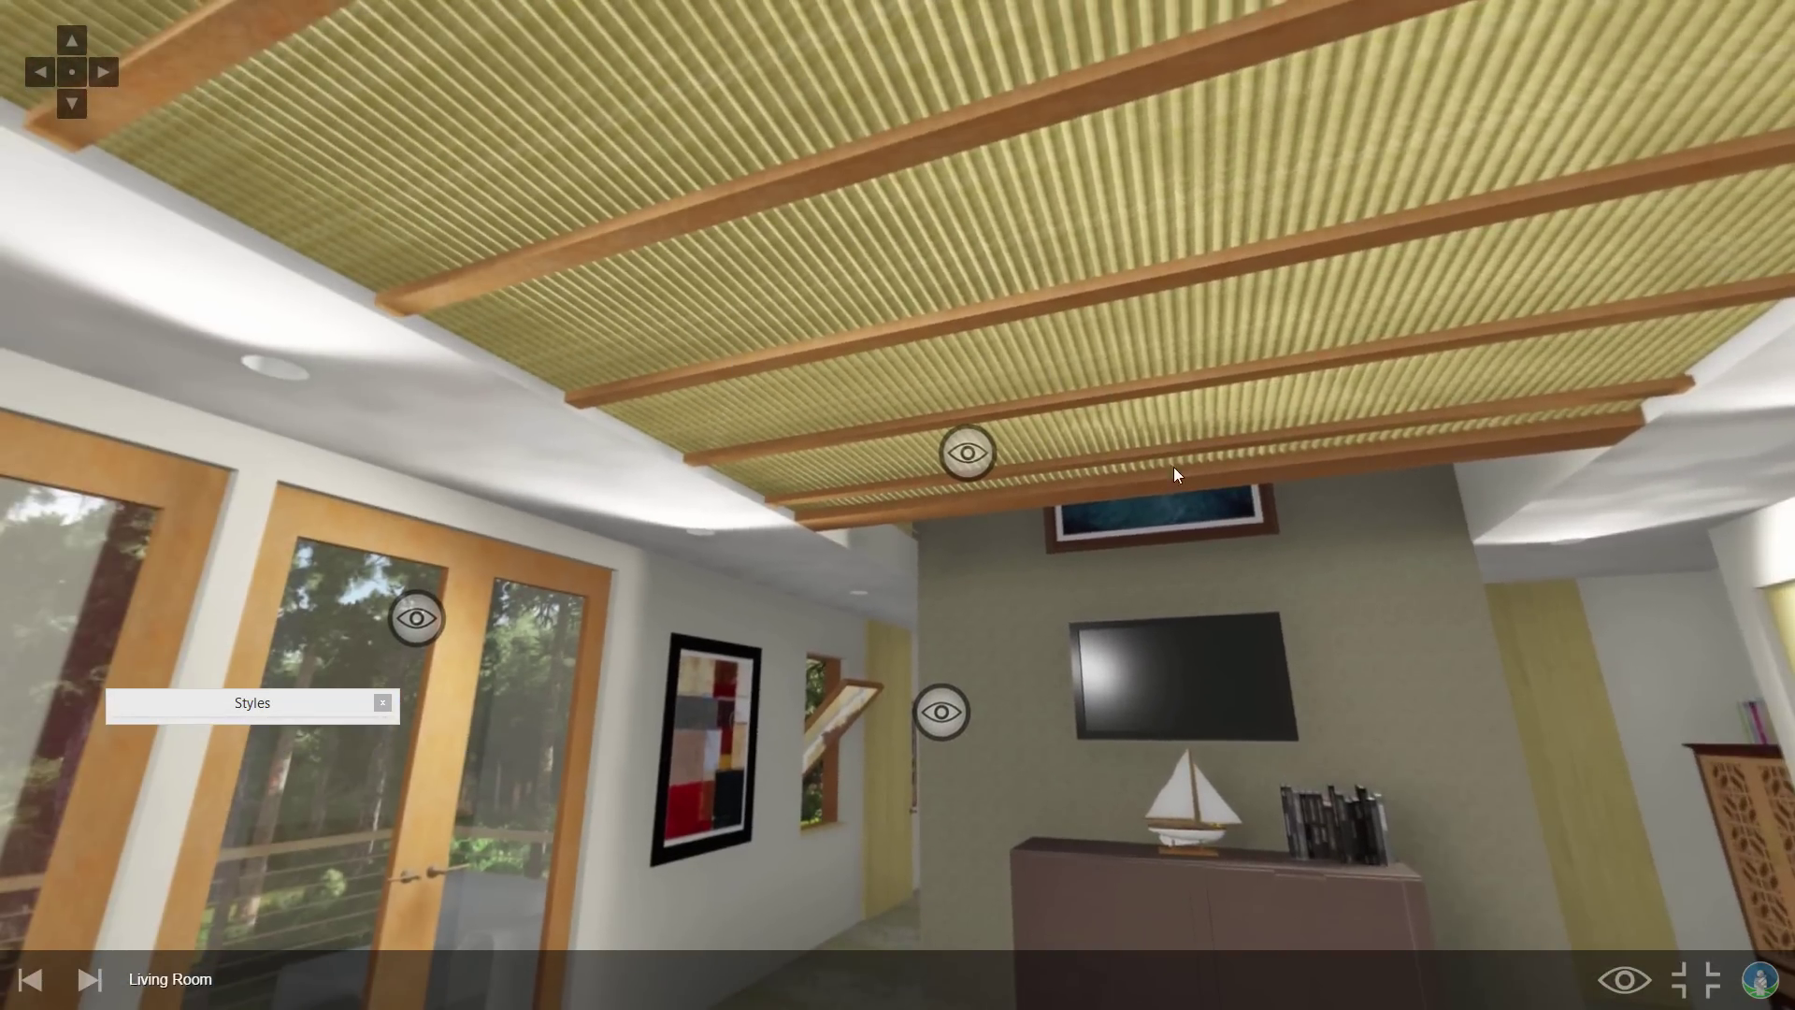
{"action": "left_click_drag", "start_coordinate": [1175, 467], "coordinate": [608, 301]}
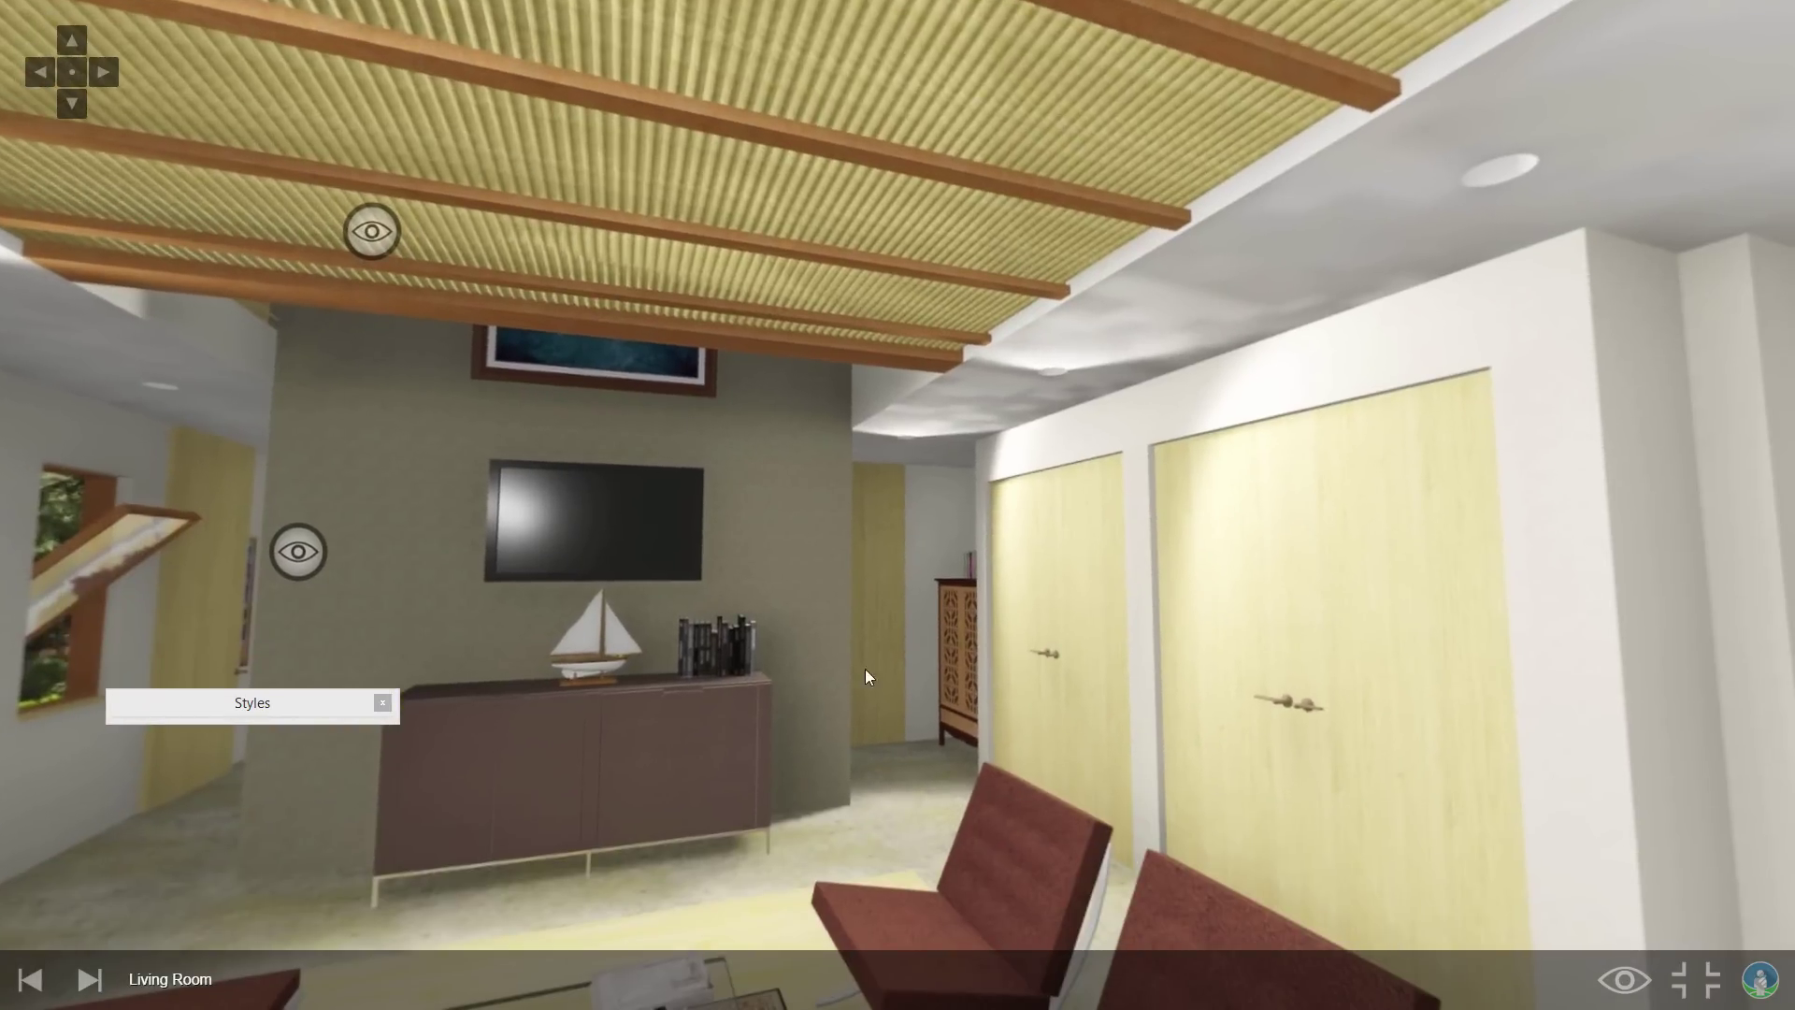
{"action": "left_click_drag", "start_coordinate": [866, 669], "coordinate": [502, 503]}
{"action": "left_click_drag", "start_coordinate": [879, 283], "coordinate": [890, 569]}
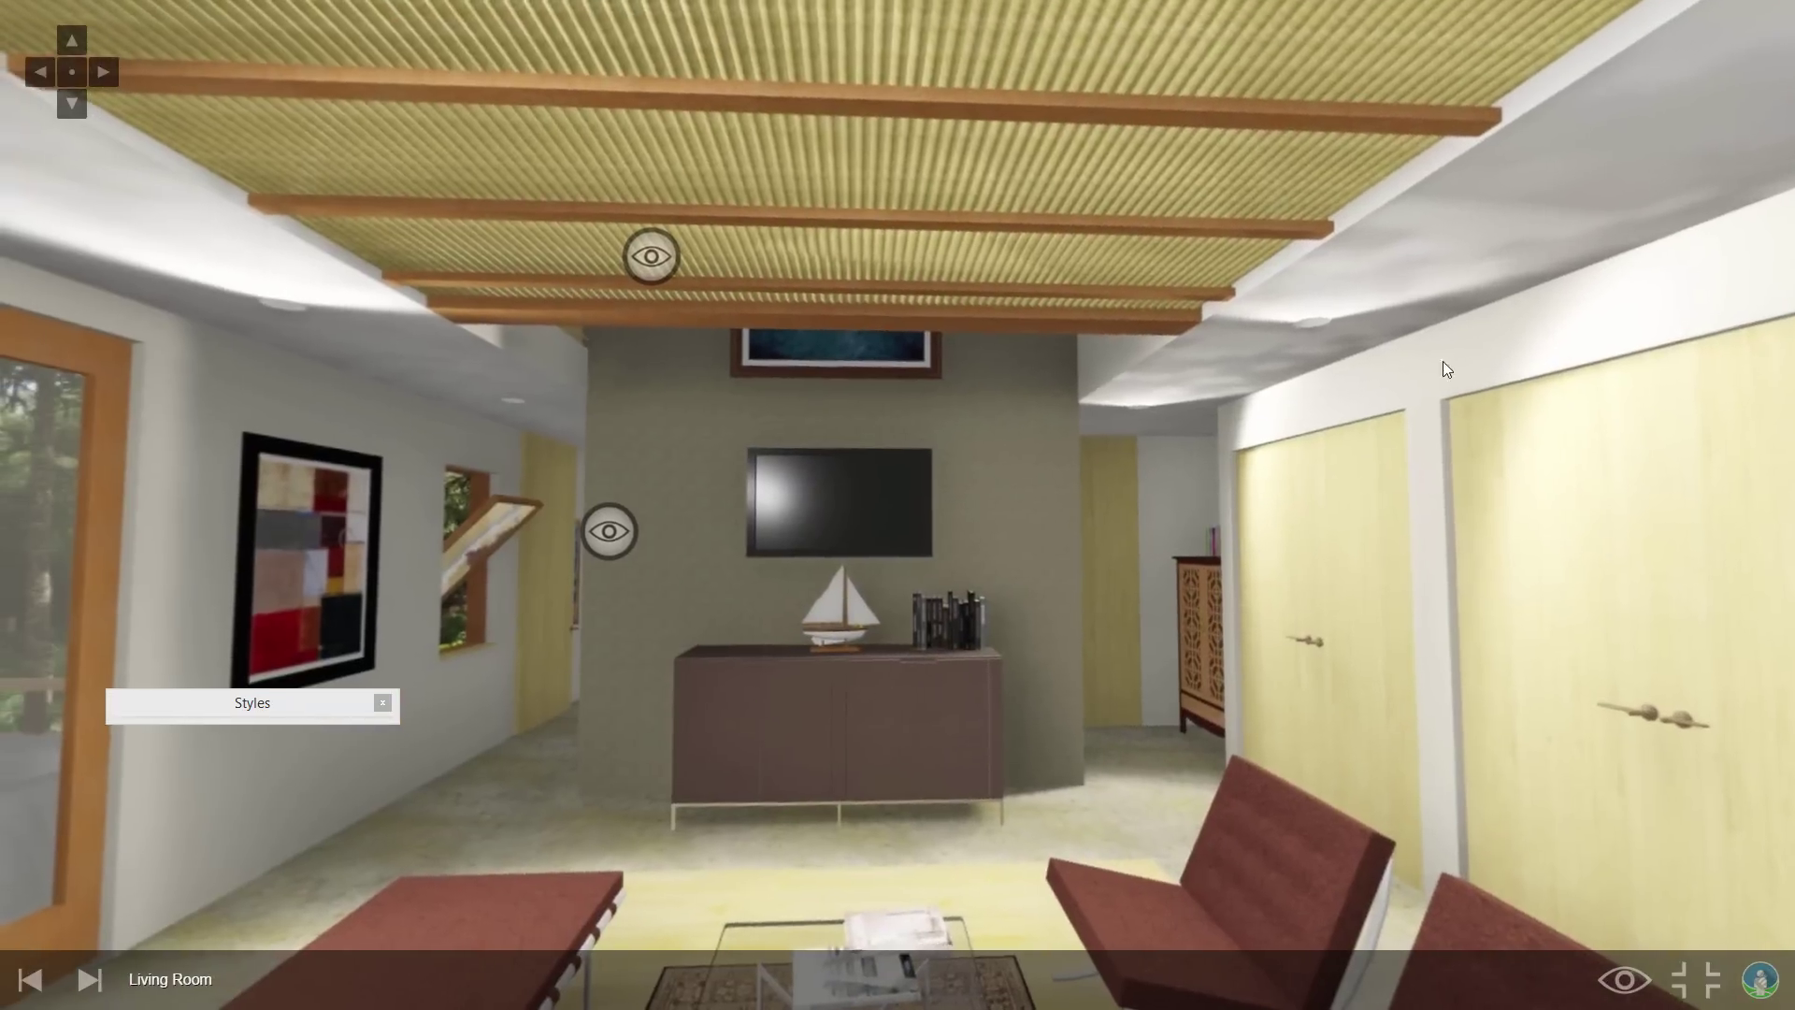
{"action": "left_click_drag", "start_coordinate": [1443, 361], "coordinate": [1243, 378]}
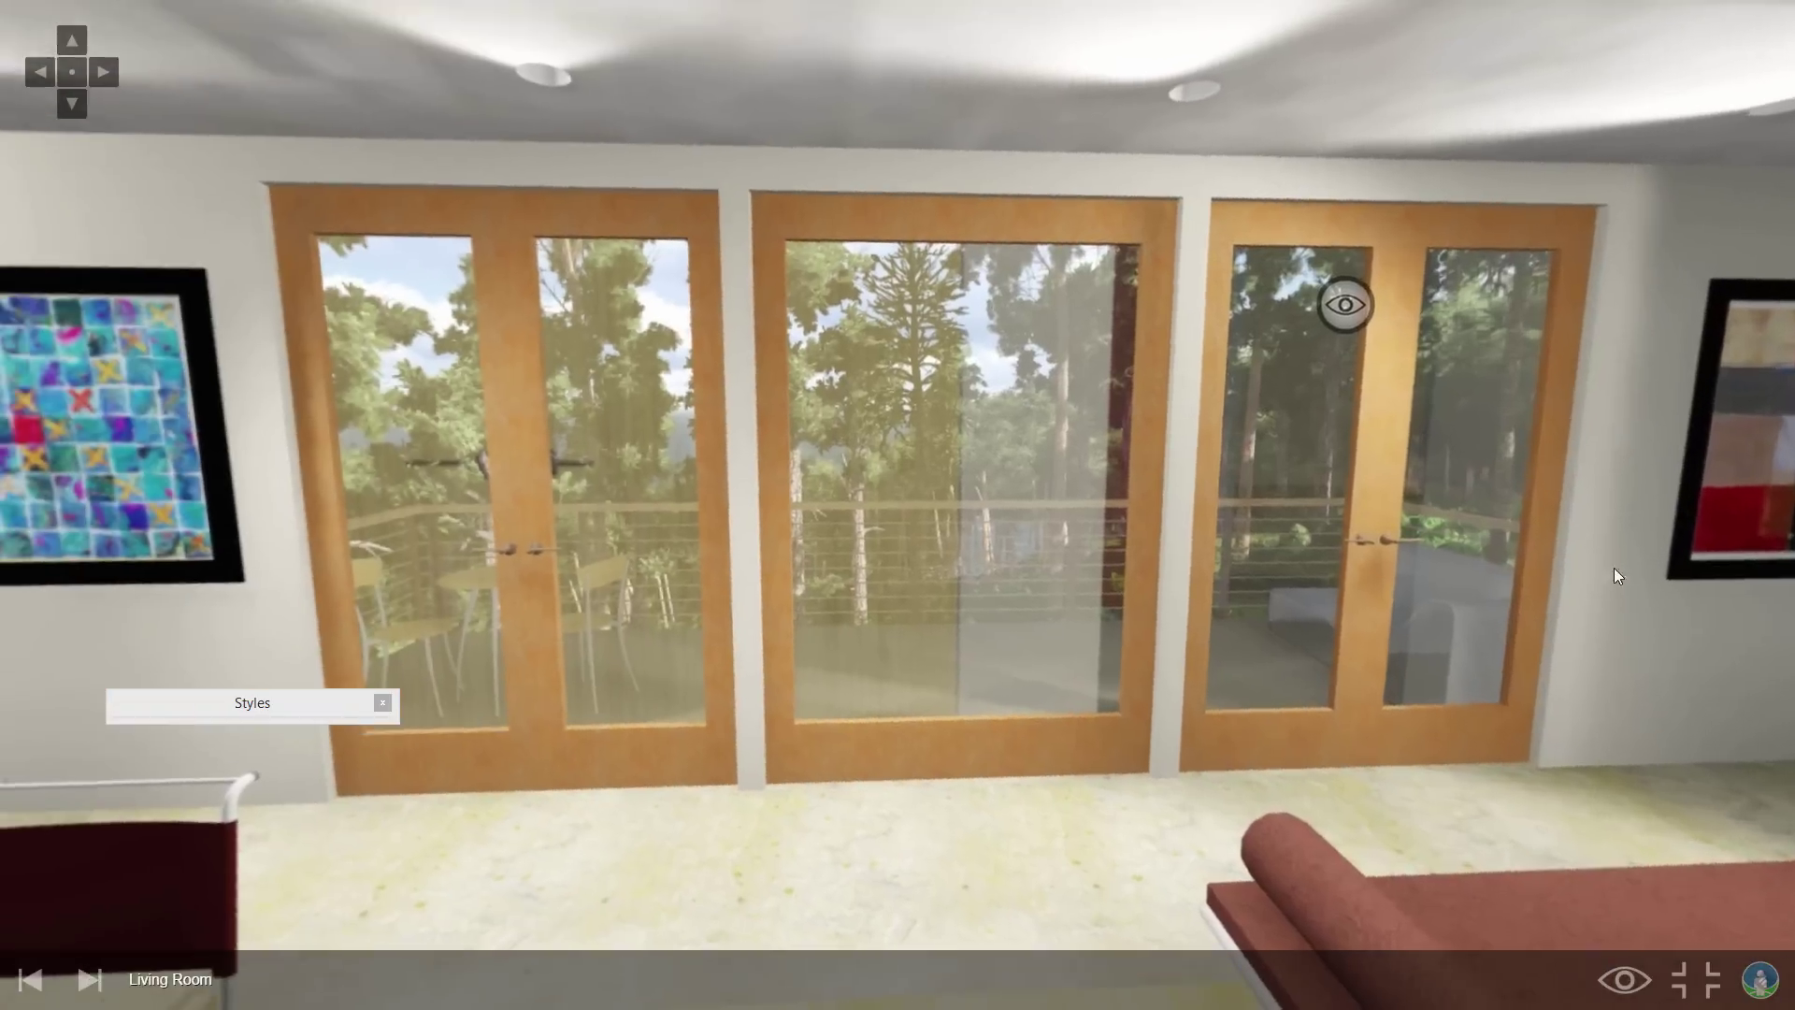
{"action": "left_click_drag", "start_coordinate": [945, 508], "coordinate": [1198, 520]}
{"action": "left_click_drag", "start_coordinate": [683, 506], "coordinate": [754, 498]}
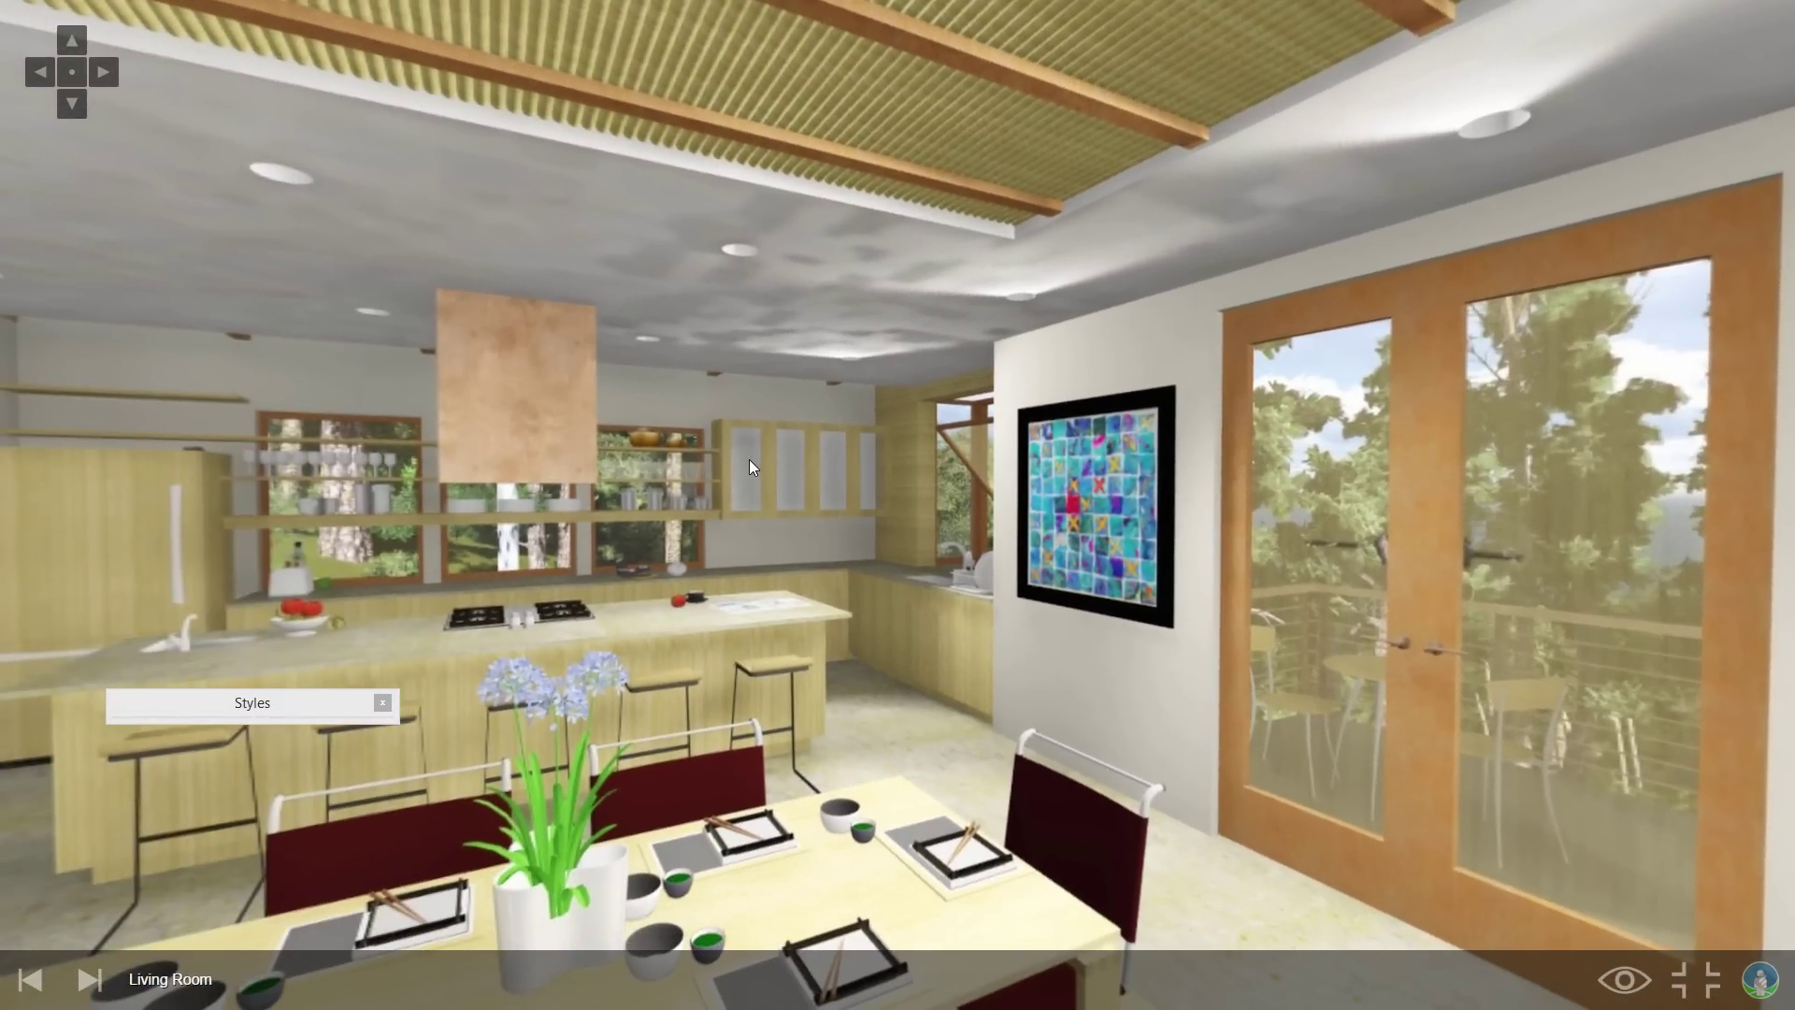
Leave fullscreen, rotate the embedded panorama toward the painting and glass doors, then go to the Lumion 3D homepage.
{"action": "key", "text": "Escape"}
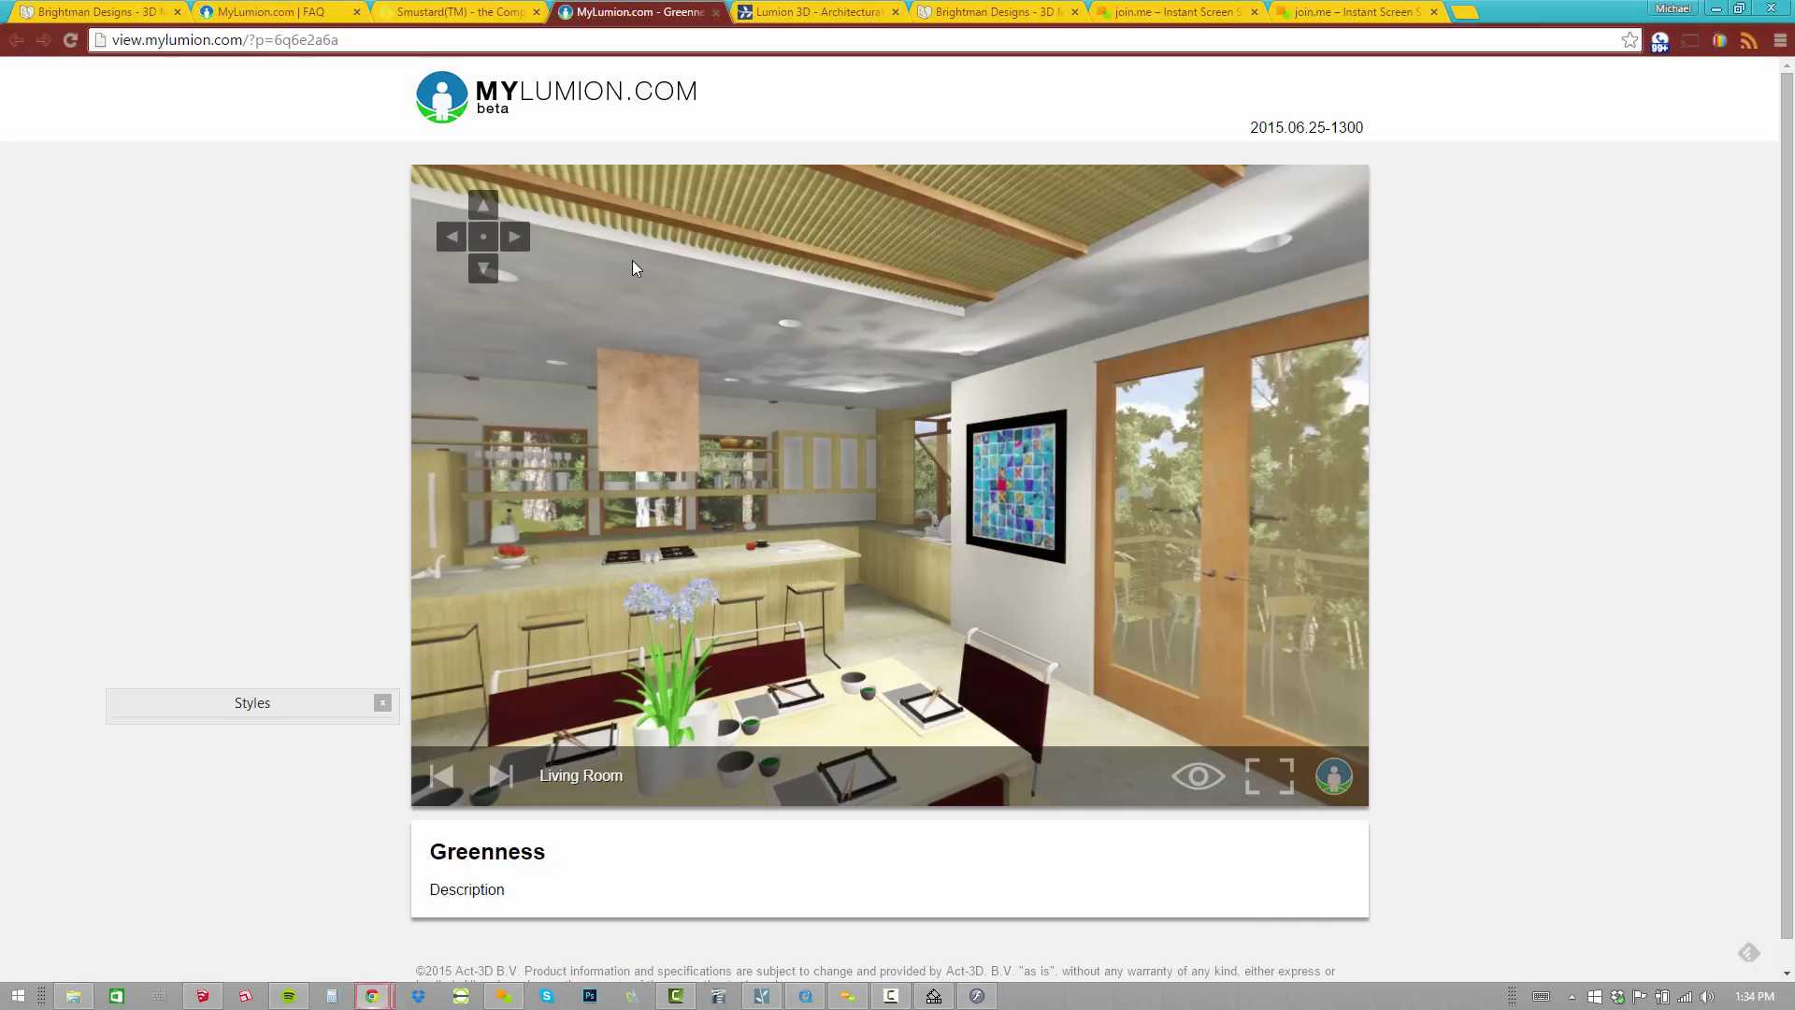
{"action": "mouse_move", "coordinate": [935, 650]}
{"action": "left_mouse_down"}
{"action": "mouse_move", "coordinate": [904, 462]}
{"action": "mouse_move", "coordinate": [724, 464]}
{"action": "mouse_move", "coordinate": [694, 373]}
{"action": "mouse_move", "coordinate": [1047, 507]}
{"action": "mouse_move", "coordinate": [938, 401]}
{"action": "mouse_move", "coordinate": [676, 441]}
{"action": "left_mouse_up"}
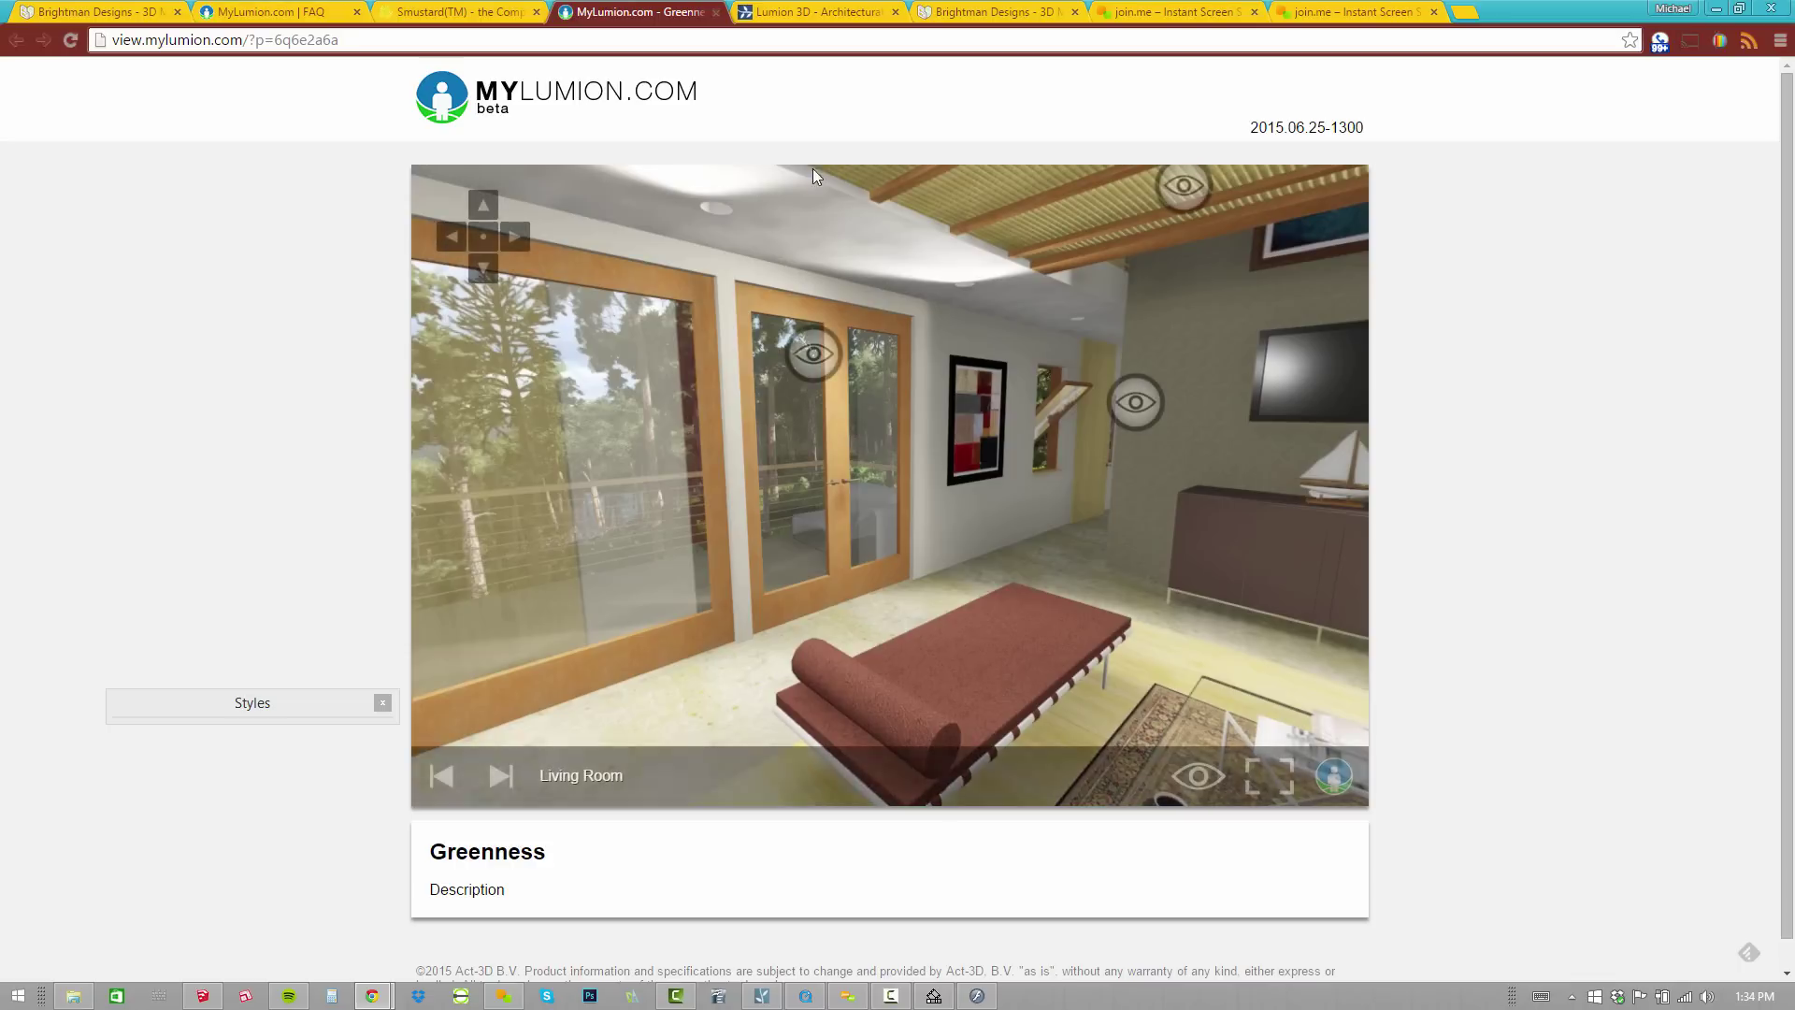
{"action": "left_click", "coordinate": [819, 12]}
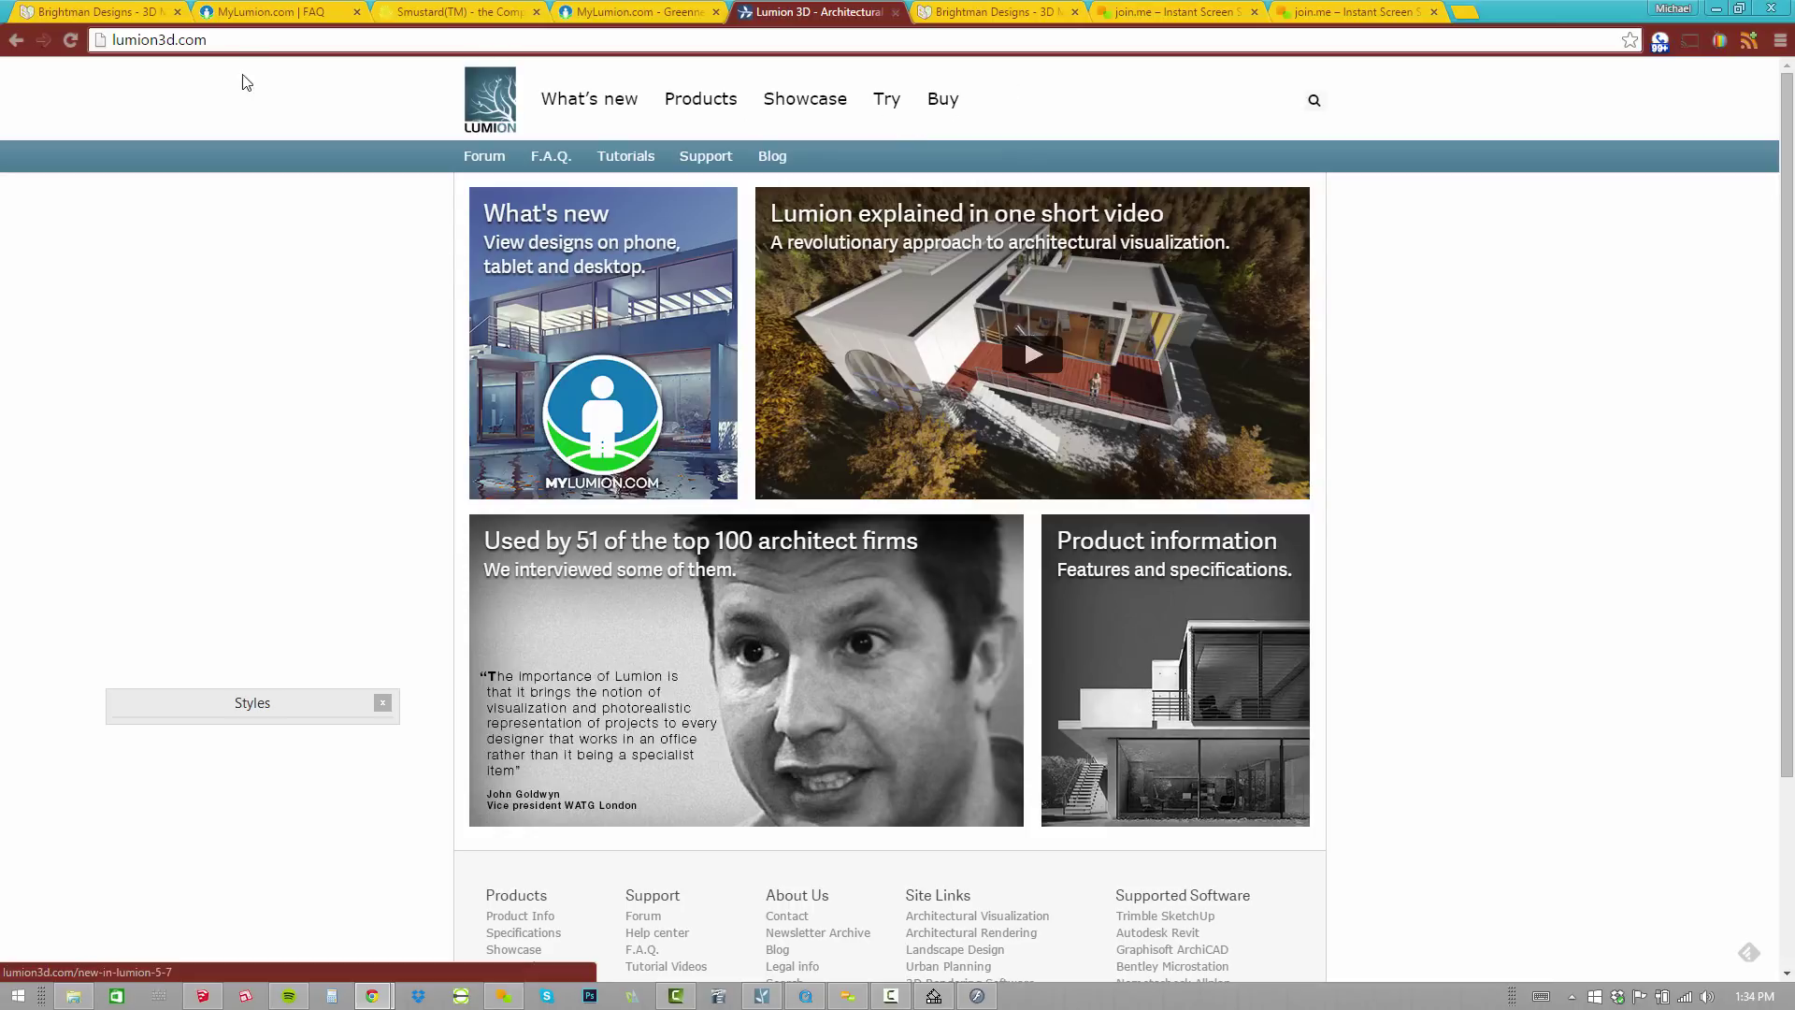
Browse the MyLumion FAQ, New in Lumion 5.7 and Buy Lumion Online pages, ending on Brightman Designs.
{"action": "left_click", "coordinate": [245, 11]}
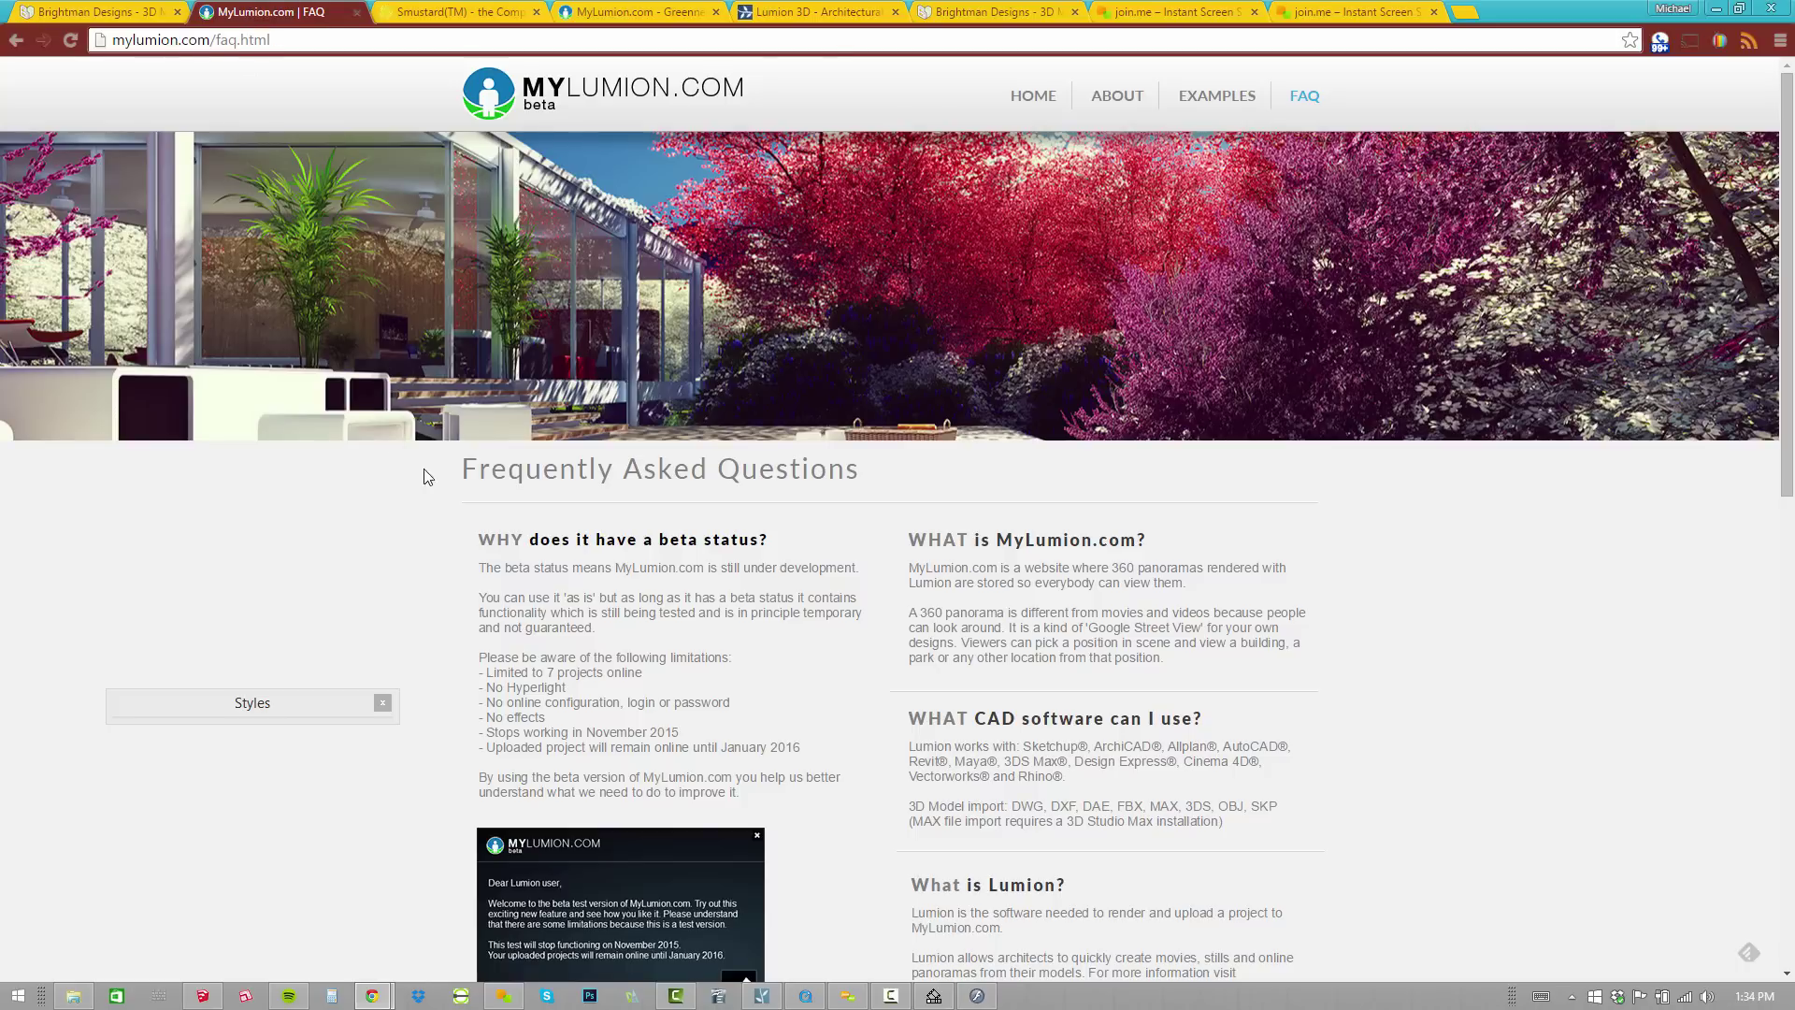
{"action": "left_click", "coordinate": [812, 11]}
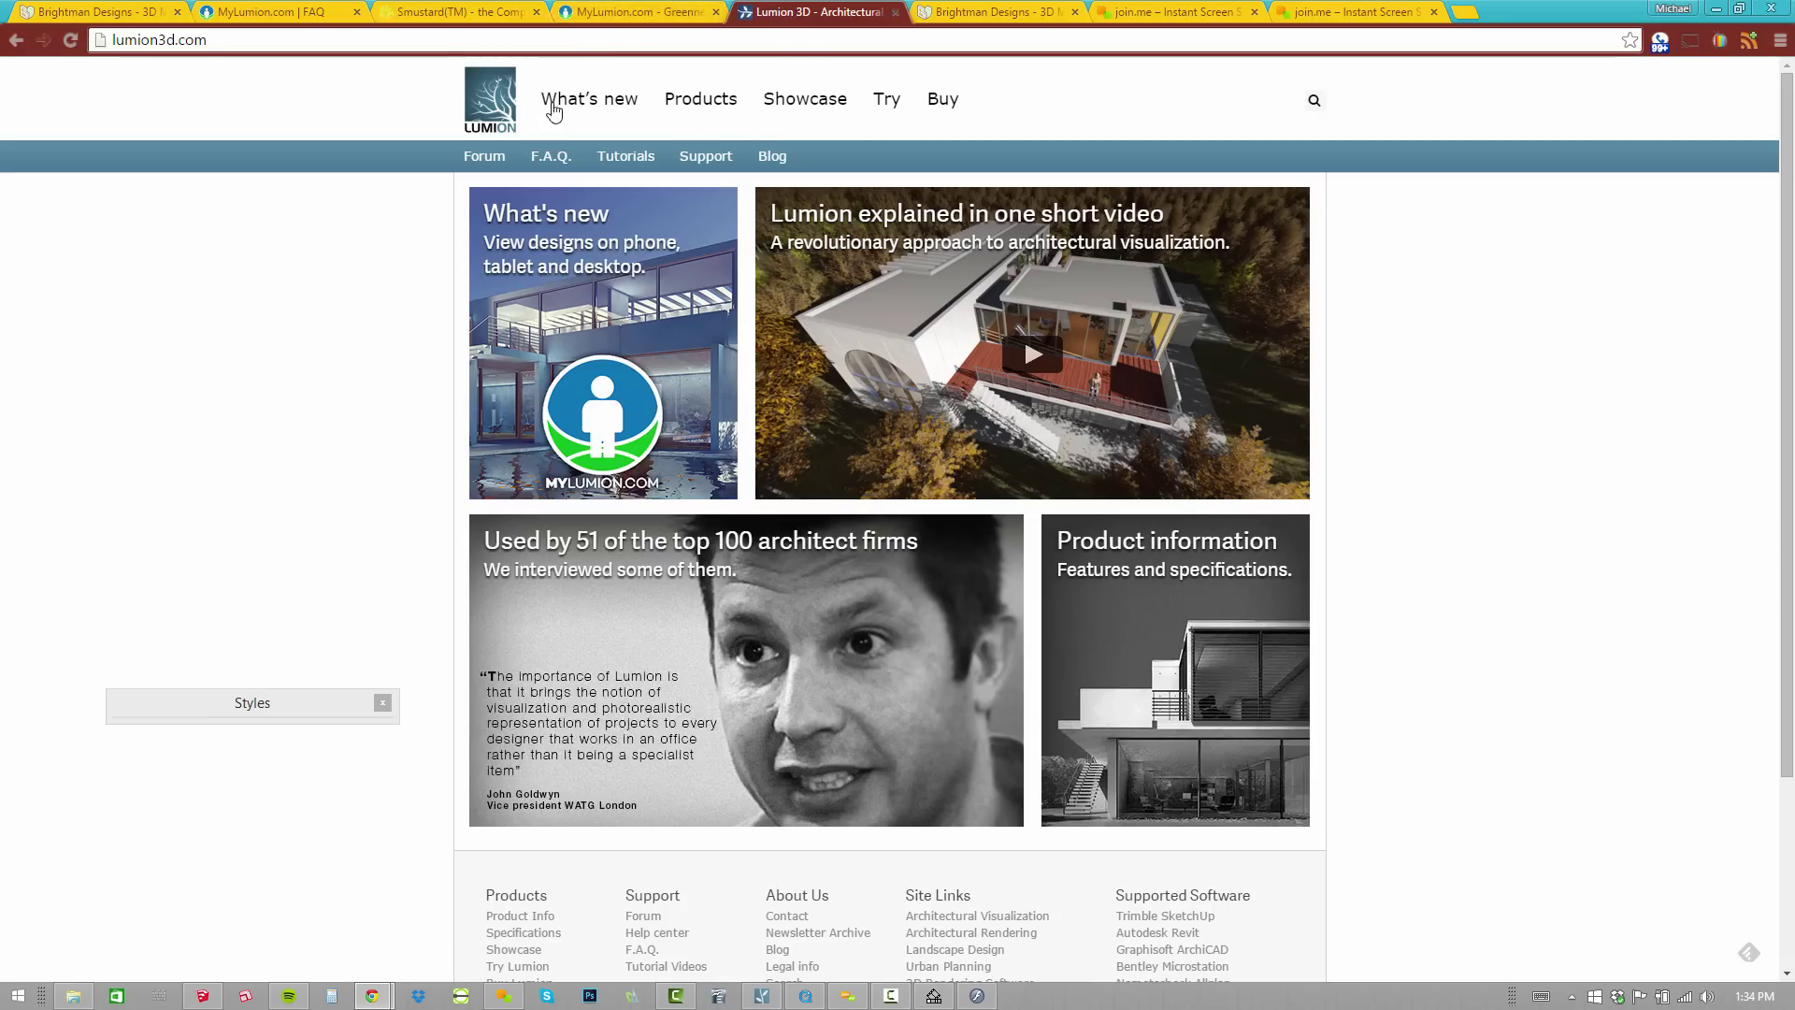
{"action": "left_click", "coordinate": [183, 40]}
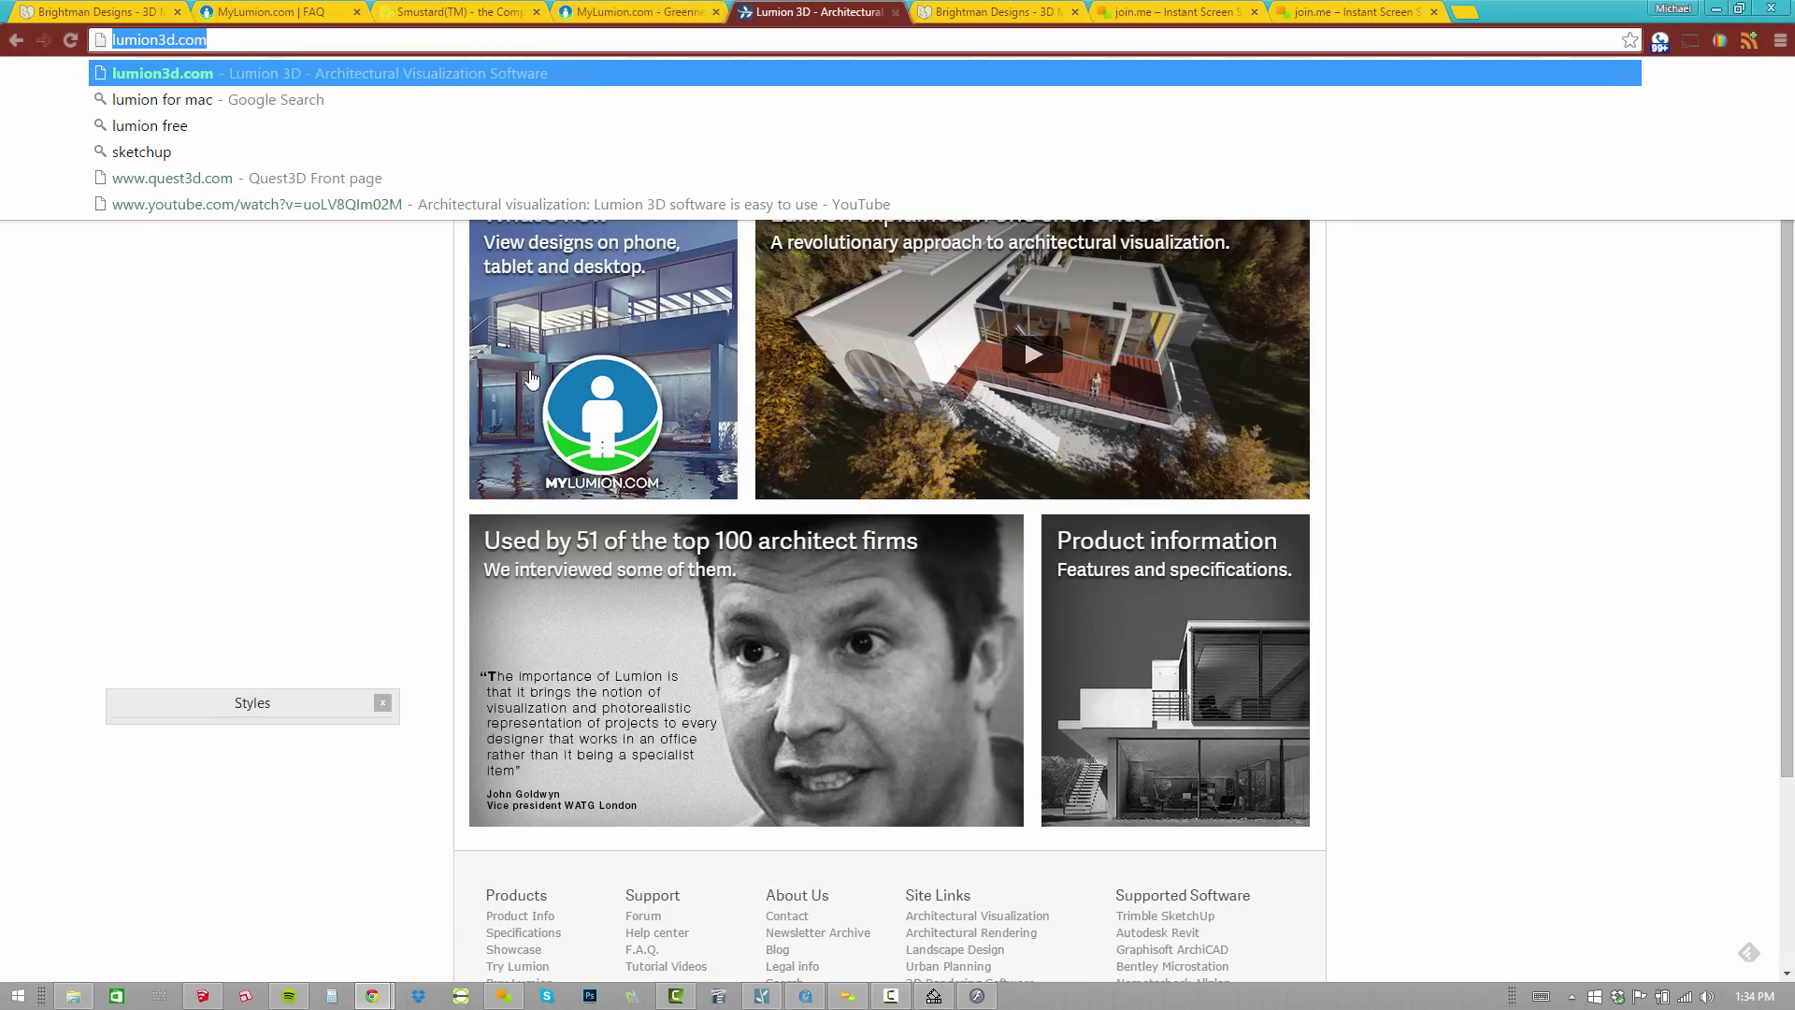
{"action": "left_click", "coordinate": [605, 433]}
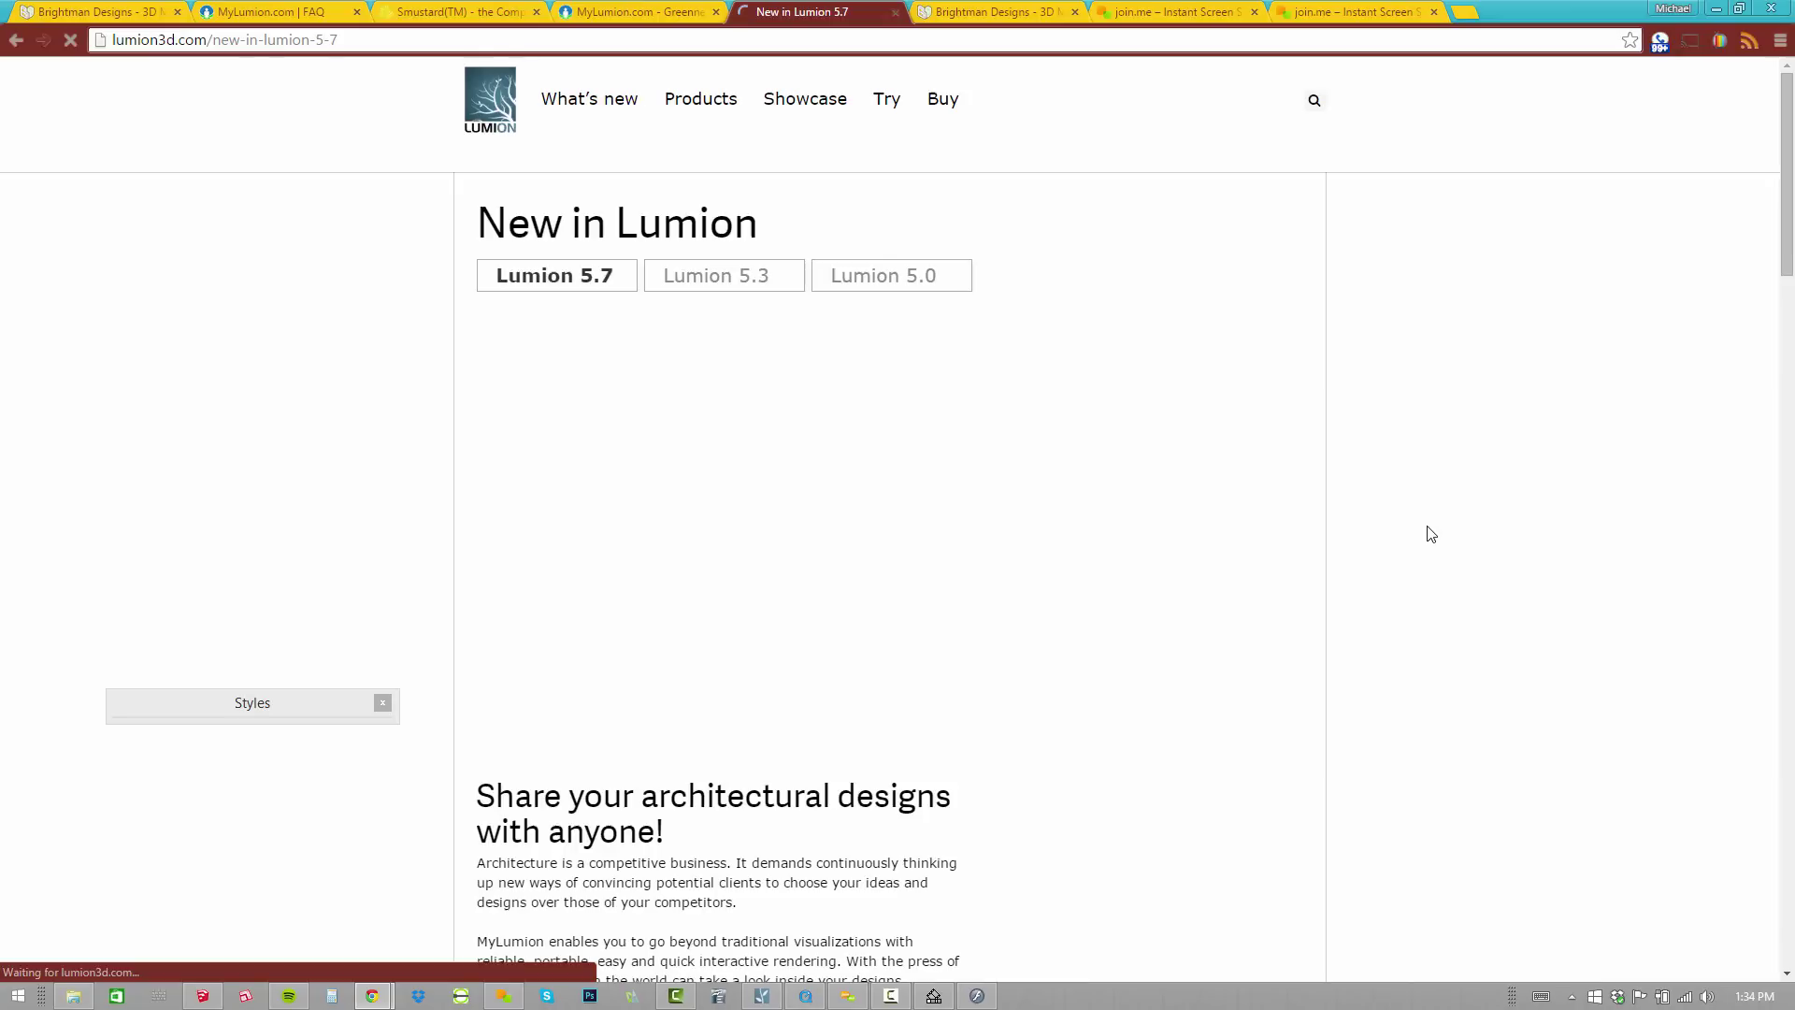
{"action": "left_click", "coordinate": [941, 107]}
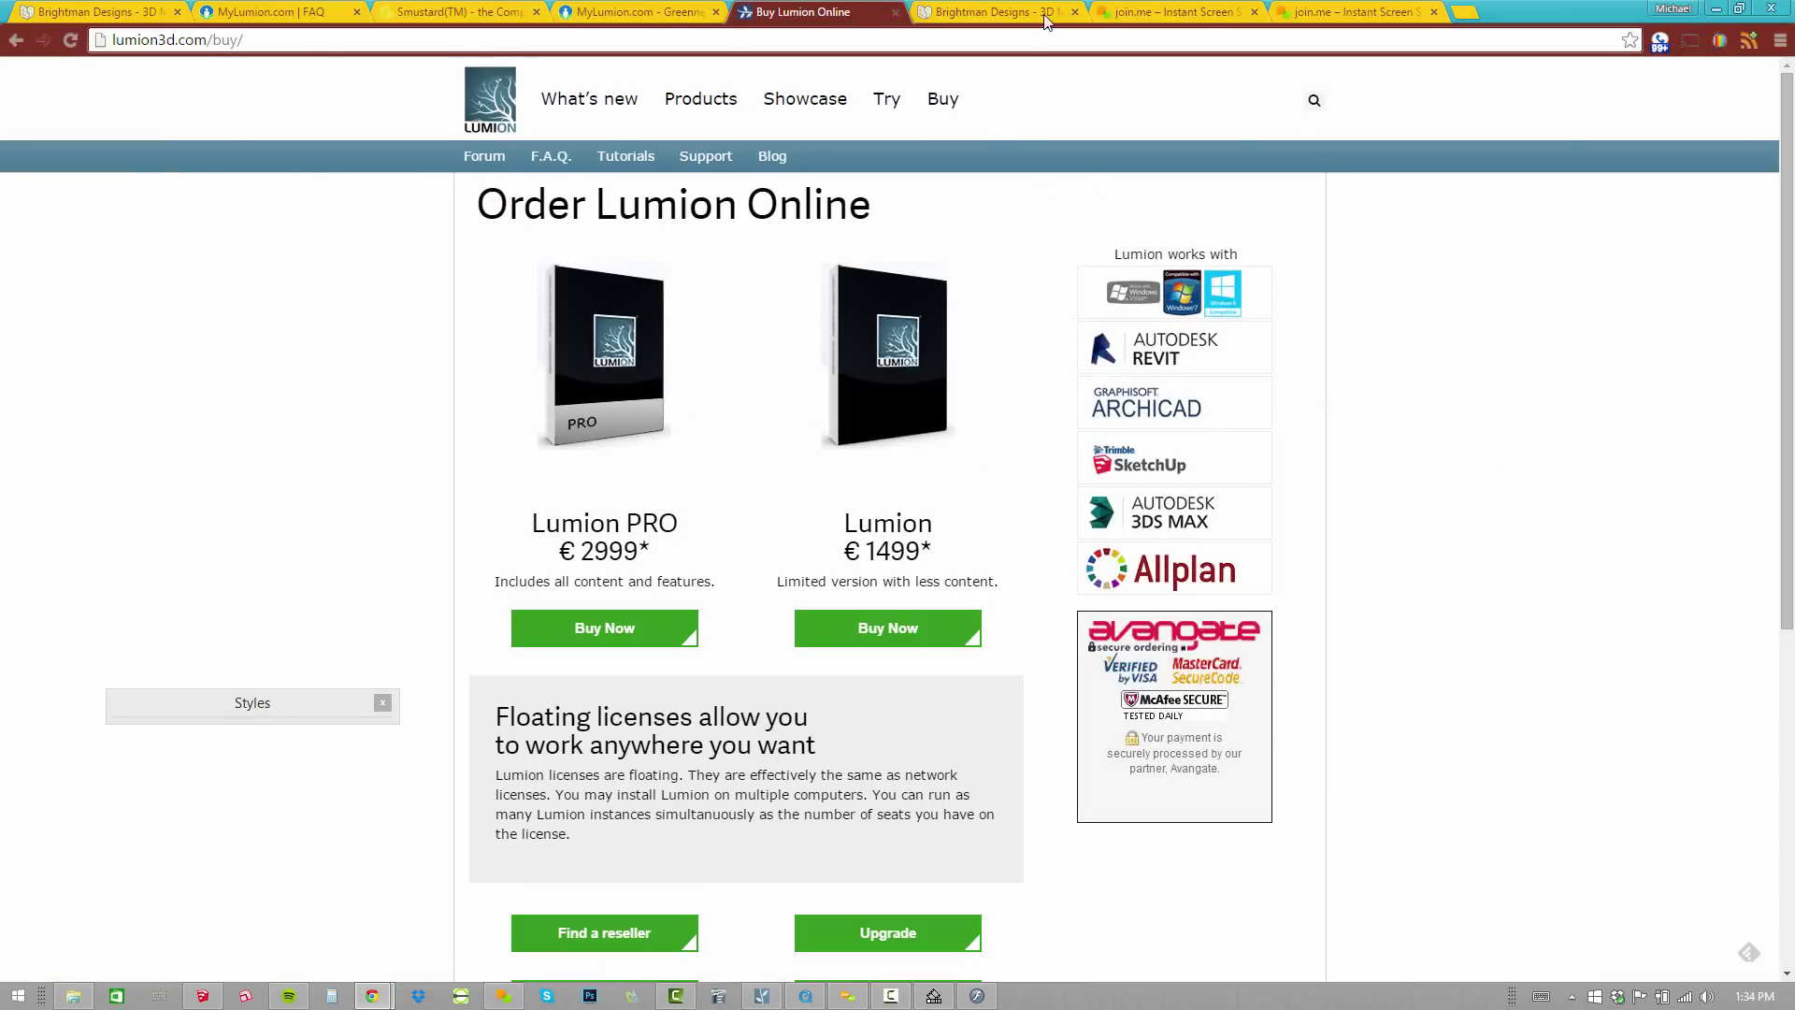
{"action": "key", "text": "ctrl+Tab"}
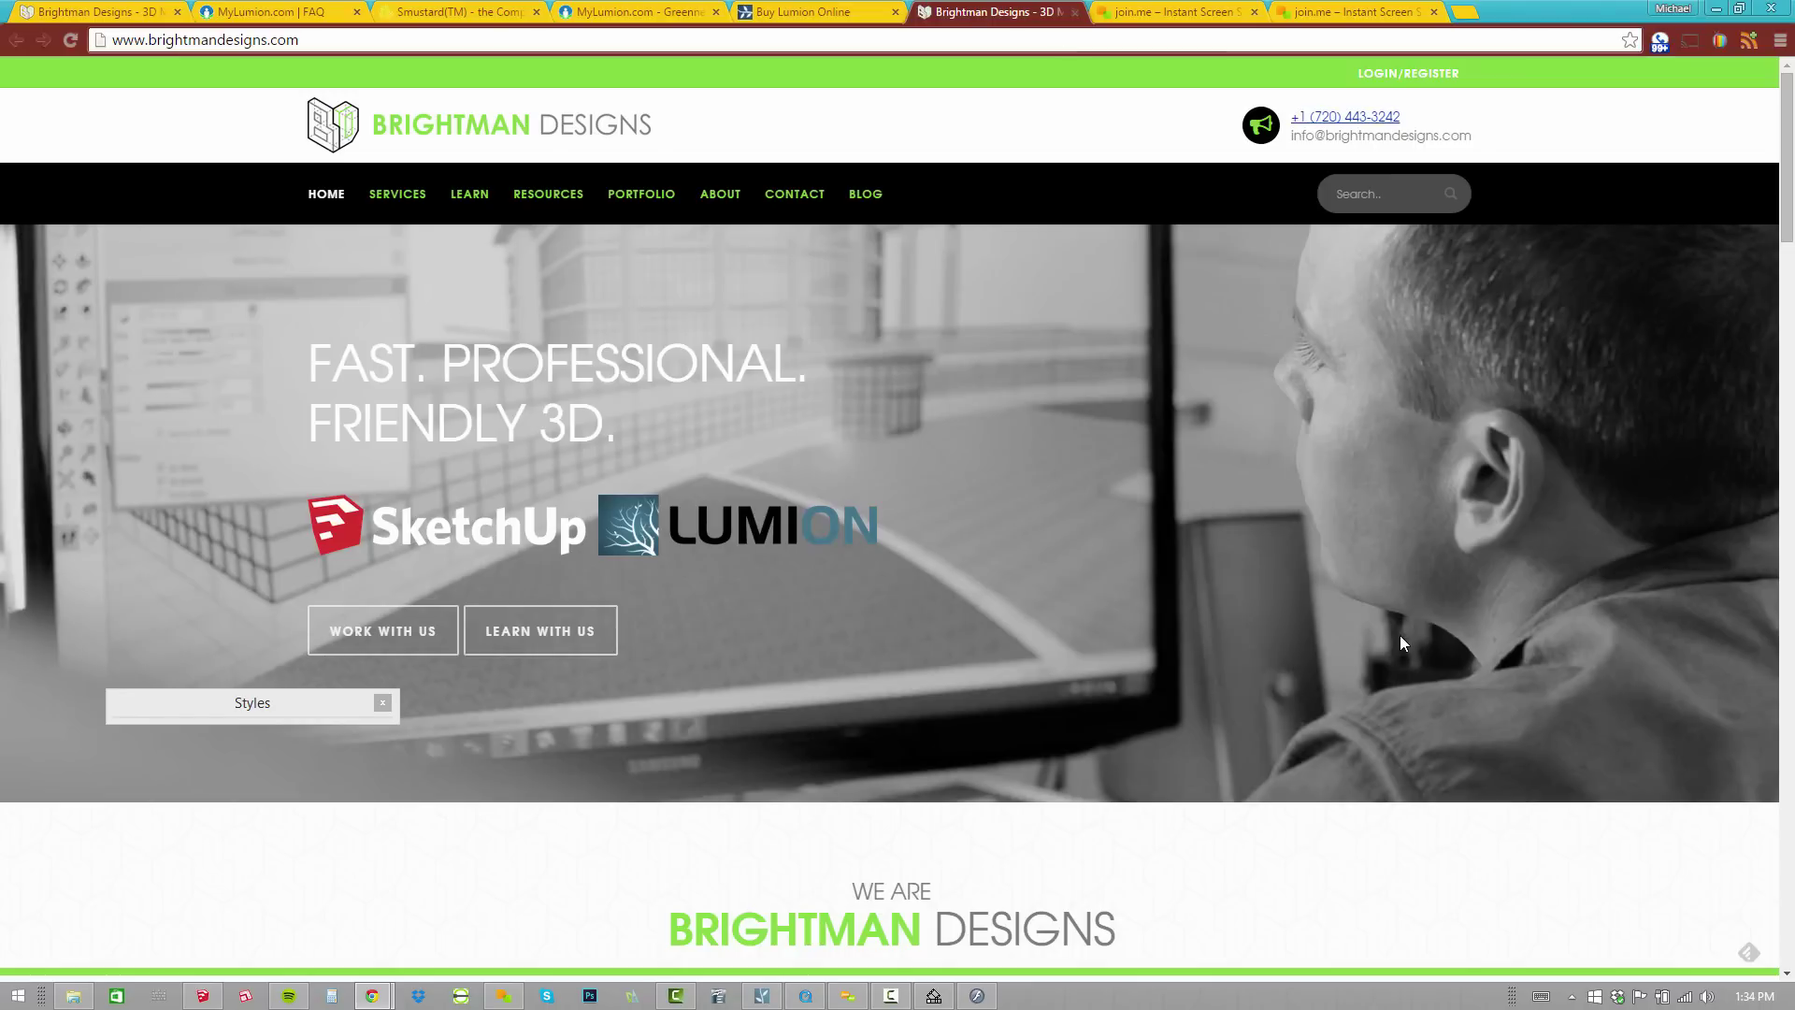